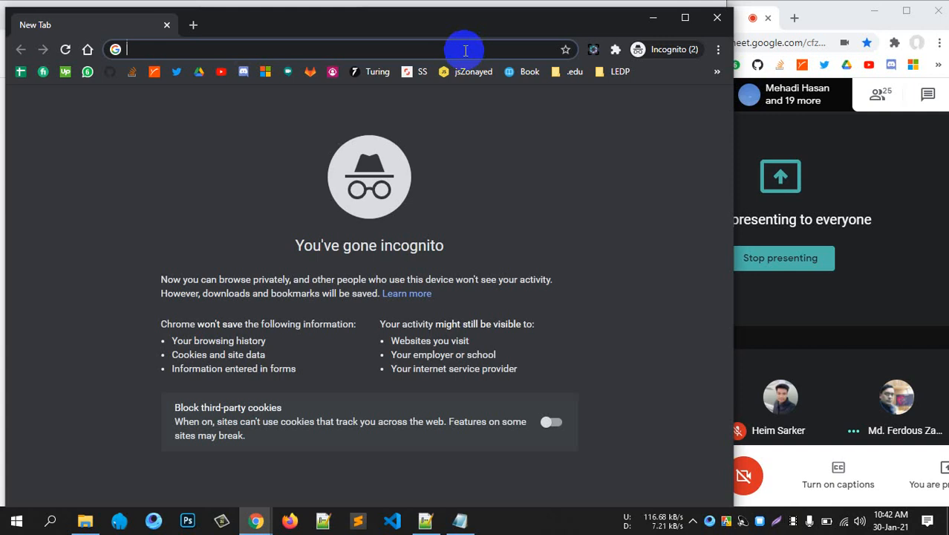
Step: Open the Fiverr website and widen the browser window
type("fiverr")
key("Return")
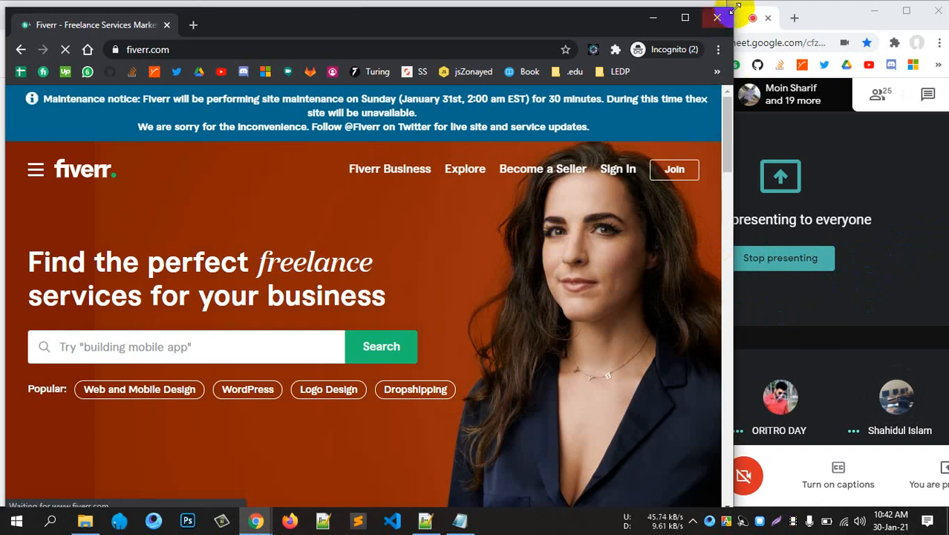
left_click_drag(738, 8, 859, 1)
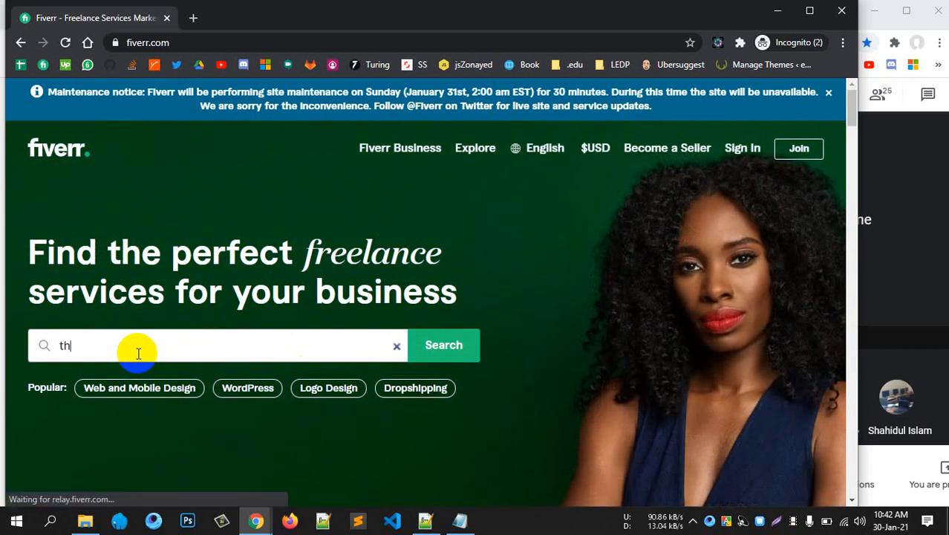
Step: Search Fiverr services for the suggested term "themeforest"
type("for")
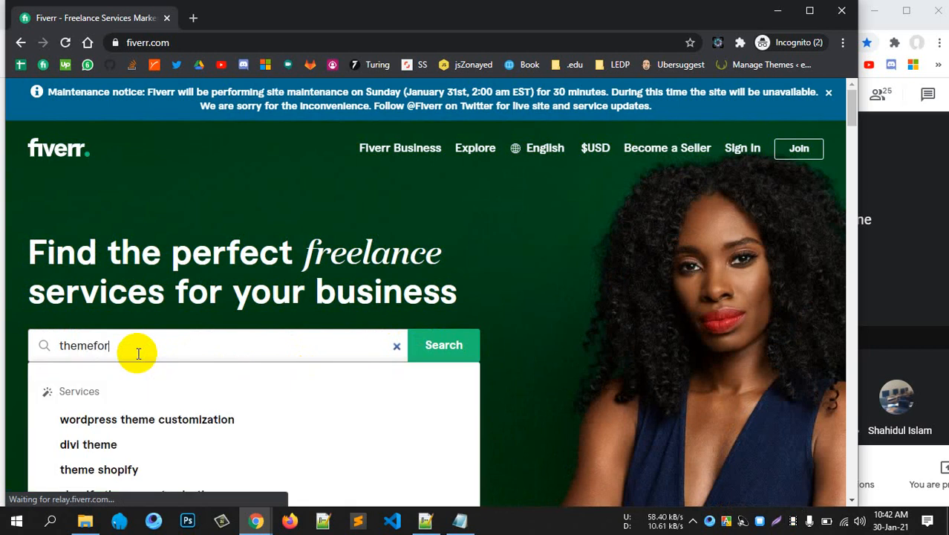
scroll(223, 275, "down", 2)
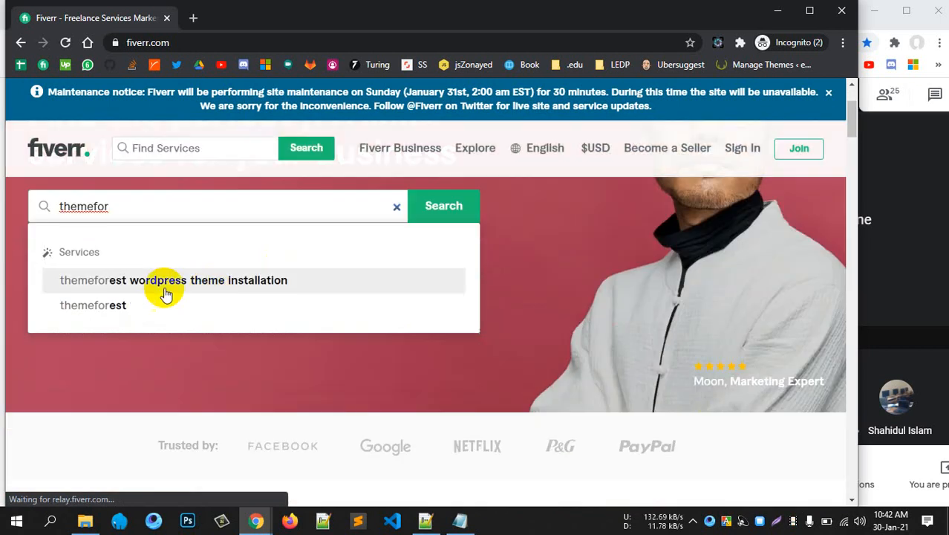
left_click(95, 303)
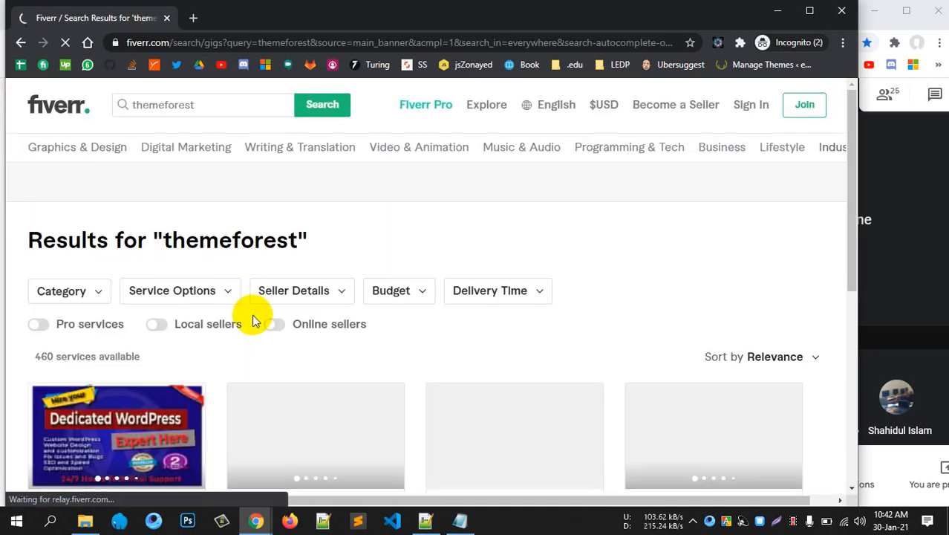
Step: Check the number of services available for "themeforest" and look at the first gigs
scroll(253, 319, "down", 1)
left_click(43, 291)
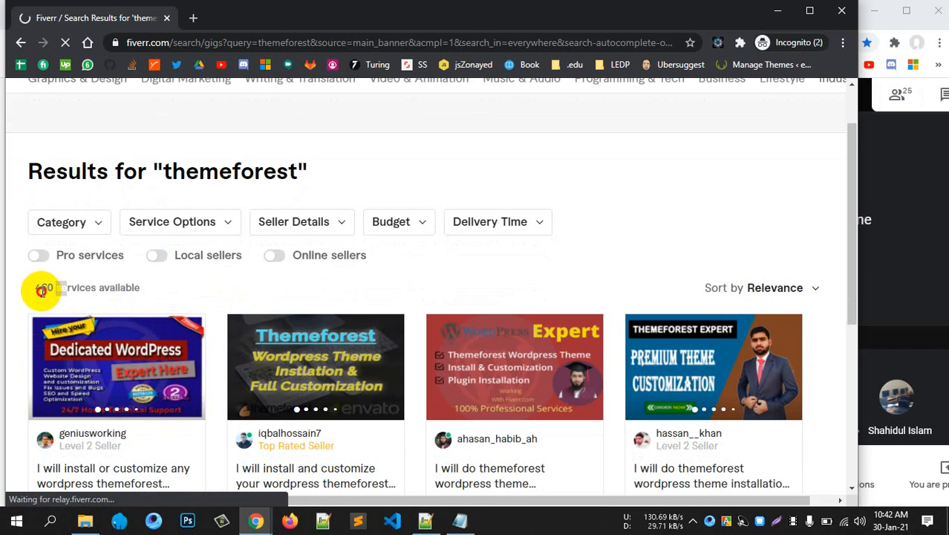
left_click_drag(41, 291, 40, 290)
scroll(42, 295, "up", 3)
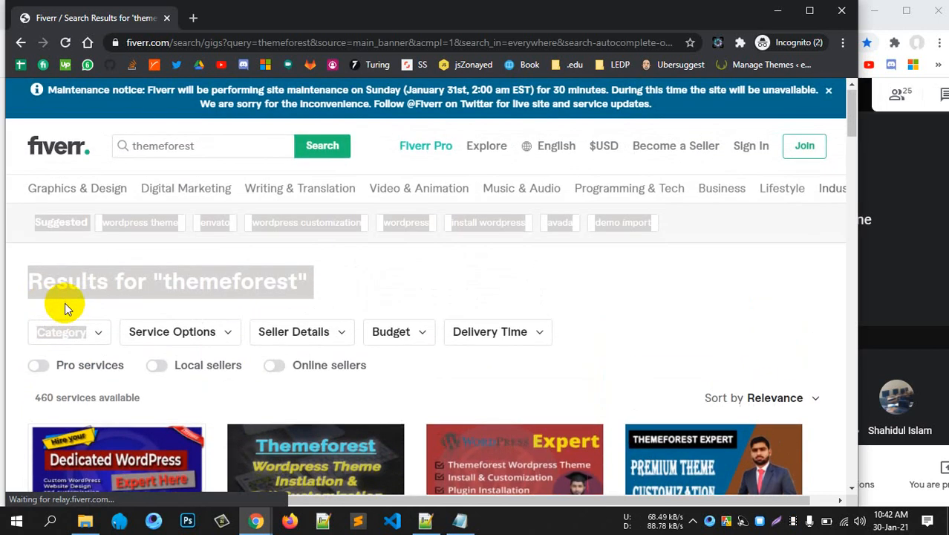
left_click(208, 396)
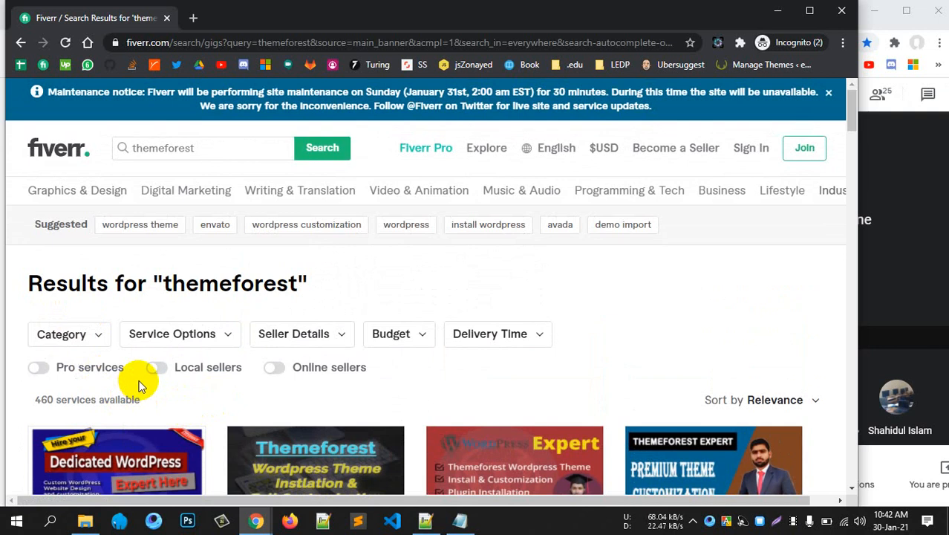
scroll(139, 385, "down", 4)
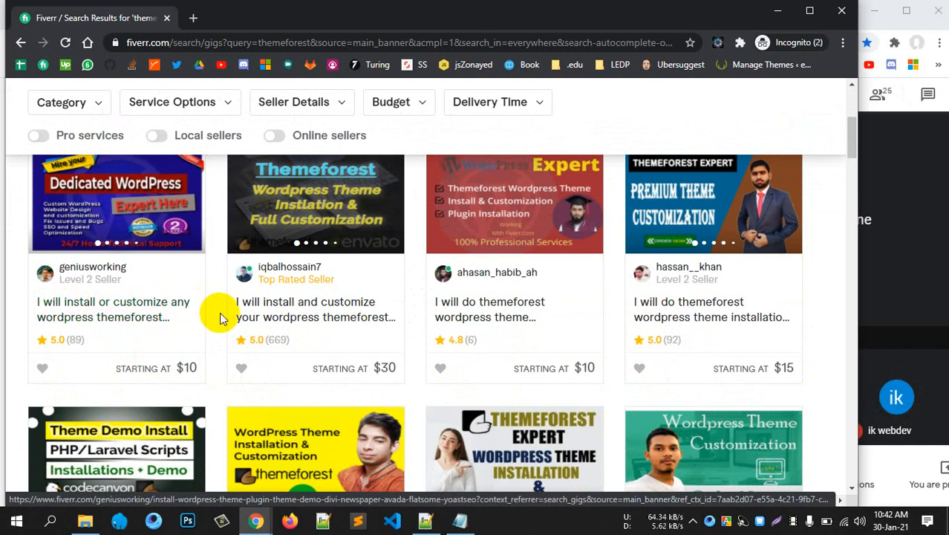
Step: Switch to the Google Meet window, mute a participant for everyone, and return to the Fiverr results
left_click(921, 277)
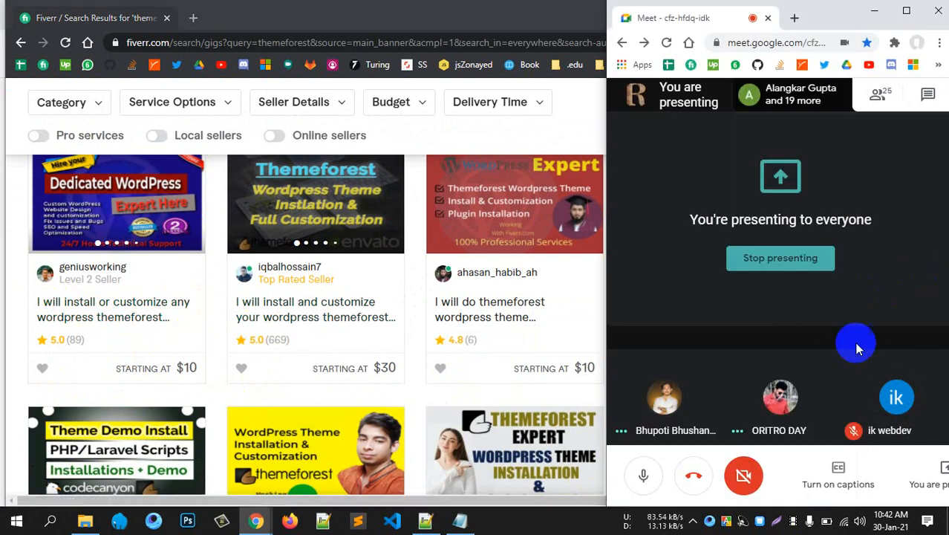
left_click(665, 397)
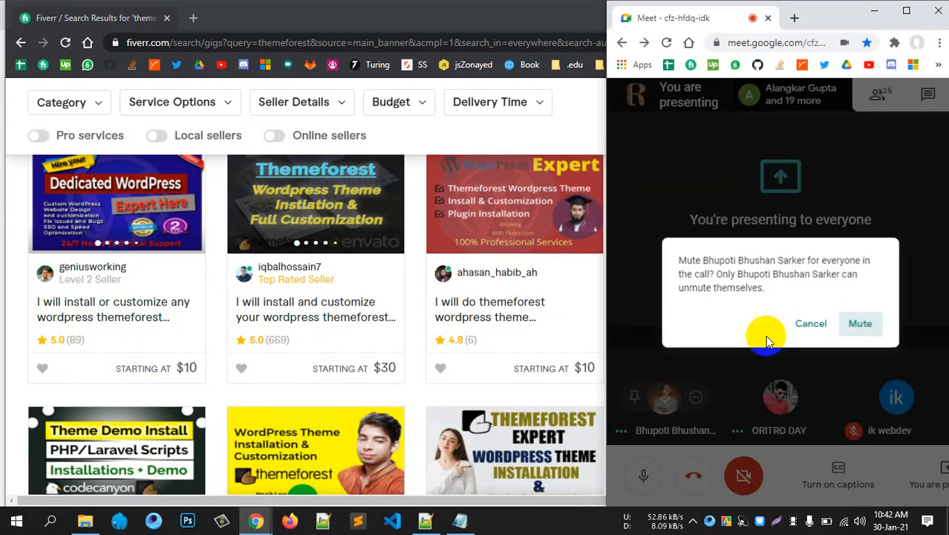
left_click(860, 323)
left_click(19, 342)
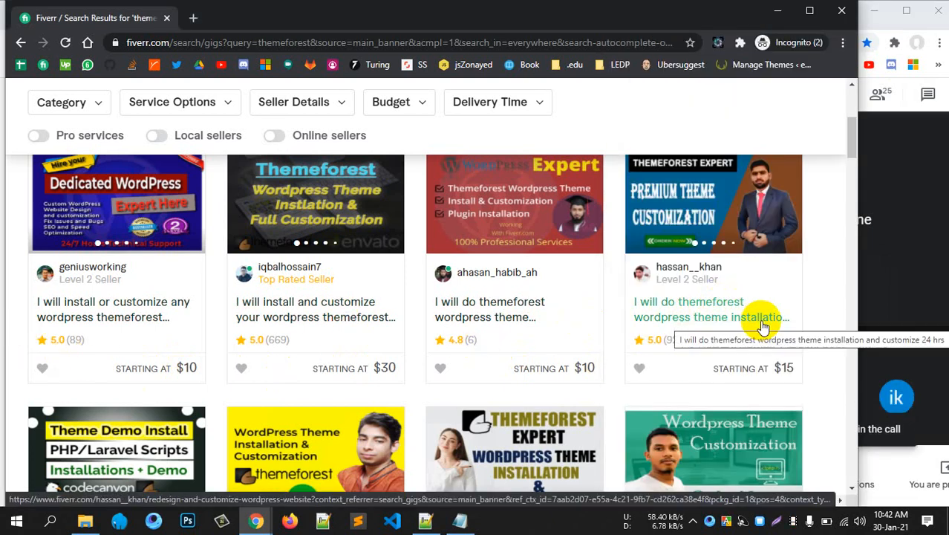
Step: Browse the "themeforest" gig listings, comparing their titles, ratings and starting prices
scroll(662, 346, "down", 3)
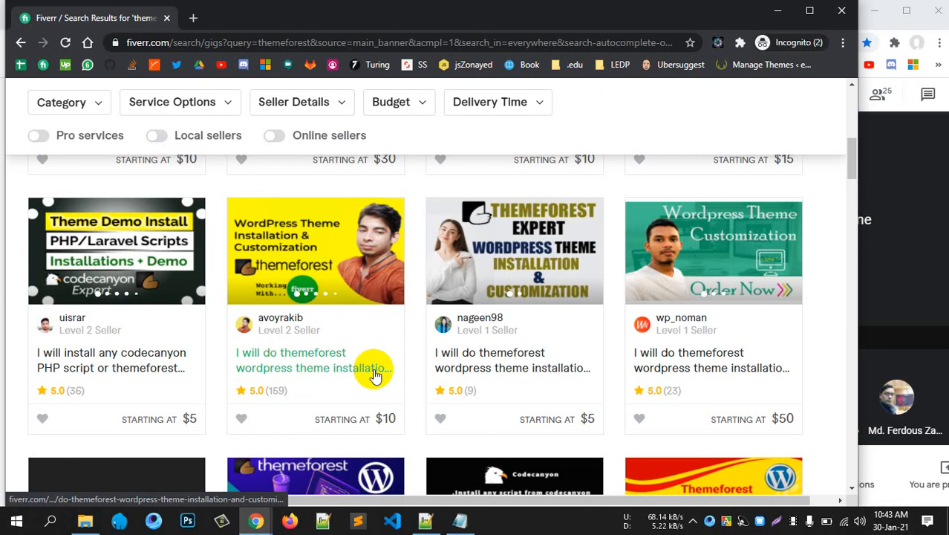
scroll(514, 364, "down", 5)
scroll(118, 353, "down", 4)
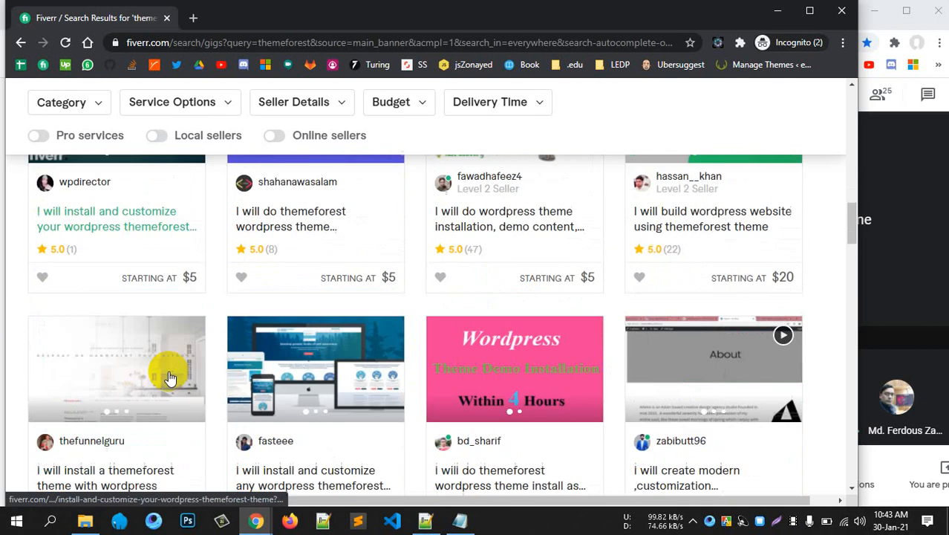
scroll(587, 353, "up", 2)
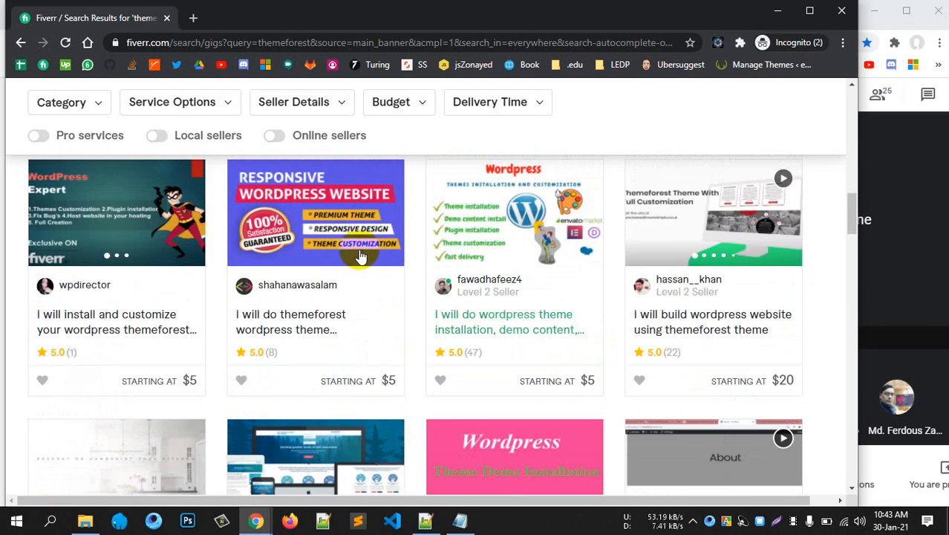
scroll(358, 249, "up", 10)
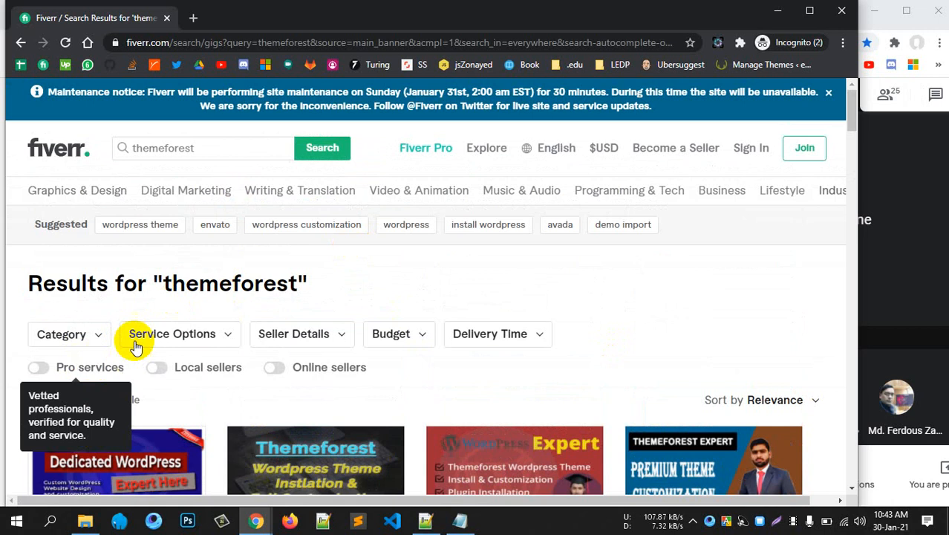
Step: Search Fiverr for the suggested longer phrase "themeforest wordpress theme installation" and check the number of services available
left_click(223, 148)
left_click(248, 236)
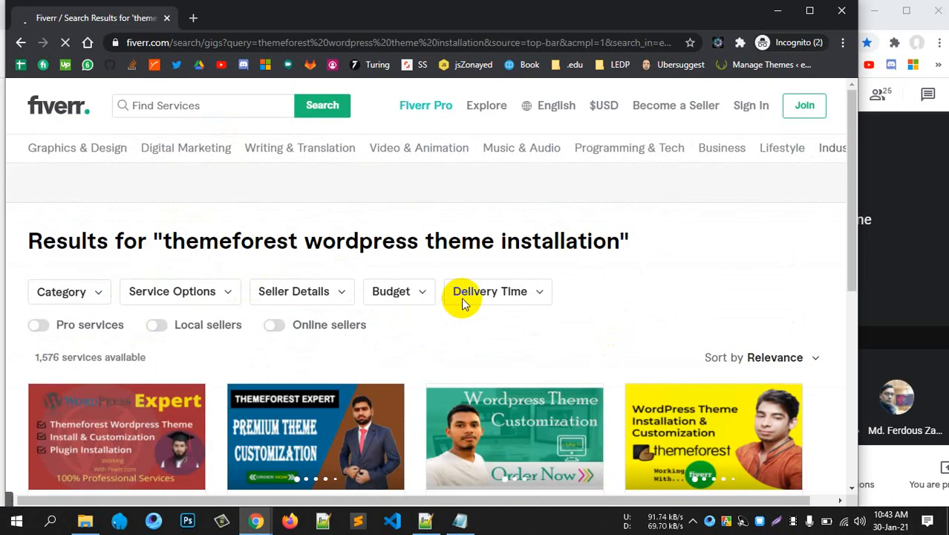
scroll(335, 301, "down", 1)
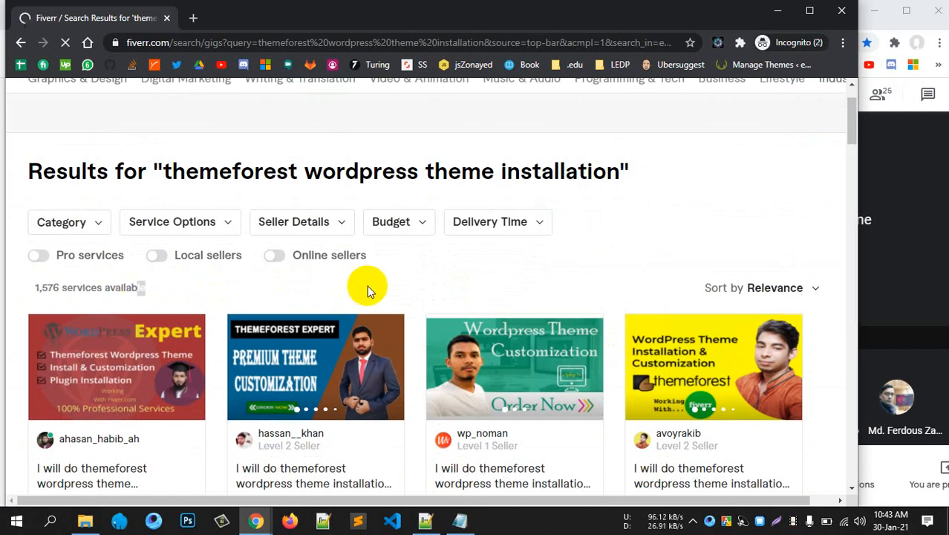
scroll(350, 290, "up", 2)
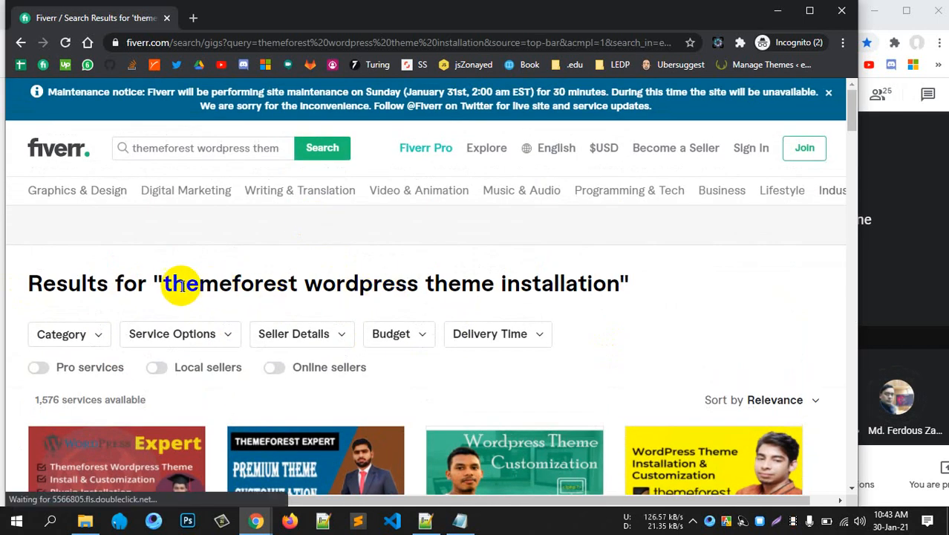
Step: Examine the keywords "themeforest", "wordpress", "theme" and "installation" in the results heading by highlighting parts of the phrase
left_click_drag(172, 287, 271, 282)
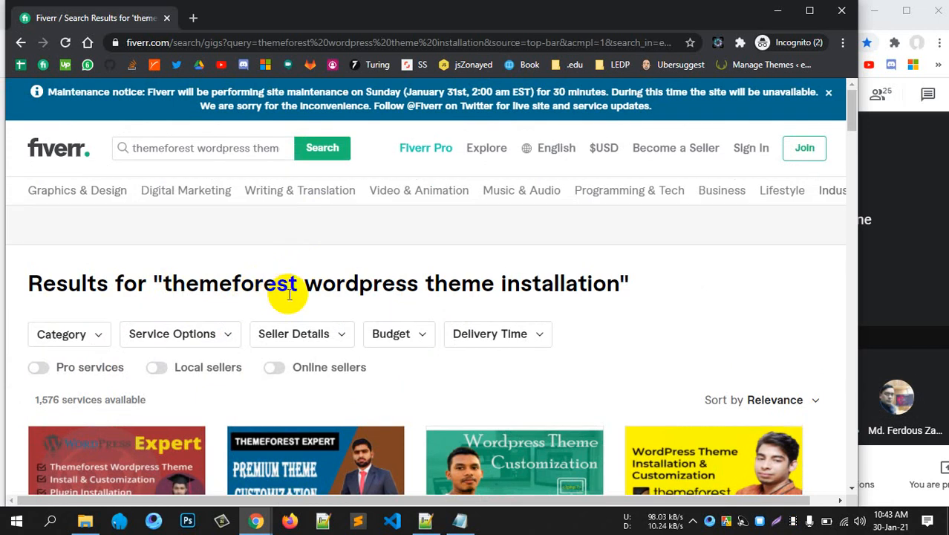
left_click_drag(299, 287, 481, 290)
left_click_drag(220, 286, 632, 294)
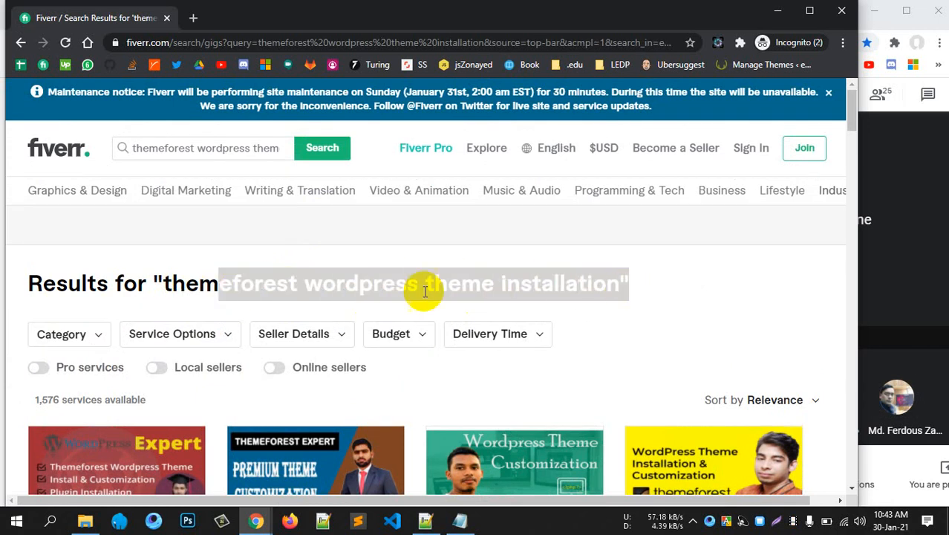
double_click(211, 284)
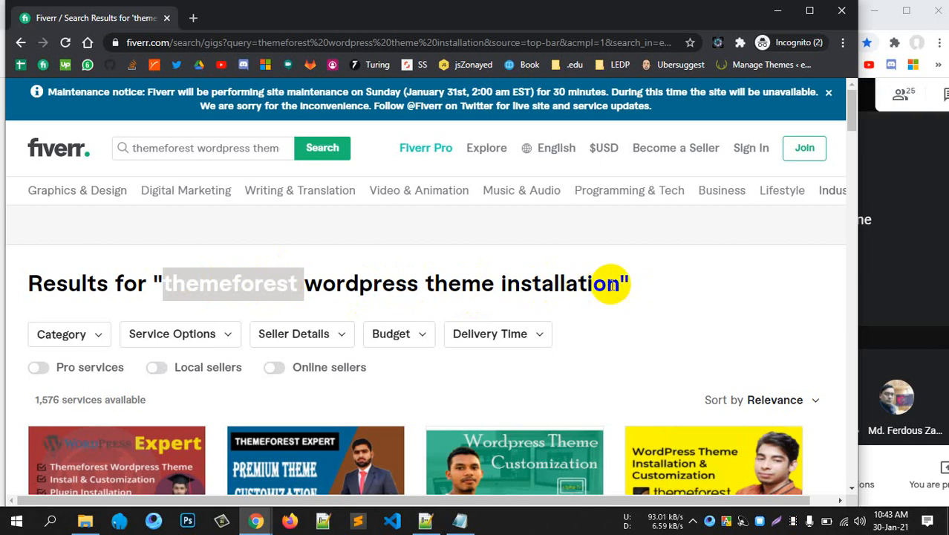
left_click_drag(608, 283, 172, 289)
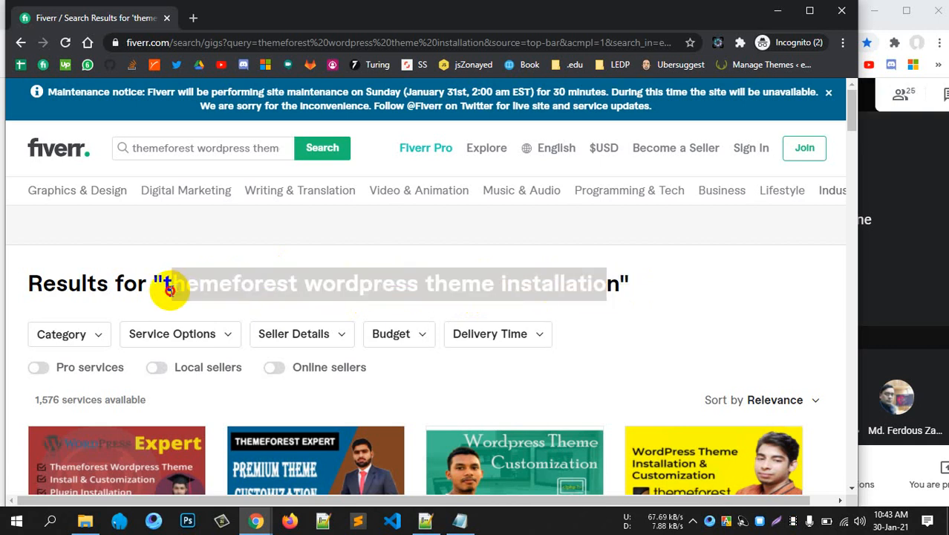
left_click(128, 248)
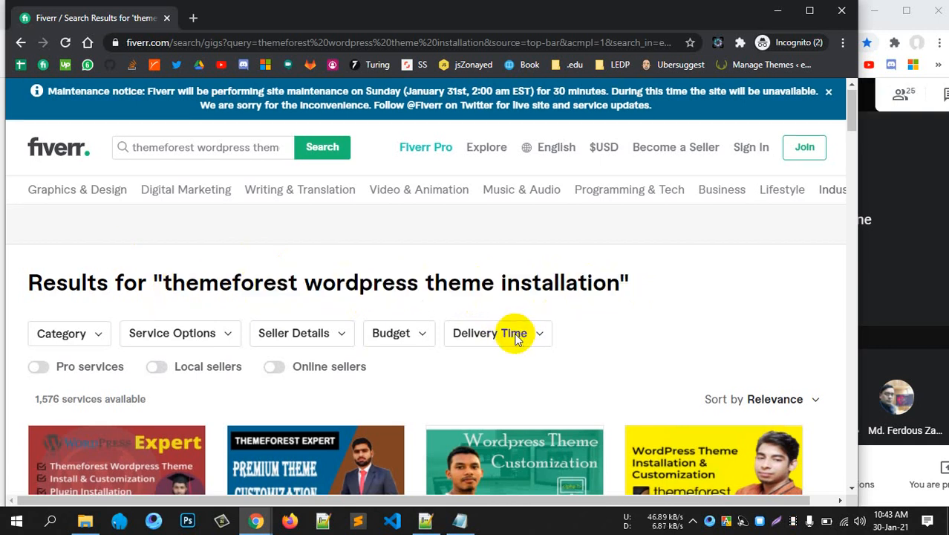
Step: Review the gigs listed for "themeforest wordpress theme installation" down to the page footer and return to the results heading
scroll(416, 327, "down", 5)
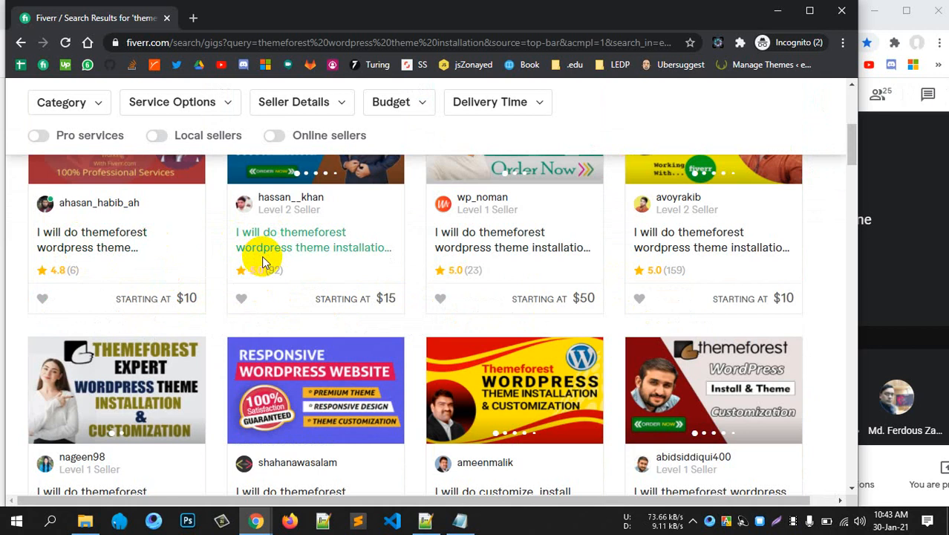
scroll(256, 264, "up", 2)
scroll(256, 267, "down", 1)
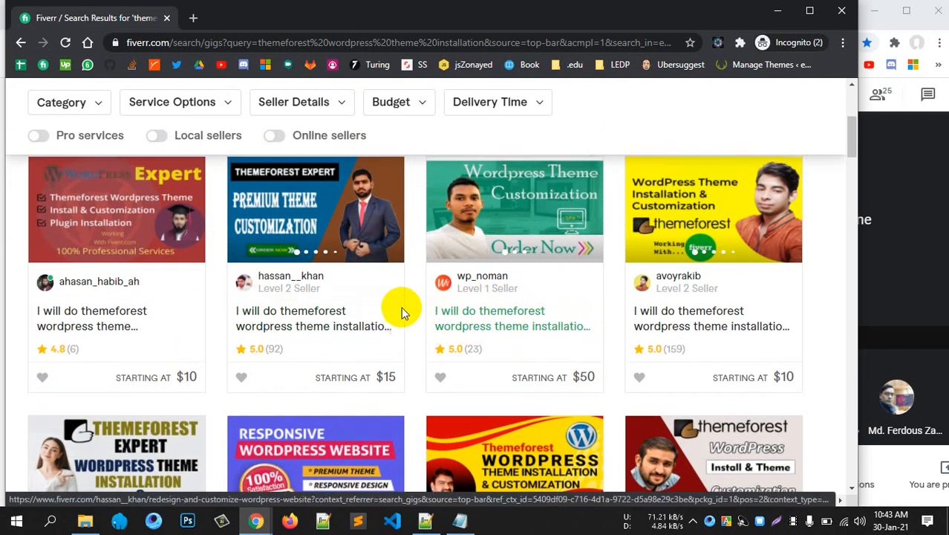
scroll(253, 248, "up", 3)
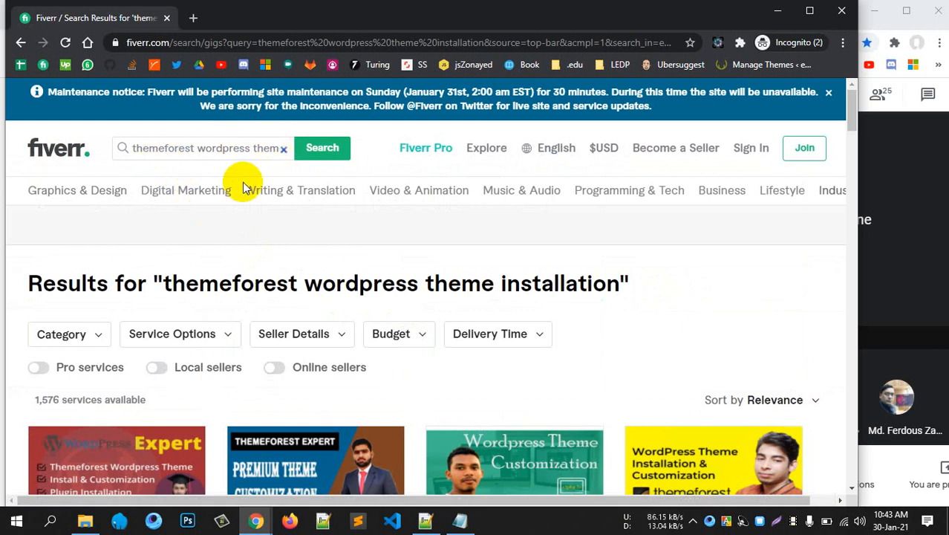
scroll(520, 331, "down", 3)
scroll(457, 310, "down", 4)
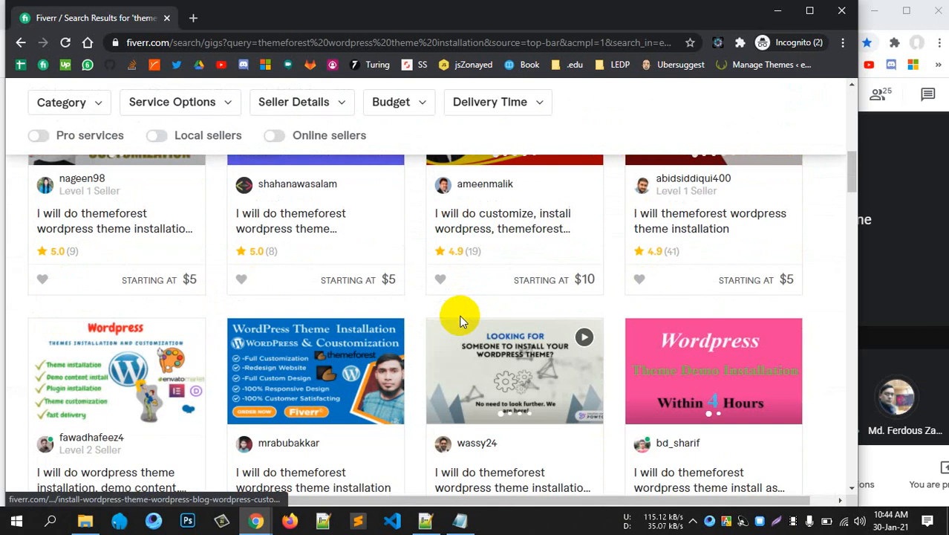
scroll(69, 290, "down", 10)
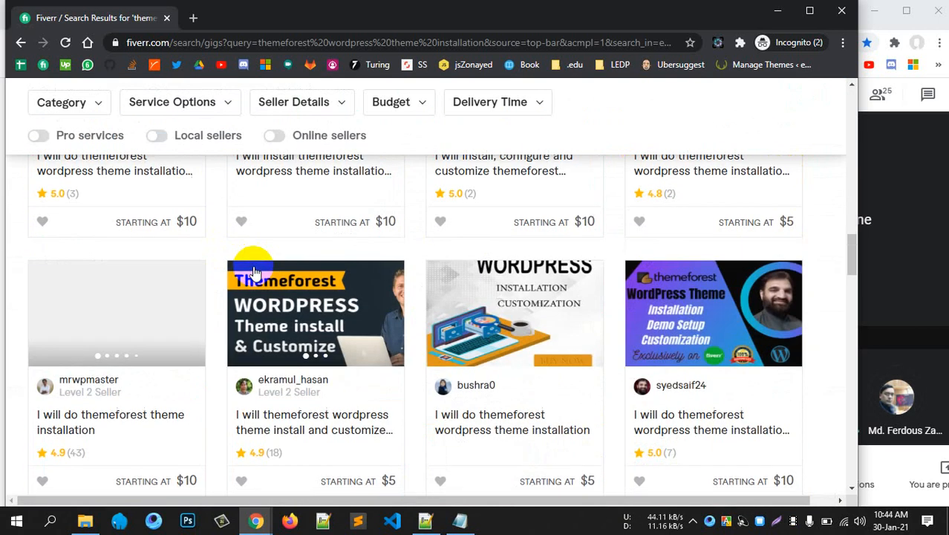
scroll(297, 279, "down", 15)
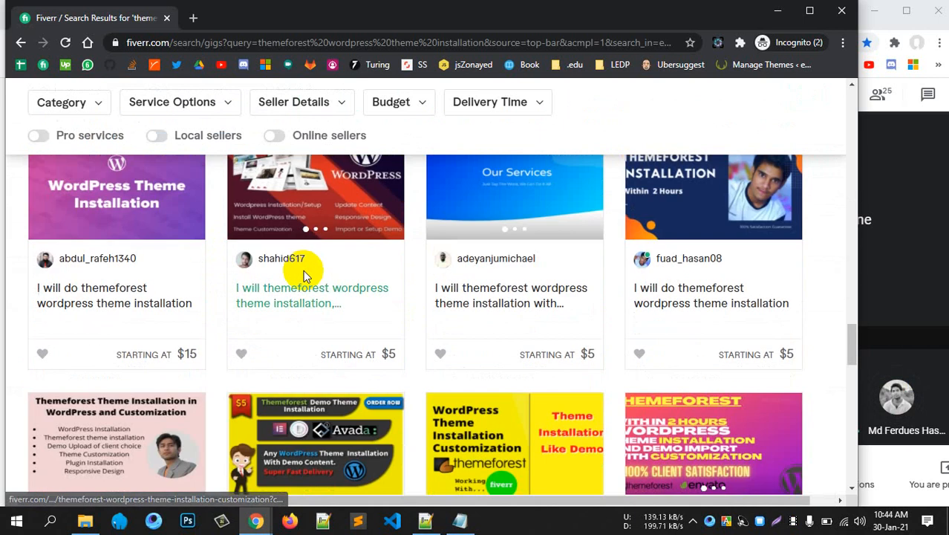
scroll(301, 278, "down", 8)
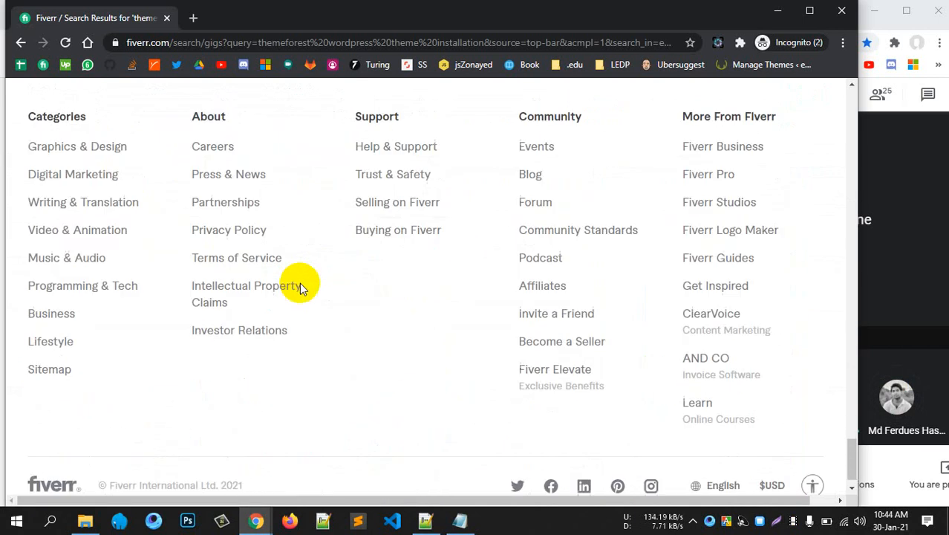
scroll(299, 282, "up", 10)
scroll(299, 282, "up", 20)
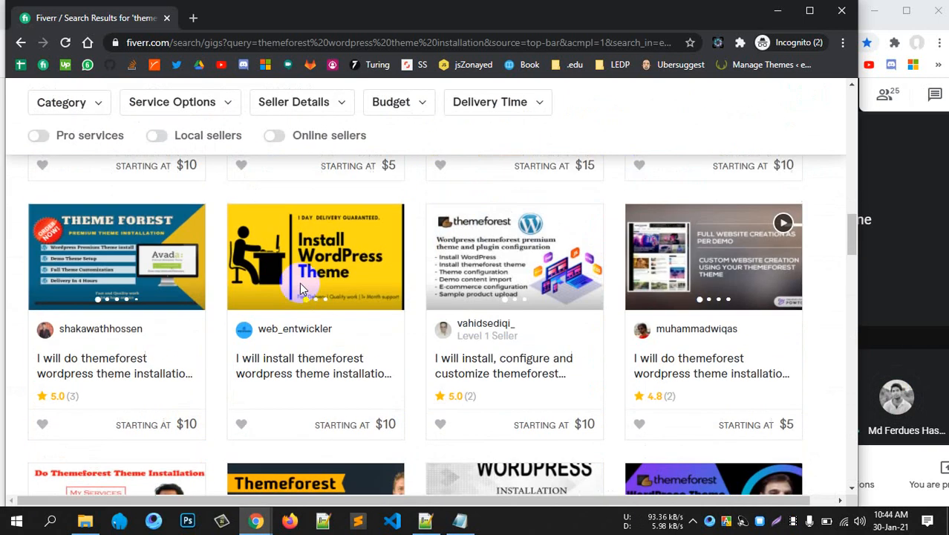
scroll(301, 288, "up", 5)
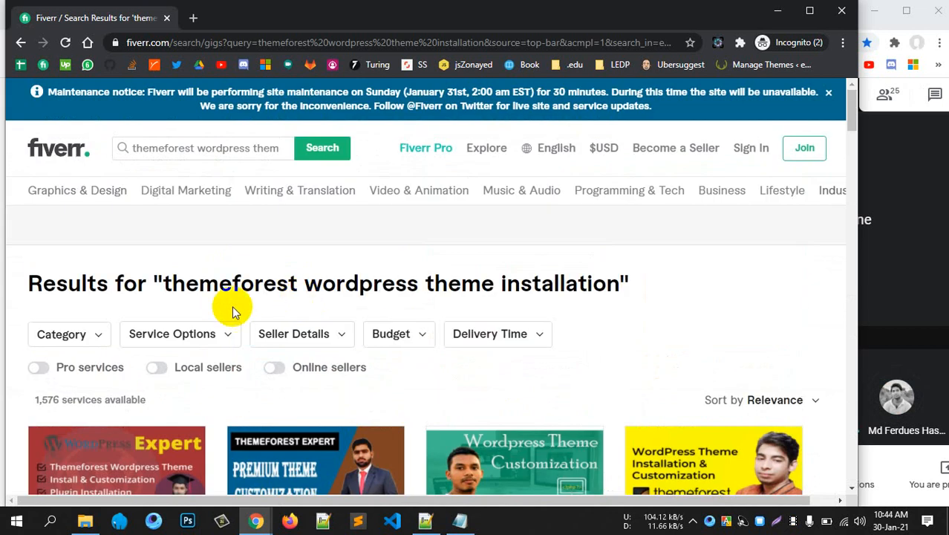
Step: Select the full phrase "themeforest wordpress theme installation" in the results heading, without the quotation marks
mouse_move(158, 282)
left_mouse_down()
mouse_move(627, 314)
mouse_move(622, 283)
mouse_move(175, 289)
left_mouse_up()
left_click(632, 287)
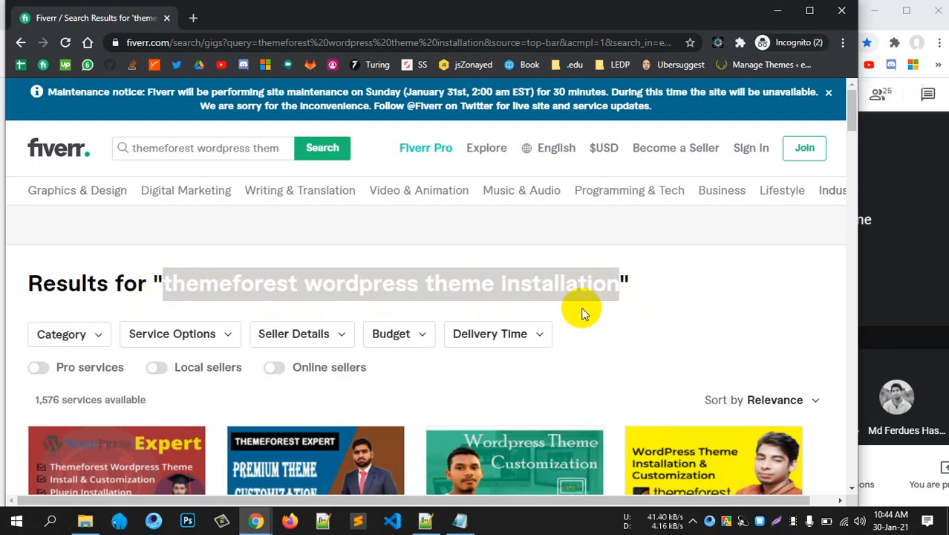
left_click(621, 285)
left_click_drag(621, 285, 171, 300)
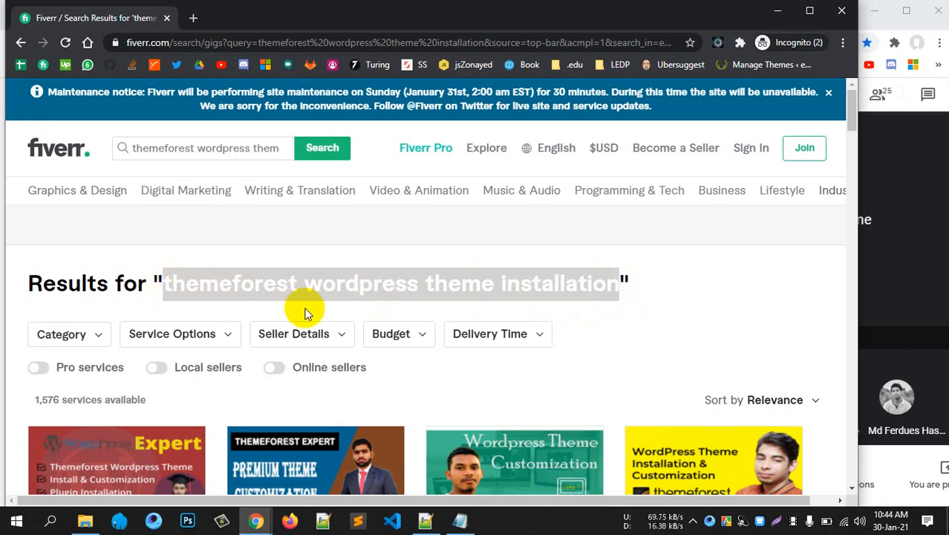
Step: Compare the phrase "themeforest wordpress theme installation" in the results heading with the titles of the first listed gigs
left_click(186, 305)
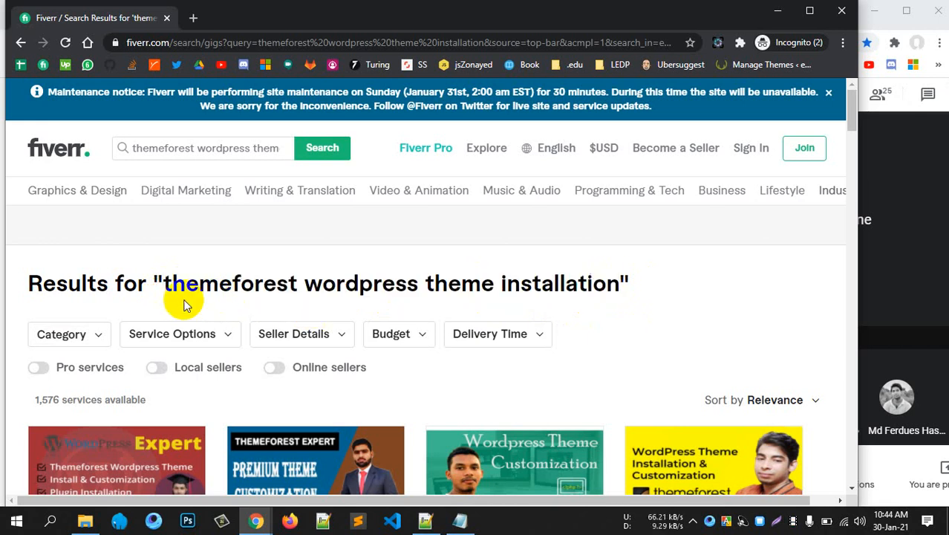
left_click_drag(167, 290, 615, 287)
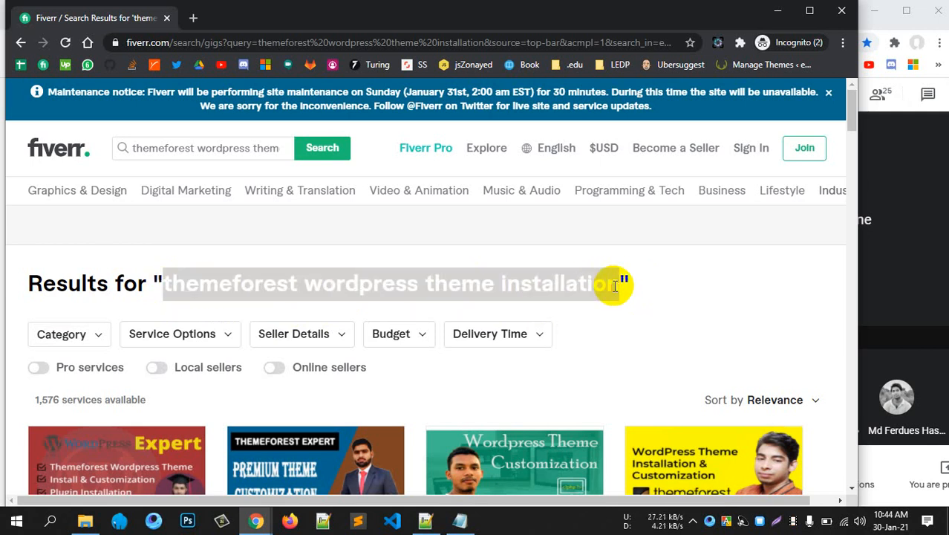
left_click(614, 285)
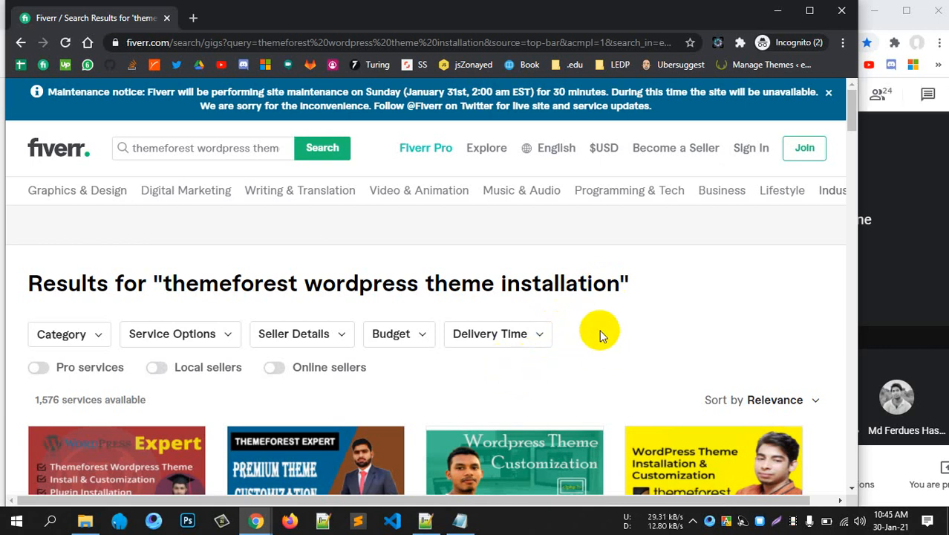
scroll(610, 344, "down", 4)
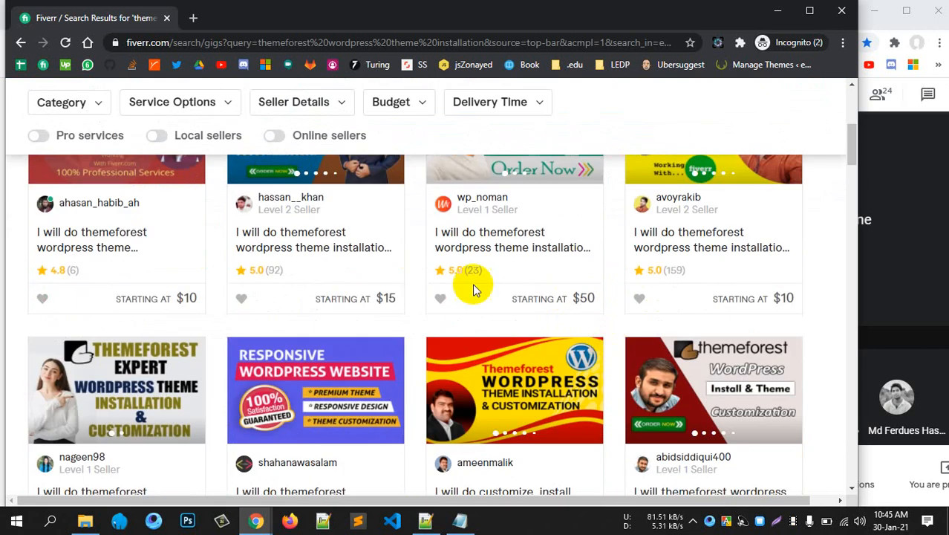
scroll(345, 285, "up", 5)
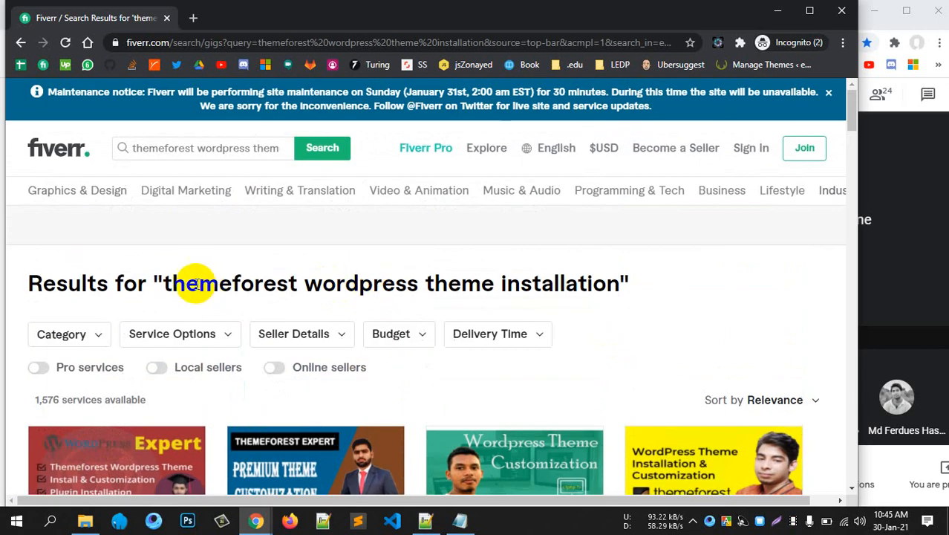
left_click_drag(187, 284, 621, 283)
left_click(629, 290)
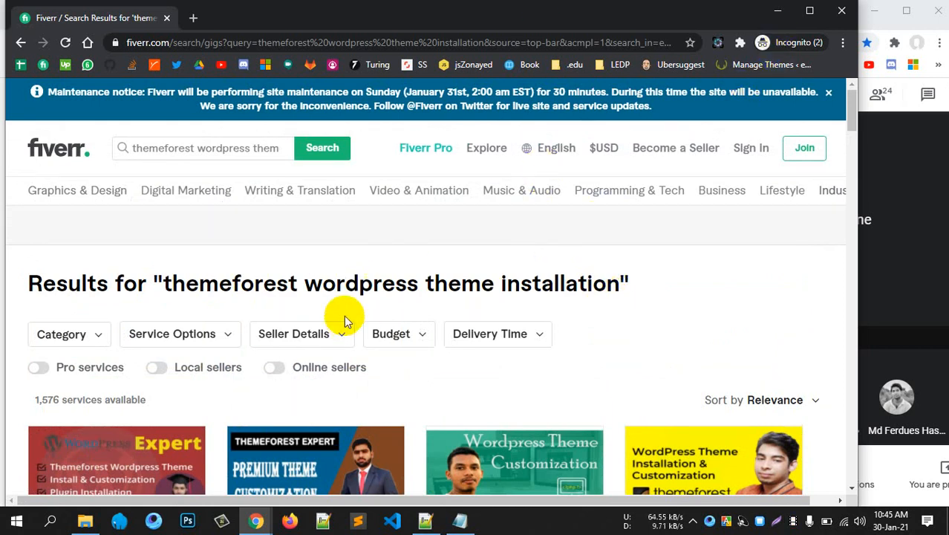
left_click_drag(276, 283, 626, 282)
left_click(626, 283)
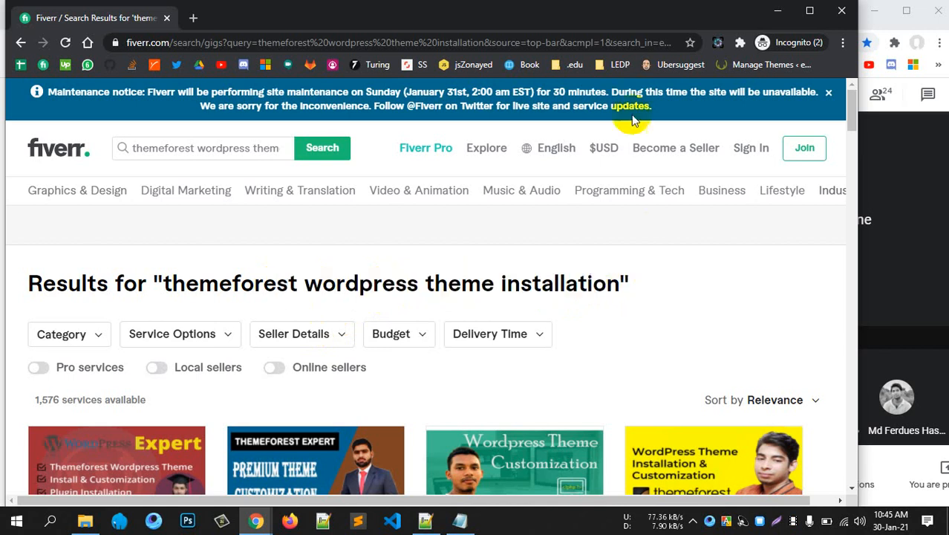
Step: Minimize the Fiverr window and bring the regular Chrome window with the new tab to the front
left_click(777, 10)
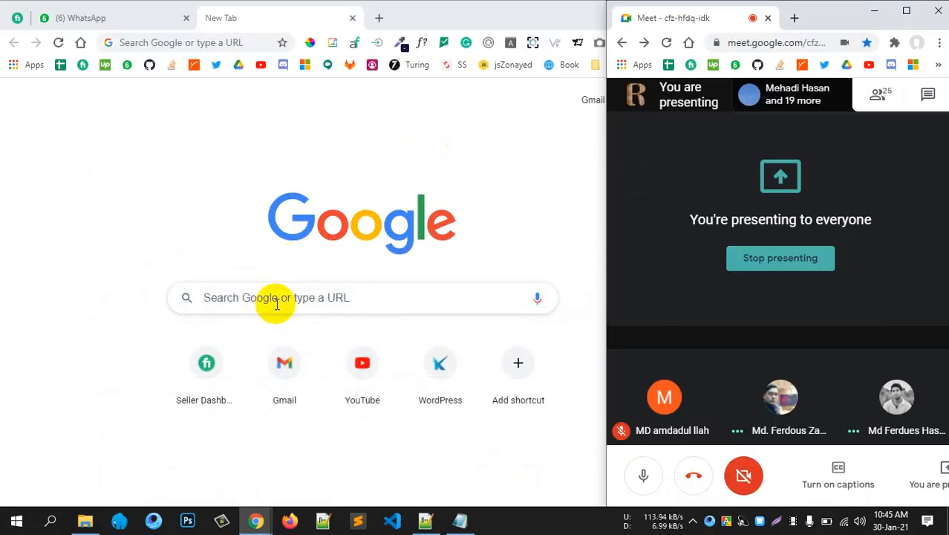
left_click(81, 219)
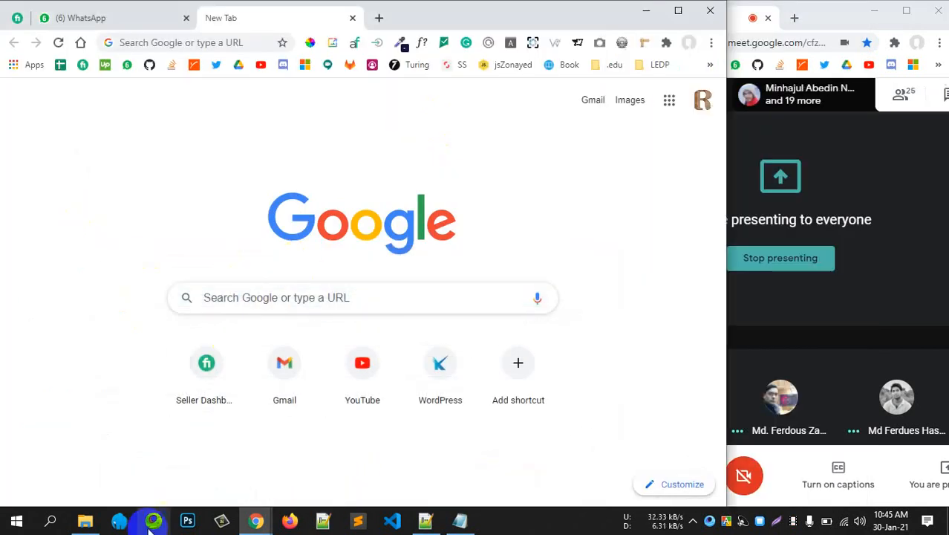
left_click(84, 520)
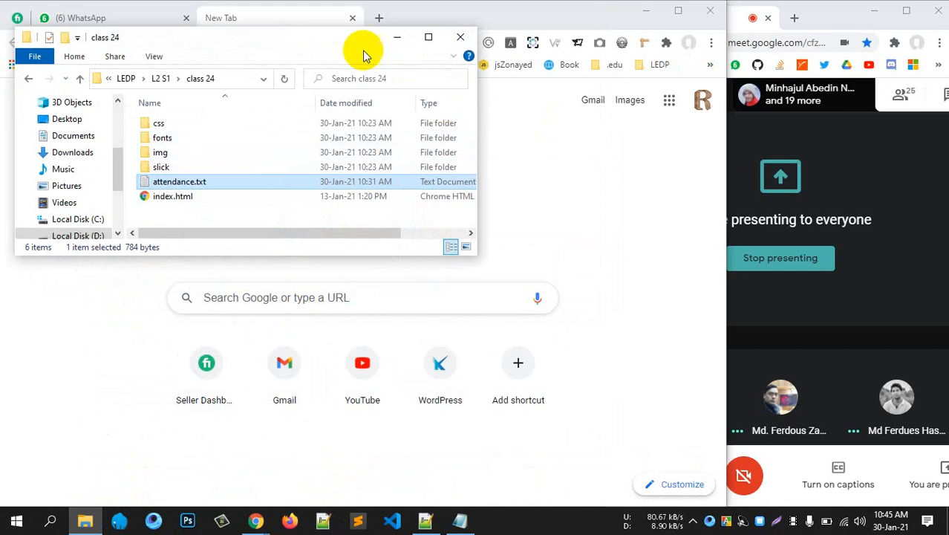
left_click_drag(338, 38, 424, 208)
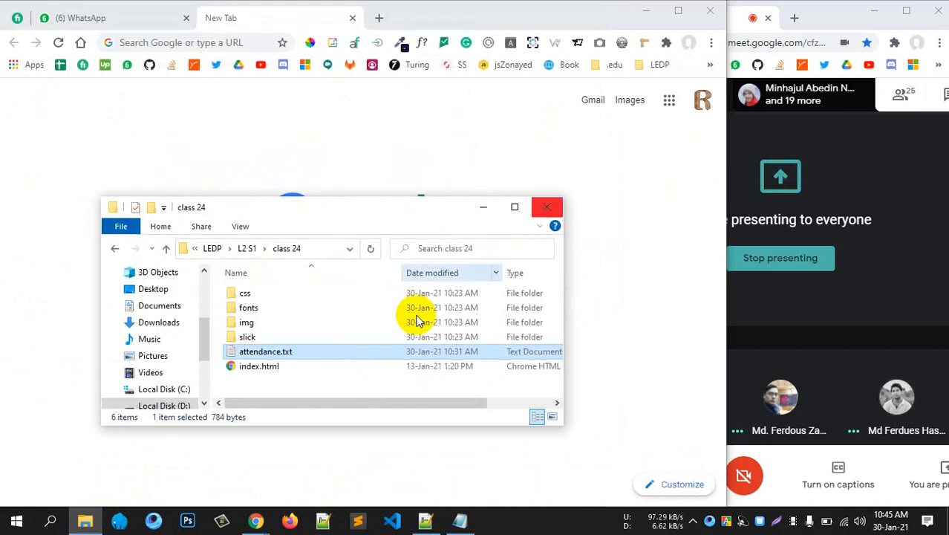
left_click_drag(339, 208, 346, 195)
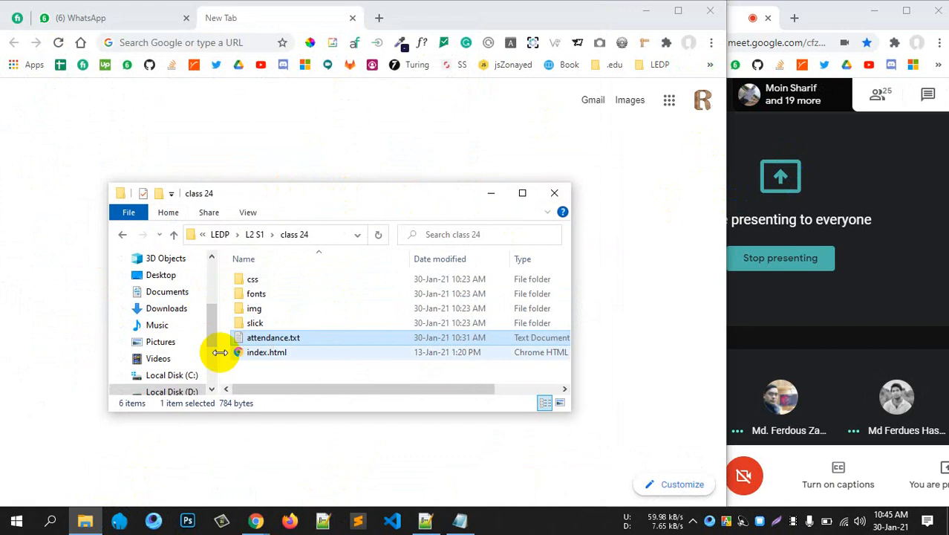
scroll(154, 311, "up", 2)
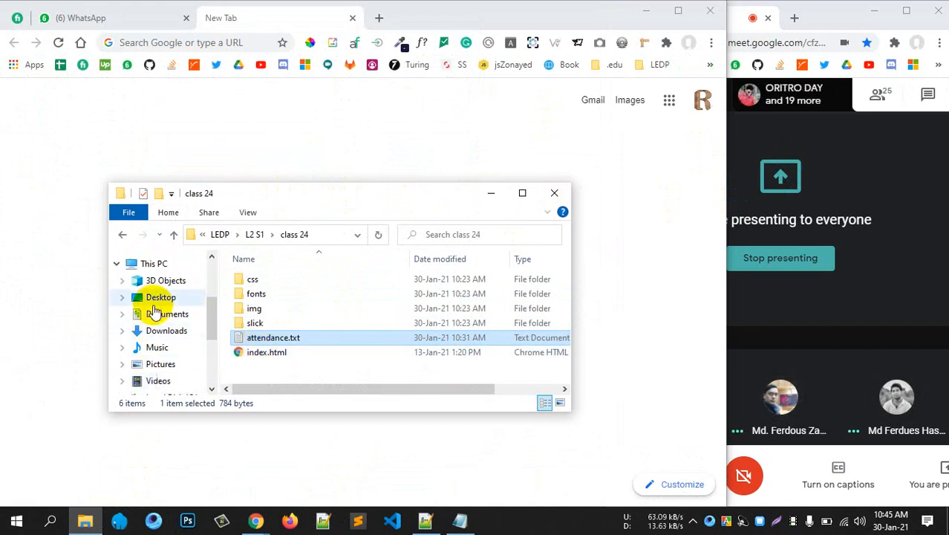
left_click(491, 193)
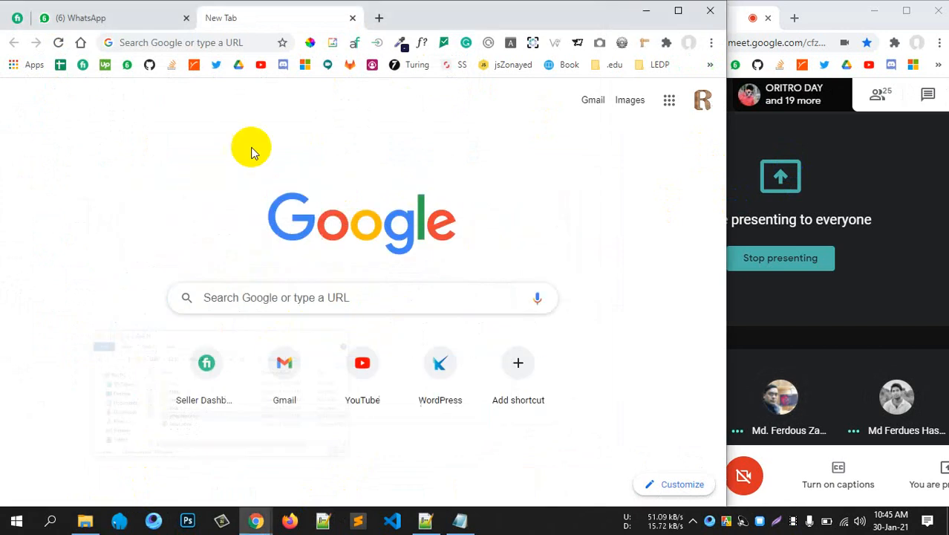
Step: Open the cPanel login page at edevtook.com:2083 and log in to the hosting account
left_click(208, 44)
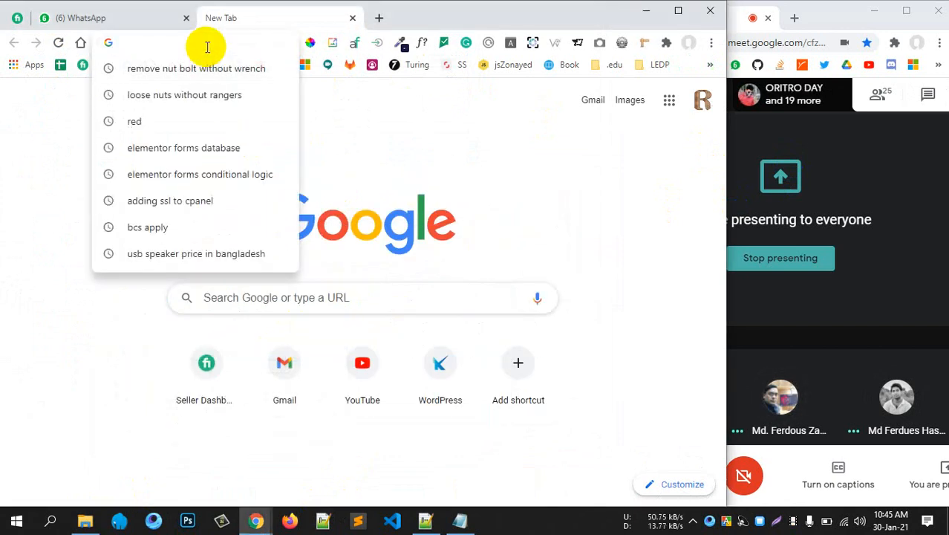
type("edevto")
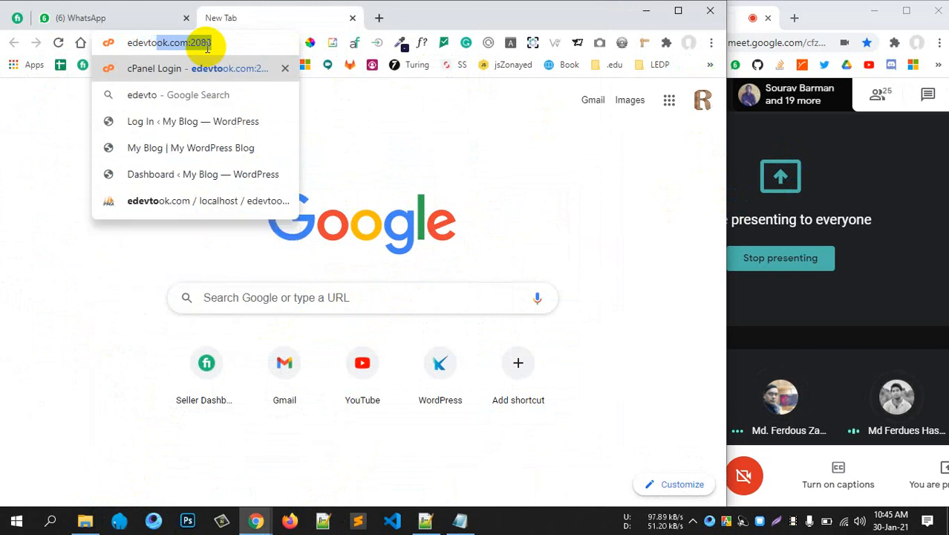
key("Return")
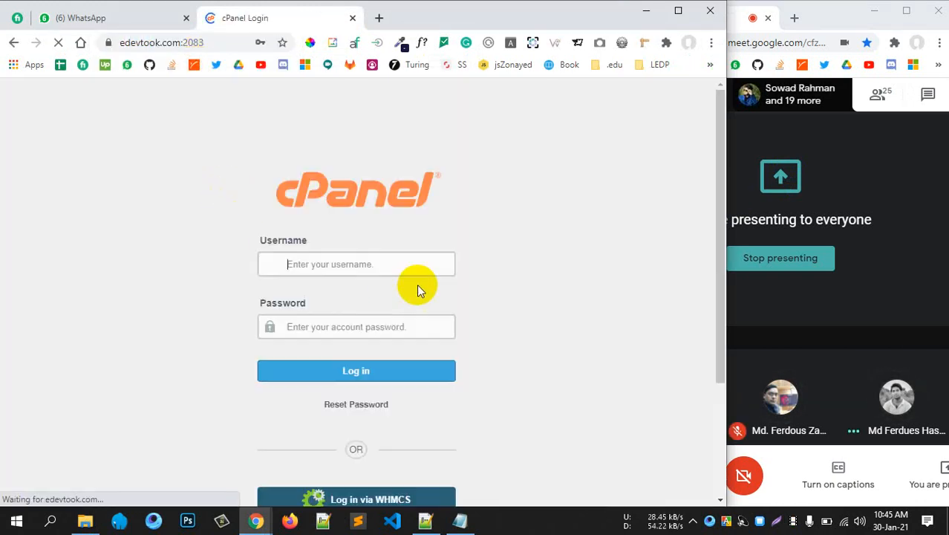
left_click(354, 376)
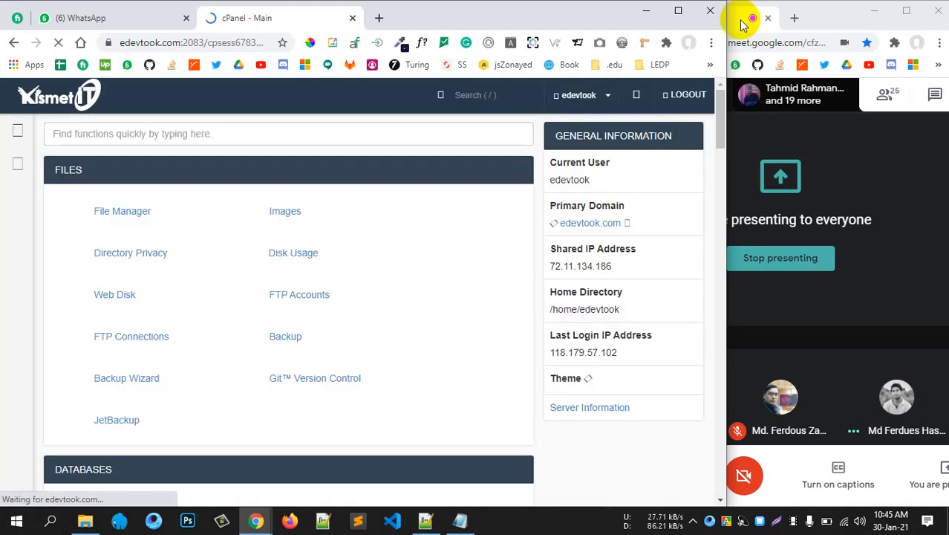
Step: Widen the browser window and open the WordPress page from the Softaculous Apps Installer section of cPanel
left_click_drag(725, 6, 828, 11)
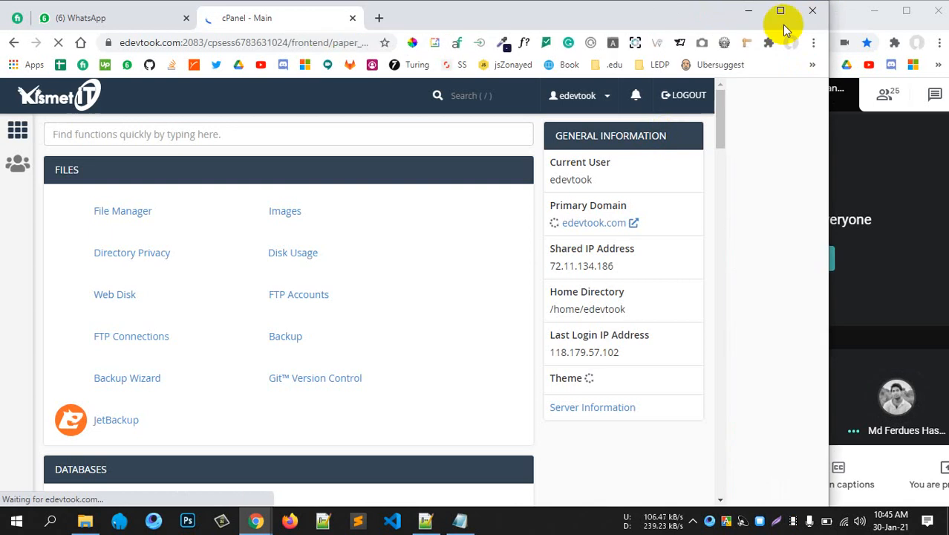
scroll(322, 304, "down", 2)
scroll(322, 304, "down", 15)
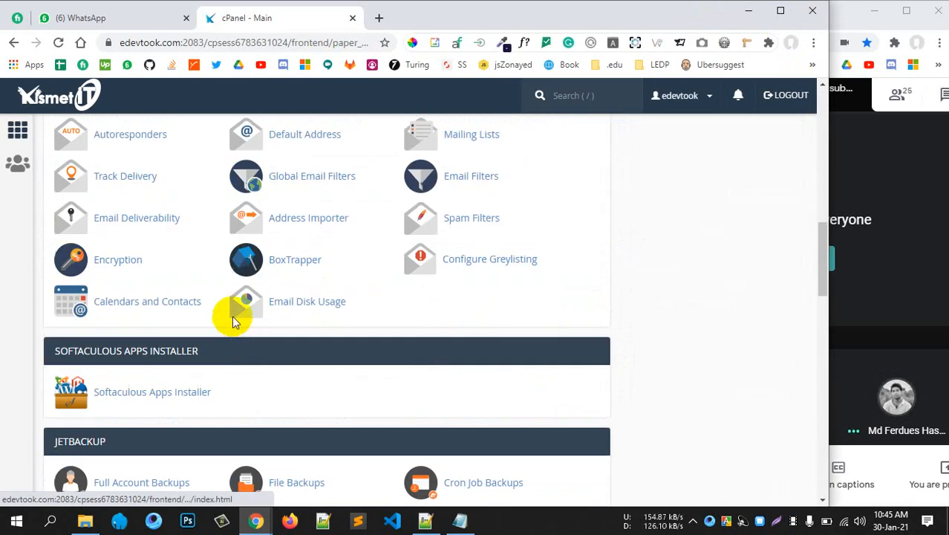
scroll(221, 326, "up", 5)
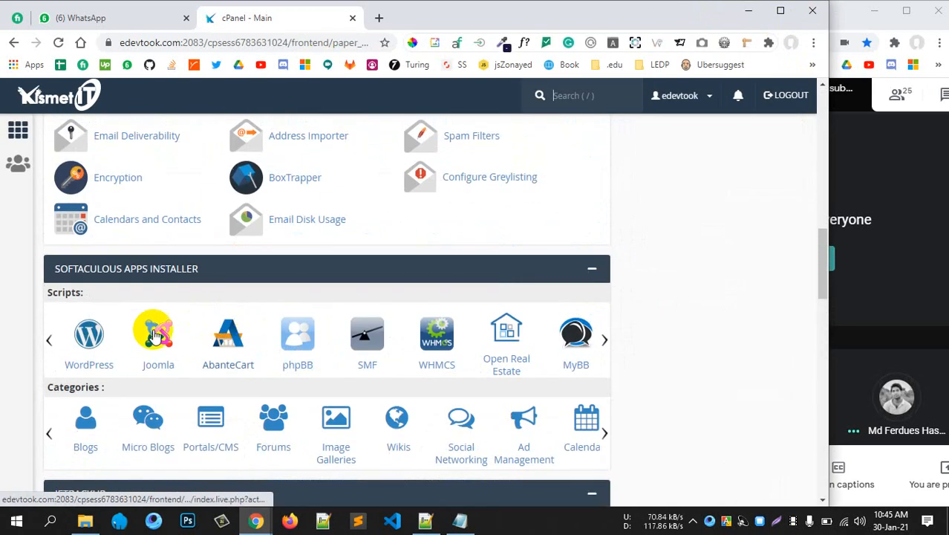
scroll(134, 260, "up", 3)
scroll(223, 297, "down", 5)
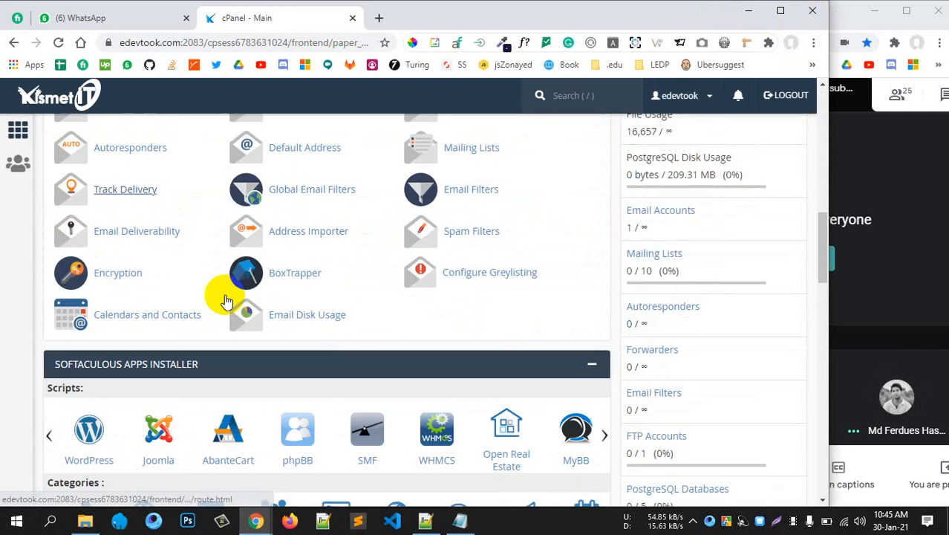
left_click(96, 216)
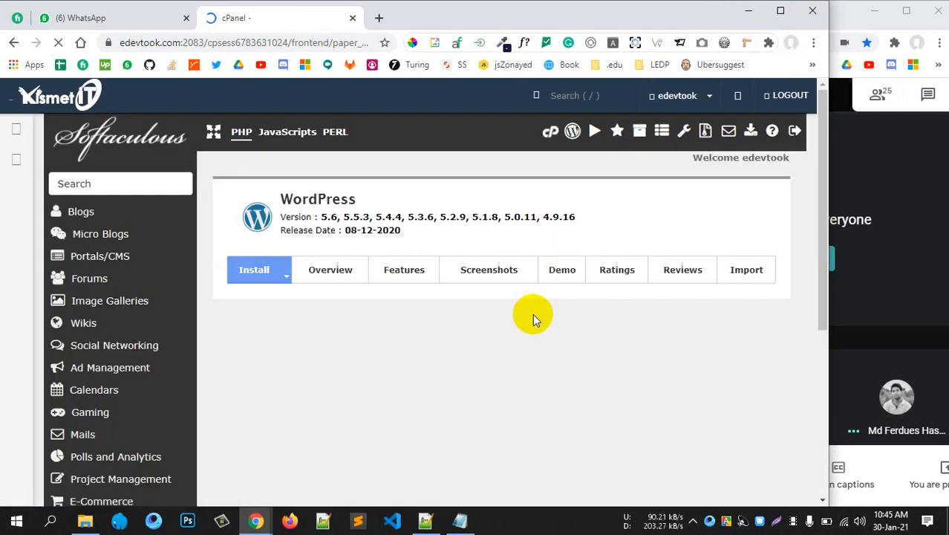
scroll(626, 369, "down", 2)
scroll(622, 370, "down", 3)
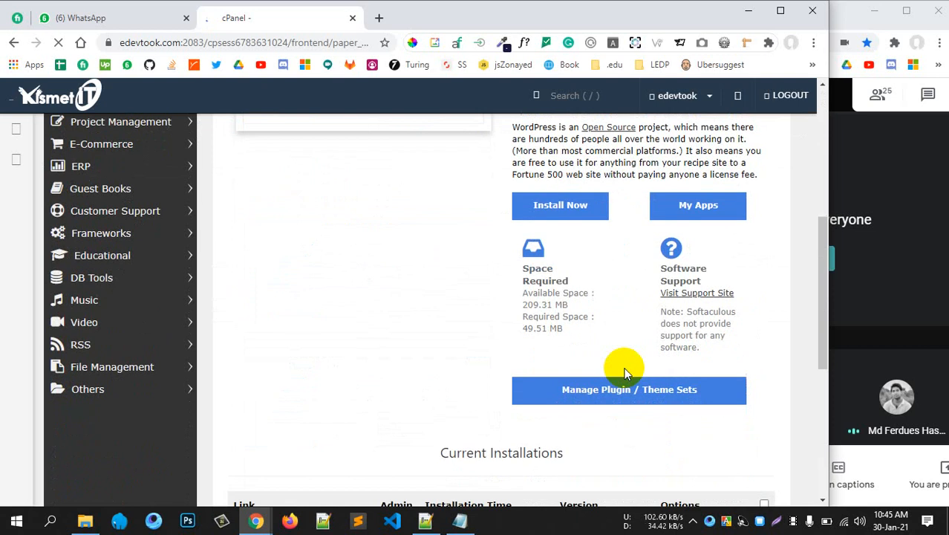
scroll(621, 370, "down", 4)
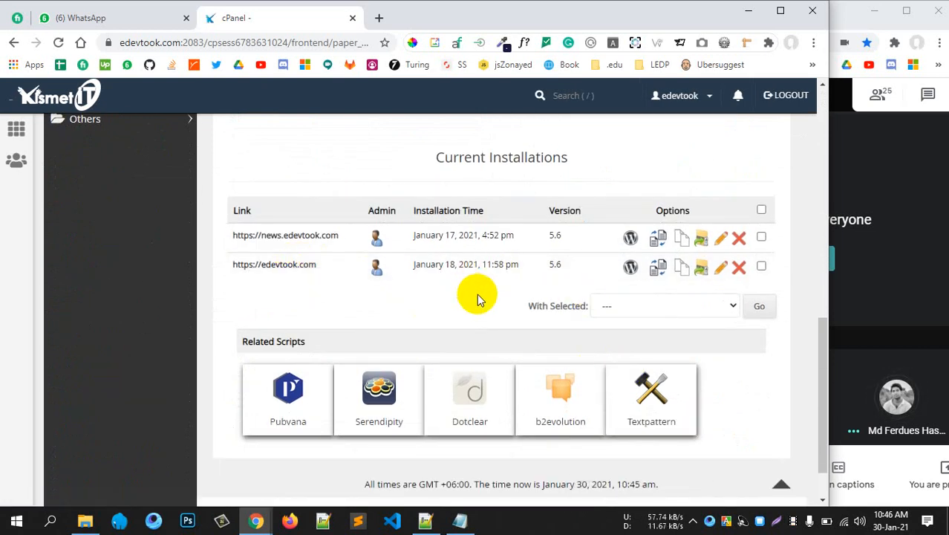
left_click(738, 271)
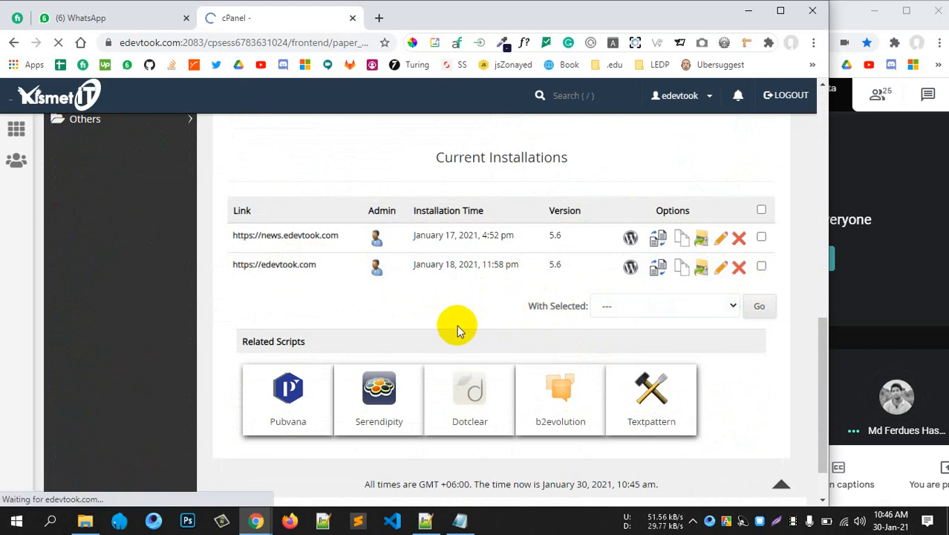
scroll(502, 328, "down", 6)
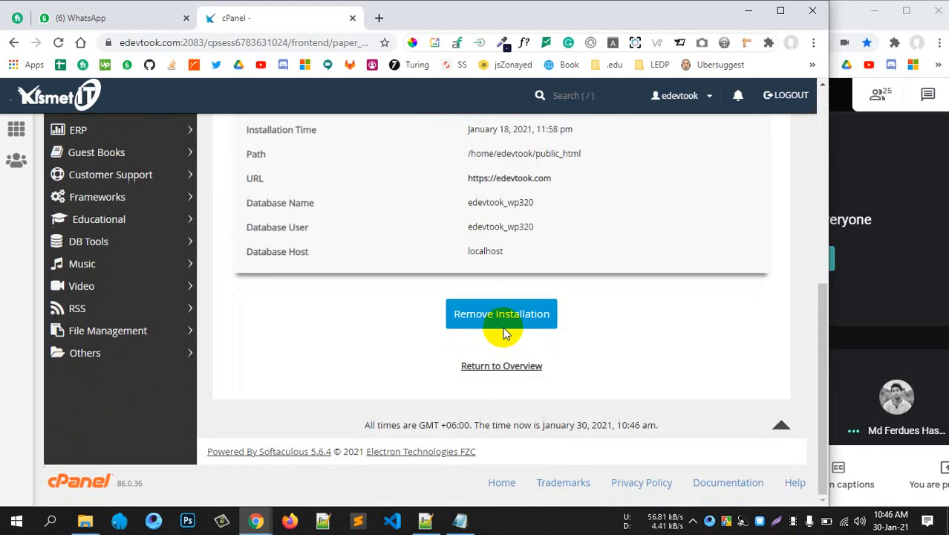
left_click(504, 324)
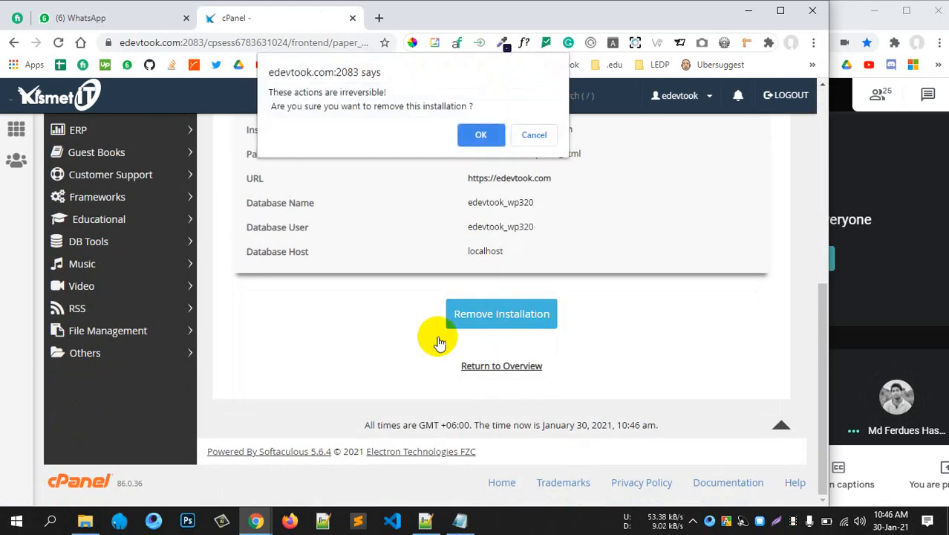
left_click(481, 136)
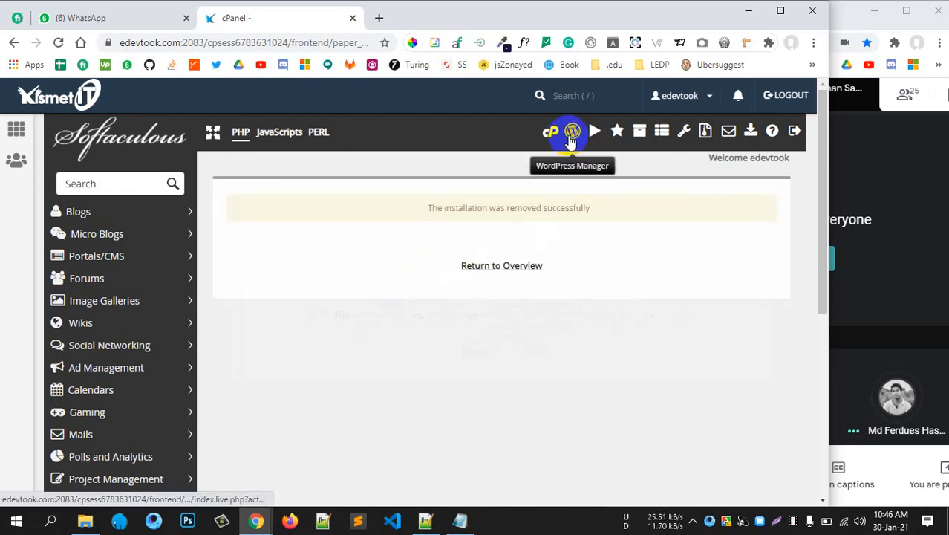
Step: Go to the Softaculous WordPress Manager and start a new WordPress installation
left_click(567, 141)
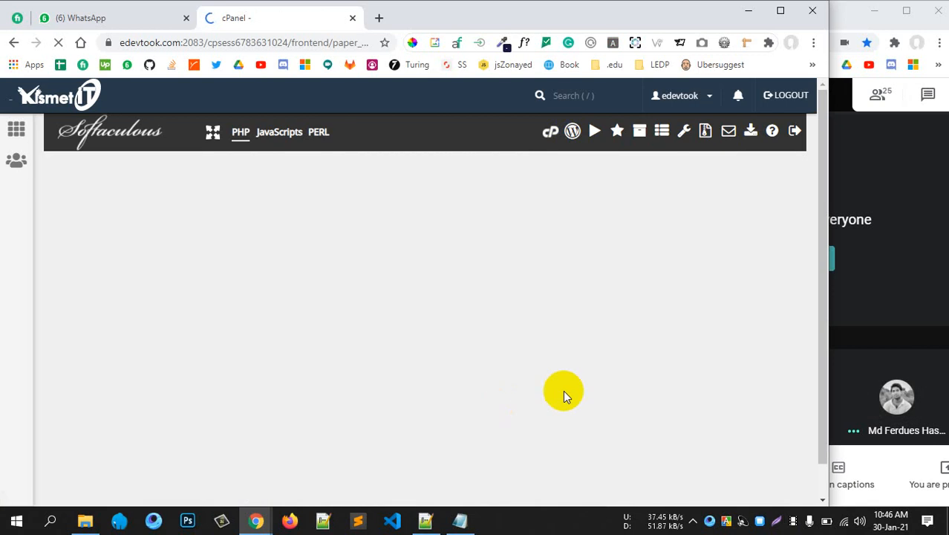
scroll(624, 328, "down", 2)
scroll(598, 371, "up", 2)
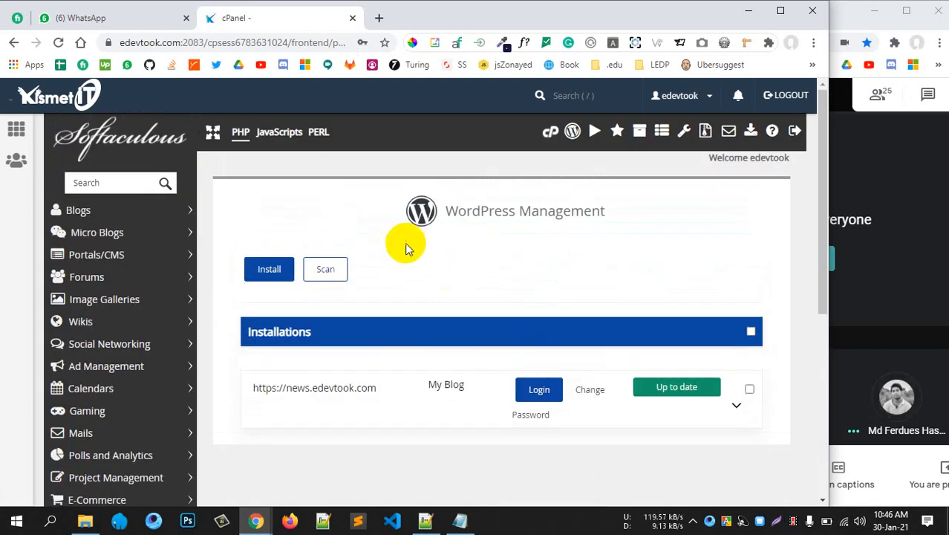
left_click(251, 269)
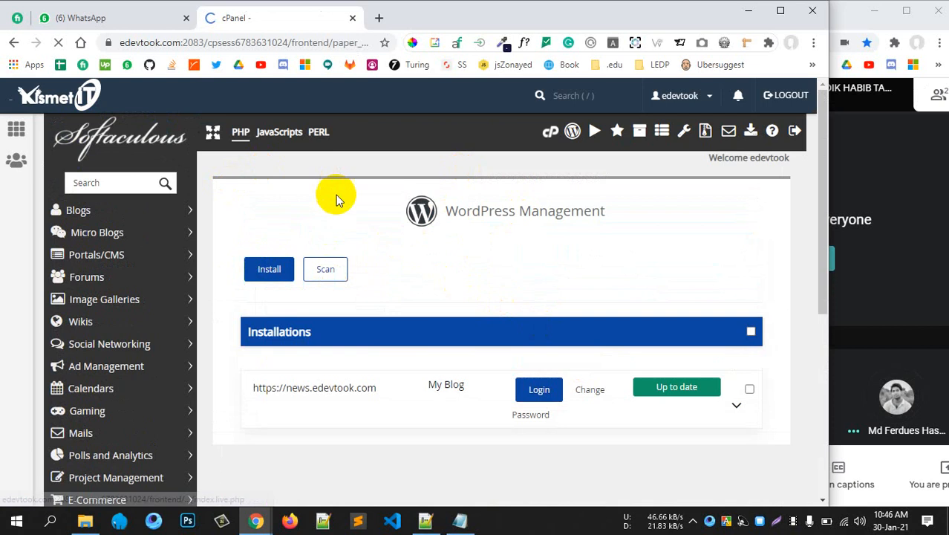
scroll(503, 332, "down", 4)
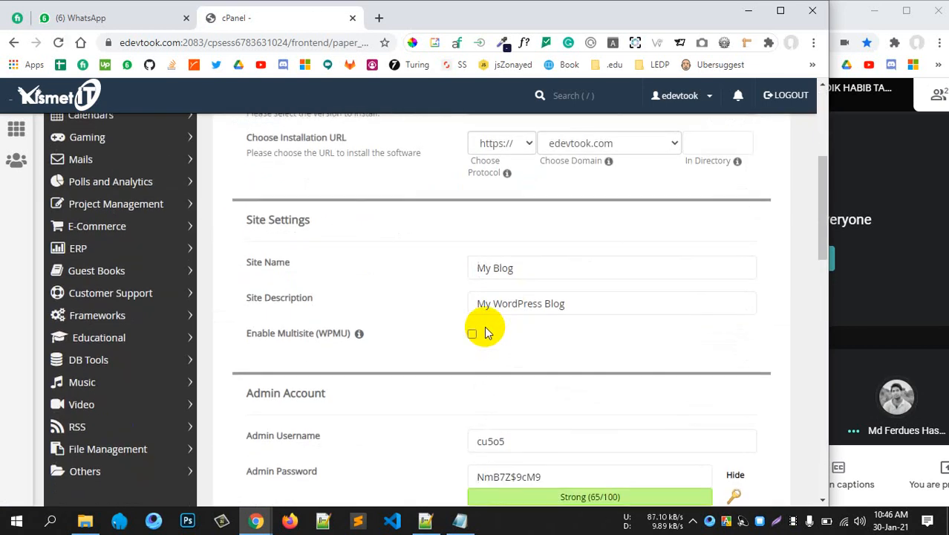
scroll(483, 330, "up", 2)
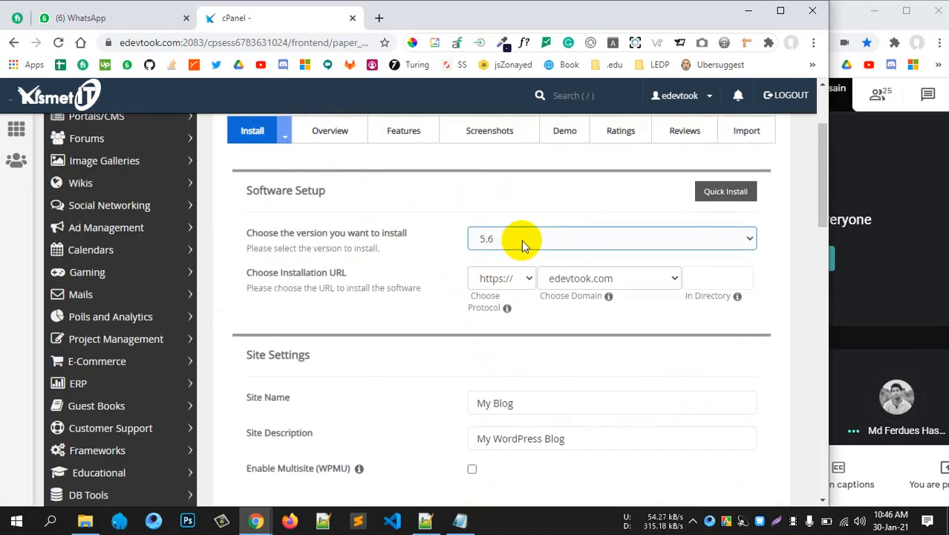
left_click(544, 295)
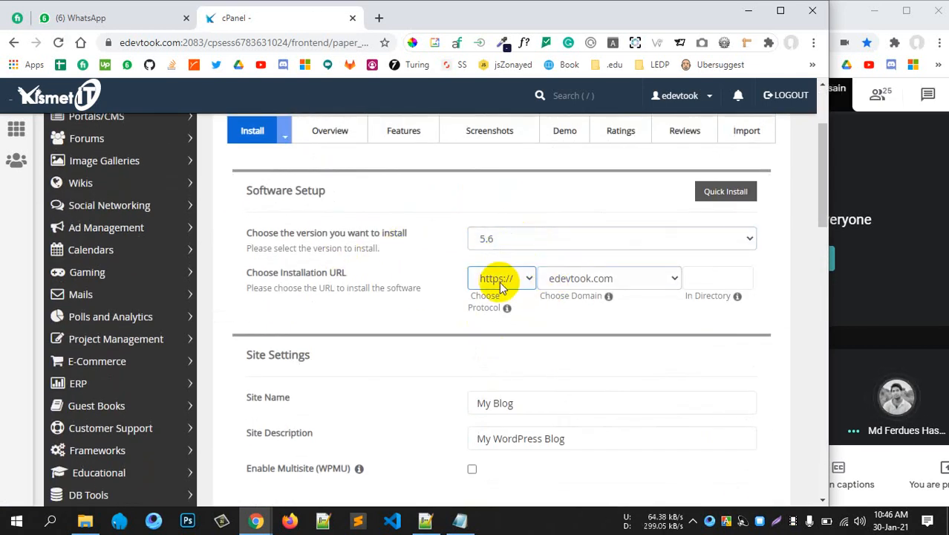
left_click(568, 292)
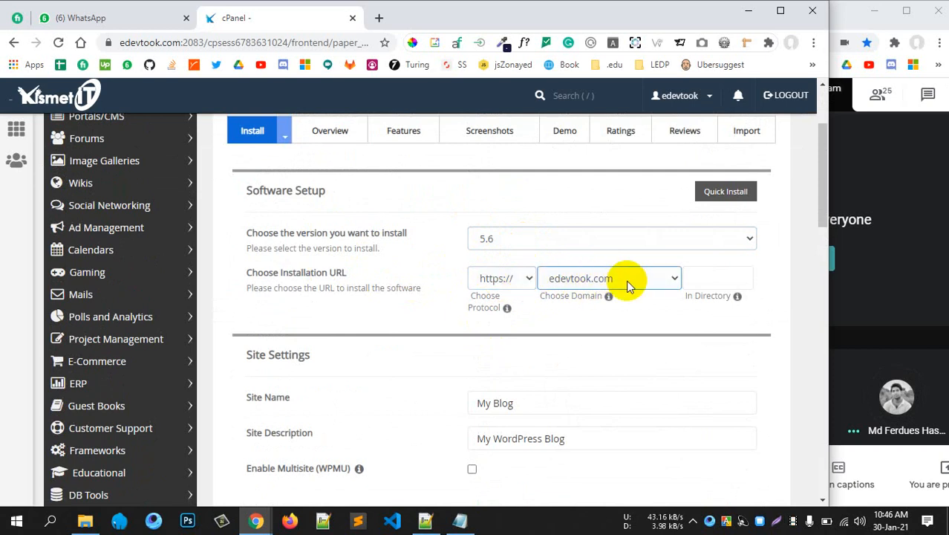
left_click(632, 280)
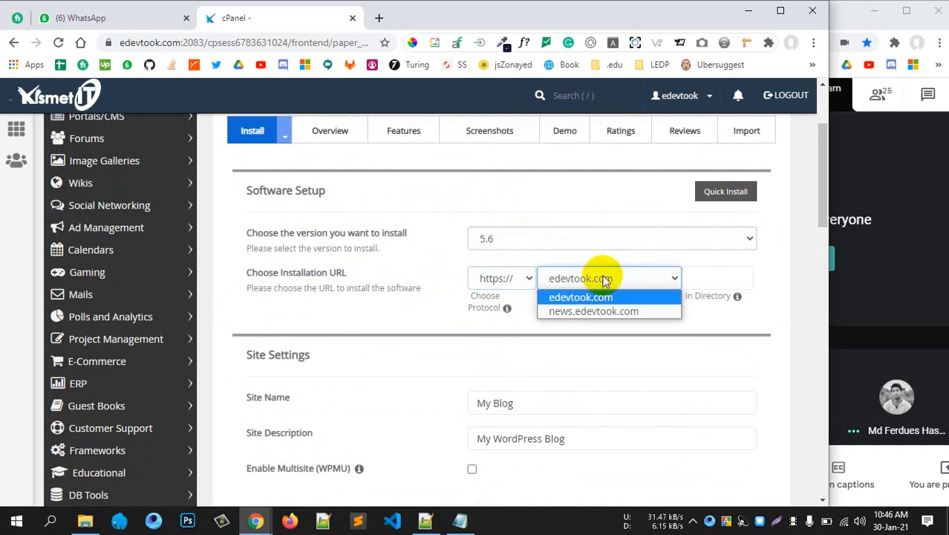
left_click(604, 279)
left_click(702, 281)
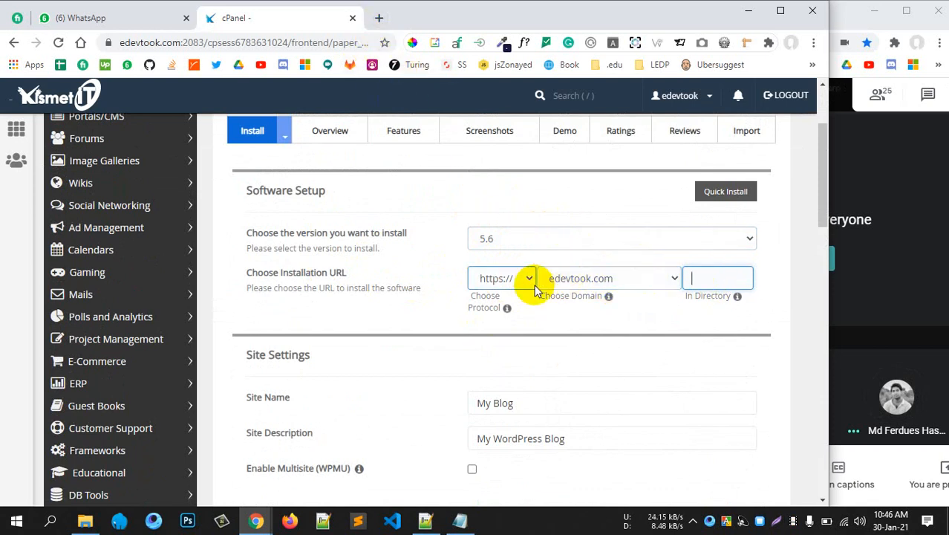
Step: Check the site name, site description and admin username fields, and hide the admin password
scroll(404, 331, "down", 2)
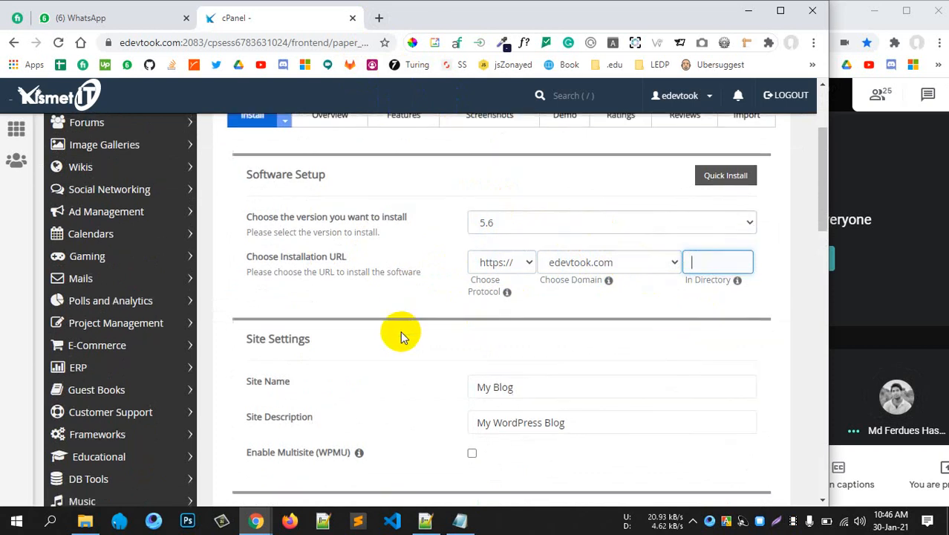
left_click(490, 263)
left_click(518, 299)
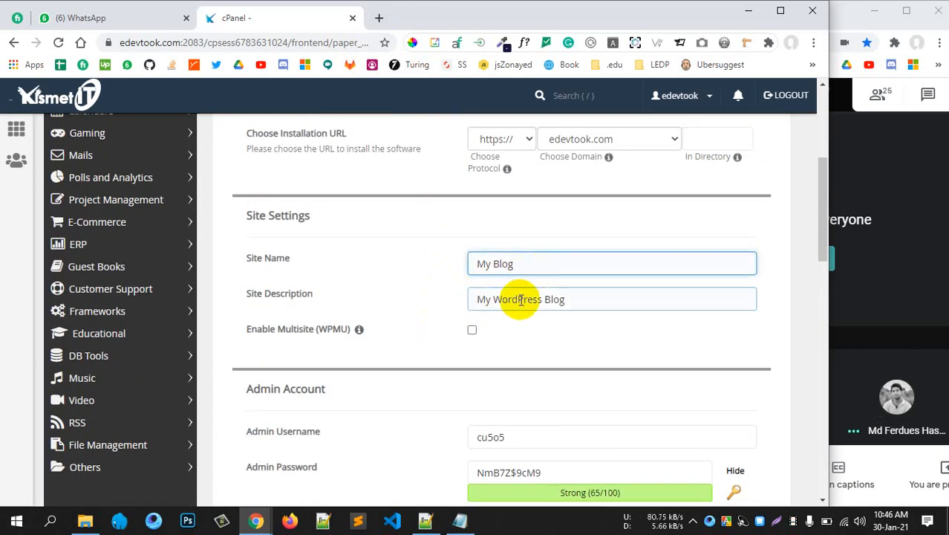
scroll(520, 305, "down", 2)
left_click_drag(522, 305, 455, 303)
left_click(387, 323)
left_click(655, 339)
left_click(737, 336)
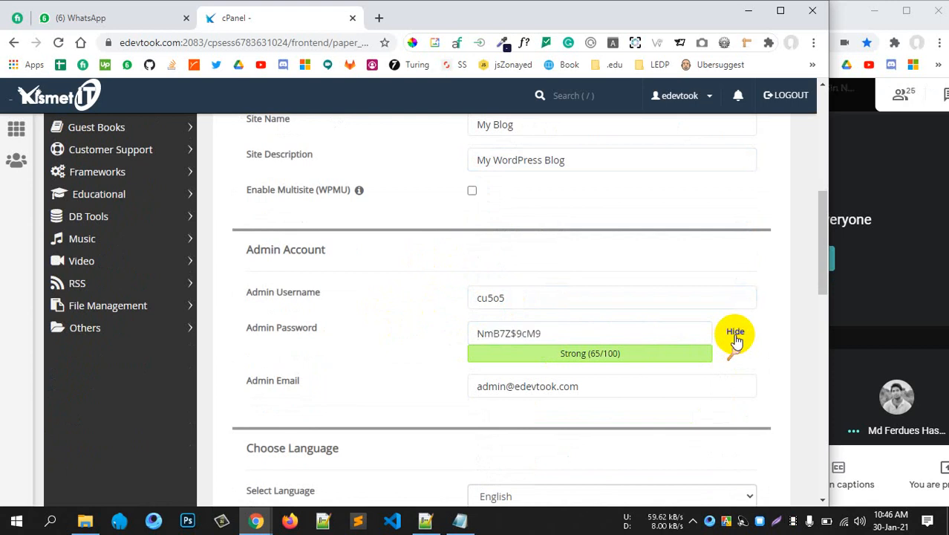
left_click(736, 335)
Step: Replace the admin email with the domain's info address in the Admin Account section
scroll(419, 334, "down", 3)
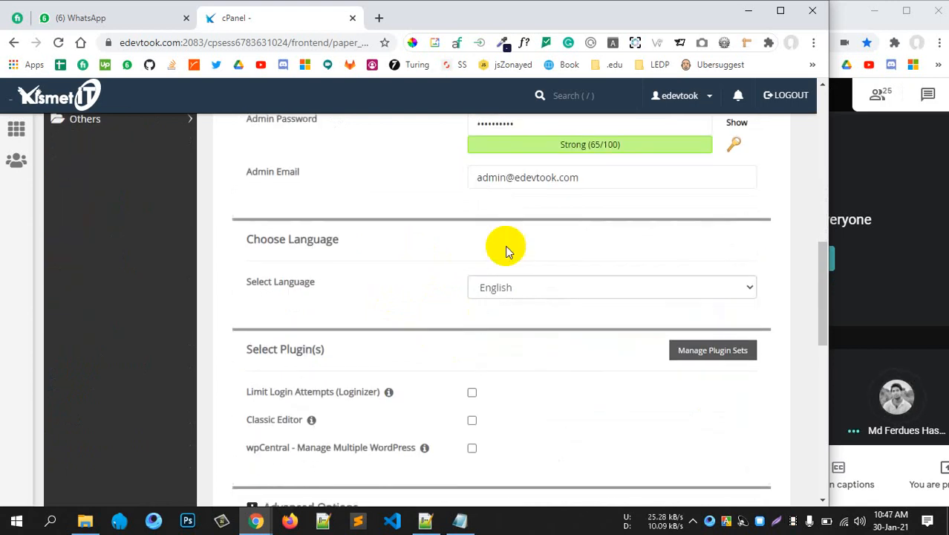
left_click_drag(506, 177, 459, 184)
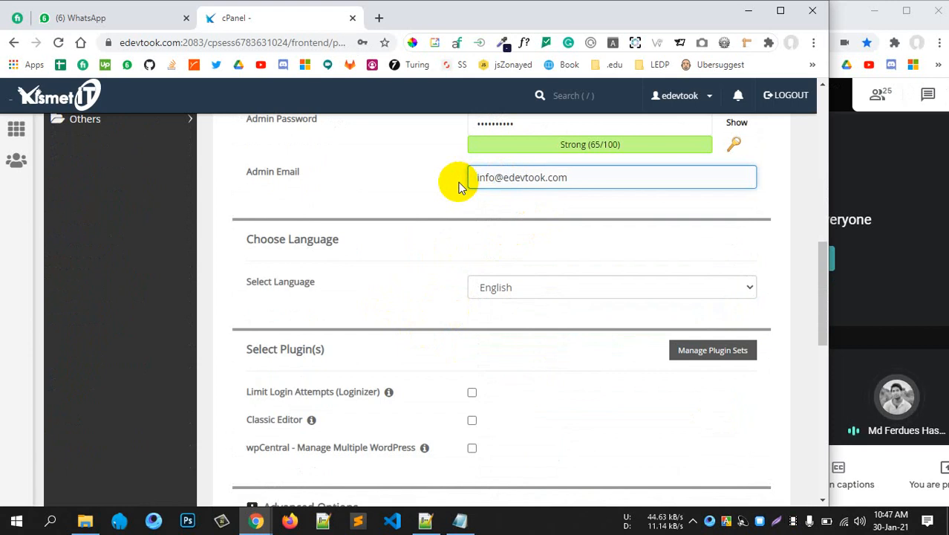
scroll(458, 195, "up", 1)
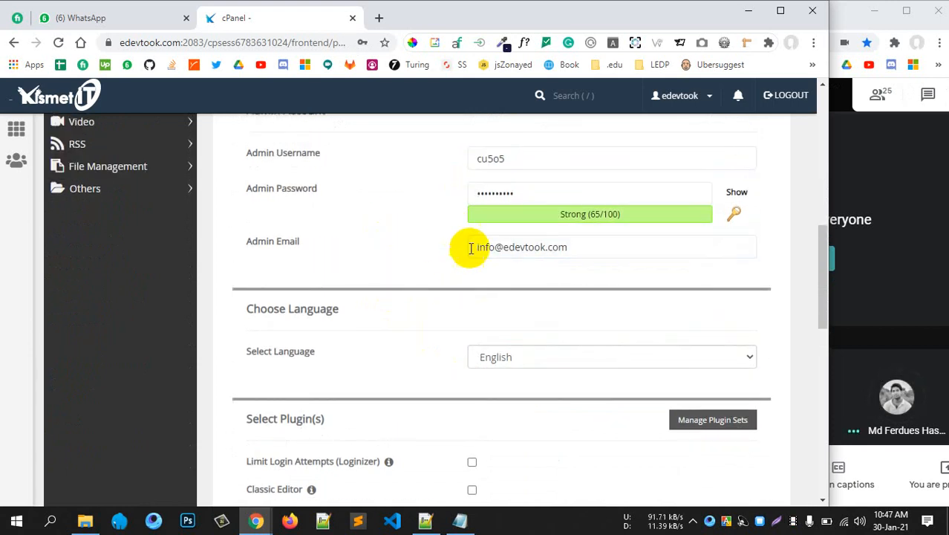
Step: Keep English as the language and select the Classic Editor plugin for installation
scroll(535, 287, "down", 2)
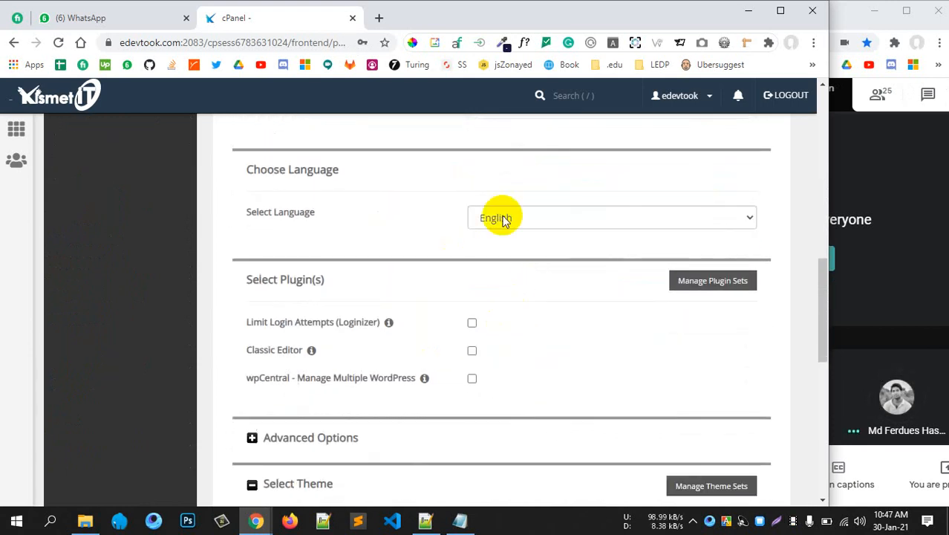
scroll(500, 212, "up", 1)
scroll(483, 245, "down", 2)
left_click(471, 282)
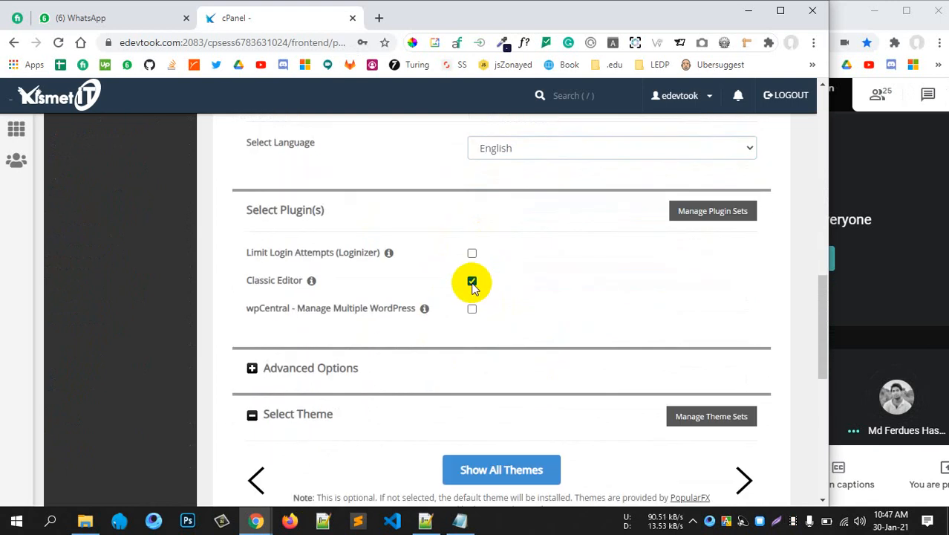
scroll(546, 303, "up", 1)
scroll(546, 303, "down", 1)
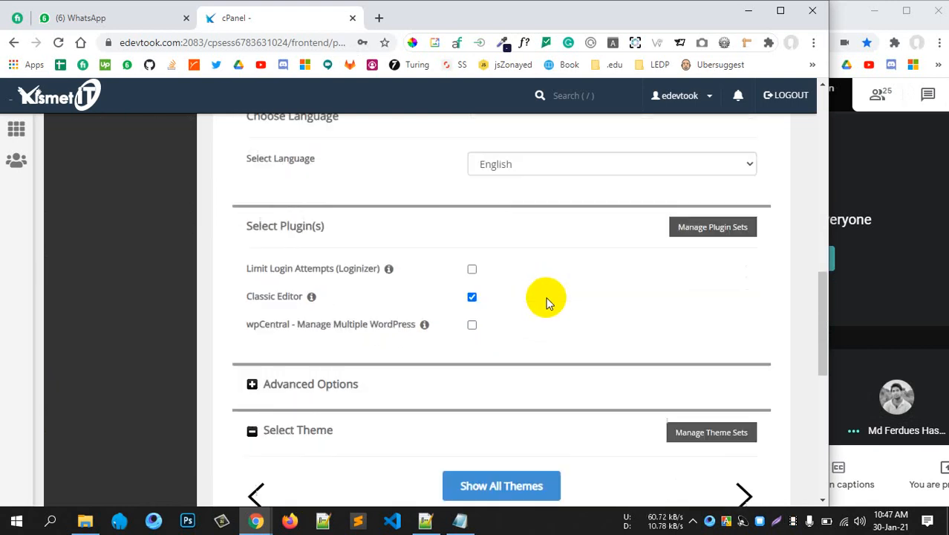
scroll(546, 303, "down", 1)
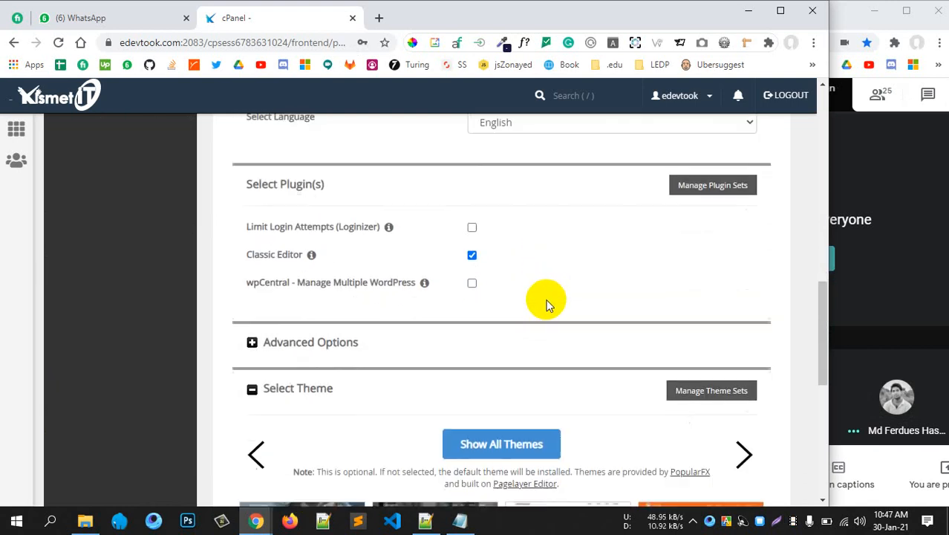
Step: Examine the admin username, password and email fields in the Admin Account section
scroll(546, 303, "up", 3)
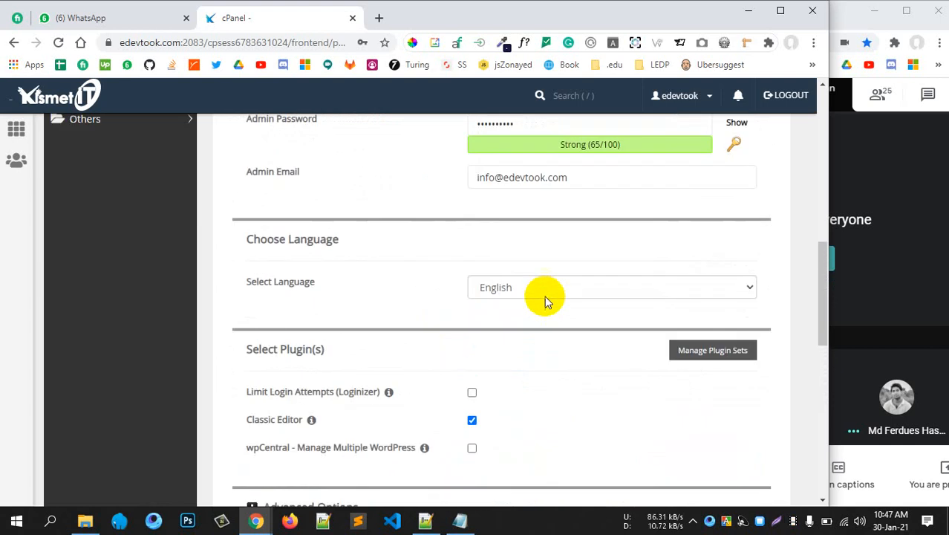
scroll(543, 292, "up", 2)
left_click(536, 262)
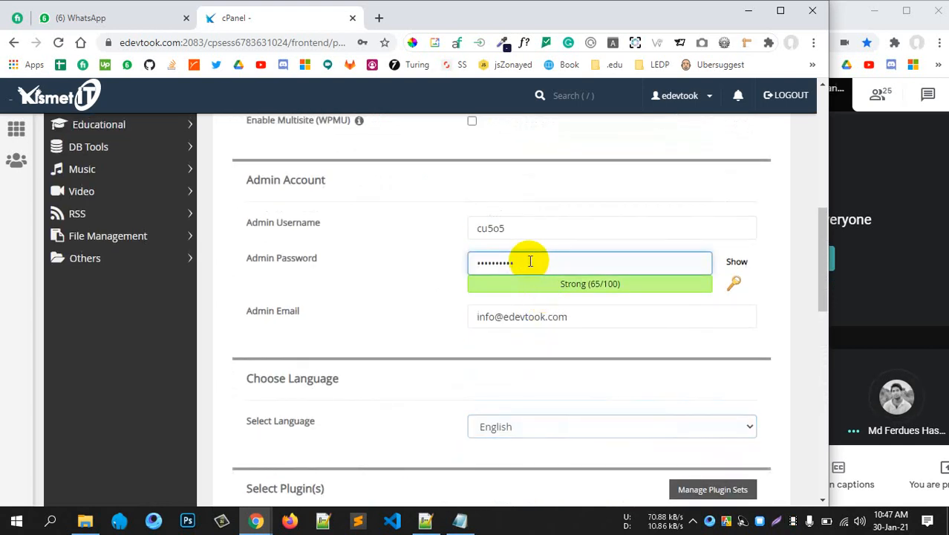
left_click(523, 233)
left_click(527, 263)
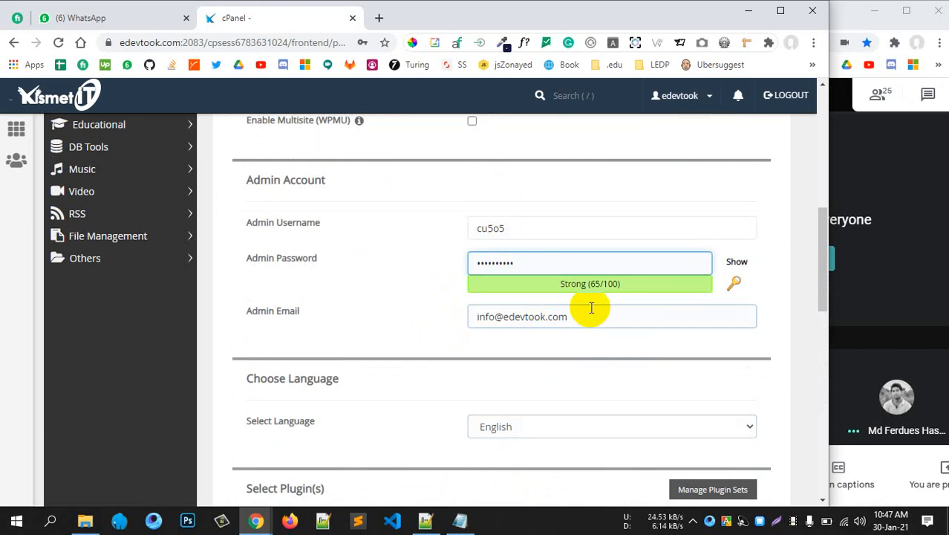
left_click(623, 321)
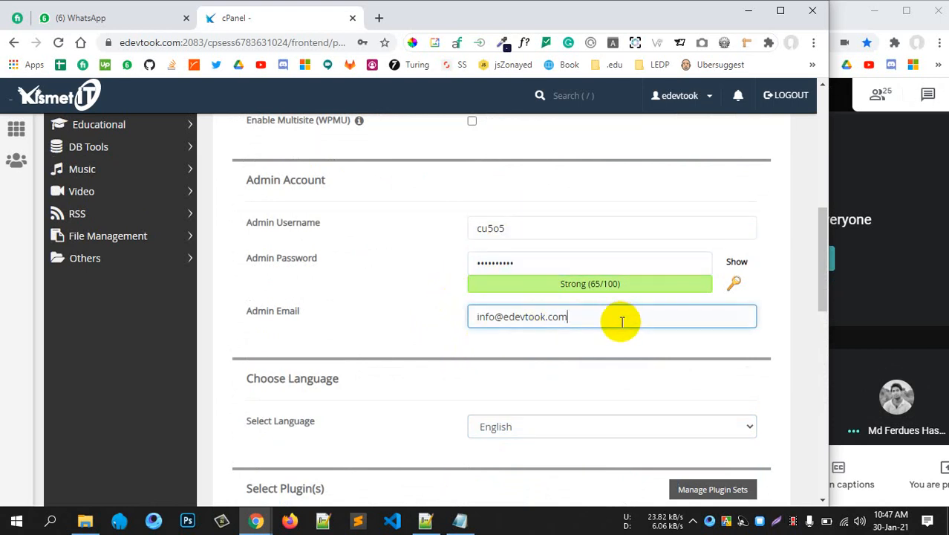
left_click(566, 264)
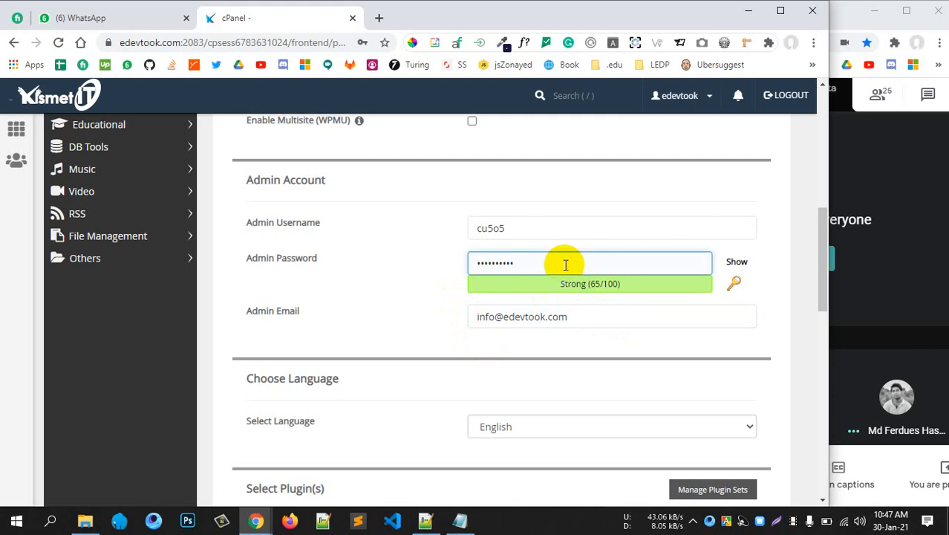
left_click(534, 232)
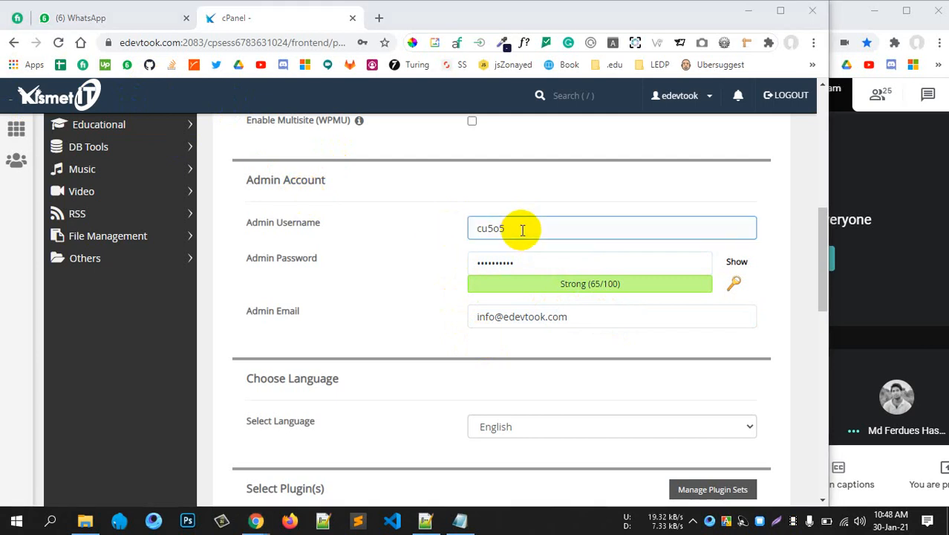
left_click(476, 289)
Step: Run the WordPress installation without selecting a theme, and save the admin login in the browser
scroll(554, 312, "down", 2)
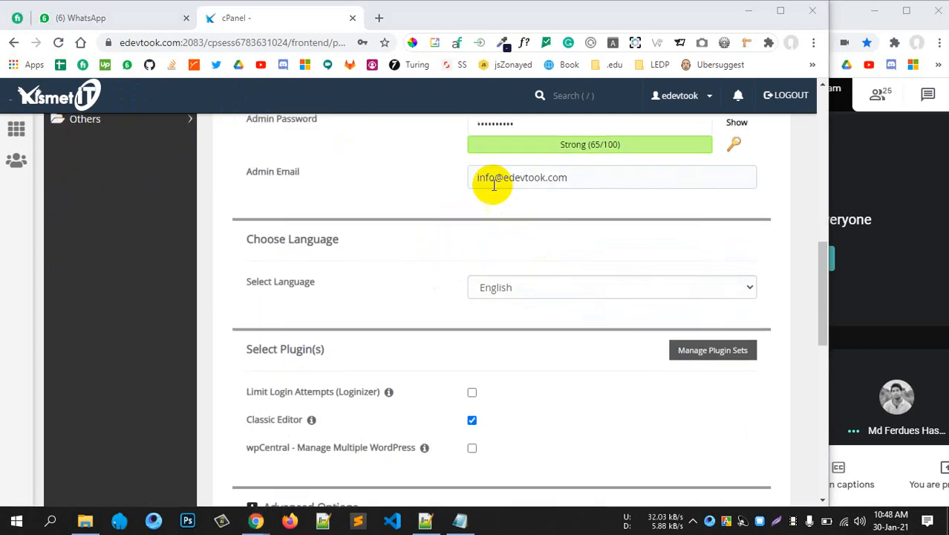
scroll(533, 343, "down", 3)
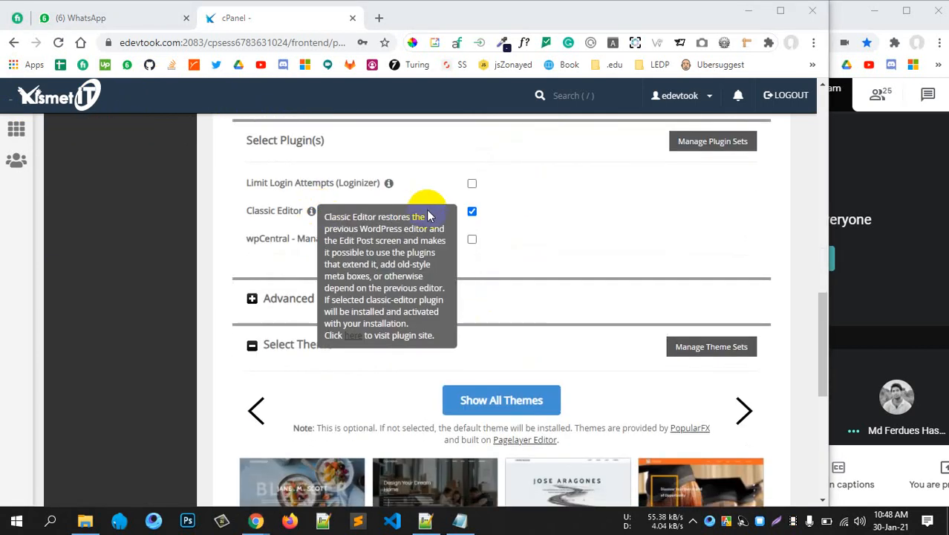
scroll(617, 263, "down", 2)
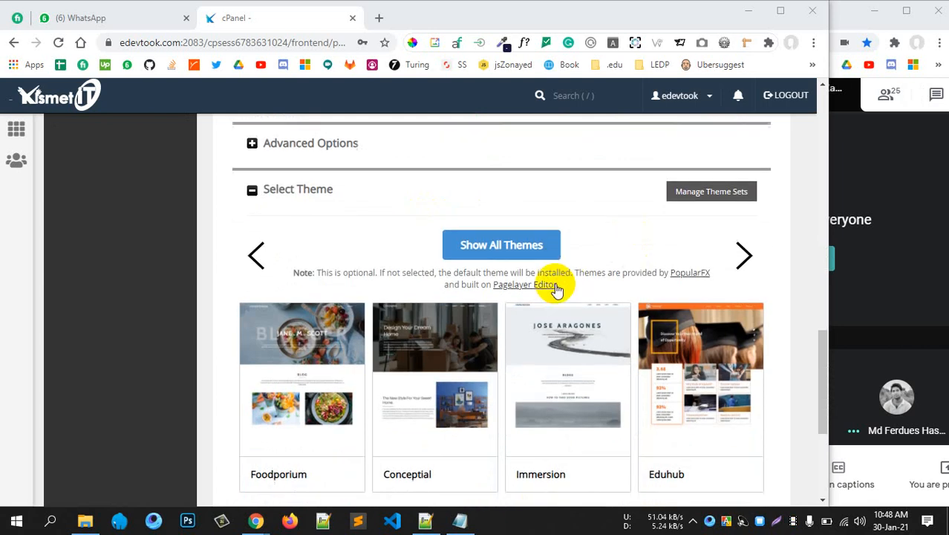
scroll(539, 312, "down", 2)
scroll(557, 335, "up", 3)
scroll(534, 371, "down", 2)
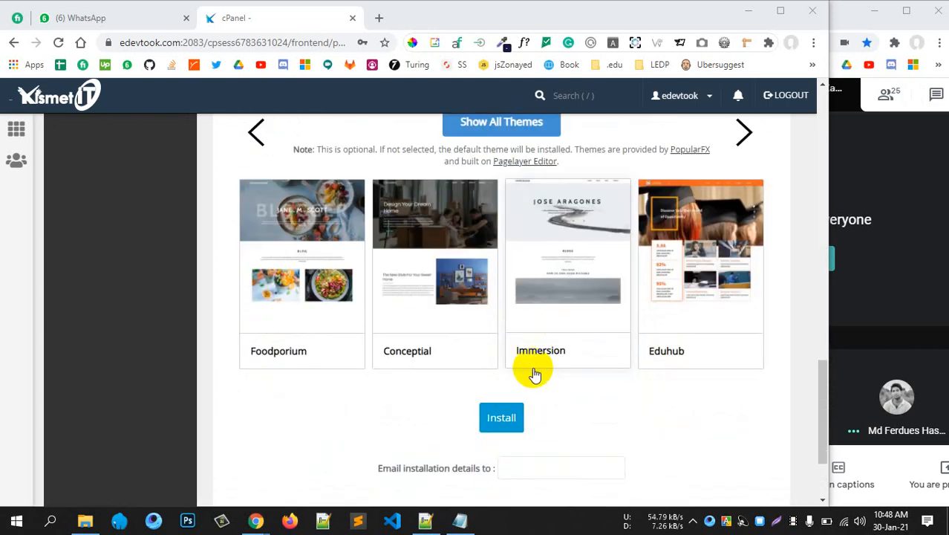
left_click(506, 414)
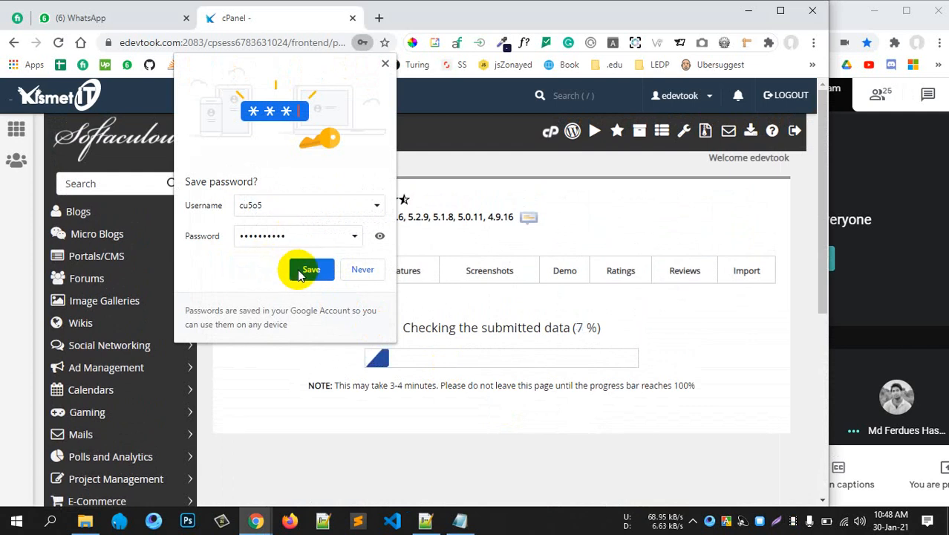
left_click(306, 272)
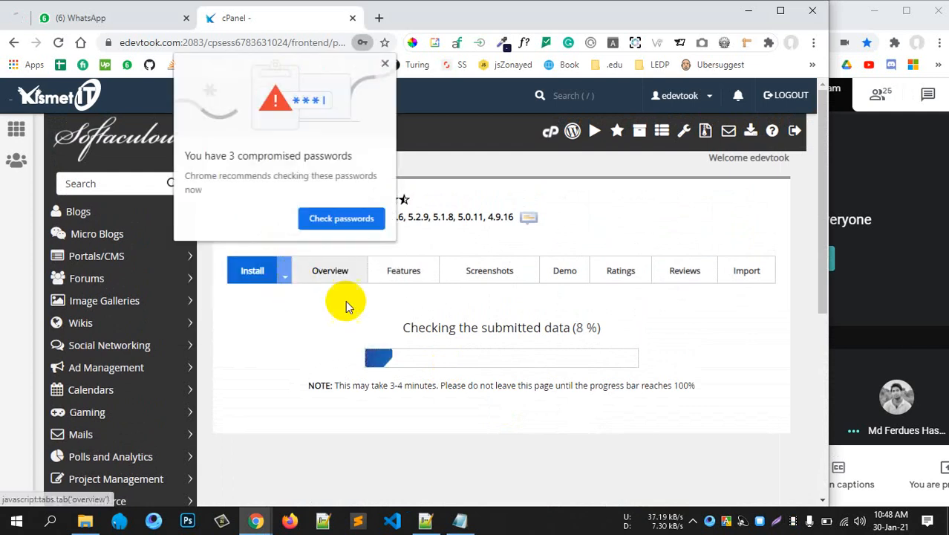
left_click(384, 65)
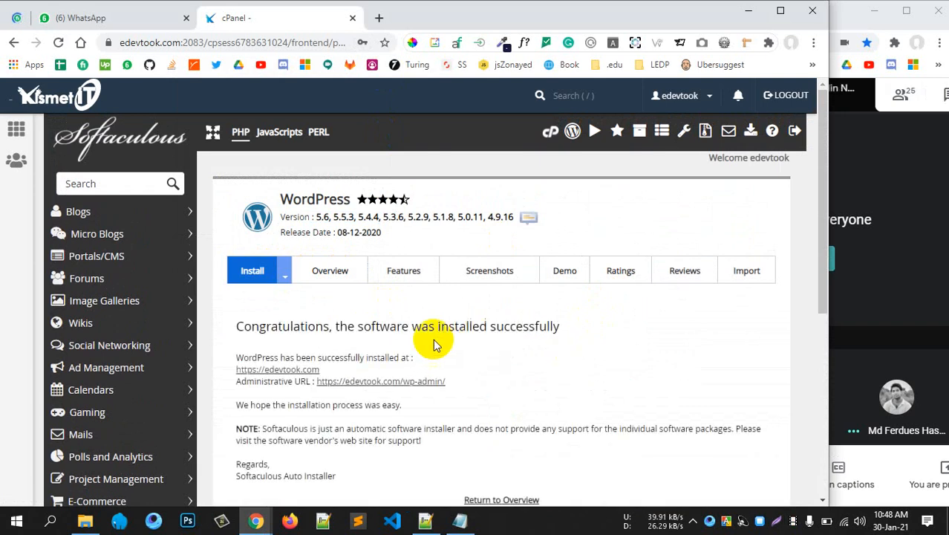
Step: Open the WordPress dashboard from the administrative URL on the installation page, and close its page again
scroll(434, 343, "down", 3)
left_click(399, 244)
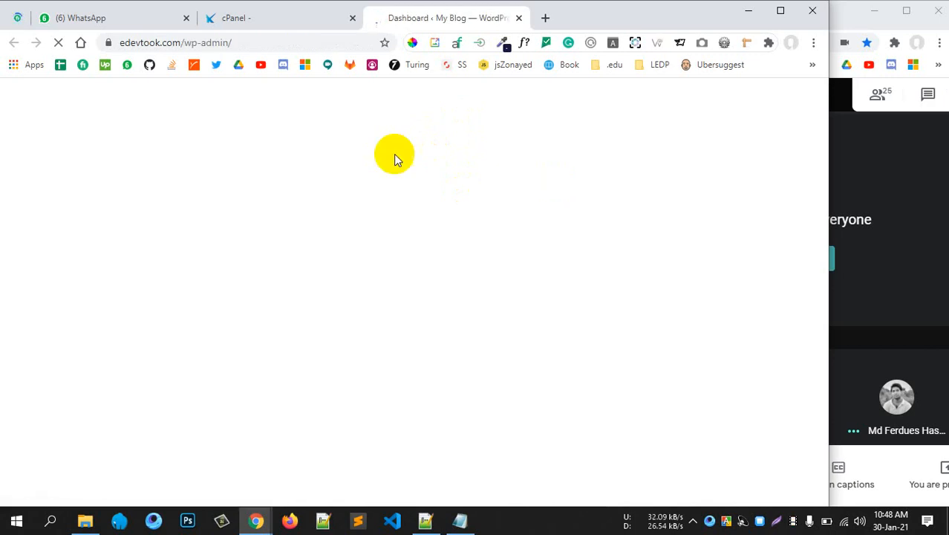
left_click(264, 26)
left_click(460, 21)
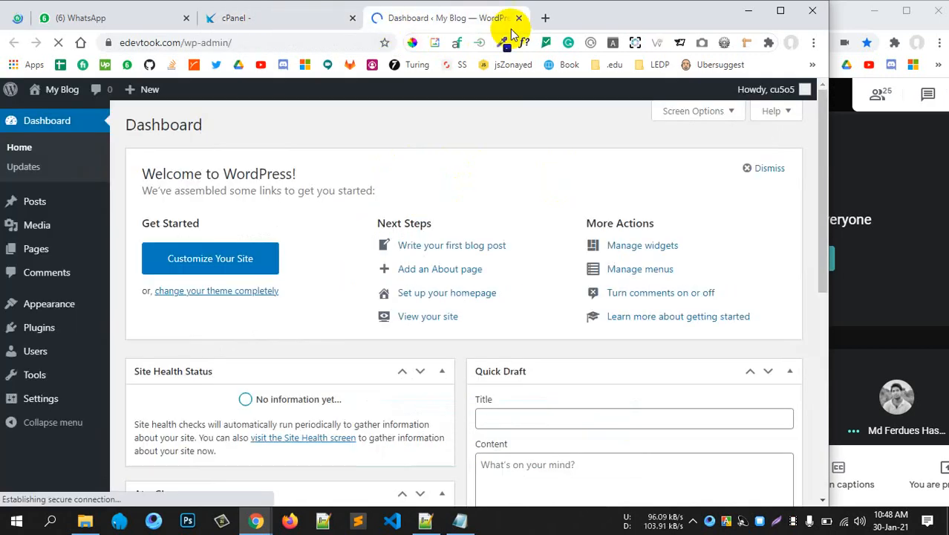
left_click(518, 19)
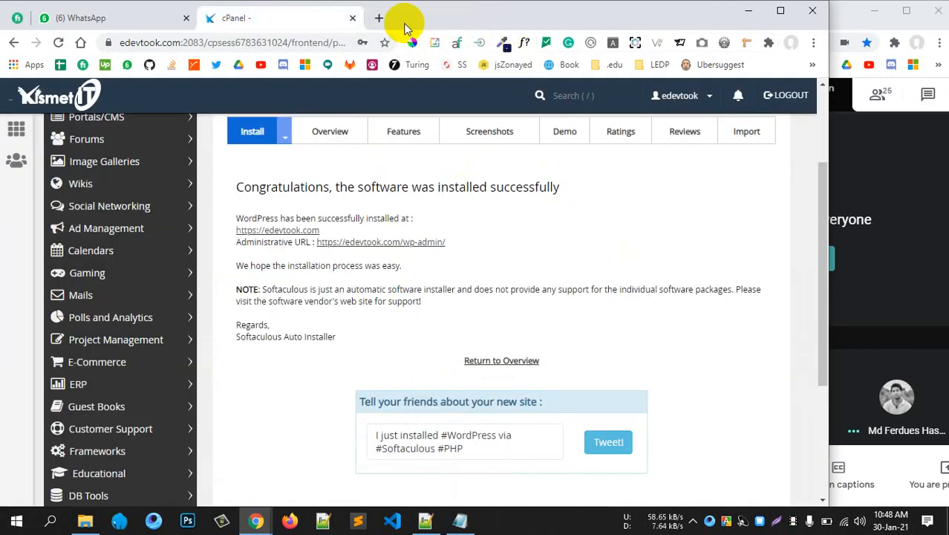
Step: Open the WordPress dashboard in a new browser tab by going to edevtook.com/wp-admin
left_click(377, 18)
type("edevtoo")
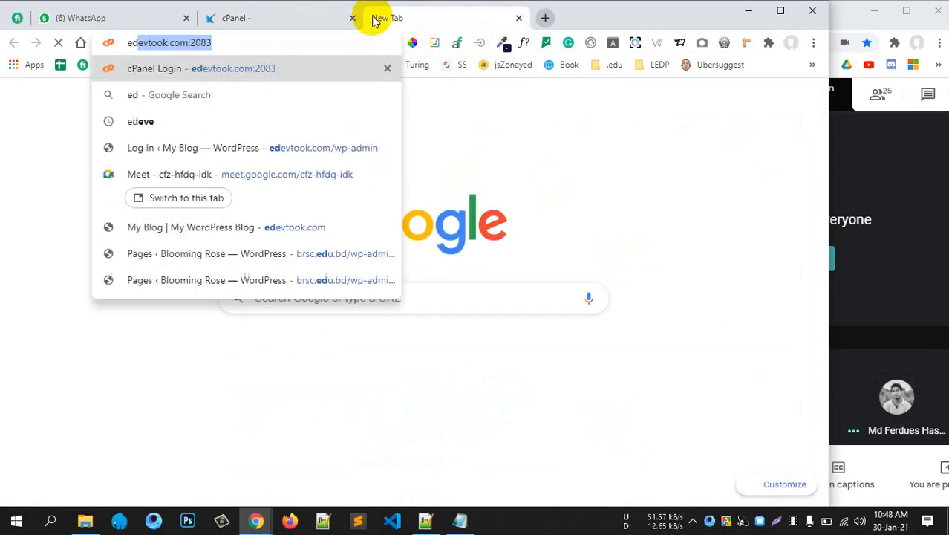
type("k.co")
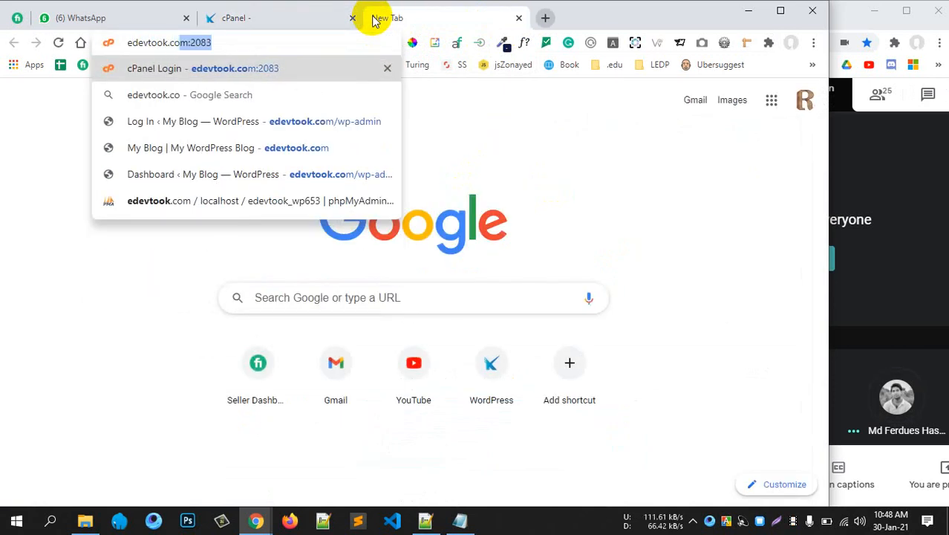
type("m/wp-")
key("Return")
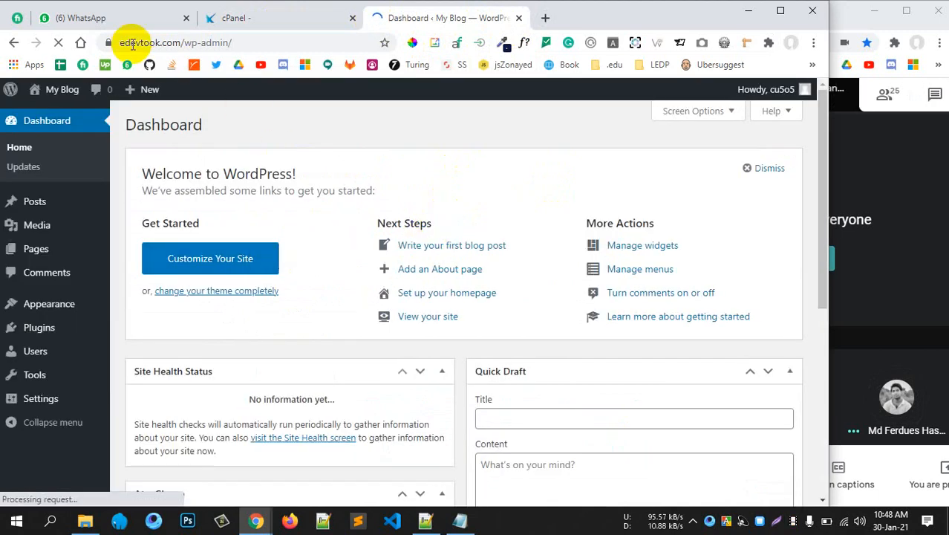
Step: Open the site's front page in a new tab from the WordPress dashboard and look through the default blog page
scroll(121, 233, "down", 2)
scroll(377, 227, "up", 2)
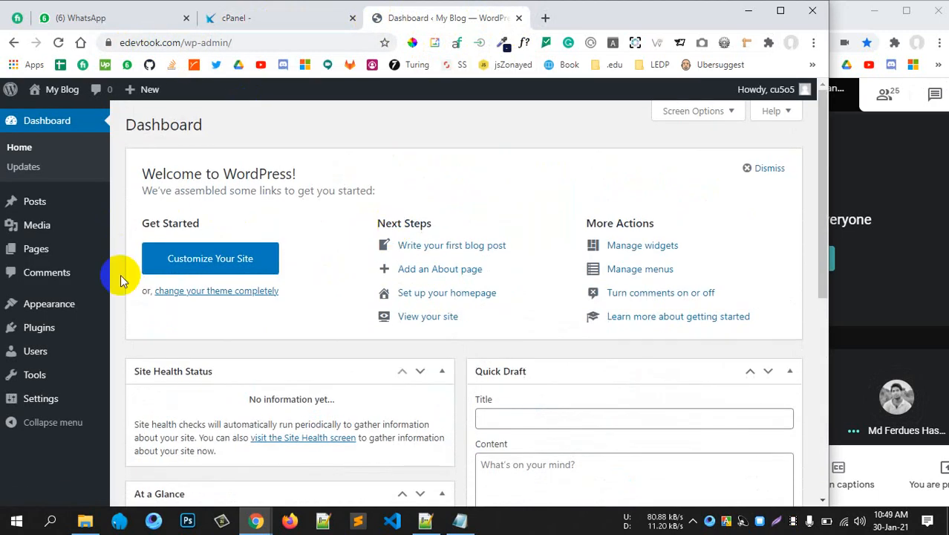
mouse_move(52, 92)
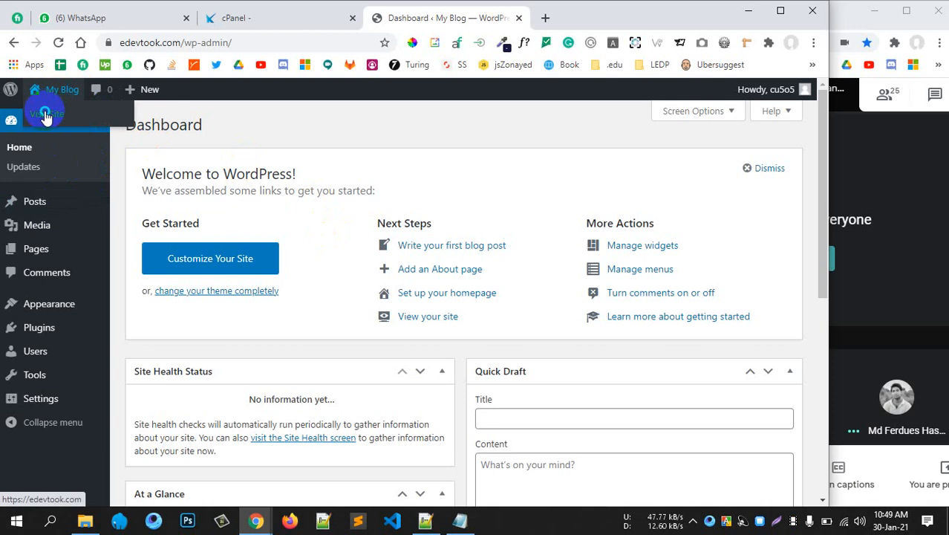
right_click(46, 115)
left_click(67, 124)
left_click(566, 18)
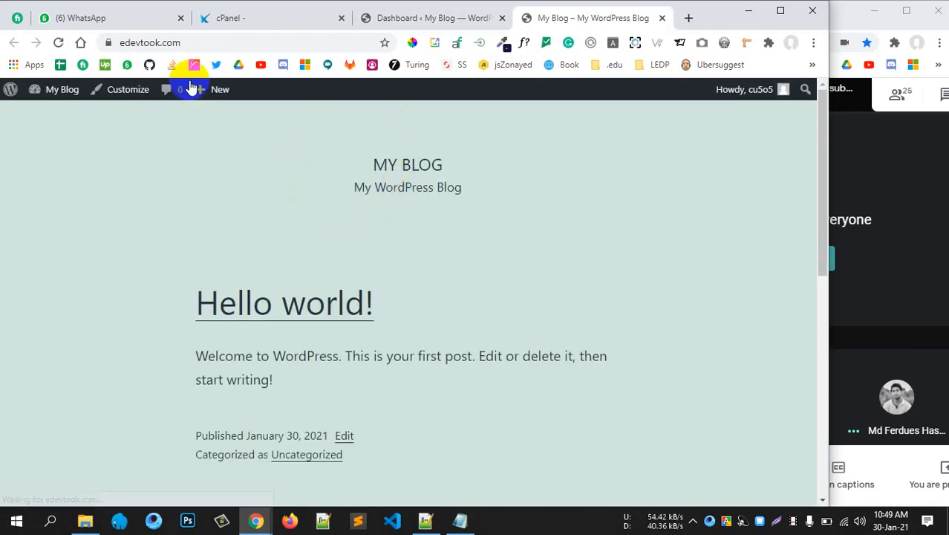
scroll(448, 264, "down", 8)
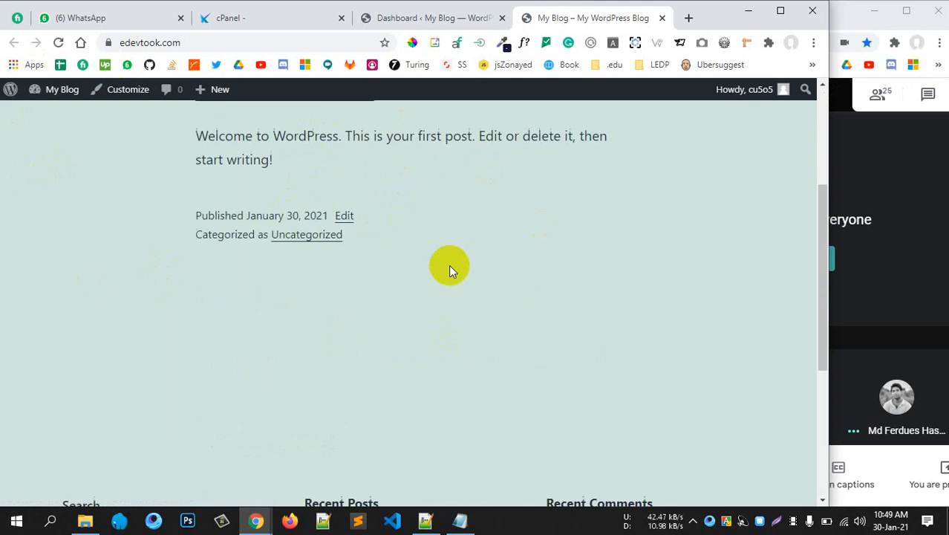
scroll(446, 285, "up", 10)
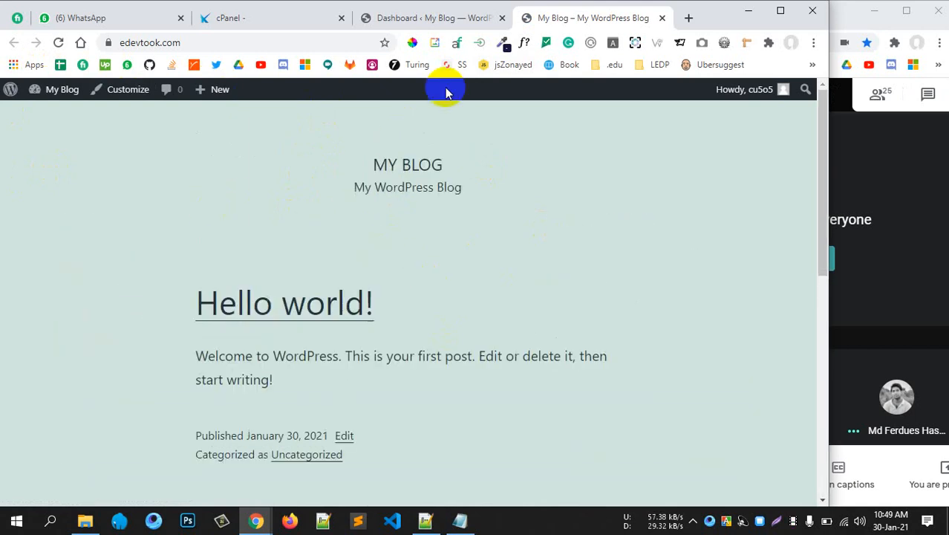
Step: Return to the WordPress dashboard and look over its welcome and overview boxes
left_click(432, 17)
scroll(279, 327, "down", 5)
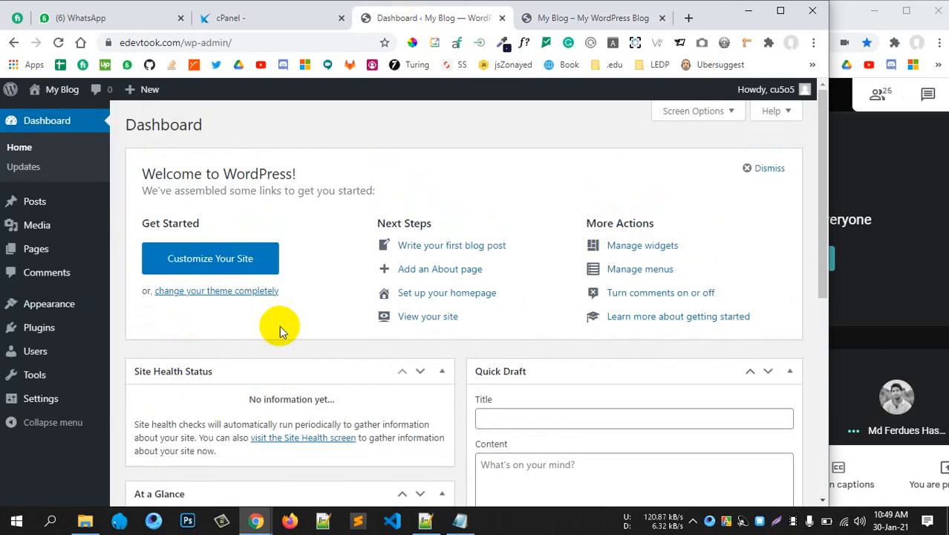
scroll(280, 325, "up", 5)
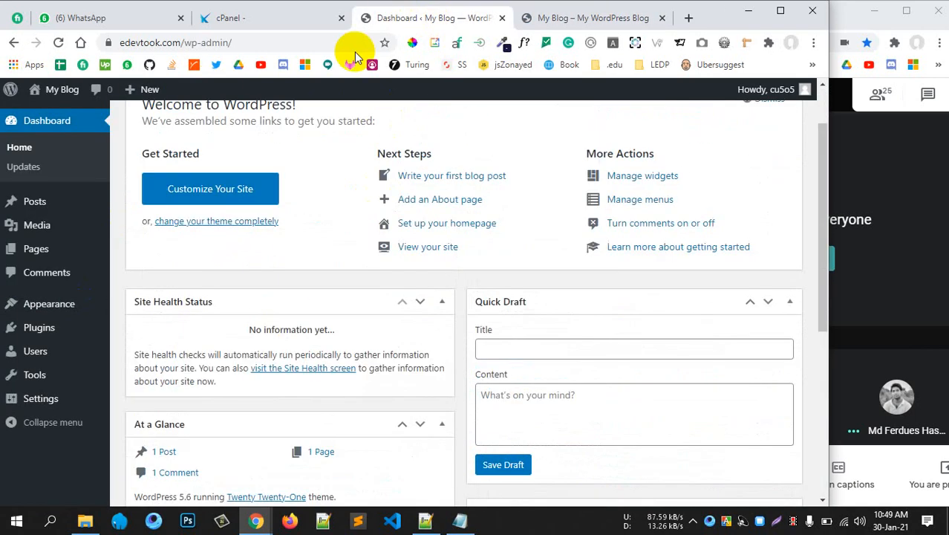
left_click(256, 18)
left_click(414, 21)
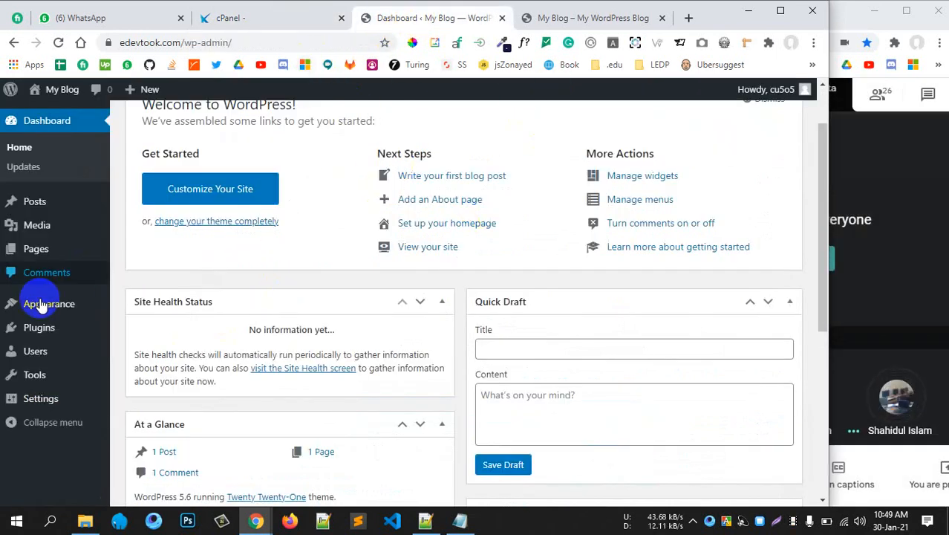
Step: Switch to File Explorer and open the ElectroTheme folder under Wordpress Theme > Themes on New Volume (F:)
left_click(85, 519)
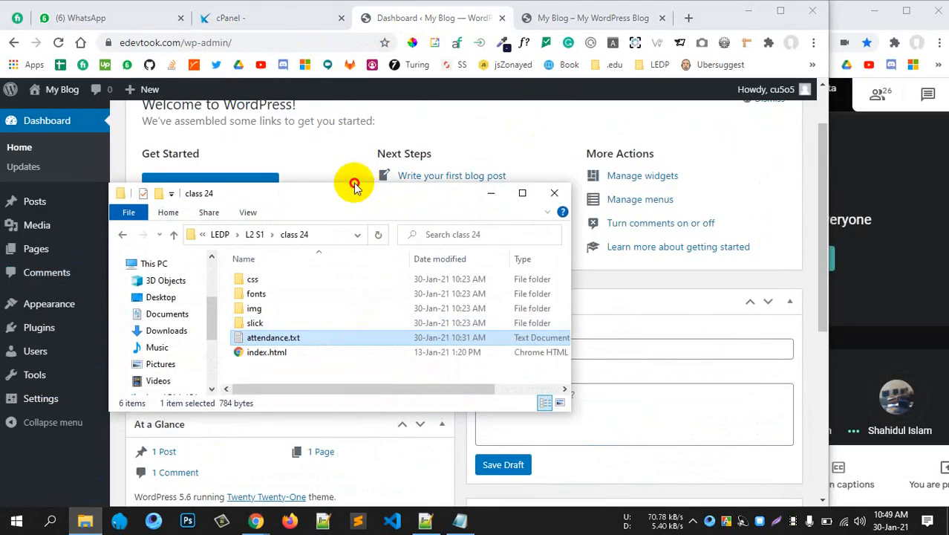
left_click_drag(353, 186, 325, 150)
scroll(123, 312, "down", 2)
scroll(144, 322, "down", 1)
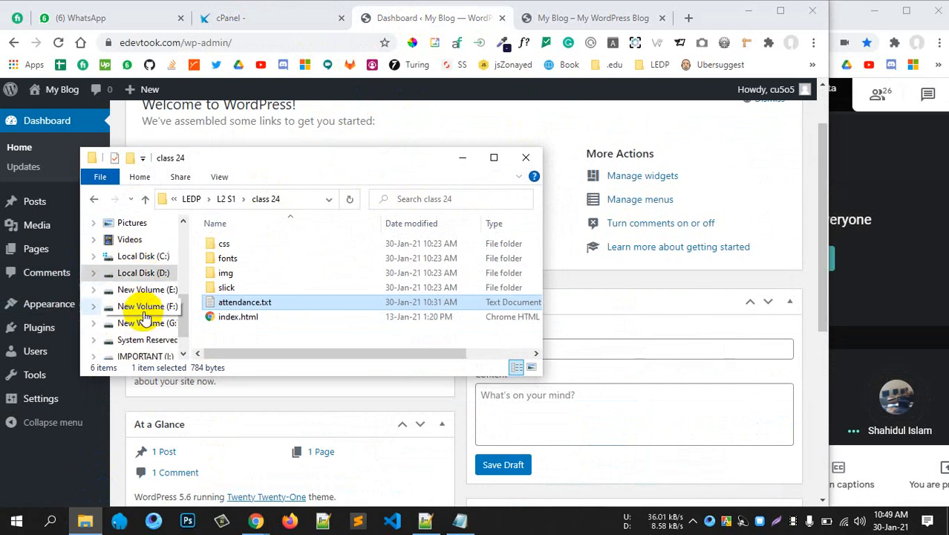
left_click(147, 306)
scroll(238, 283, "down", 1)
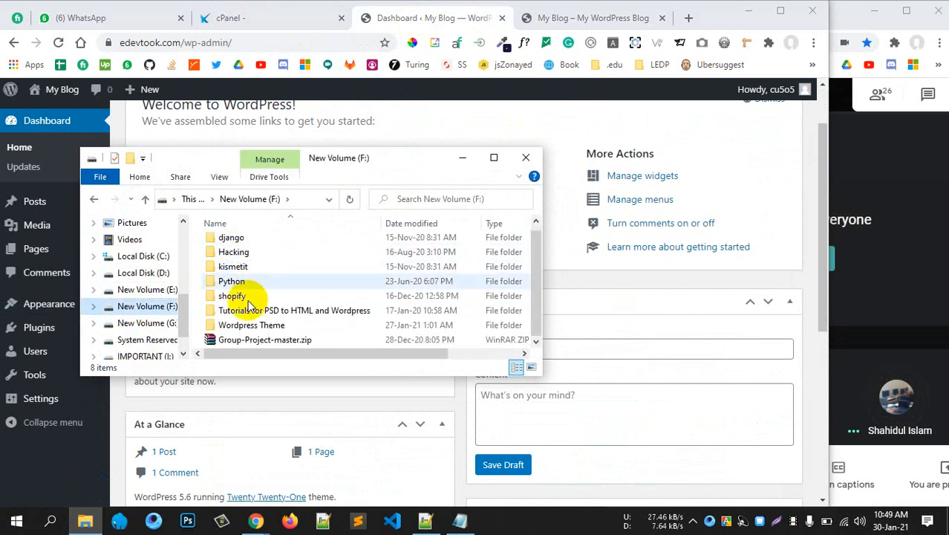
double_click(239, 326)
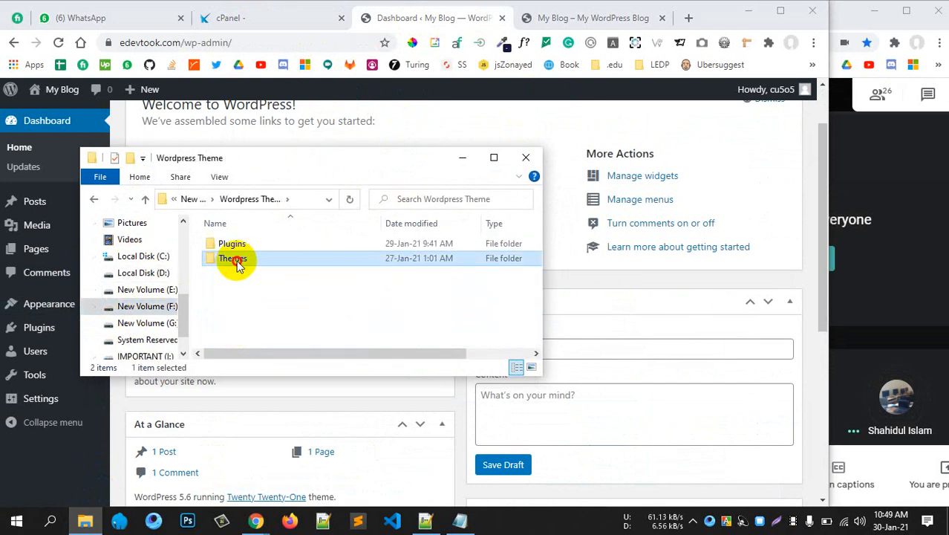
double_click(236, 258)
double_click(238, 247)
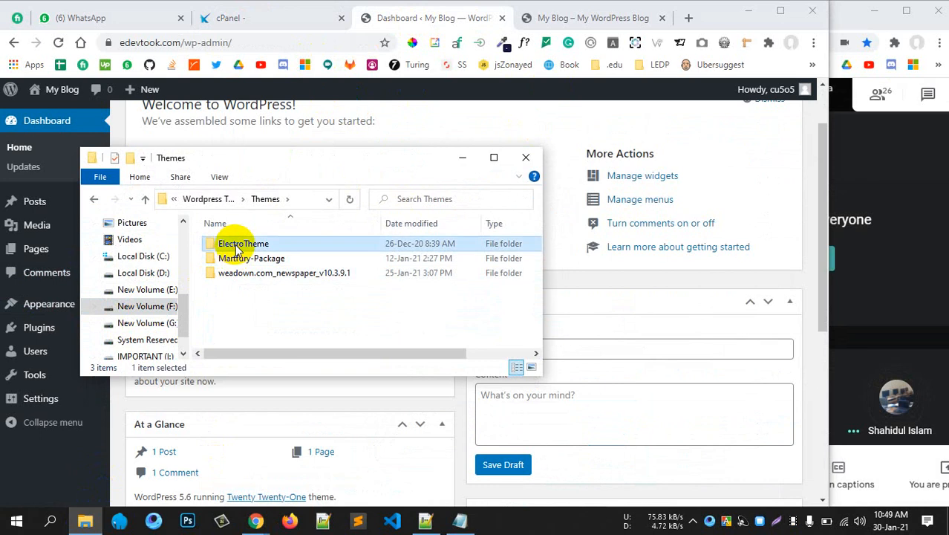
double_click(238, 249)
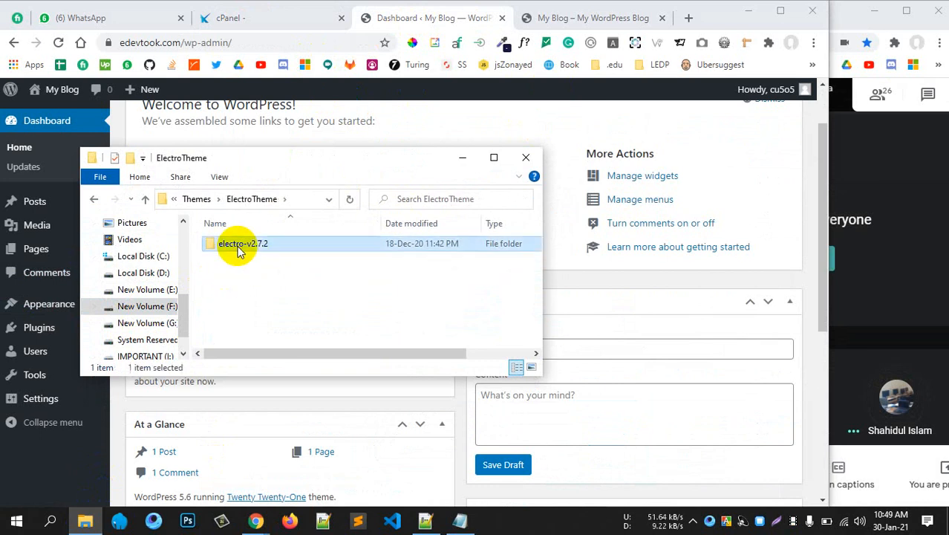
Step: Open the electro-v2.7.2 folder inside ElectroTheme and reposition the folder window over the dashboard page
left_click(145, 199)
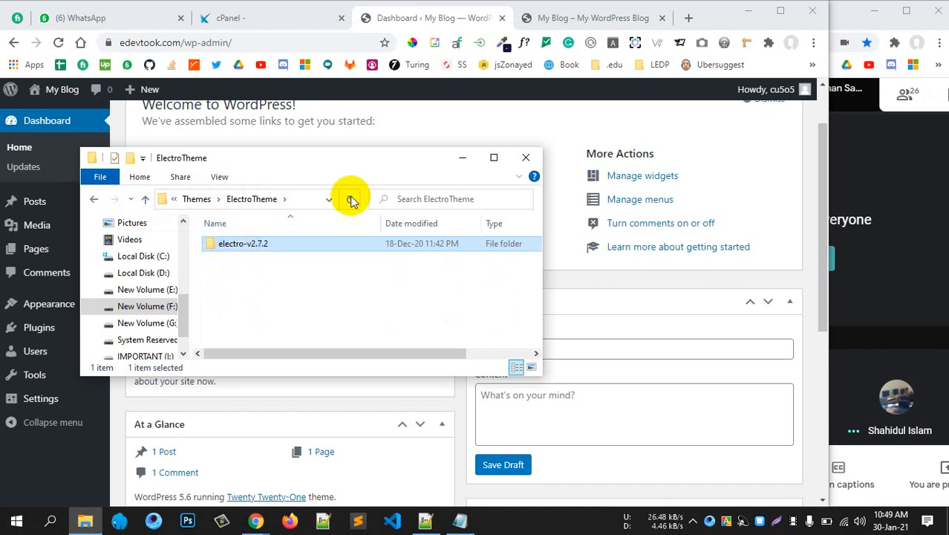
left_click_drag(360, 165, 566, 157)
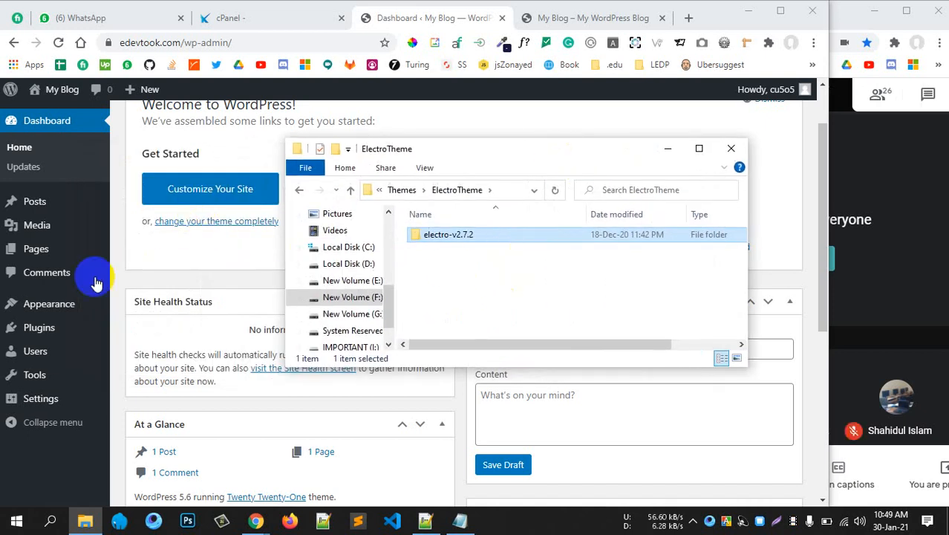
left_click(516, 261)
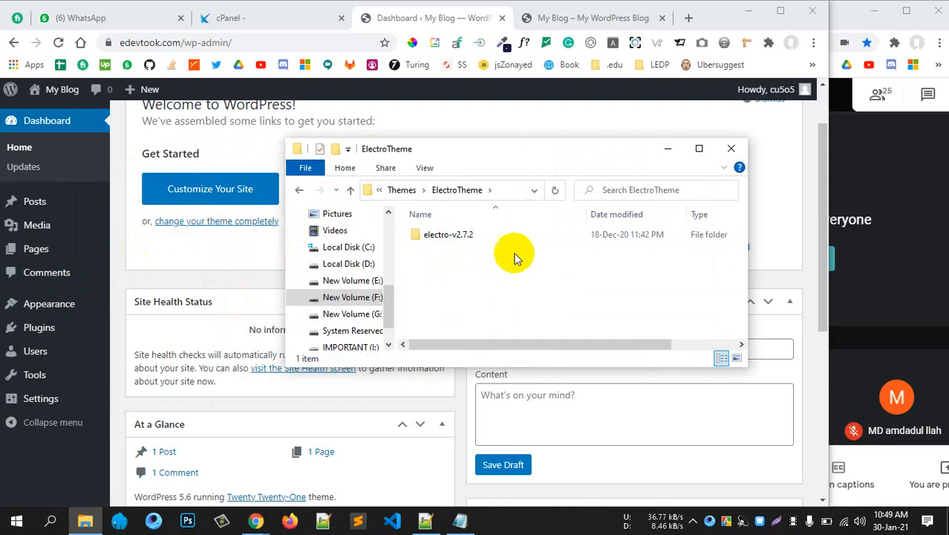
left_click(350, 191)
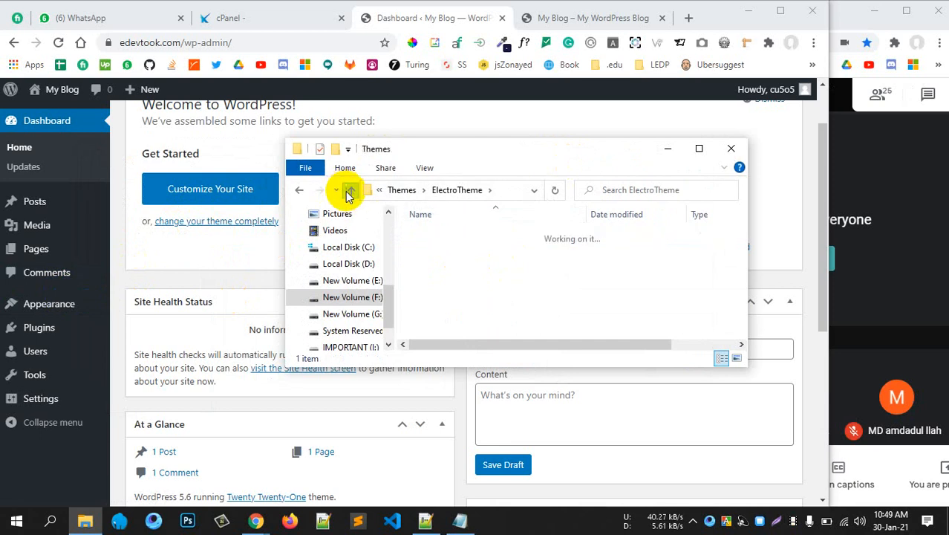
double_click(454, 235)
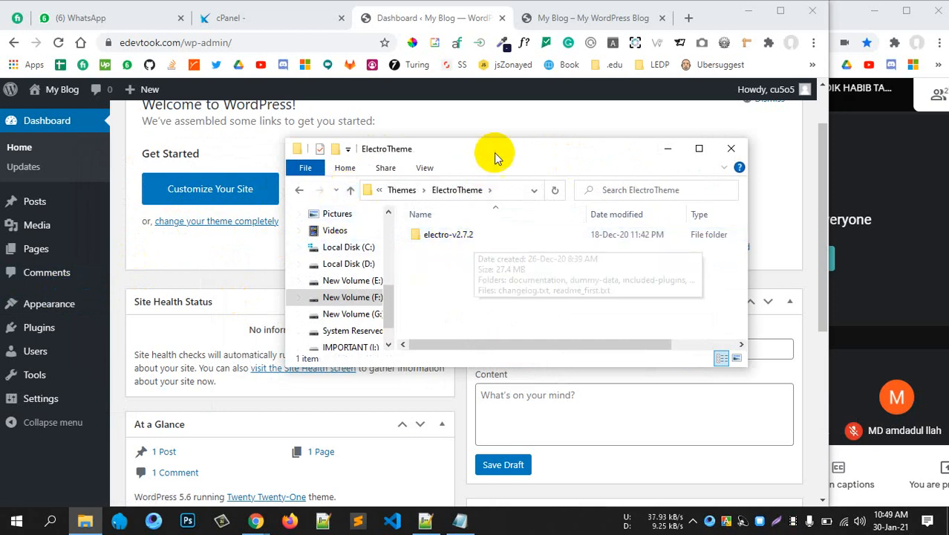
left_click_drag(494, 149, 447, 138)
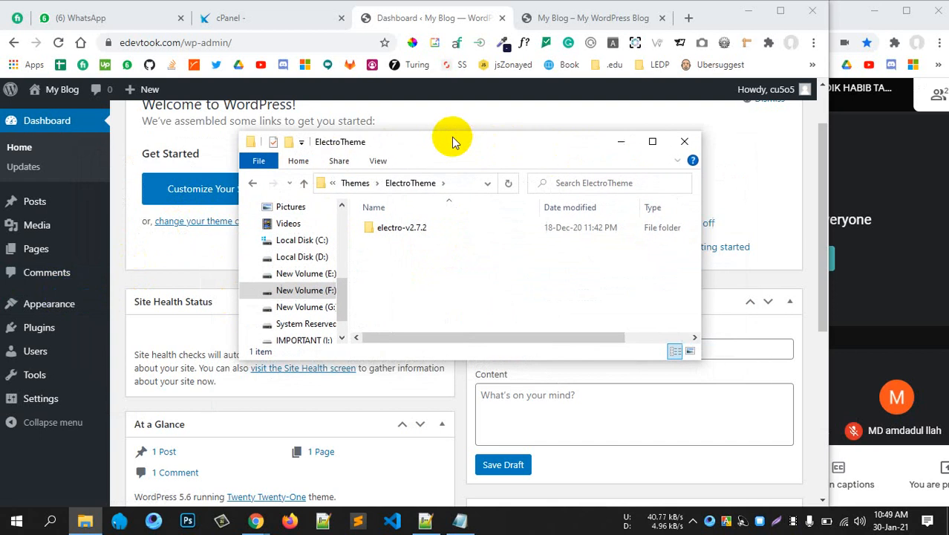
double_click(431, 227)
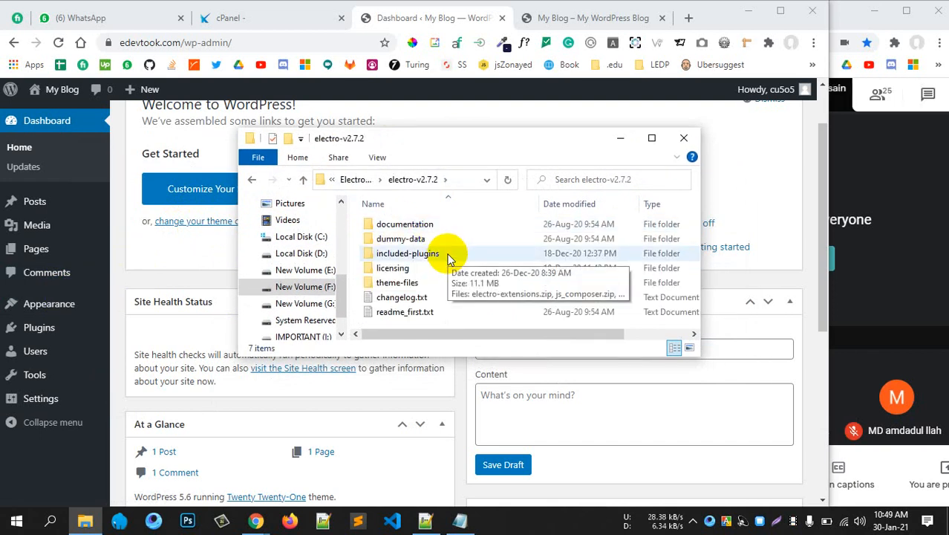
left_click_drag(509, 144, 486, 141)
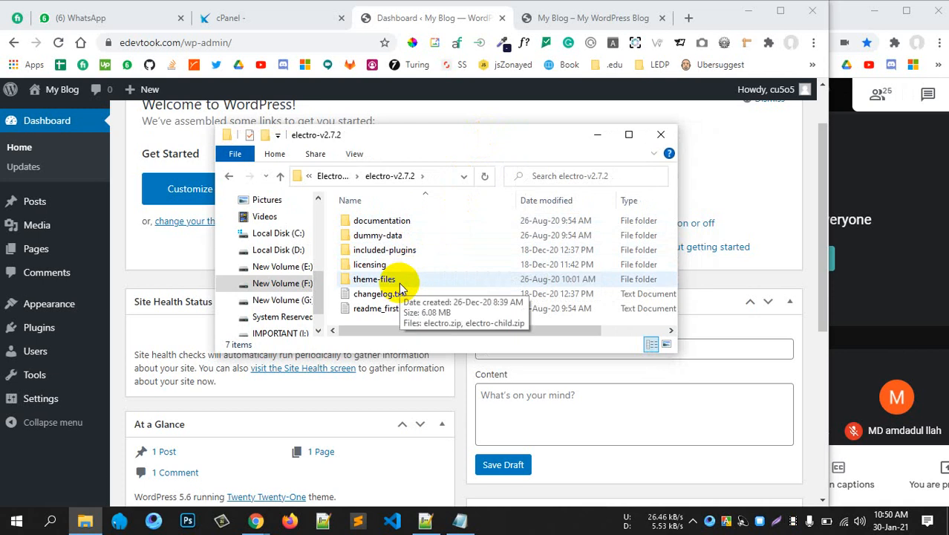
Step: Look through the HTML files in the theme's documentation folder and return to the electro-v2.7.2 folder
double_click(363, 223)
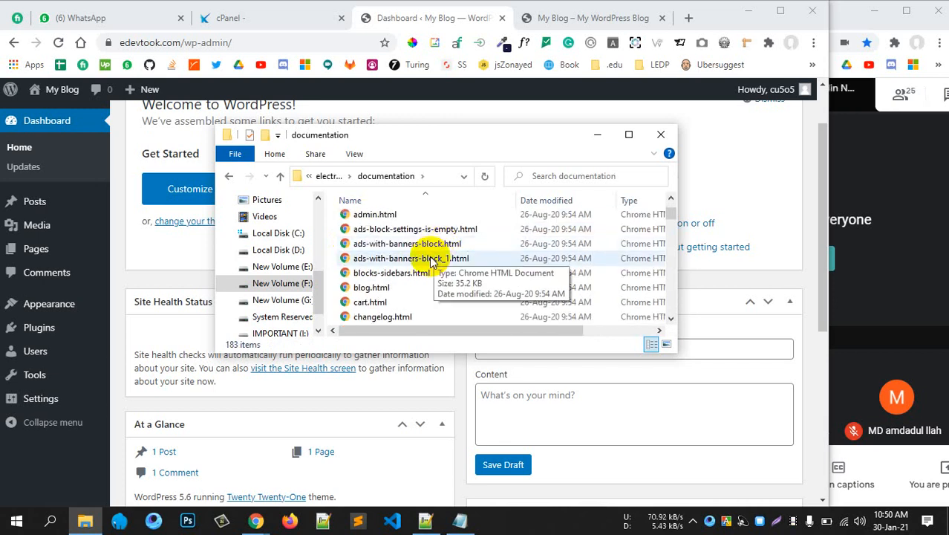
scroll(437, 249, "down", 9)
scroll(431, 263, "down", 8)
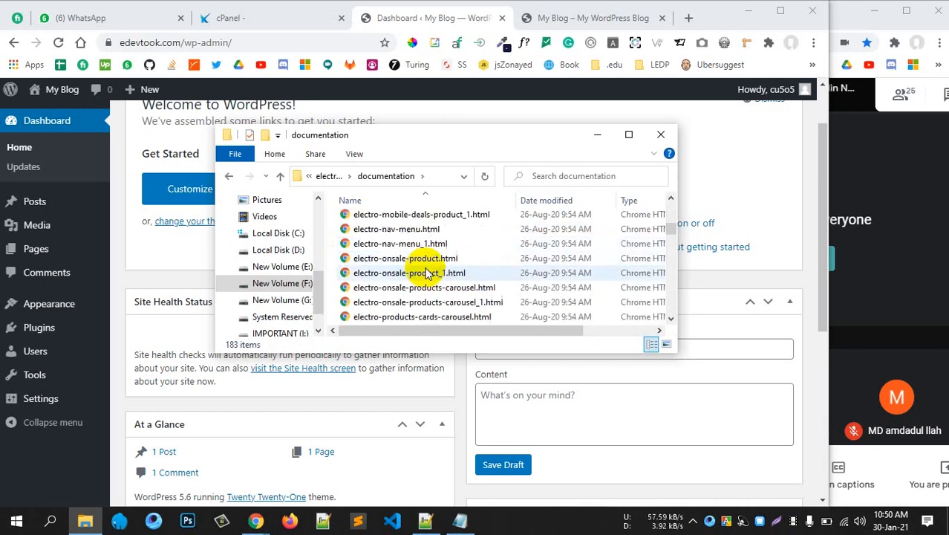
scroll(407, 256, "down", 2)
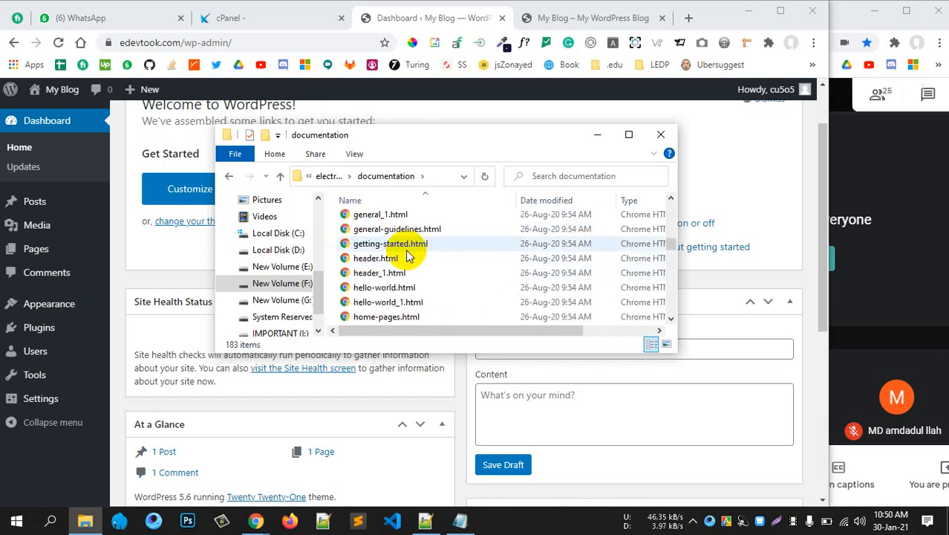
scroll(407, 256, "down", 7)
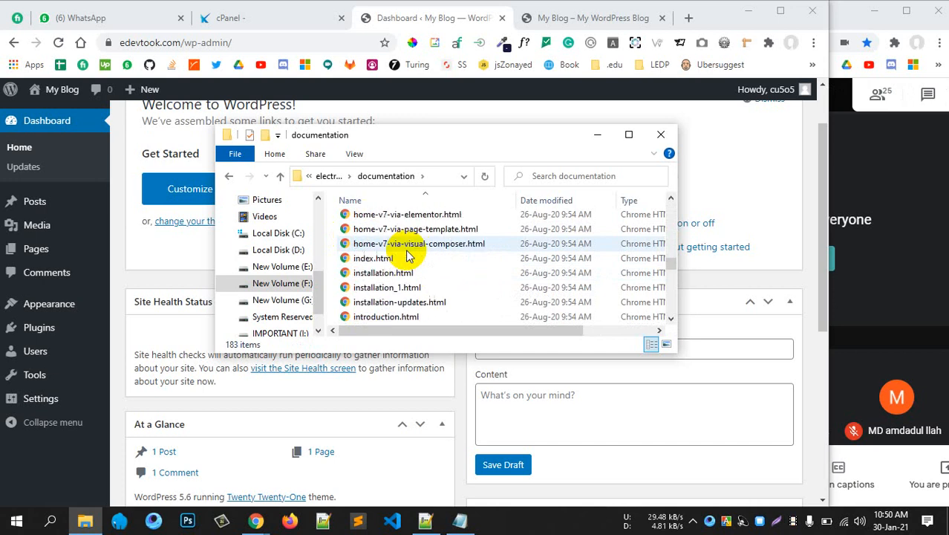
scroll(407, 257, "up", 5)
left_click(280, 177)
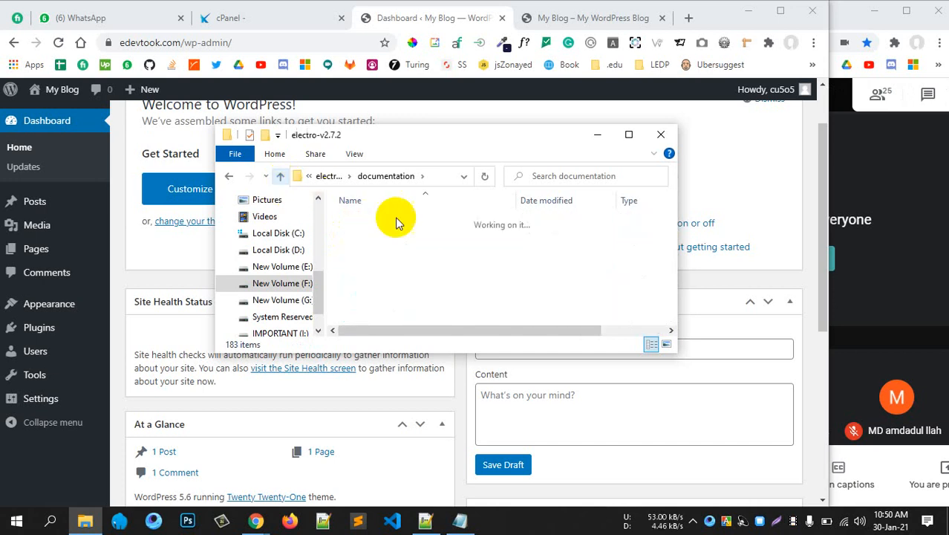
Step: Open readme_first.txt, copy the Theme Documentation URL from it, and minimize the text file
double_click(375, 309)
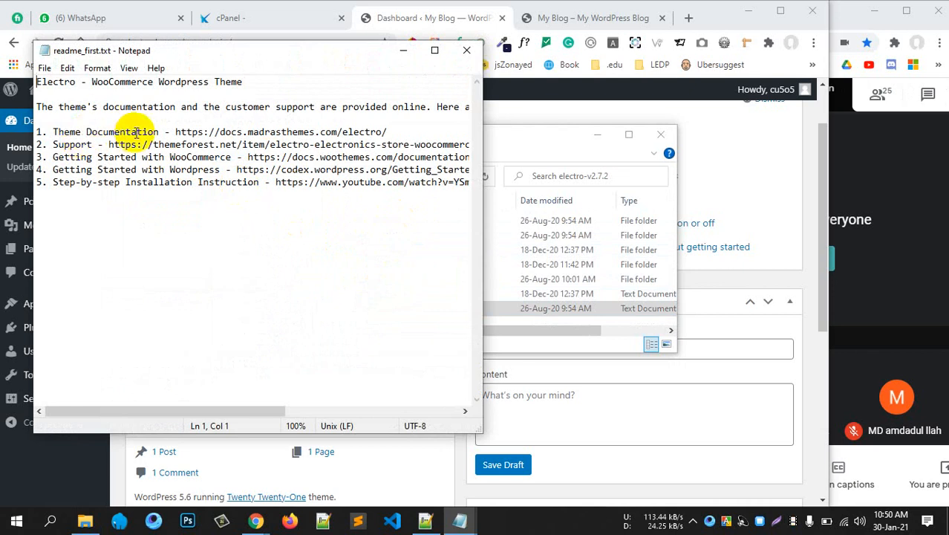
left_click(71, 133)
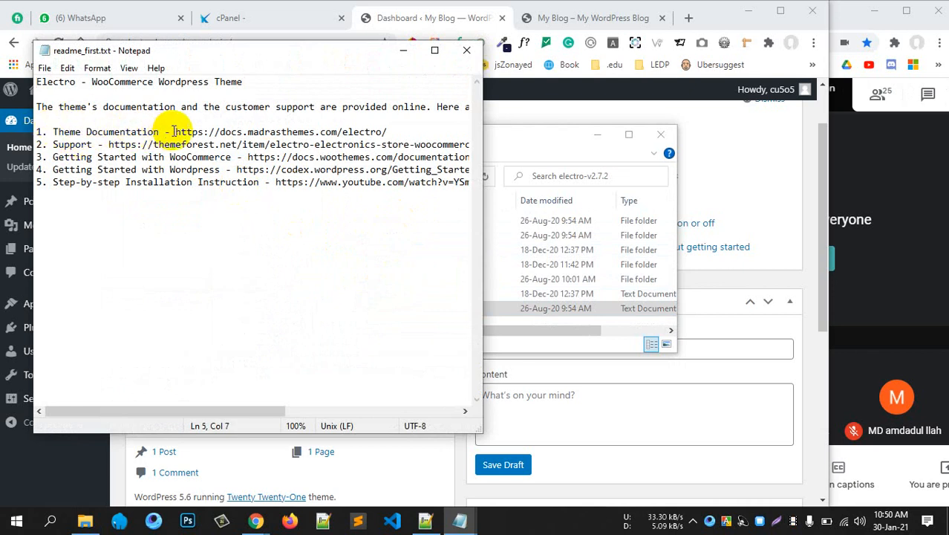
left_click_drag(174, 132, 378, 133)
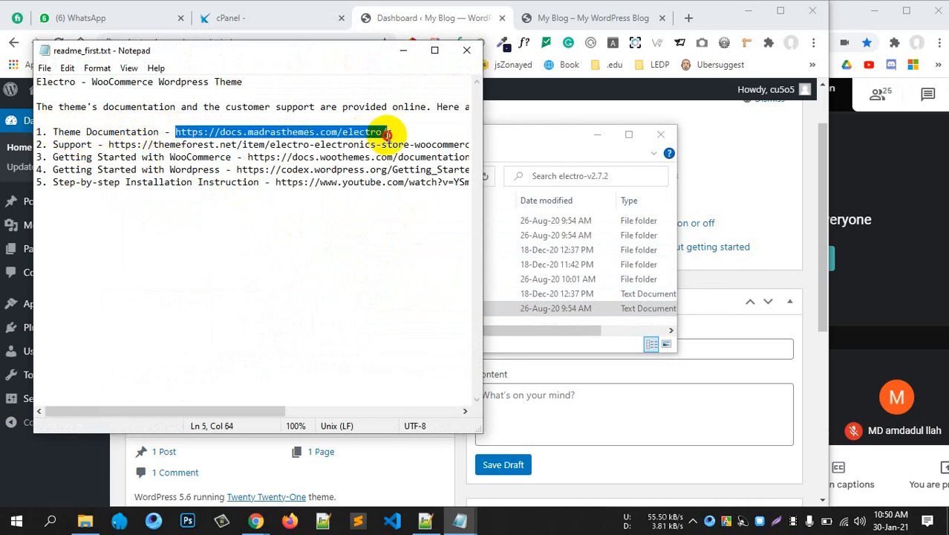
left_click(408, 54)
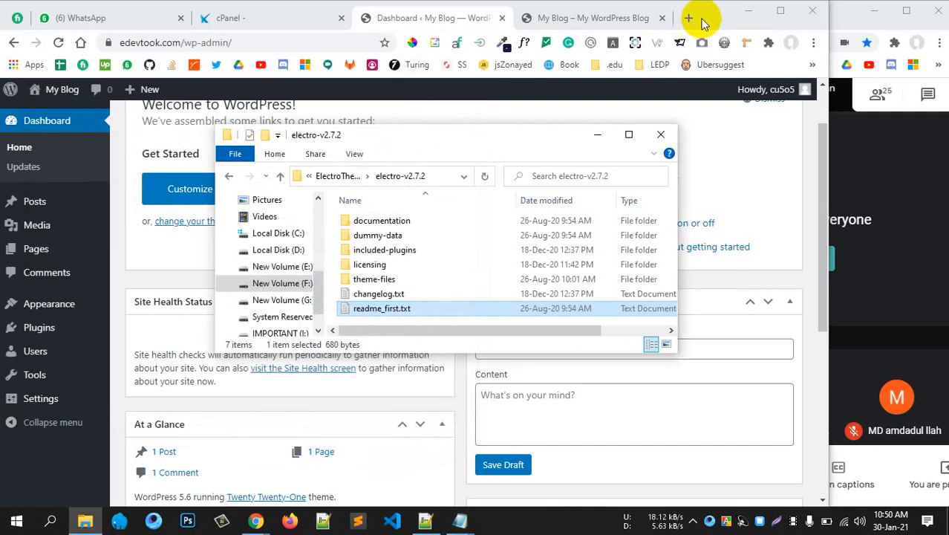
left_click(697, 18)
left_click(688, 18)
type("https://docs.madrasthemes.com/electro/")
key("Return")
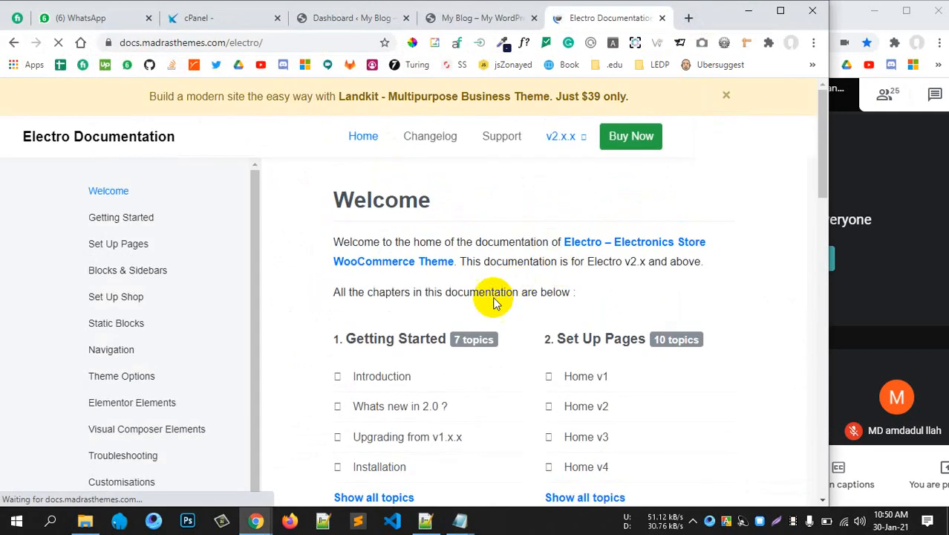
scroll(591, 255, "down", 2)
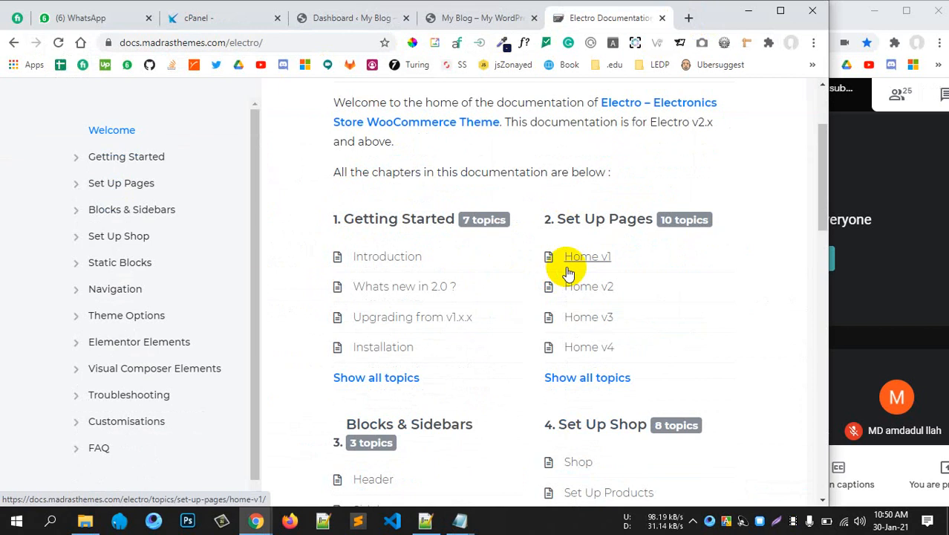
scroll(568, 273, "up", 2)
scroll(568, 271, "down", 15)
scroll(519, 179, "up", 3)
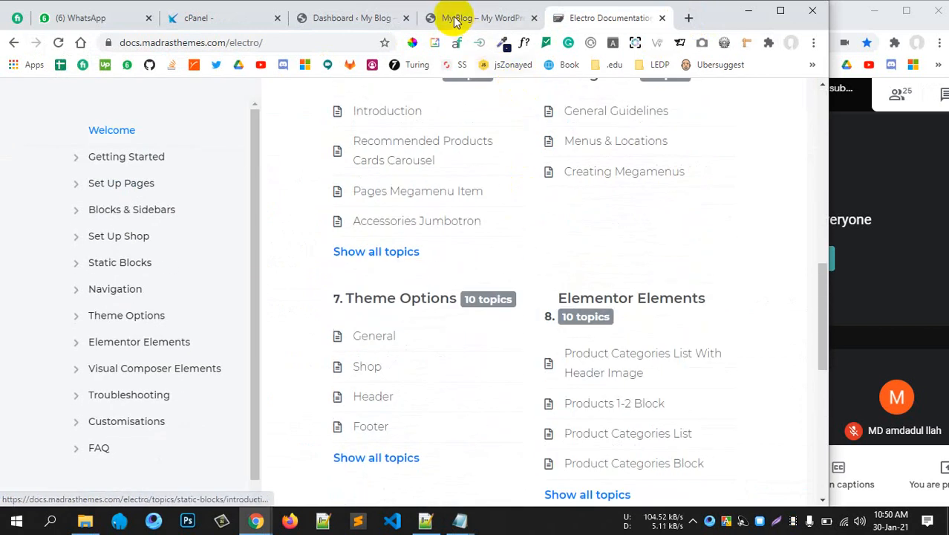
Step: Return to the My Blog page, open the documentation folder of electro-v2.7.2, and look through its HTML files
left_click(455, 21)
left_click(87, 519)
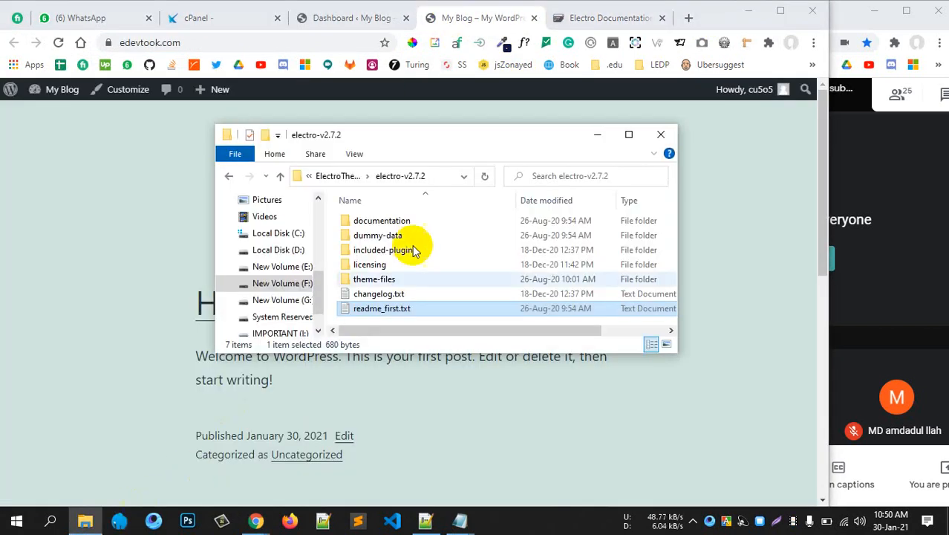
double_click(385, 221)
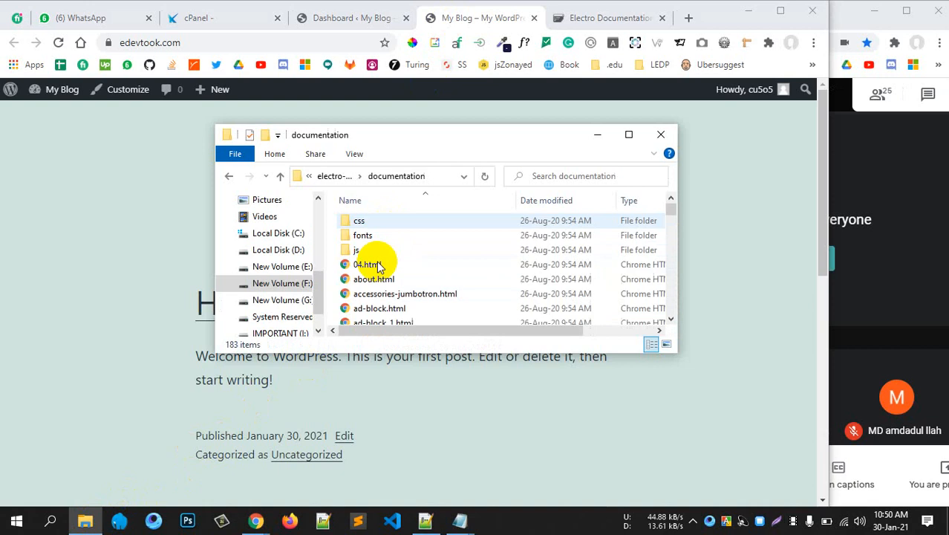
scroll(394, 274, "down", 3)
scroll(390, 290, "up", 1)
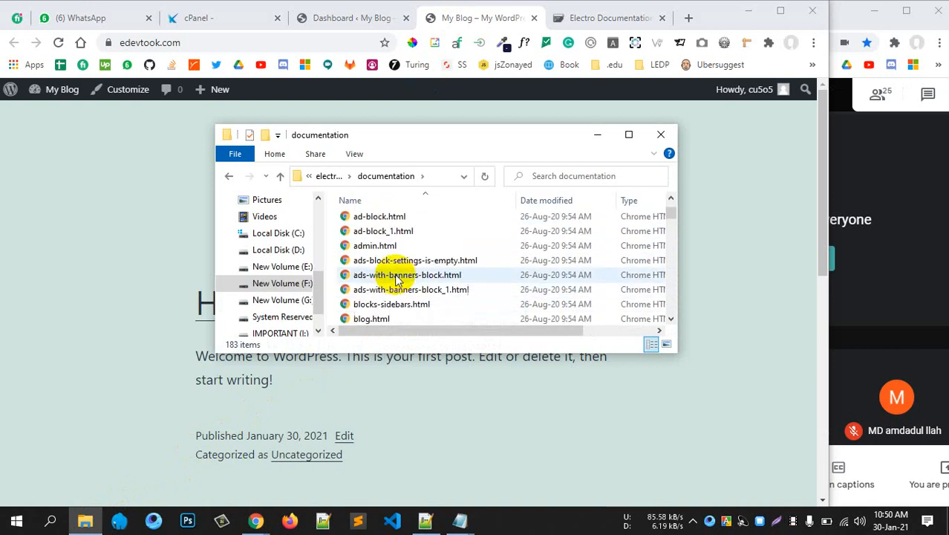
scroll(396, 278, "down", 4)
scroll(397, 279, "down", 3)
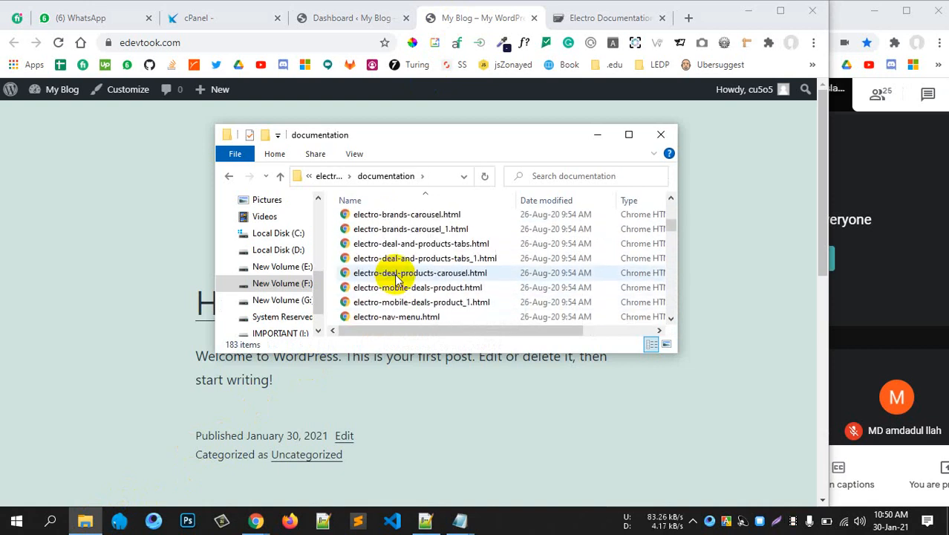
scroll(394, 271, "up", 9)
scroll(403, 245, "up", 2)
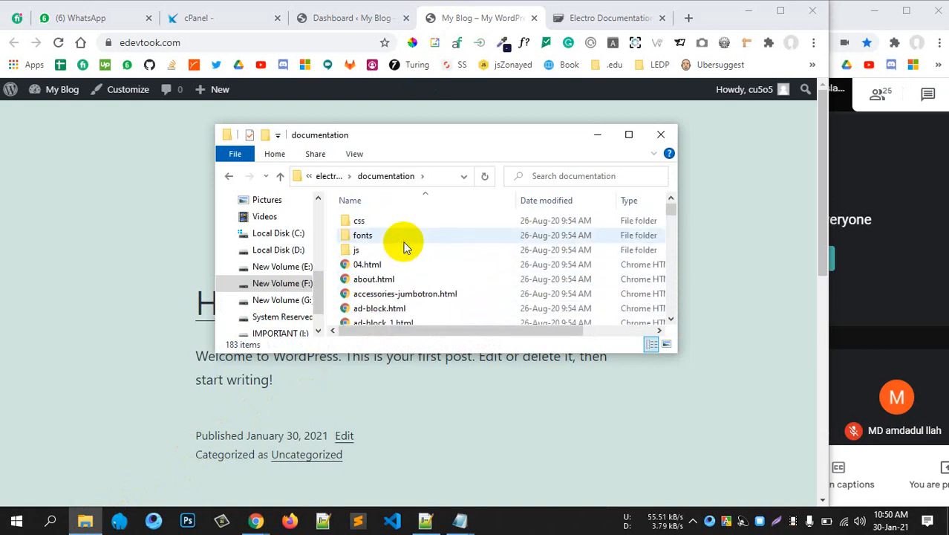
scroll(401, 267, "down", 15)
scroll(401, 281, "down", 5)
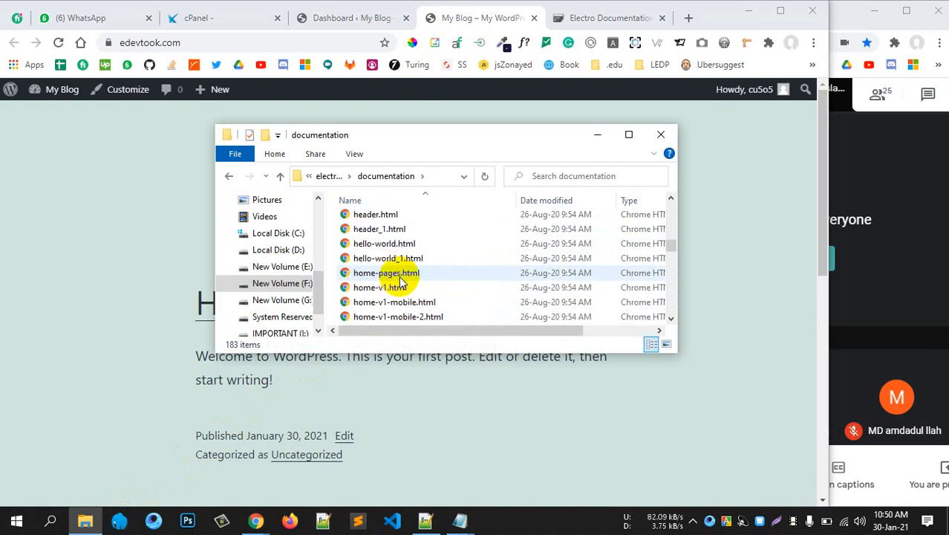
scroll(397, 223, "up", 1)
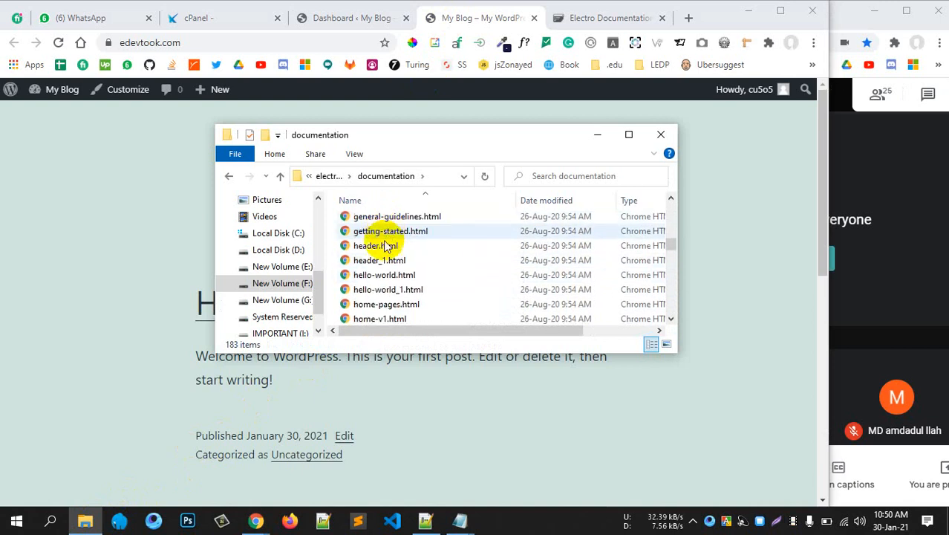
scroll(394, 297, "down", 1)
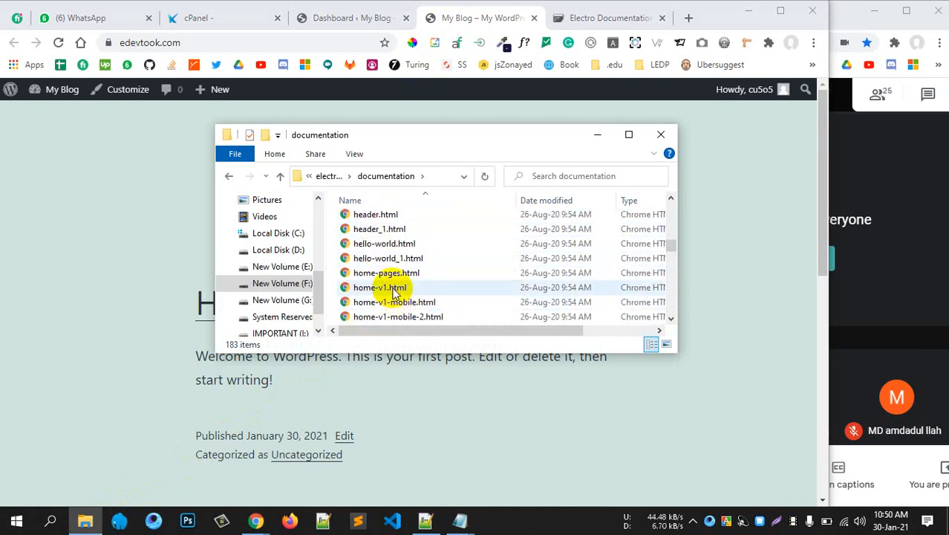
Step: Open home-v1.html from the documentation folder, enlarge the browser window, and view the Home v1 documentation page
left_click(394, 288)
double_click(394, 288)
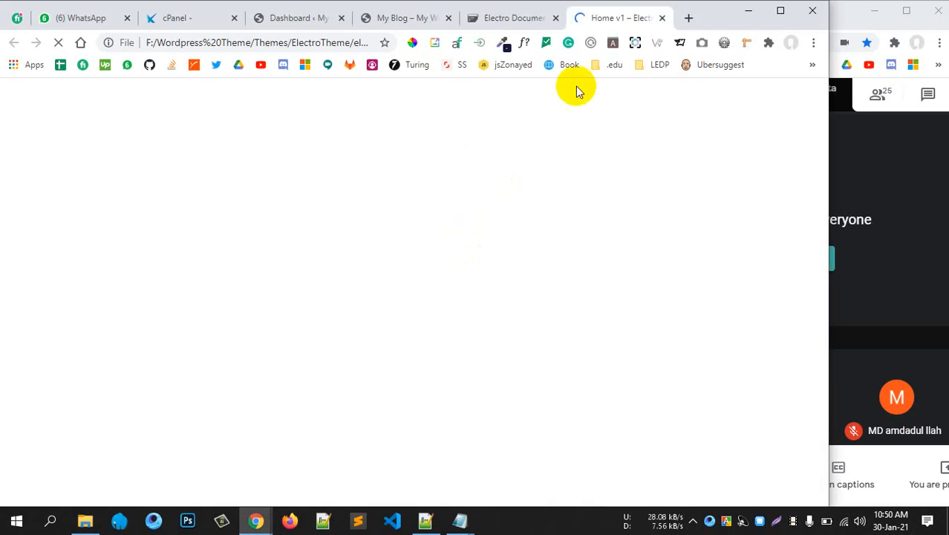
left_click(781, 10)
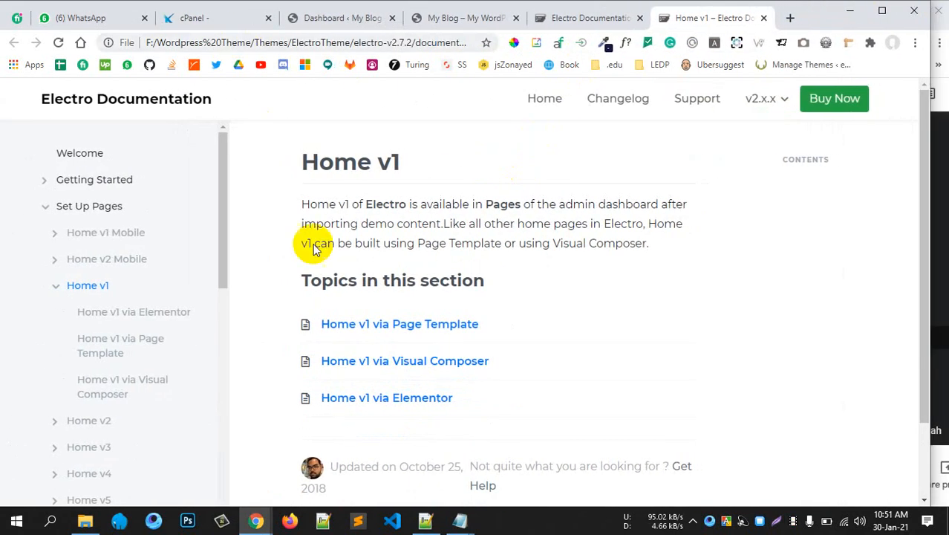
scroll(445, 239, "down", 1)
scroll(445, 276, "up", 1)
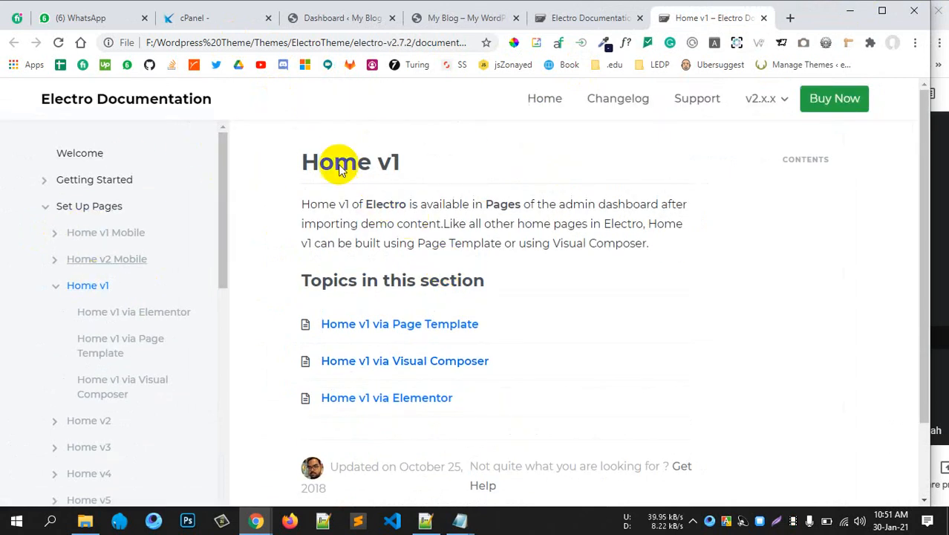
Step: Compare the online Electro documentation's Welcome page with the local Home v1 page and its listed topics
left_click(583, 17)
scroll(552, 174, "up", 8)
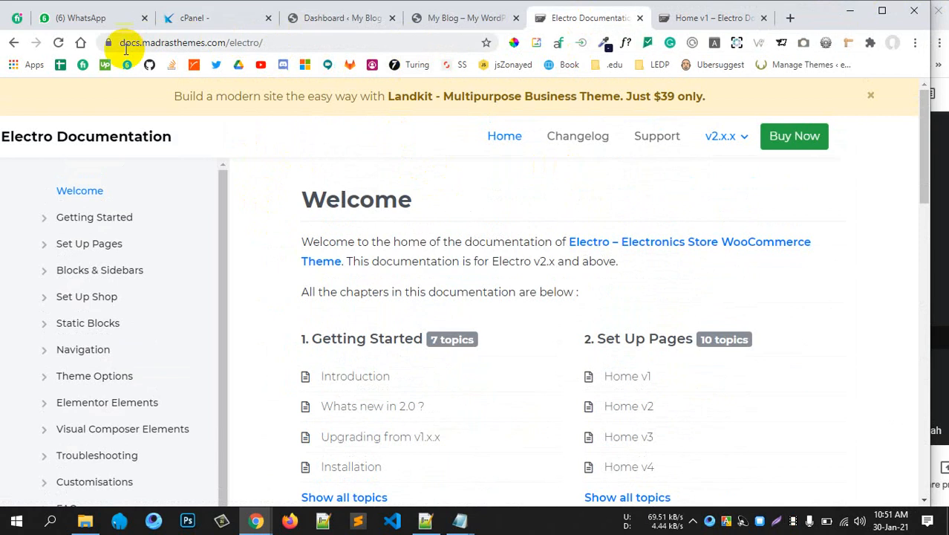
left_click(678, 20)
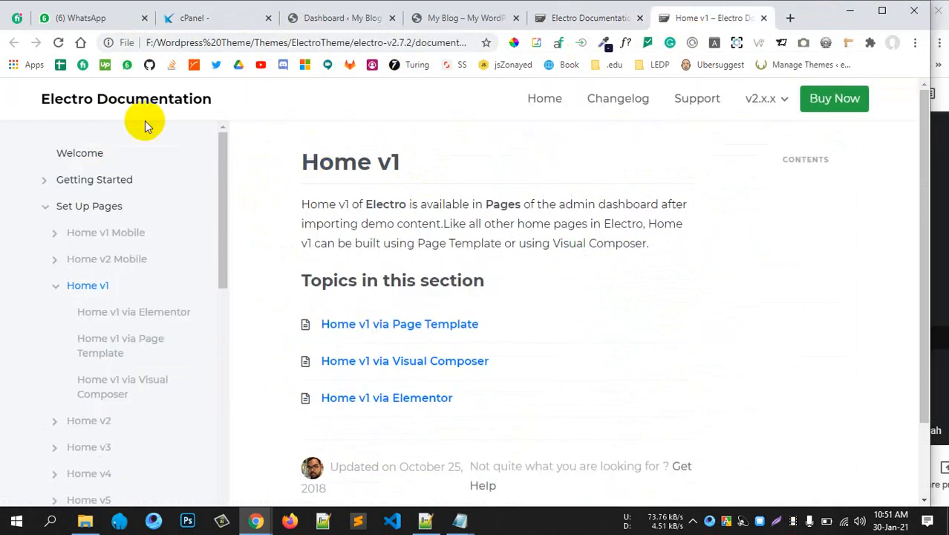
scroll(515, 290, "down", 1)
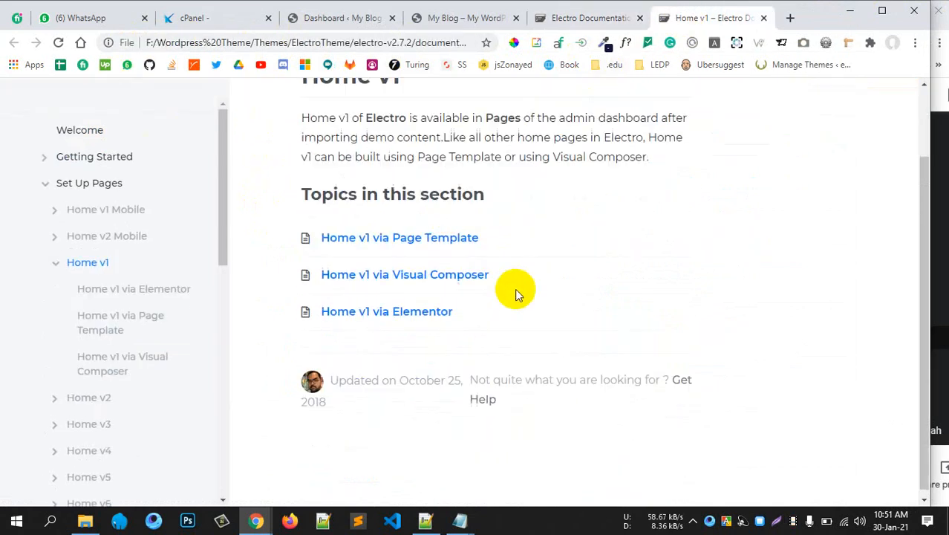
scroll(511, 203, "up", 1)
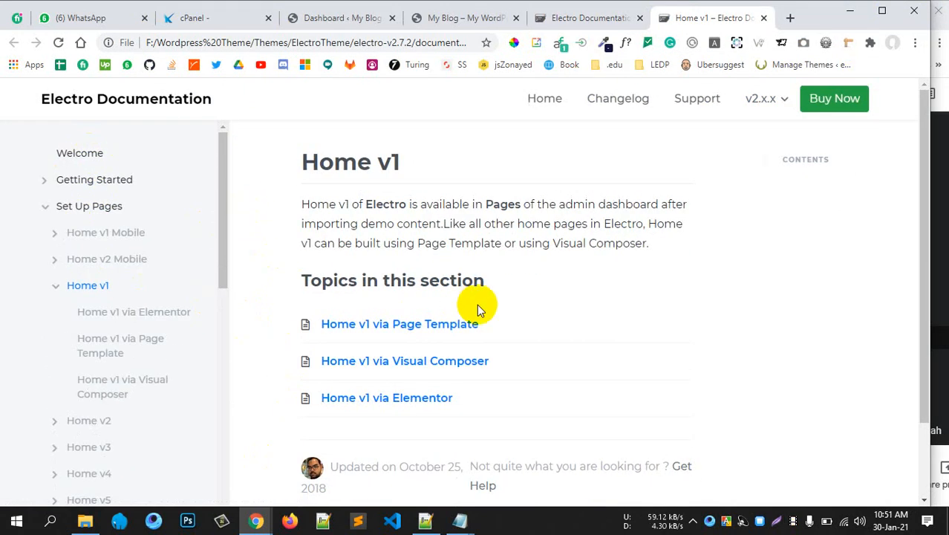
scroll(464, 278, "down", 2)
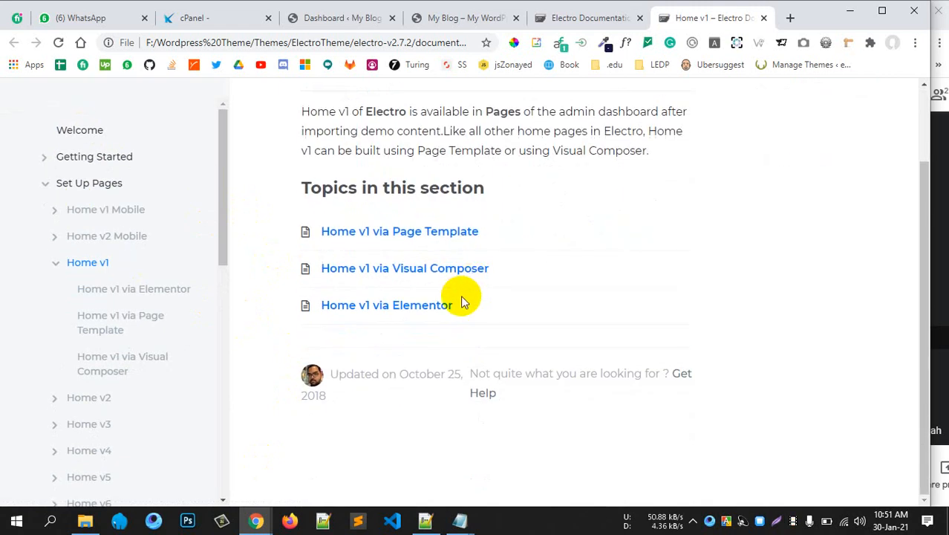
scroll(460, 302, "up", 2)
Step: Open the Getting Started chapter of the local documentation, look over its topics, and open the Installation topic
left_click(87, 179)
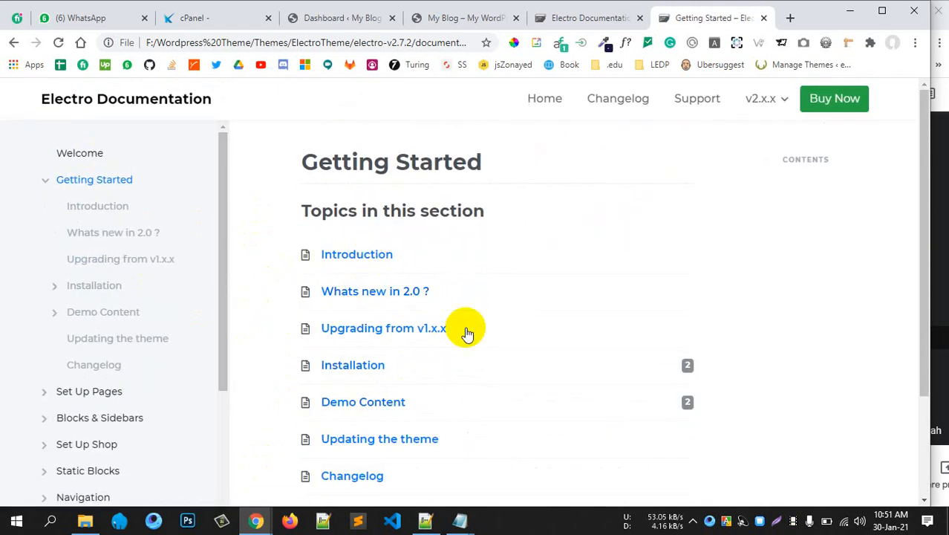
scroll(461, 327, "down", 2)
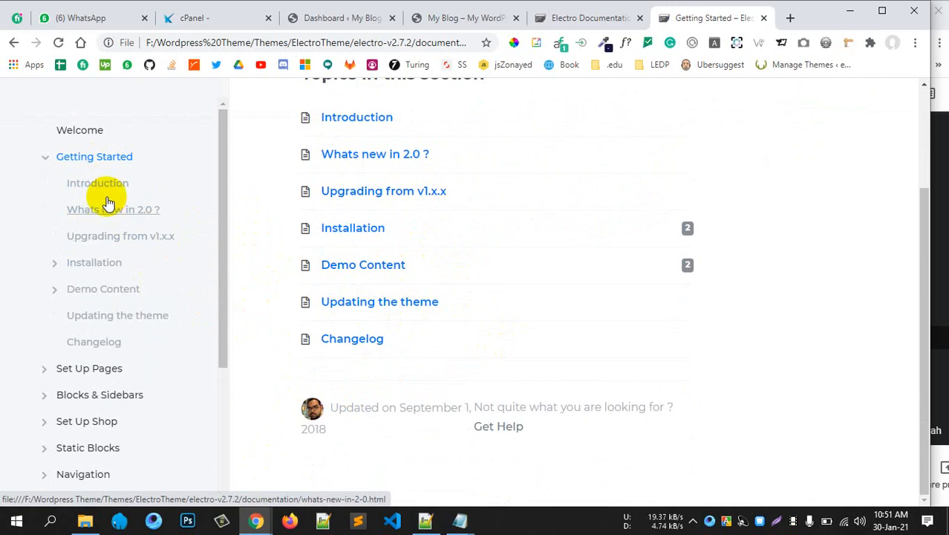
left_click(94, 263)
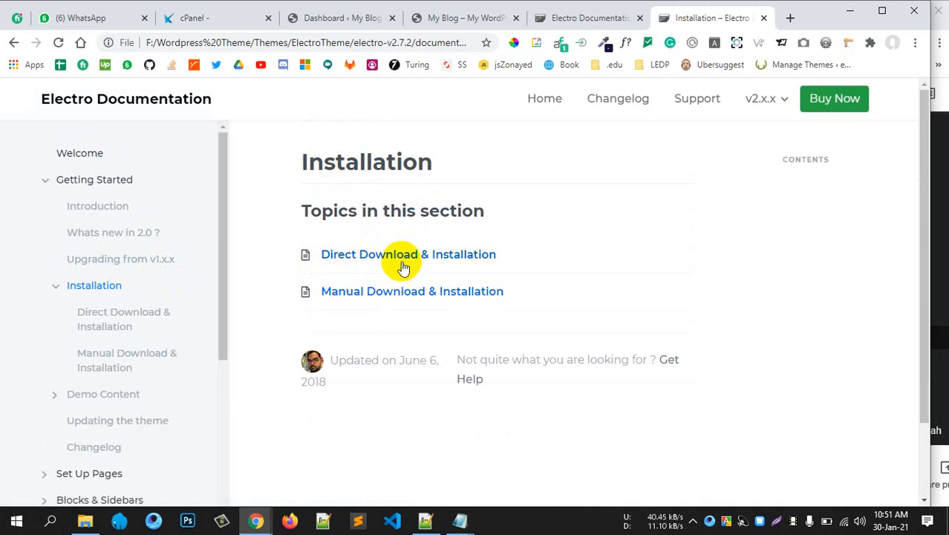
Step: Go to the theme management page in the WordPress dashboard and bring up the upload form for adding a new theme
left_click(329, 17)
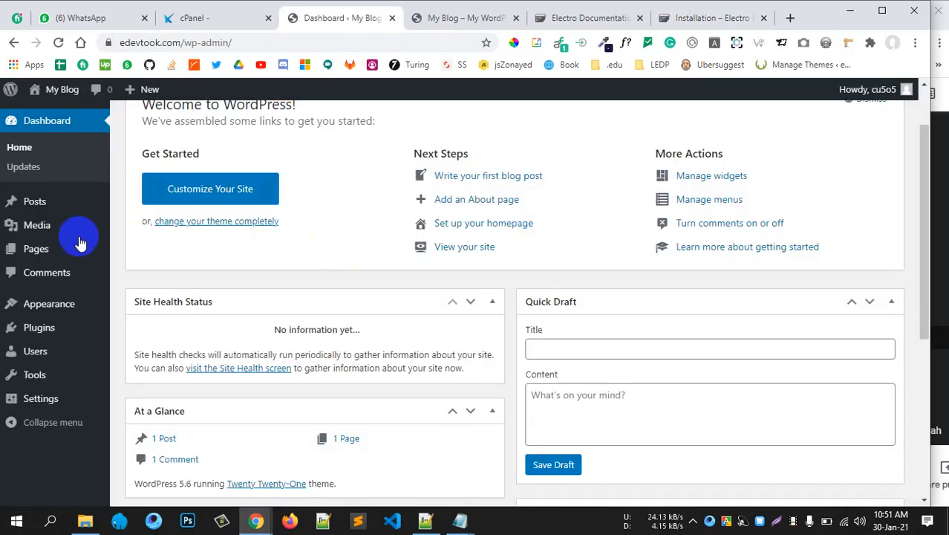
left_click(127, 306)
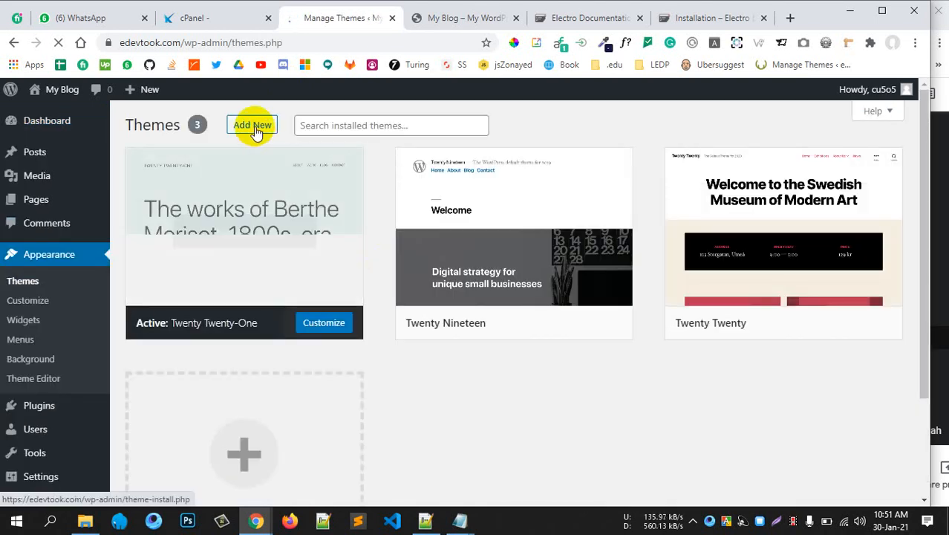
left_click(254, 126)
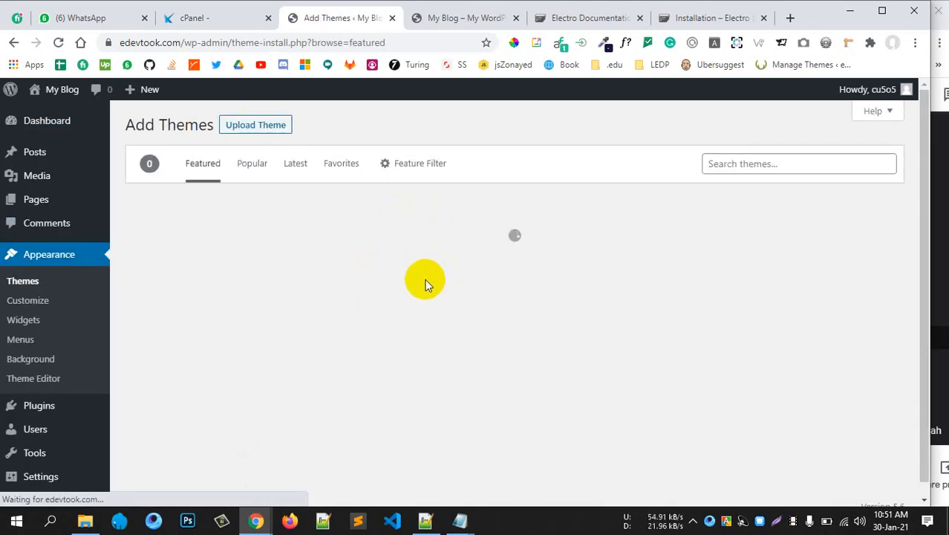
left_click(271, 127)
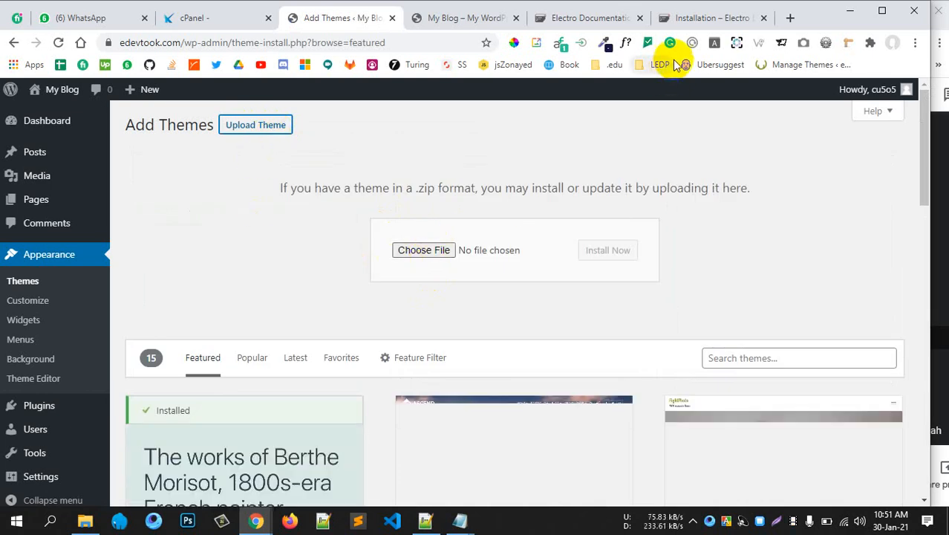
Step: Open the Direct Download & Installation article in the local documentation and read Step 1 about the Envato Market plugin
left_click(681, 17)
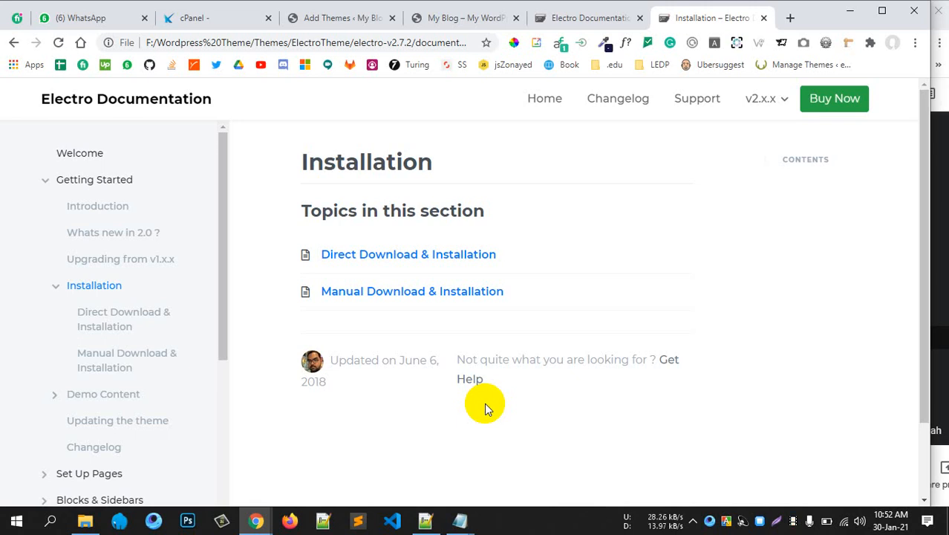
left_click(373, 256)
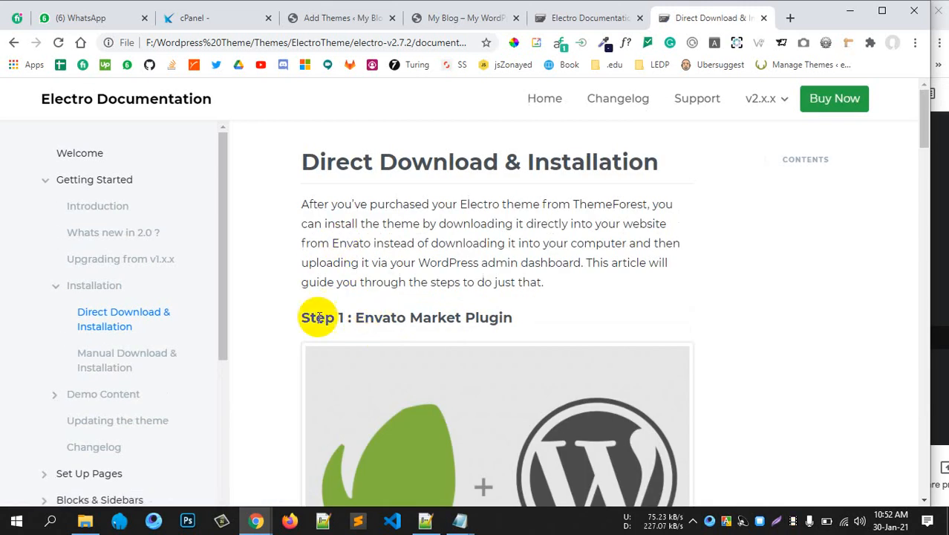
scroll(402, 260, "down", 2)
scroll(393, 319, "up", 1)
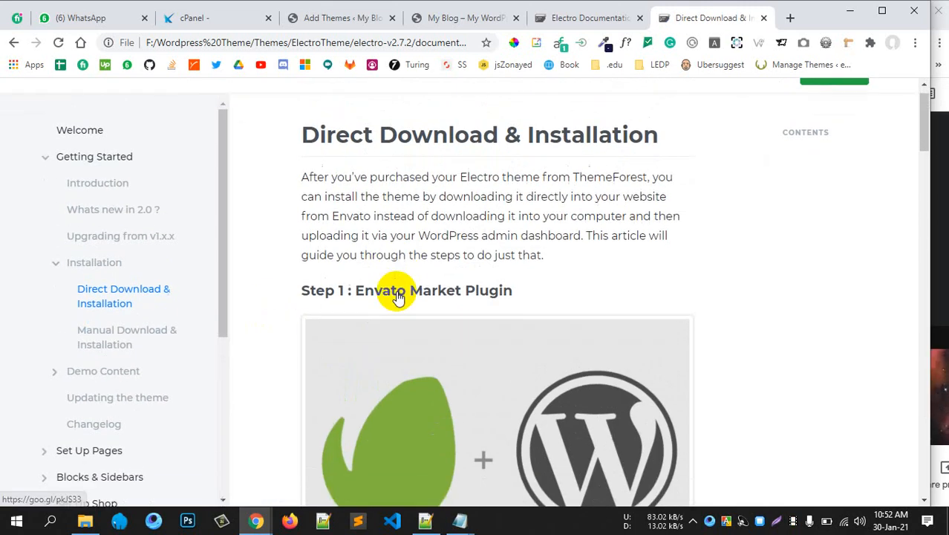
scroll(401, 290, "down", 3)
scroll(587, 301, "down", 2)
scroll(377, 254, "up", 1)
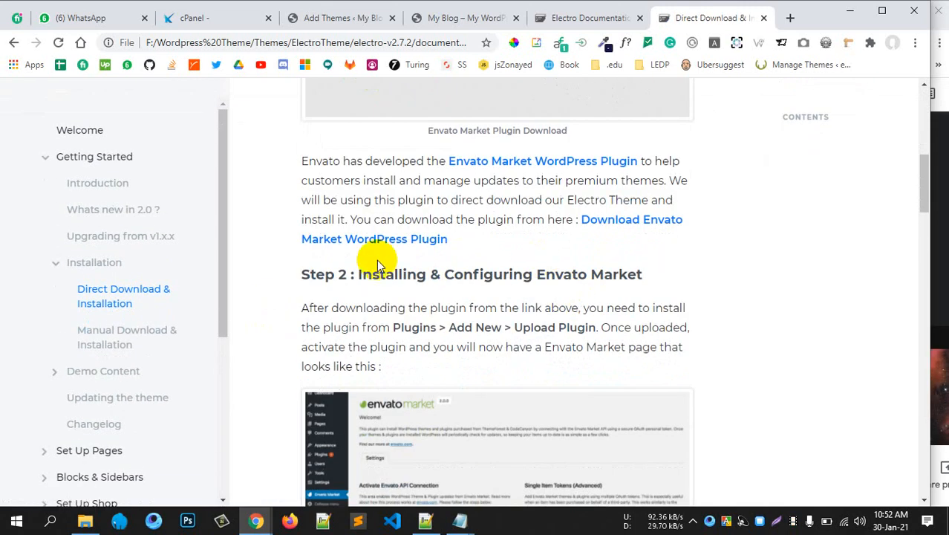
scroll(524, 216, "up", 3)
scroll(540, 300, "down", 1)
scroll(540, 299, "down", 4)
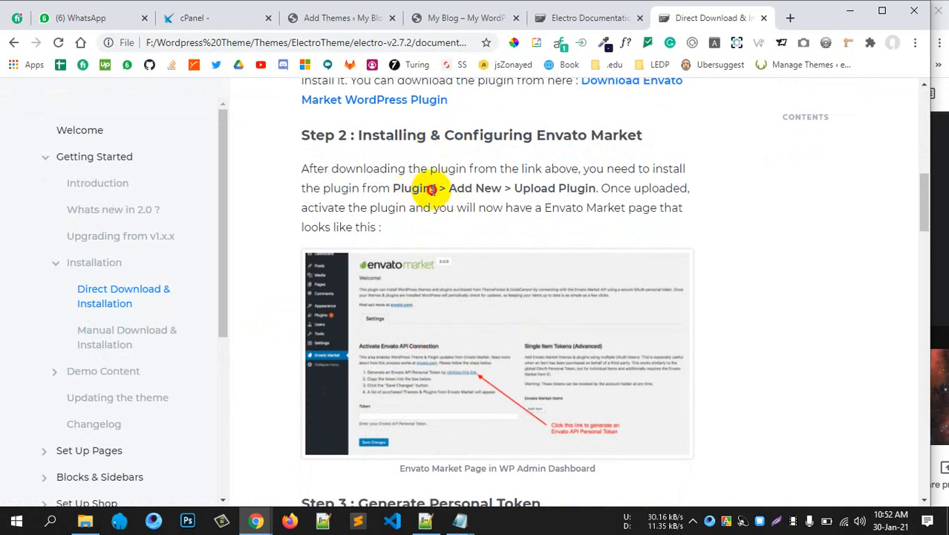
Step: Read Step 2 and Step 3 of the article, highlighting the Upload Plugin path and the Generate Personal Token heading
left_click_drag(431, 189, 578, 190)
scroll(554, 312, "down", 1)
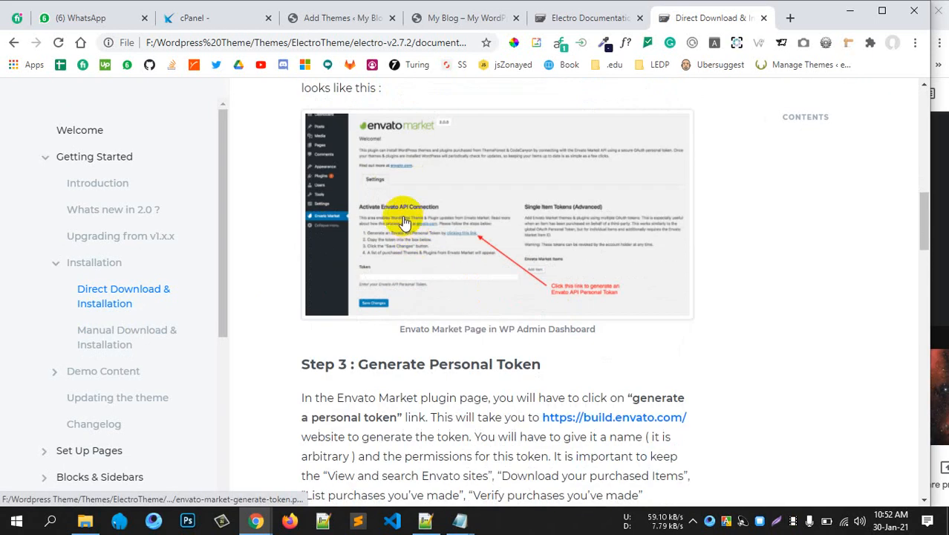
scroll(473, 278, "down", 3)
scroll(446, 277, "down", 1)
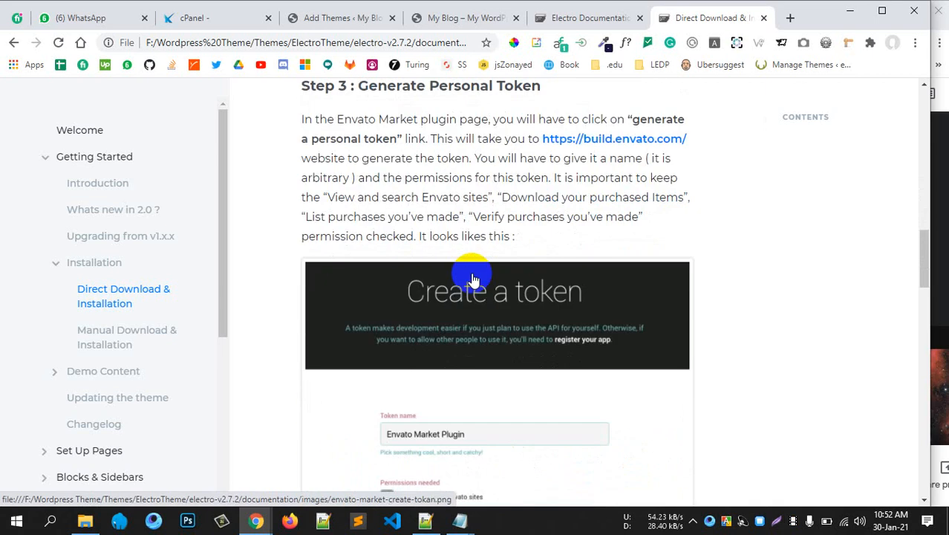
scroll(445, 266, "up", 3)
left_click_drag(386, 294, 511, 298)
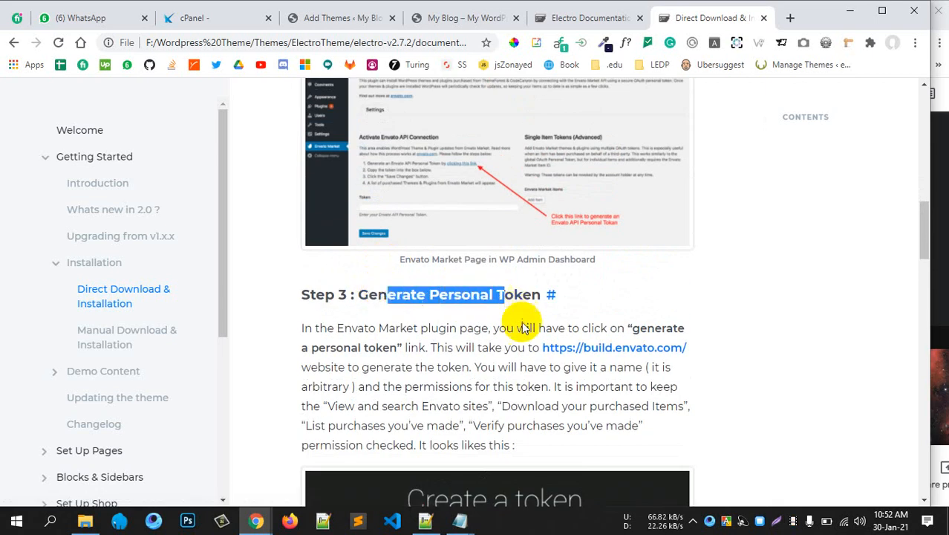
Step: Review the token permissions in the Create a token image and read Step 4 about installing the theme
scroll(519, 329, "down", 8)
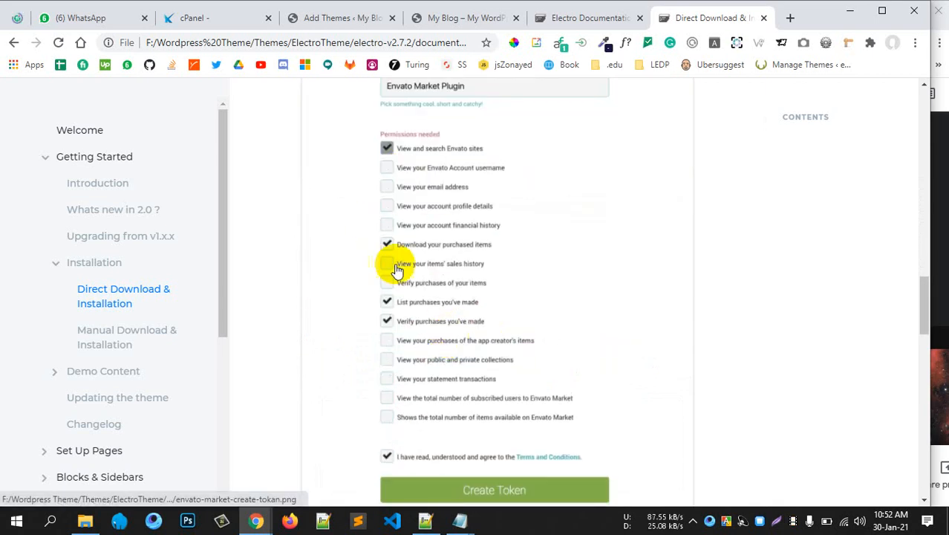
scroll(483, 357, "down", 4)
scroll(497, 291, "down", 3)
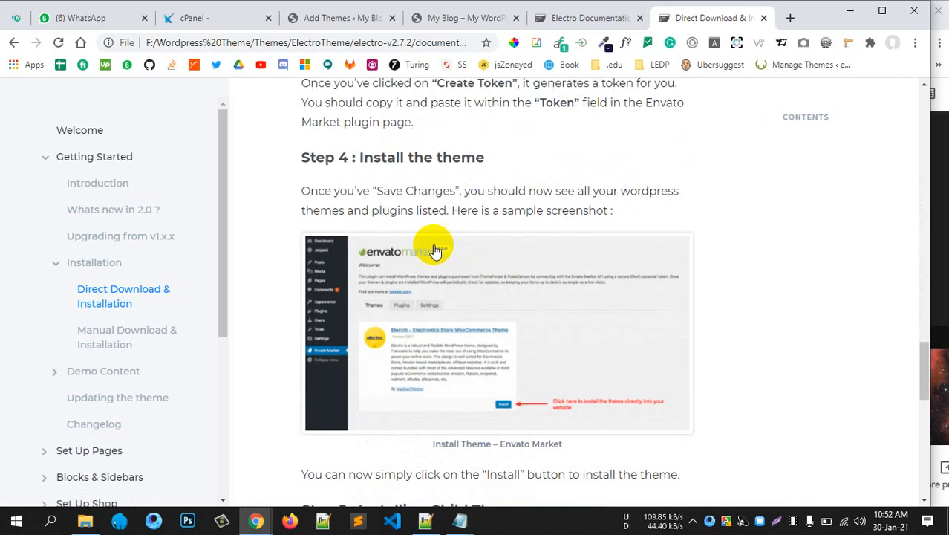
left_click_drag(395, 158, 452, 157)
left_click(486, 187)
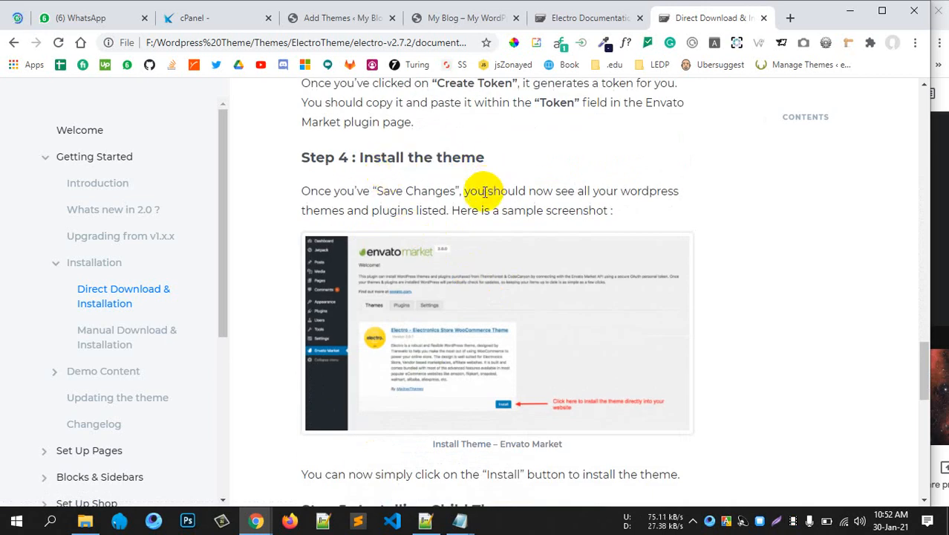
scroll(438, 252, "down", 8)
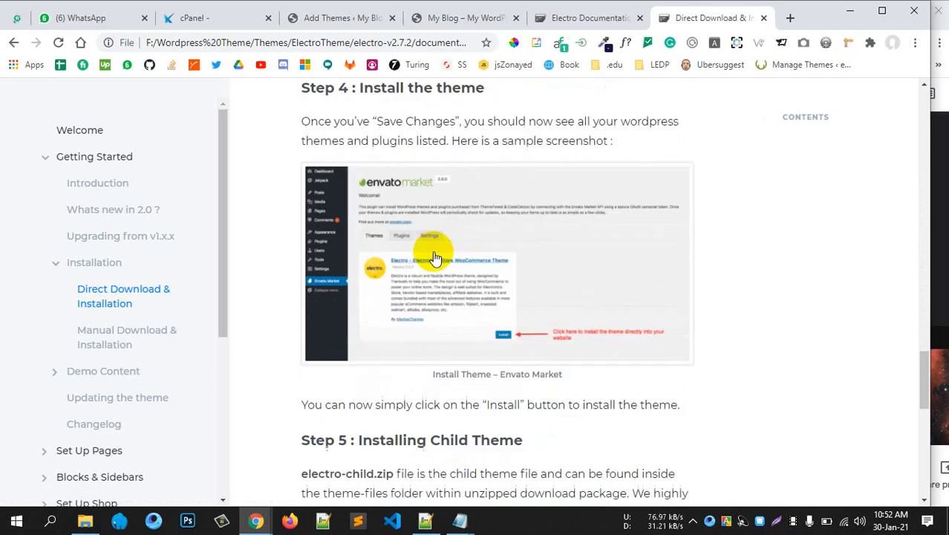
Step: Read Step 5 on installing the child theme and Step 6 on installing plugins in the Direct Download & Installation article
scroll(419, 266, "up", 2)
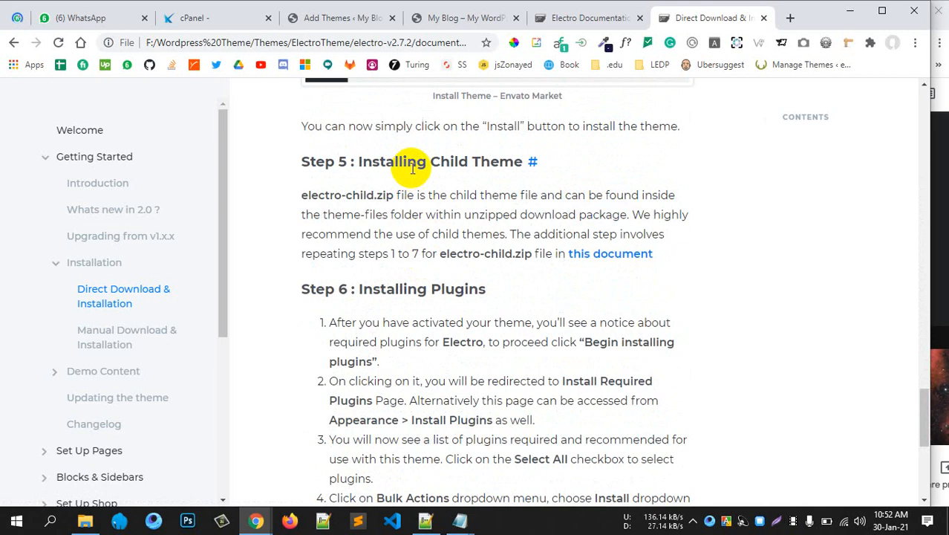
left_click_drag(428, 162, 512, 161)
scroll(455, 223, "down", 2)
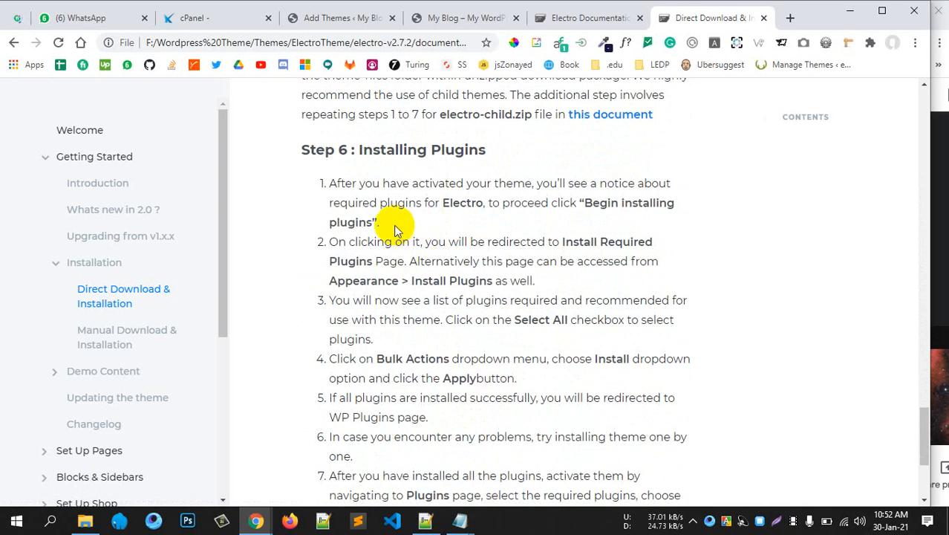
triple_click(416, 270)
left_click(452, 301)
scroll(454, 300, "up", 1)
scroll(455, 300, "down", 3)
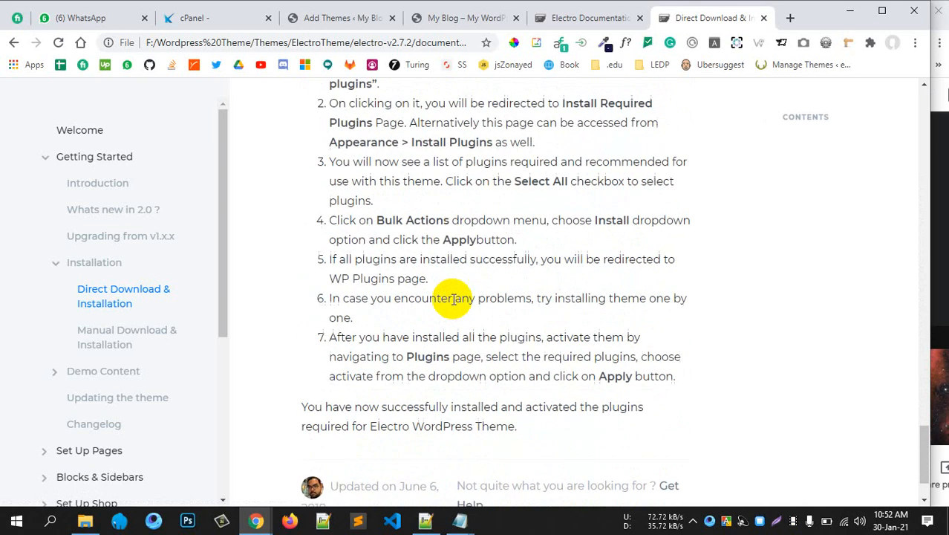
scroll(377, 250, "up", 4)
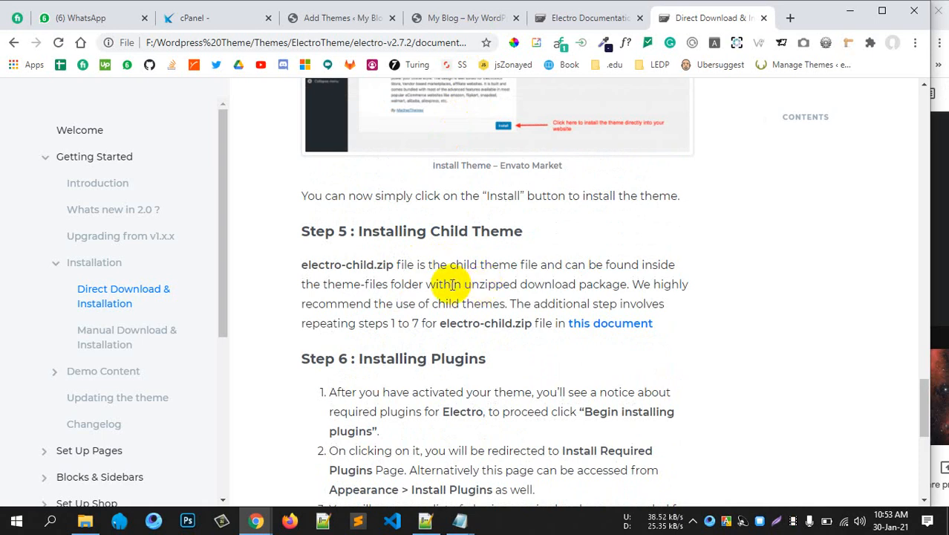
Step: Review the whole direct installation article again, from the Envato Market plugin and token sections to the plugin instructions
scroll(453, 284, "up", 3)
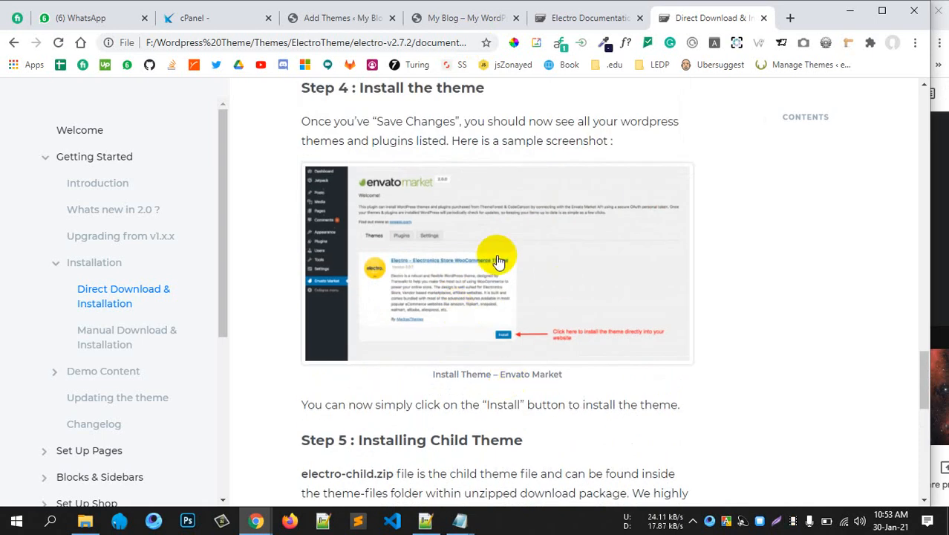
scroll(619, 370, "down", 5)
scroll(614, 367, "down", 4)
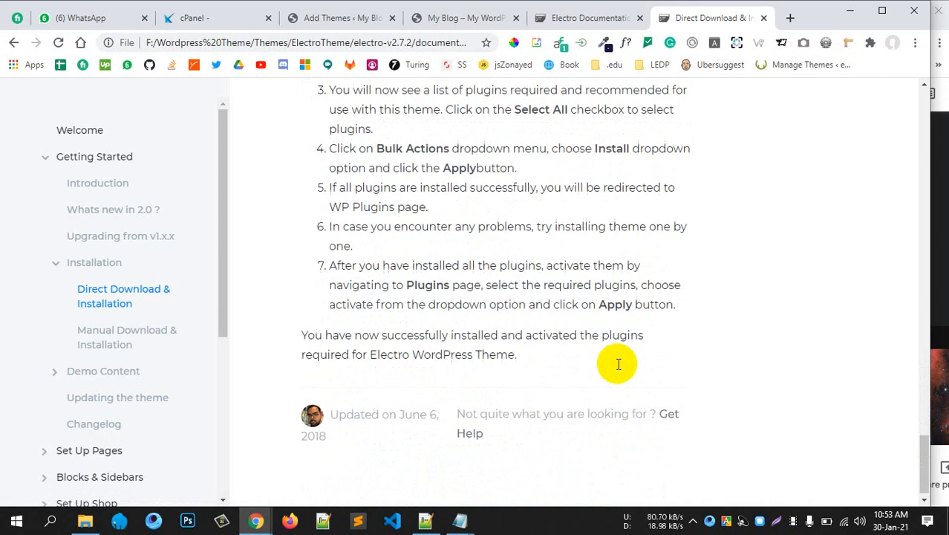
scroll(466, 348, "up", 5)
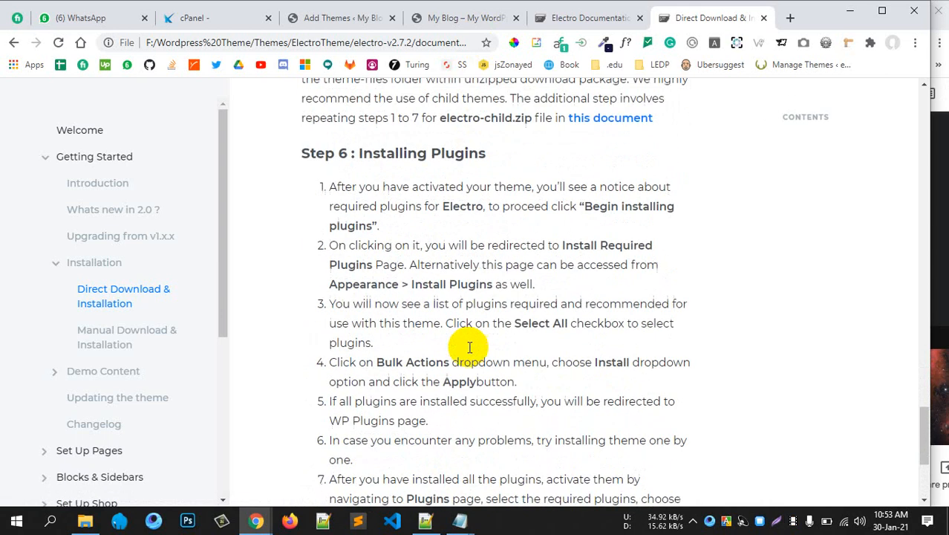
scroll(468, 350, "up", 15)
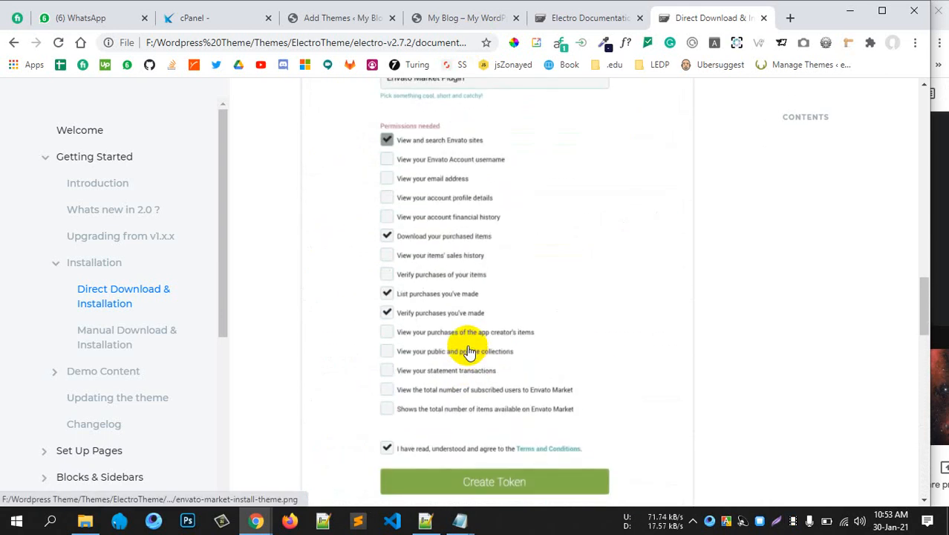
scroll(468, 351, "up", 3)
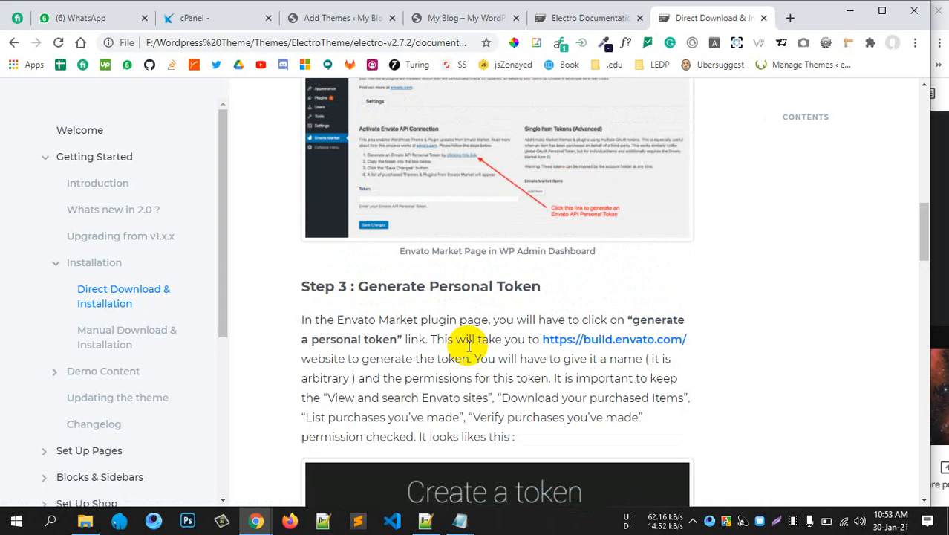
scroll(469, 344, "up", 10)
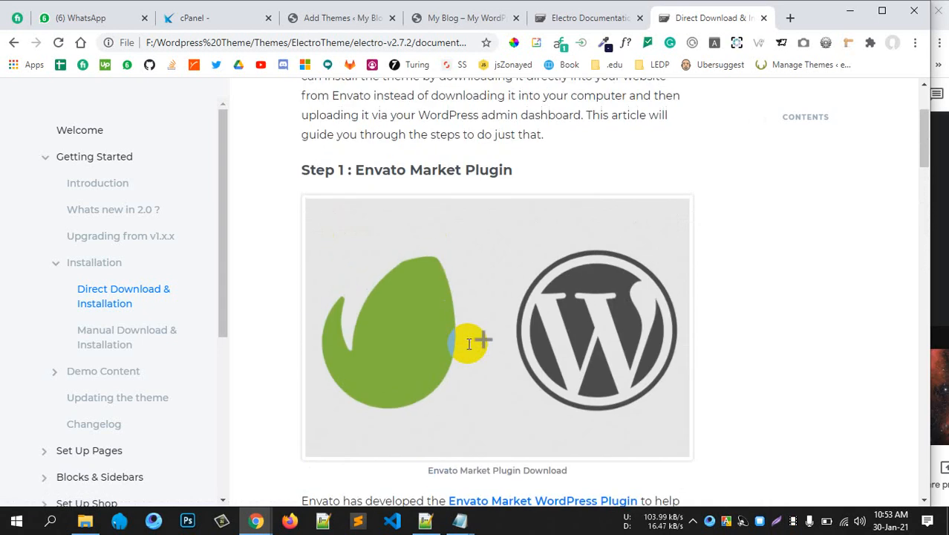
scroll(469, 344, "down", 8)
scroll(469, 344, "down", 15)
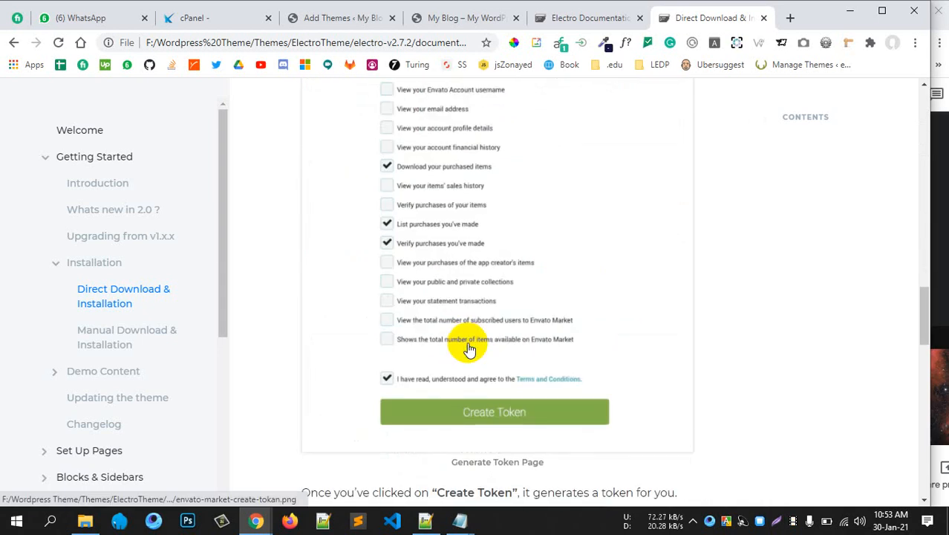
Step: Open the Manual Download & Installation article and read its download package contents and plugin installation instructions
left_click(117, 333)
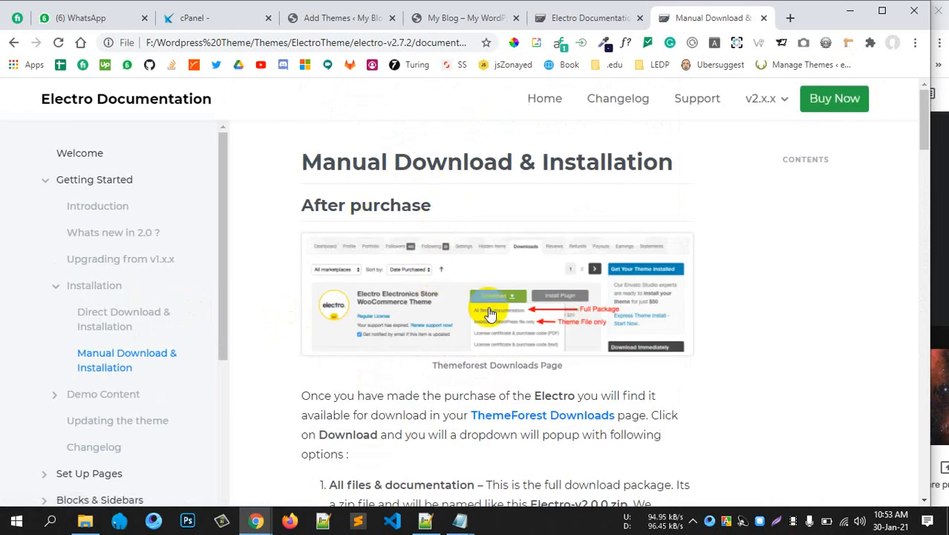
scroll(528, 256, "down", 7)
scroll(524, 263, "down", 4)
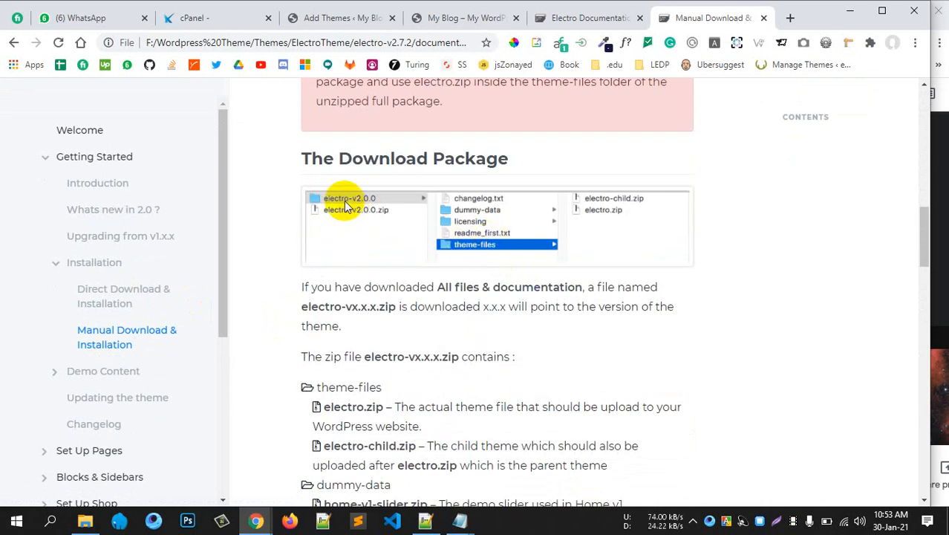
scroll(438, 283, "down", 4)
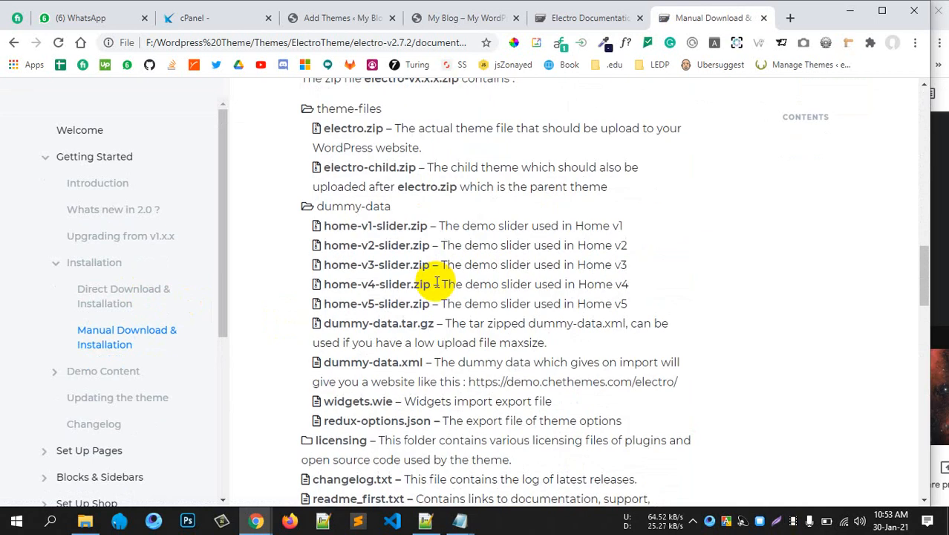
scroll(437, 282, "down", 10)
scroll(437, 281, "down", 6)
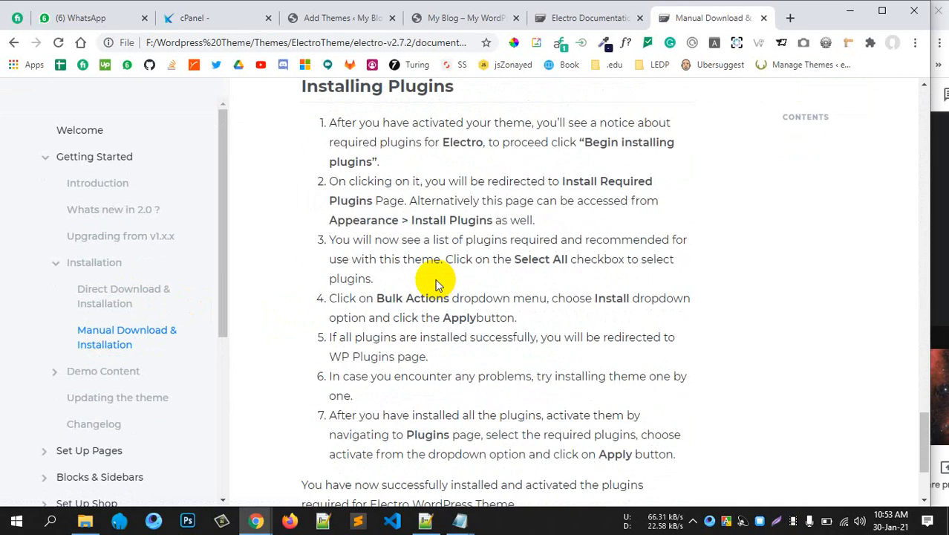
scroll(409, 229, "down", 2)
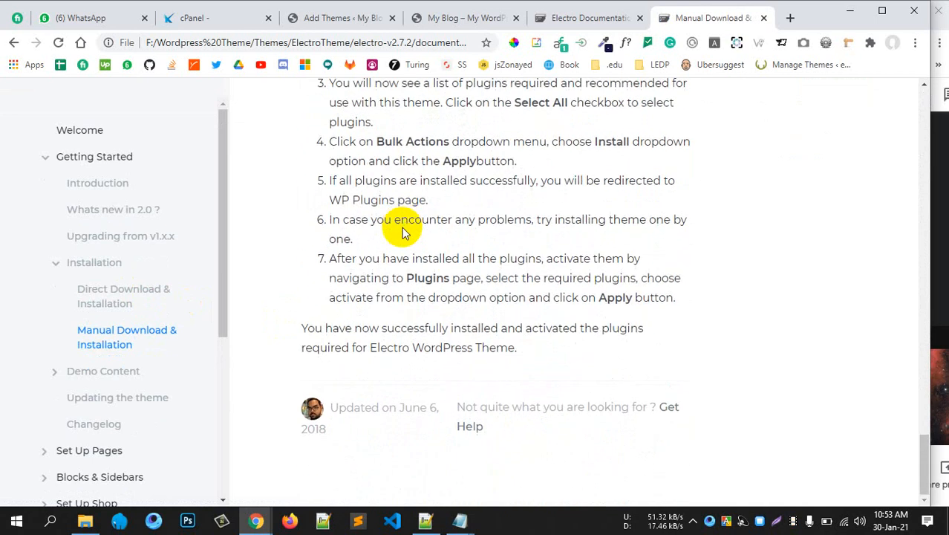
scroll(407, 223, "up", 15)
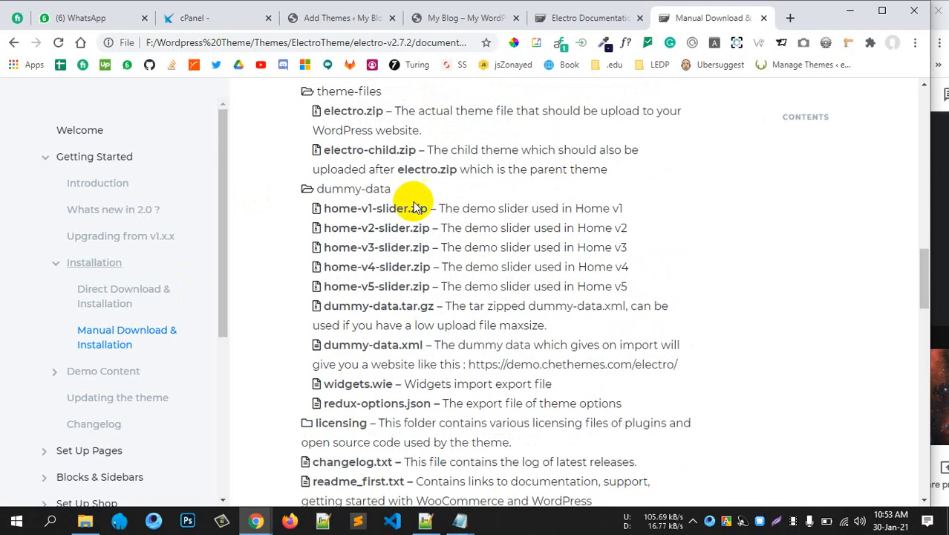
Step: Return to the Add Themes page, choose electro.zip from the F: drive and install it as a new theme
left_click(363, 17)
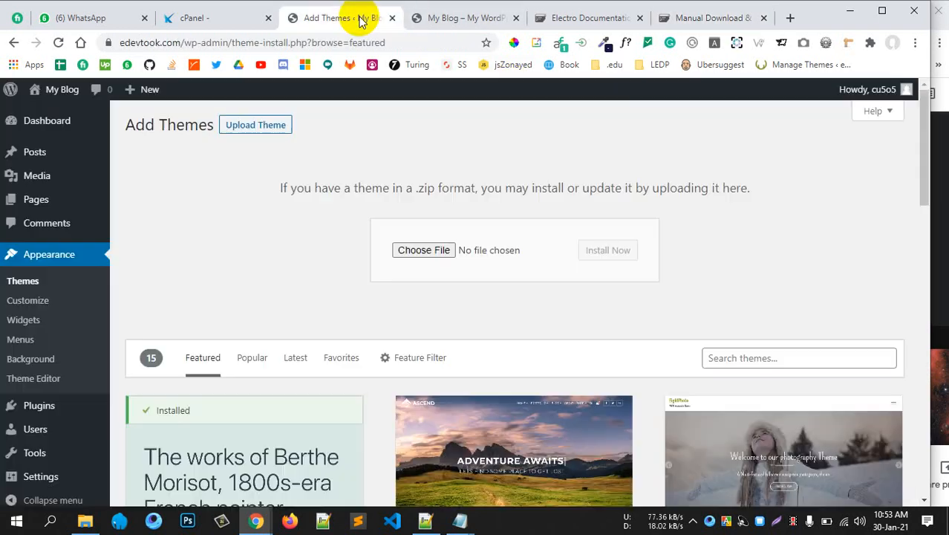
left_click(425, 251)
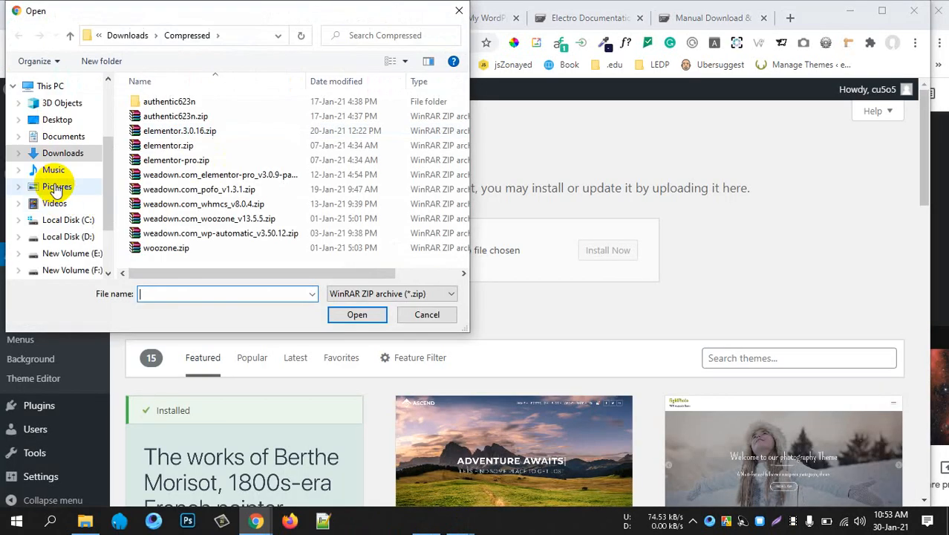
scroll(59, 185, "down", 3)
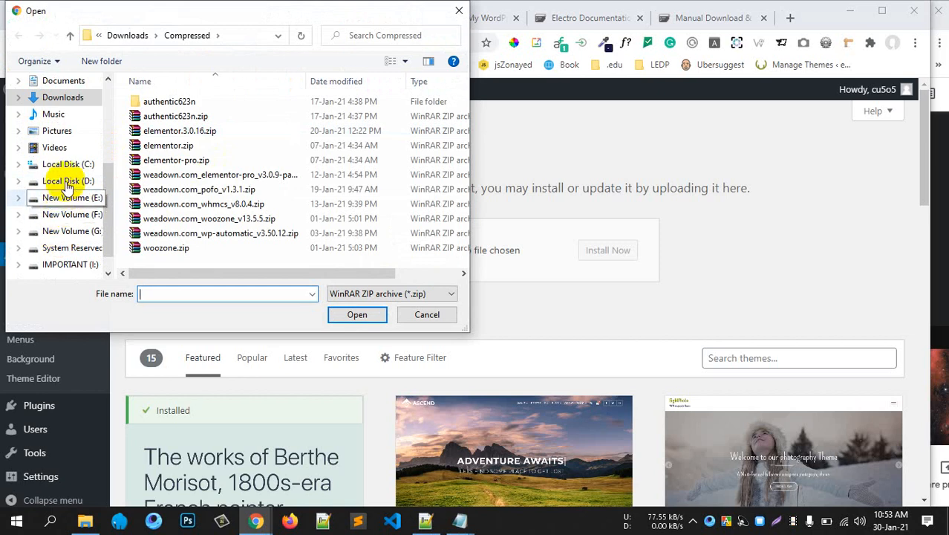
left_click(65, 183)
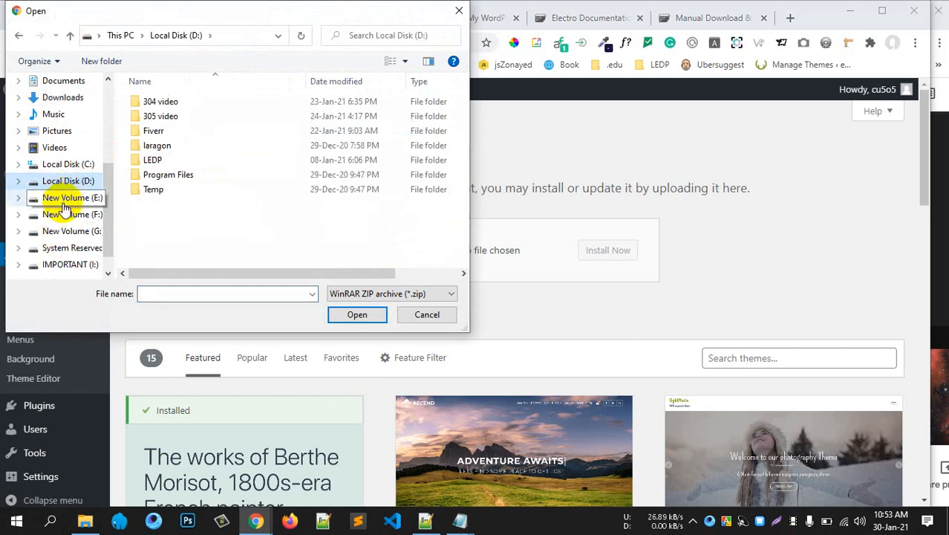
left_click(70, 215)
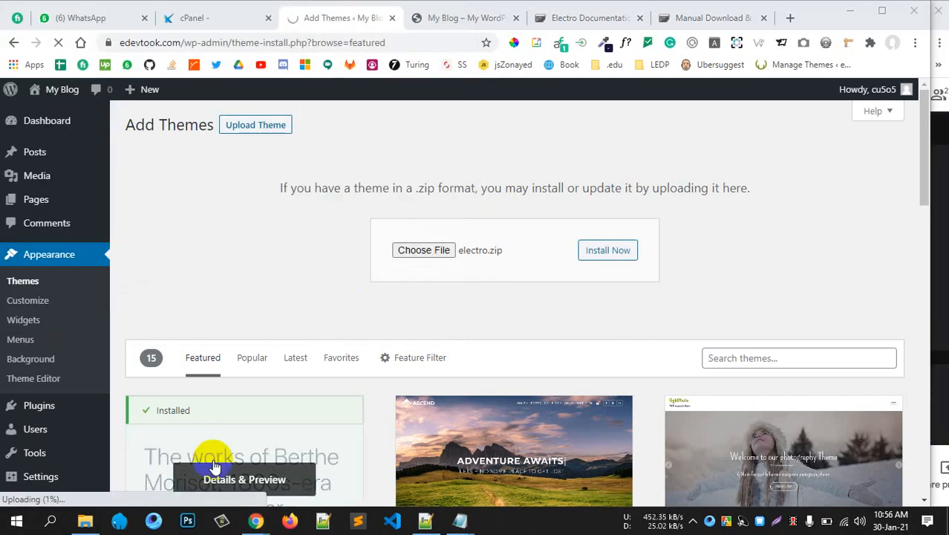
Step: Look at the electro-v2.7.2 package in File Explorer and examine the zip files in its theme-files folder
left_click(89, 523)
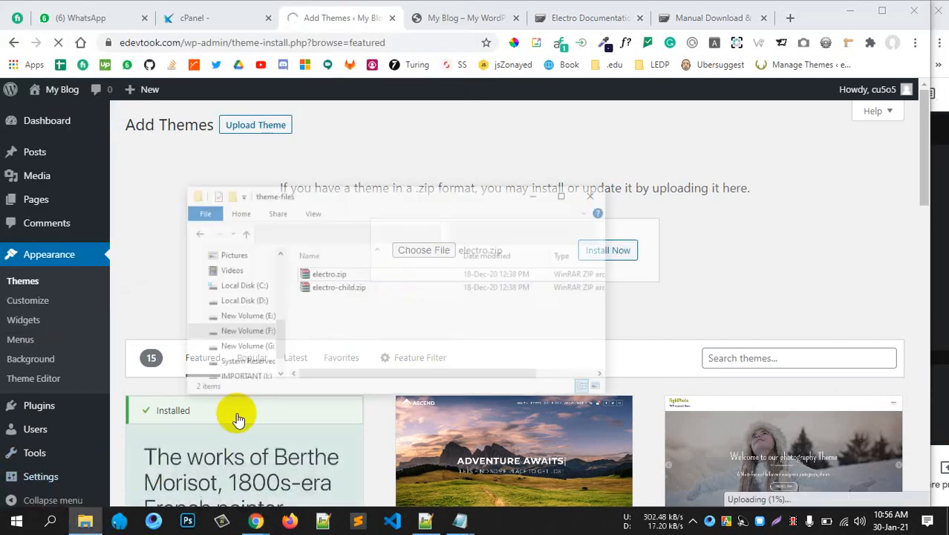
left_click(270, 196)
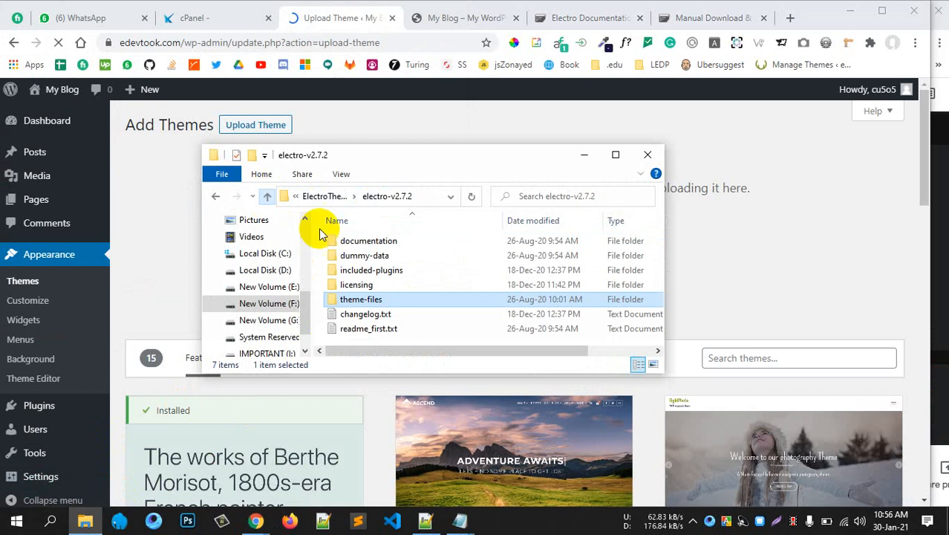
double_click(350, 299)
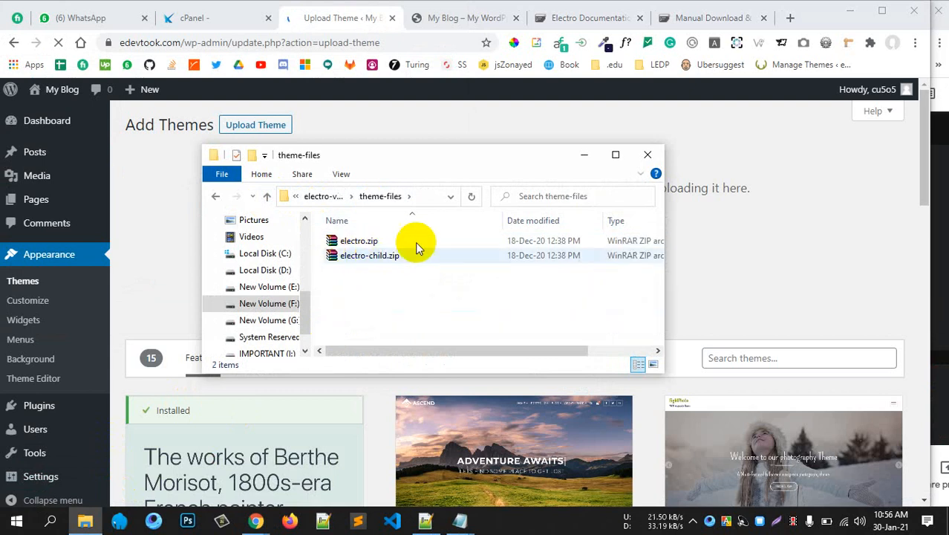
left_click(585, 156)
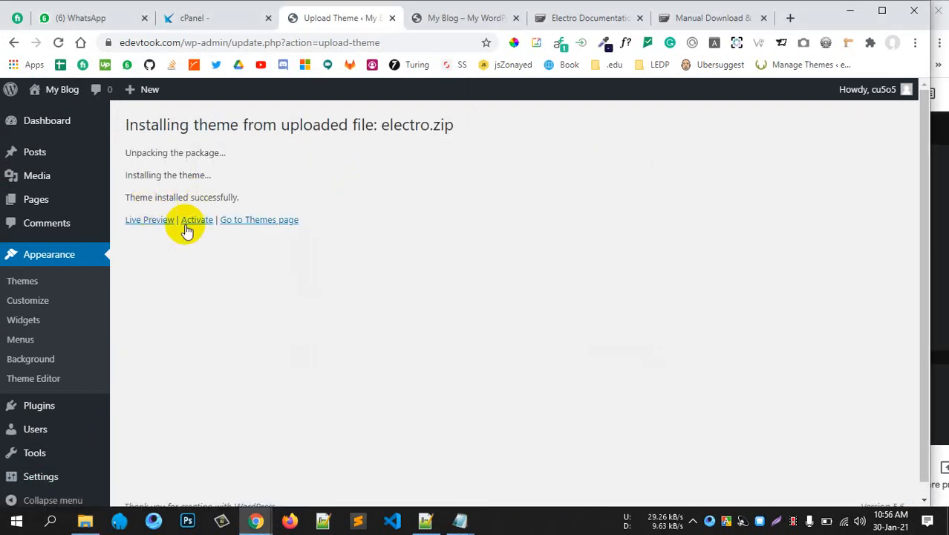
Step: Activate the uploaded Electro theme and highlight the notice about its recommended plugins
left_click(196, 221)
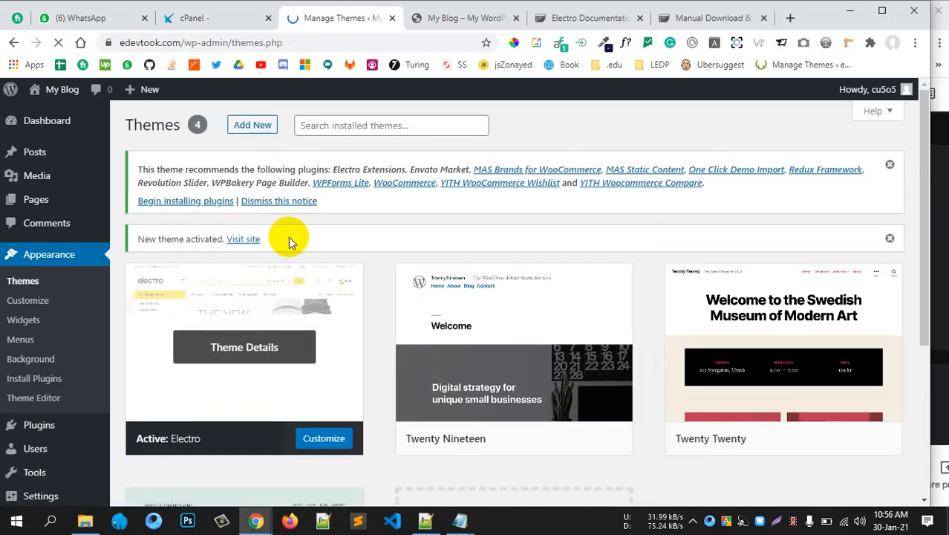
left_click_drag(173, 165, 249, 169)
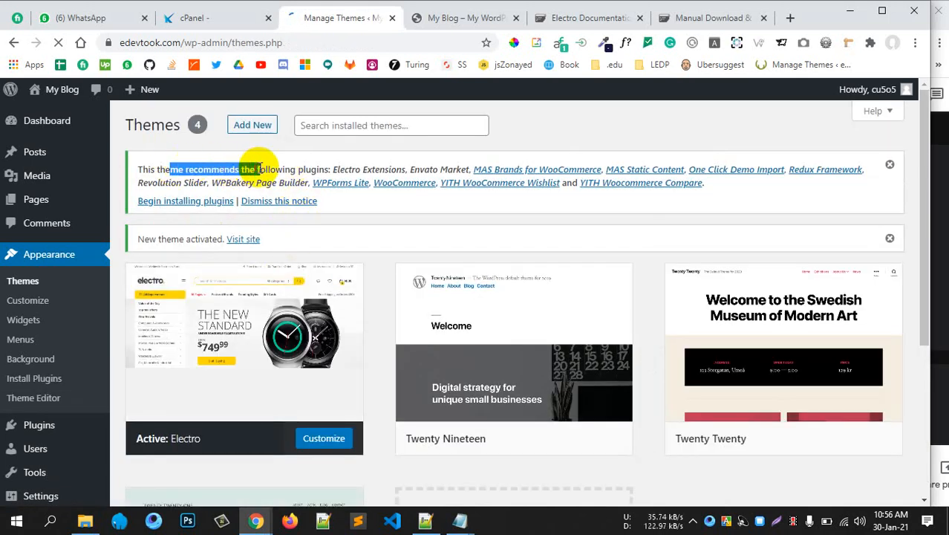
left_click(189, 177)
left_click_drag(180, 169, 417, 169)
left_click(416, 170)
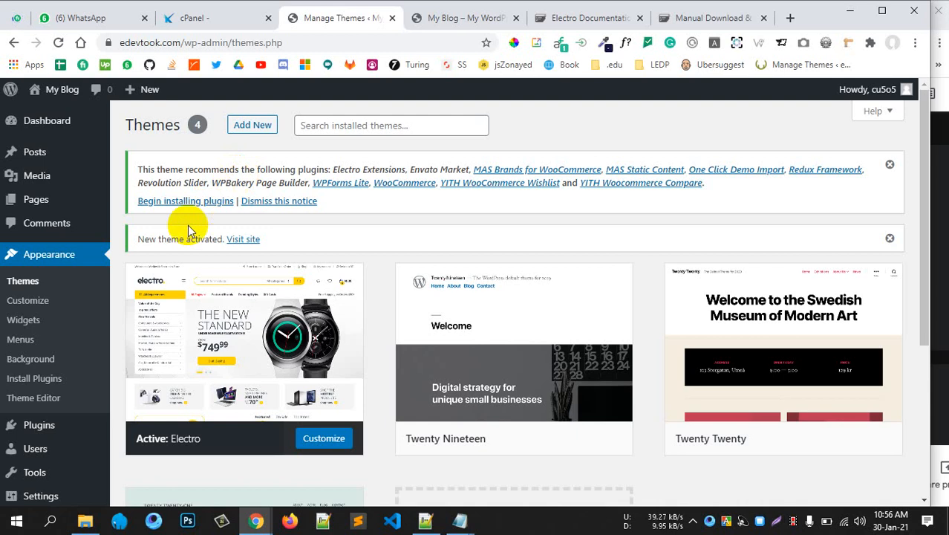
Step: Begin installing the theme's recommended plugins, selecting all of them and applying the Install bulk action
left_click(181, 201)
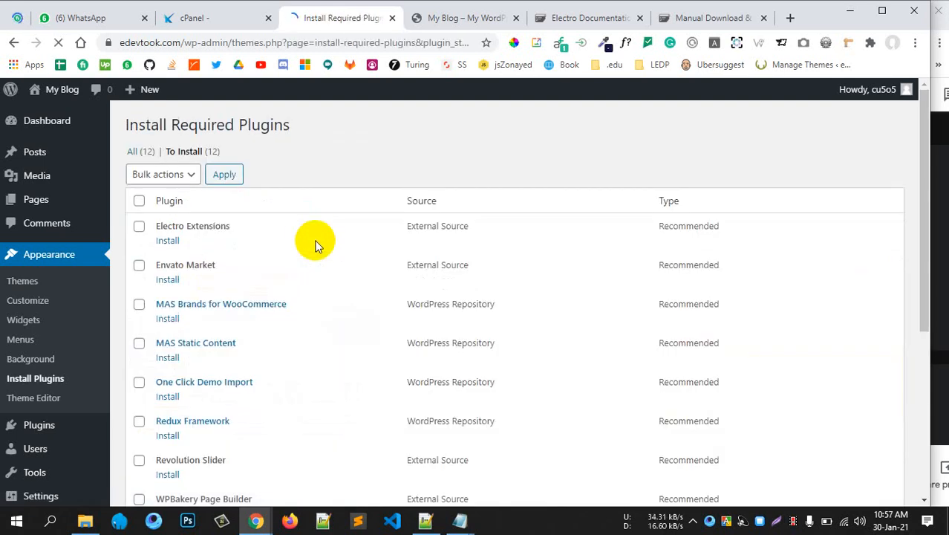
scroll(218, 218, "down", 4)
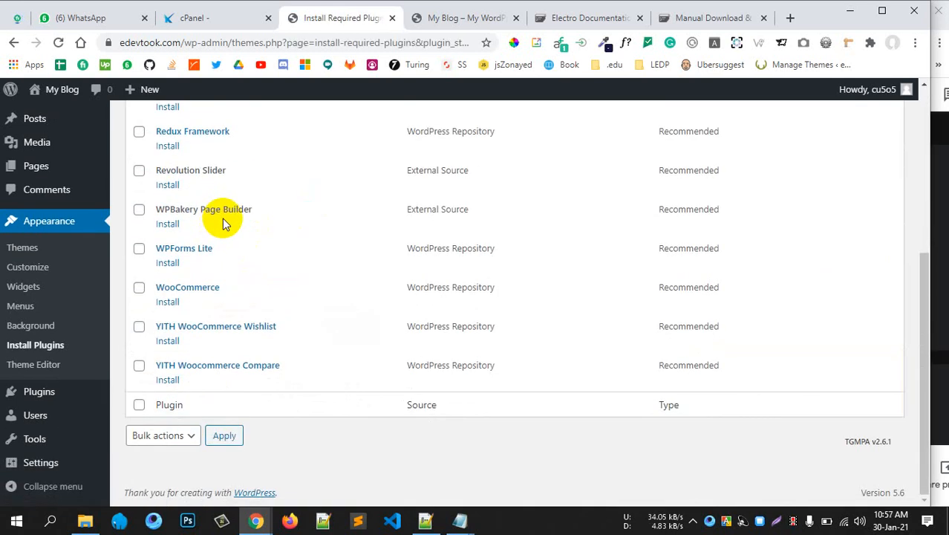
scroll(224, 218, "up", 6)
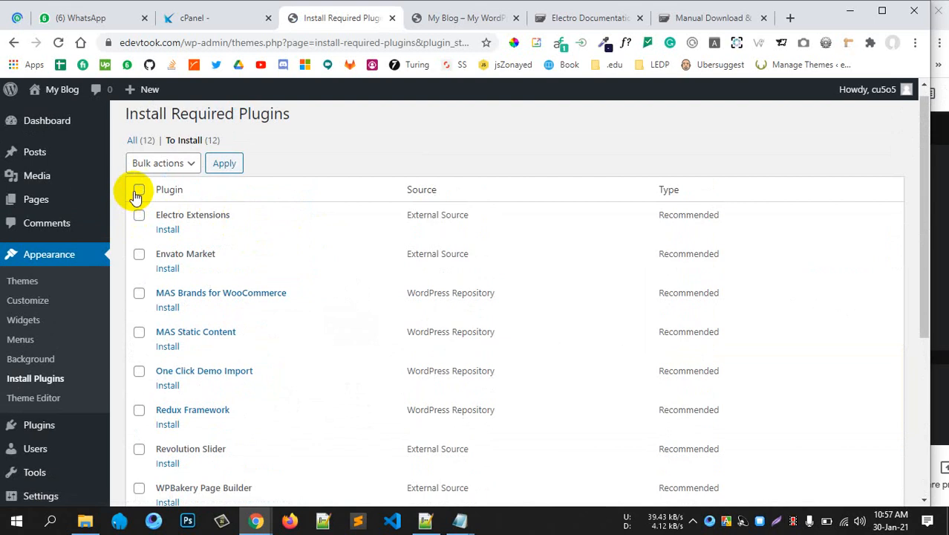
left_click(139, 189)
left_click(159, 164)
left_click(159, 195)
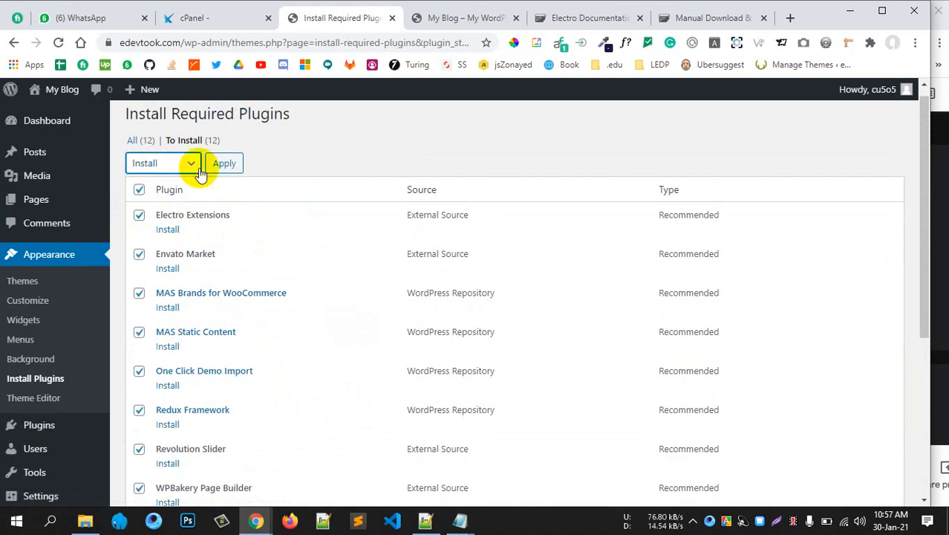
left_click(224, 164)
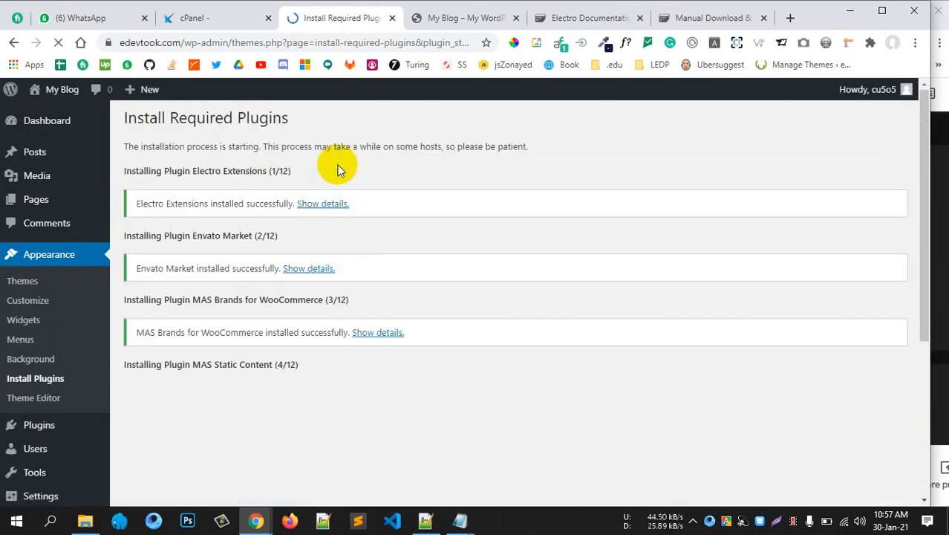
scroll(223, 286, "down", 3)
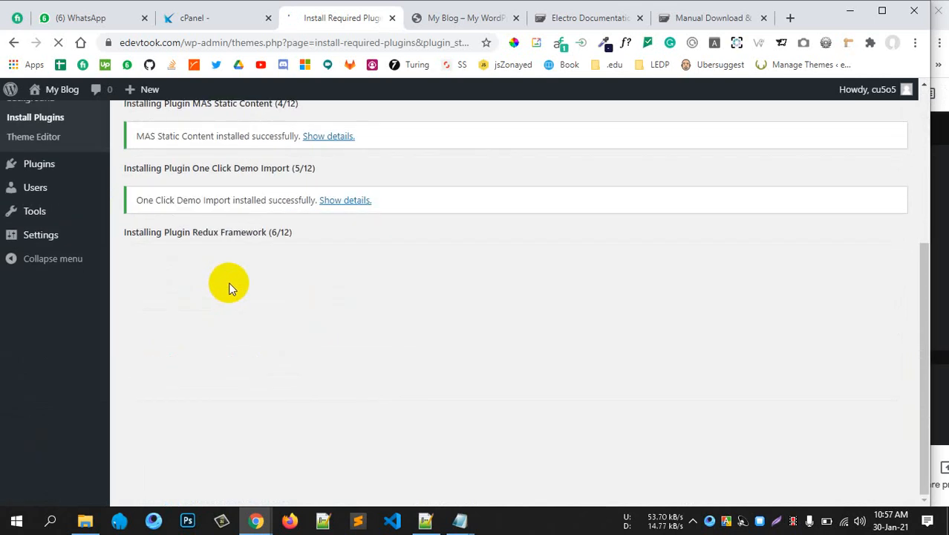
Step: Review the plugin installation log while it runs and highlight the WPBakery Page Builder entry
scroll(229, 288, "up", 1)
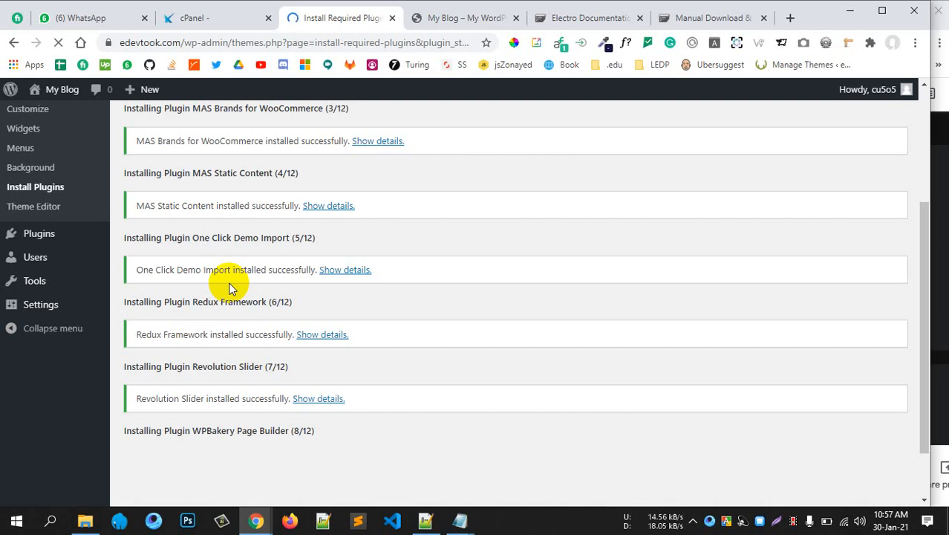
scroll(261, 338, "down", 1)
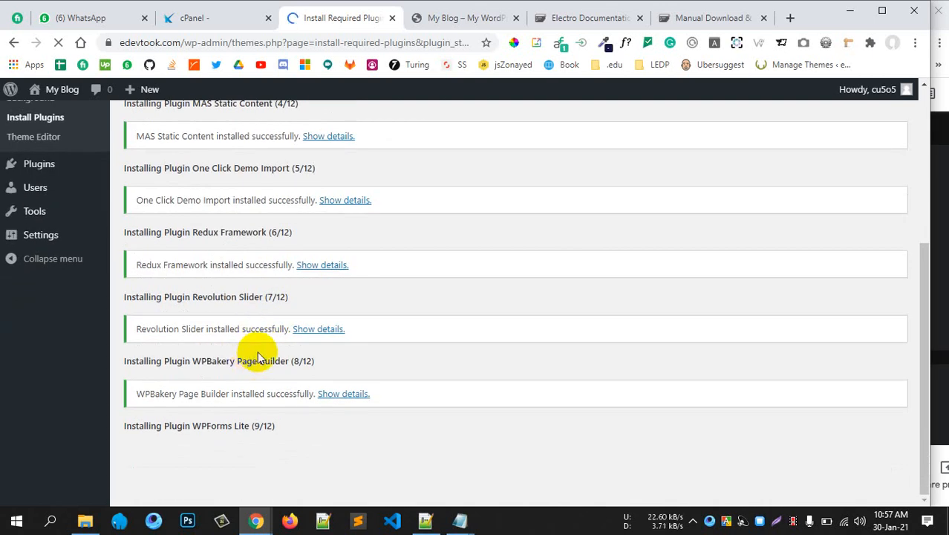
left_click_drag(229, 361, 317, 363)
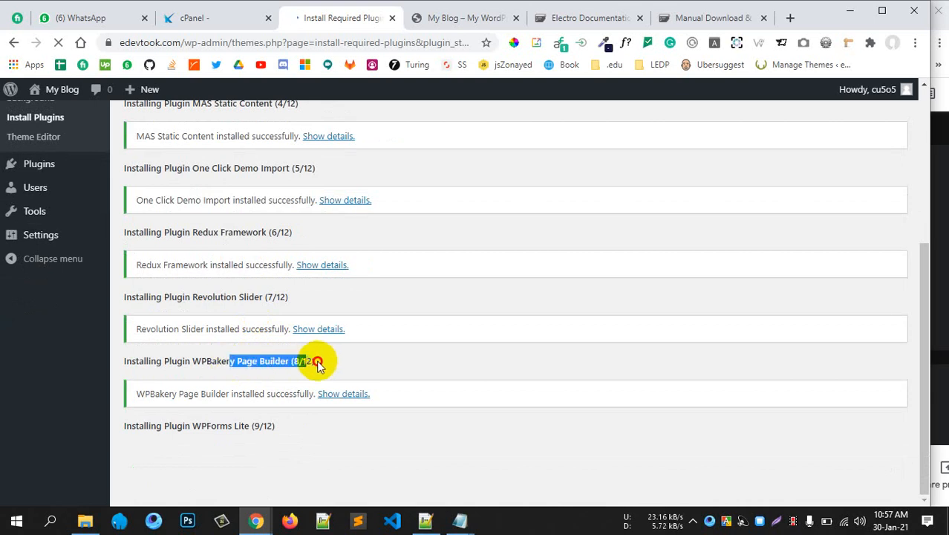
left_click_drag(194, 364, 355, 364)
left_click(359, 367)
scroll(297, 297, "up", 4)
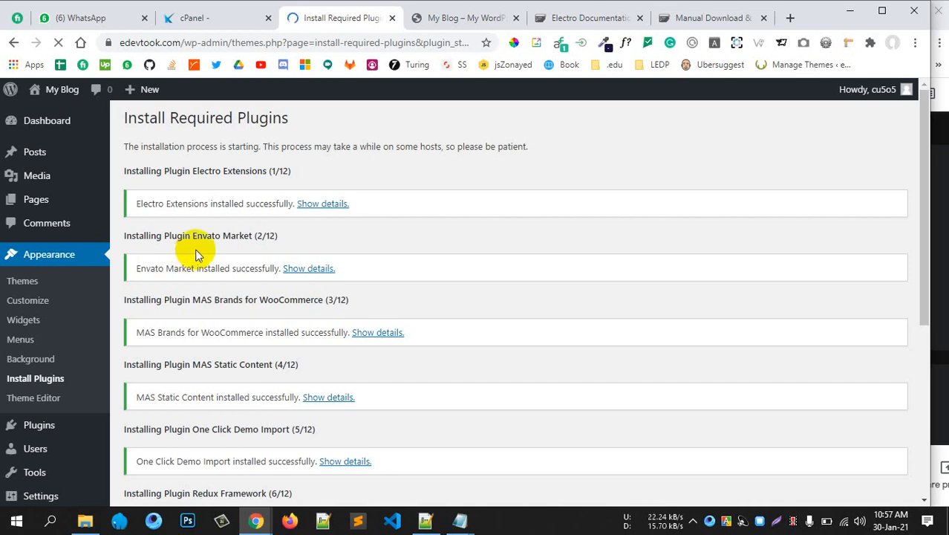
scroll(198, 260, "down", 5)
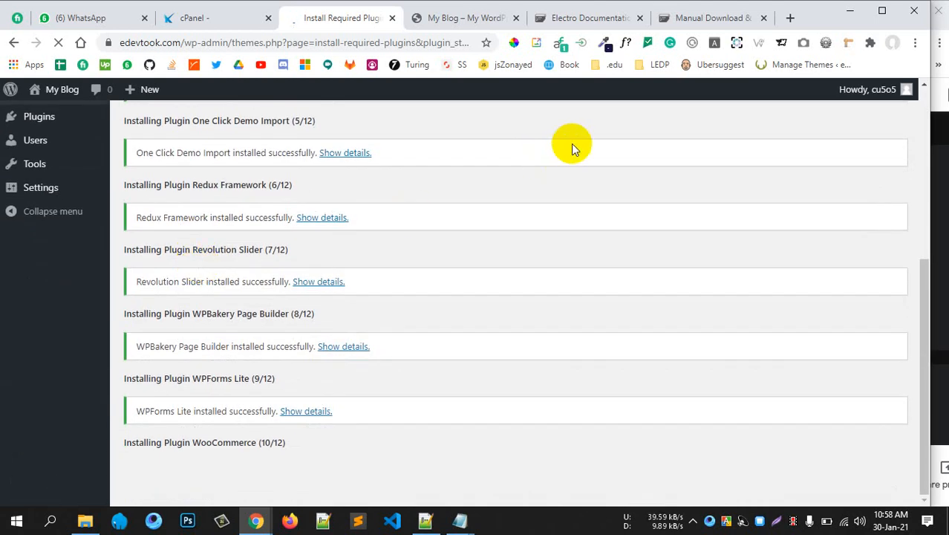
Step: Search Google for "electro theme" in a new tab and open the theme's ThemeForest item page
left_click(792, 18)
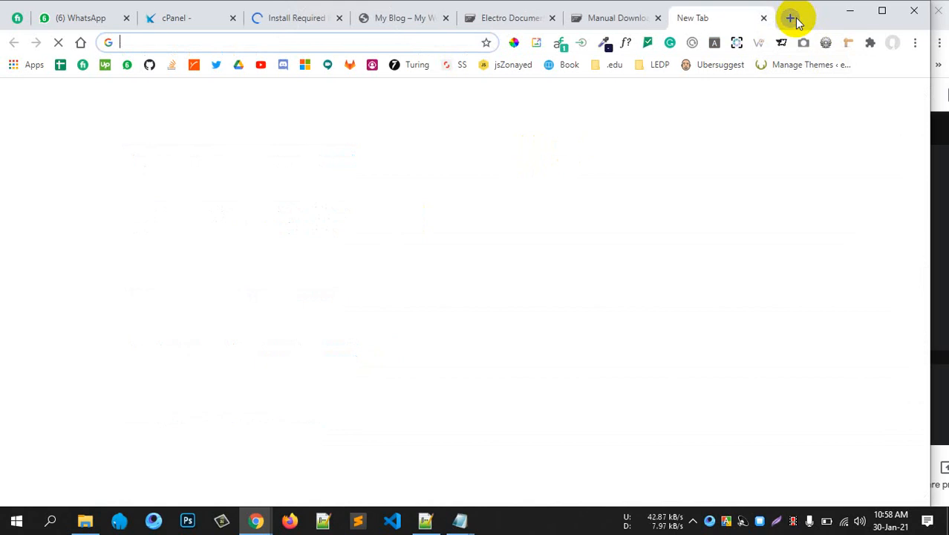
type("elecoo")
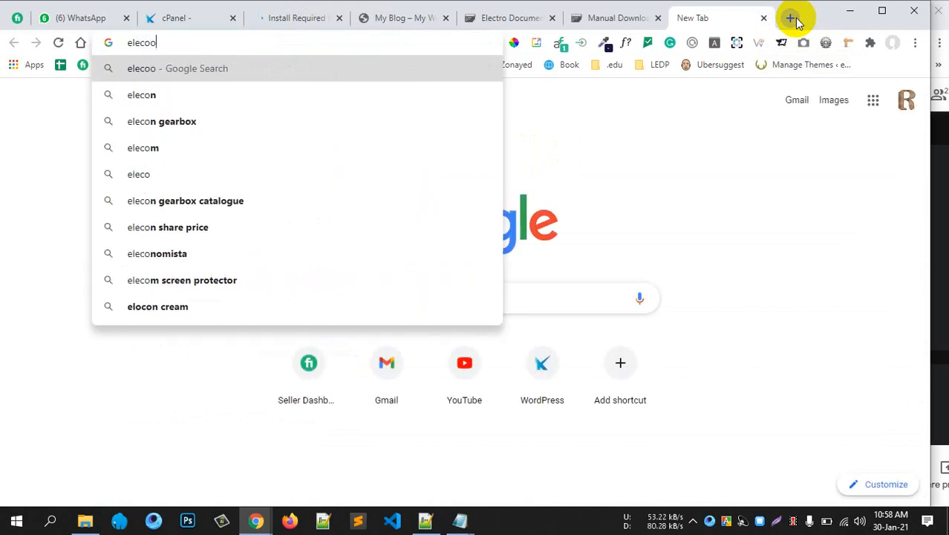
key("BackSpace")
key("BackSpace")
type("tro")
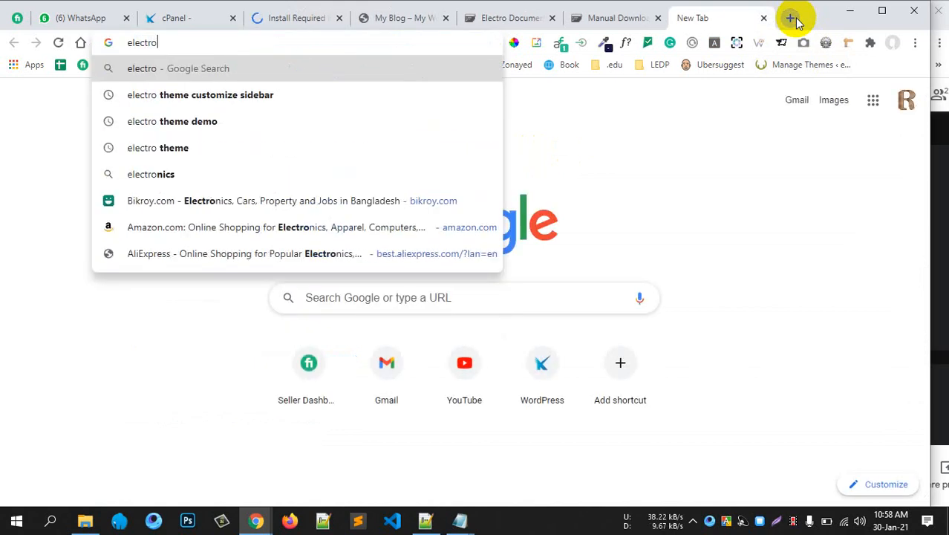
type(" theme")
key("Return")
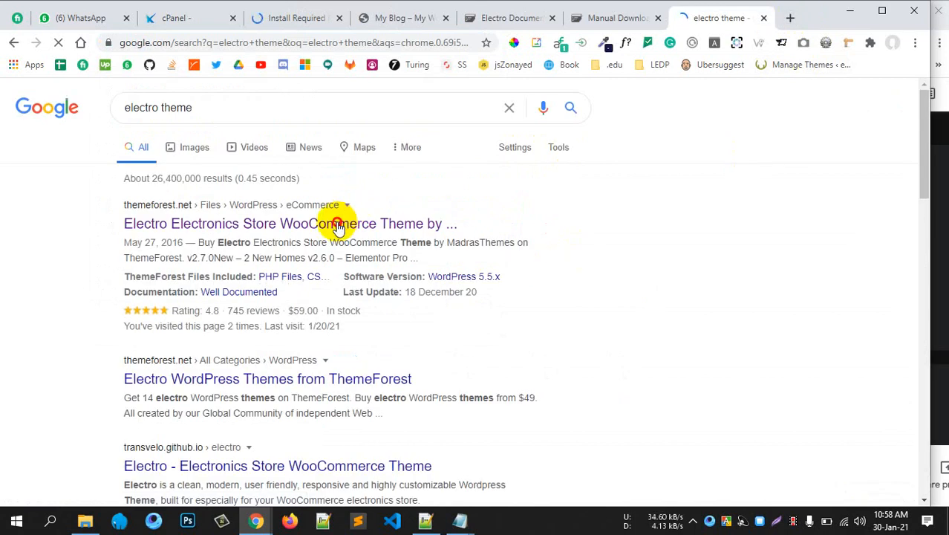
left_click(336, 226)
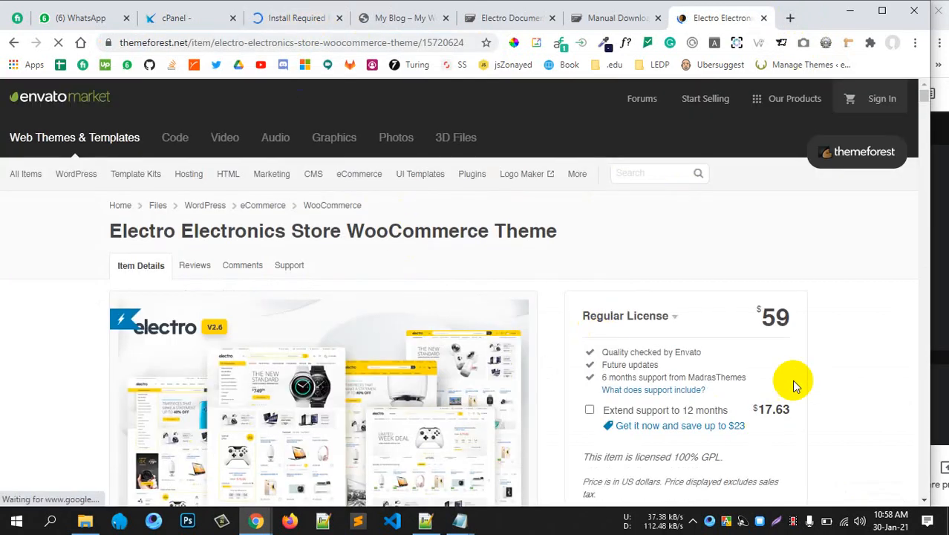
Step: Look through the Electro item page on ThemeForest and highlight its number of sales
scroll(817, 338, "down", 15)
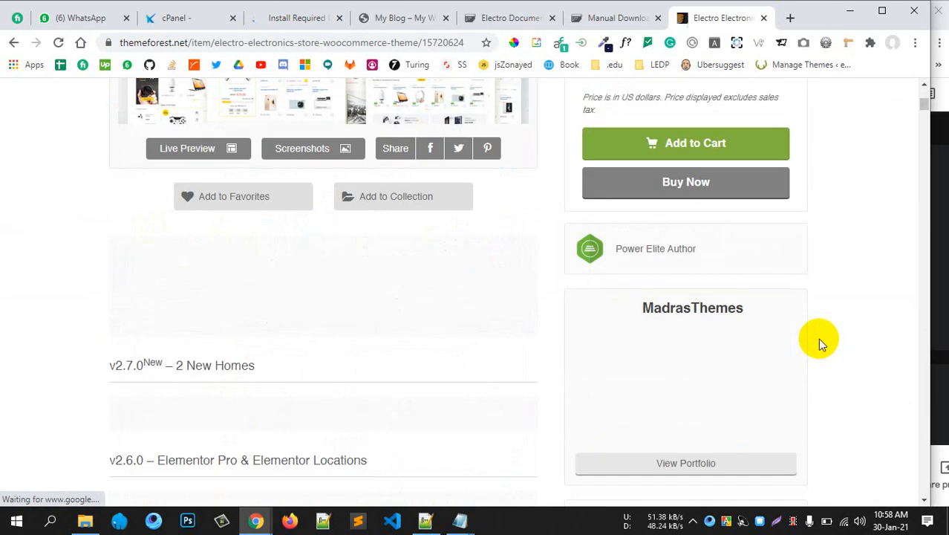
scroll(817, 338, "up", 10)
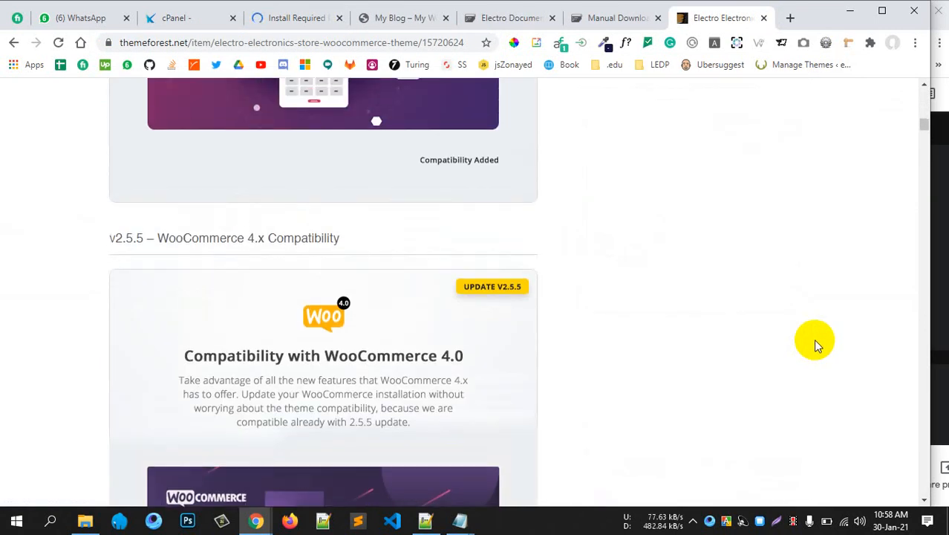
scroll(814, 338, "up", 2)
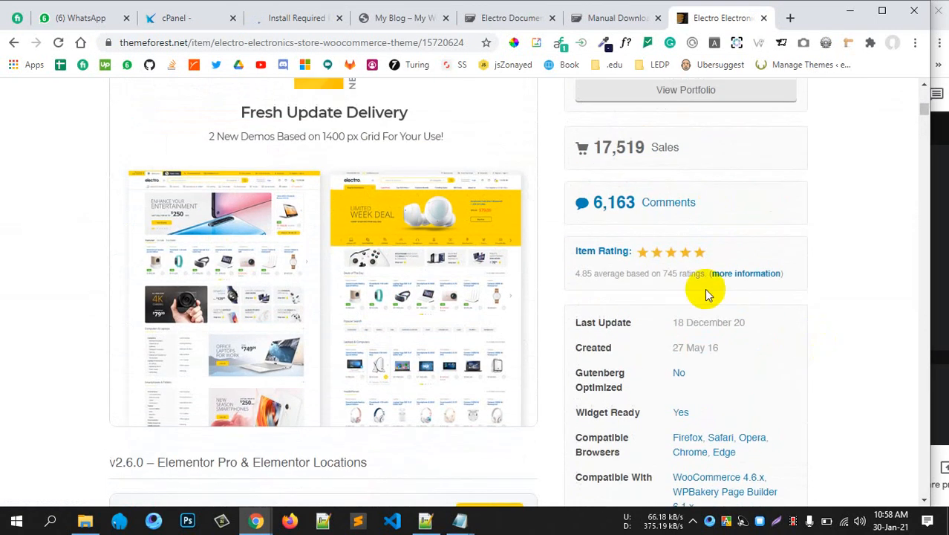
double_click(605, 150)
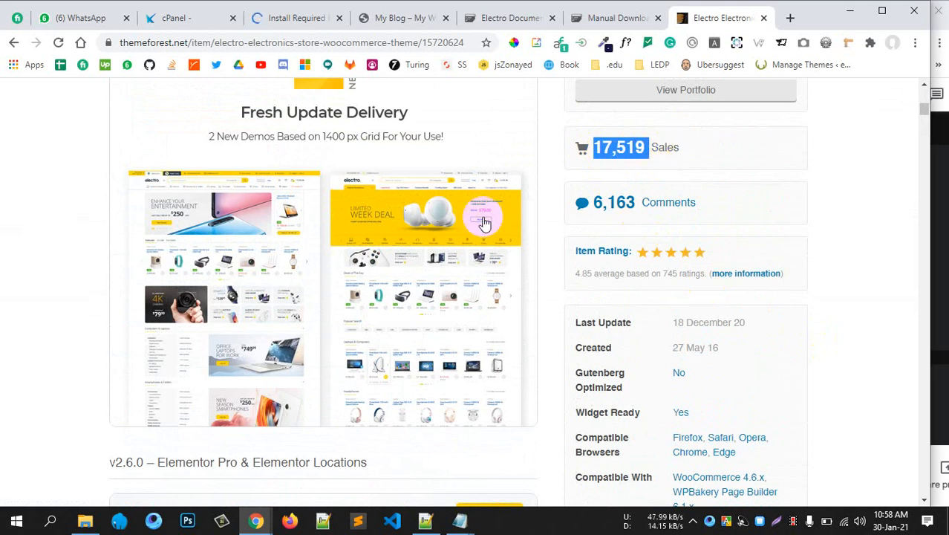
Step: Go back to the plugin installation log, review it through to the end and return to the Required Plugins Installer
left_click(297, 19)
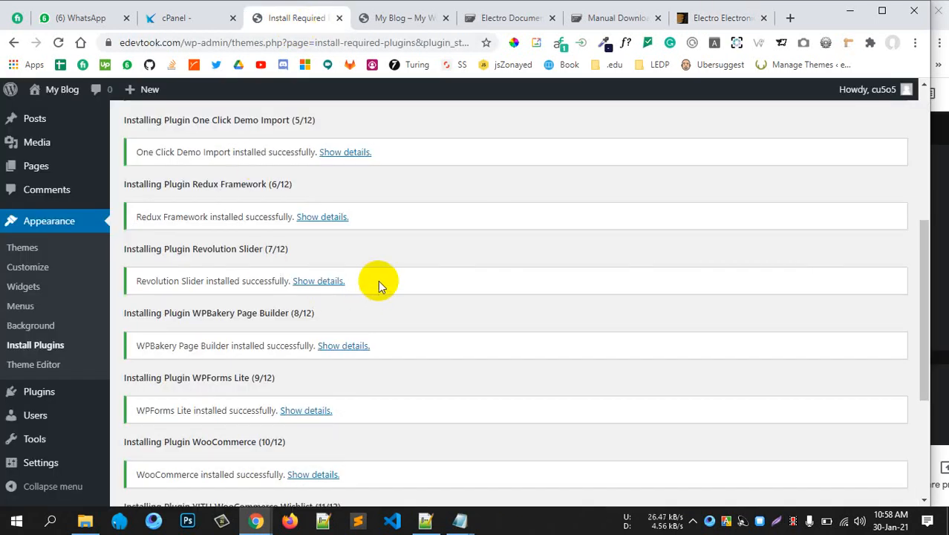
scroll(378, 280, "down", 3)
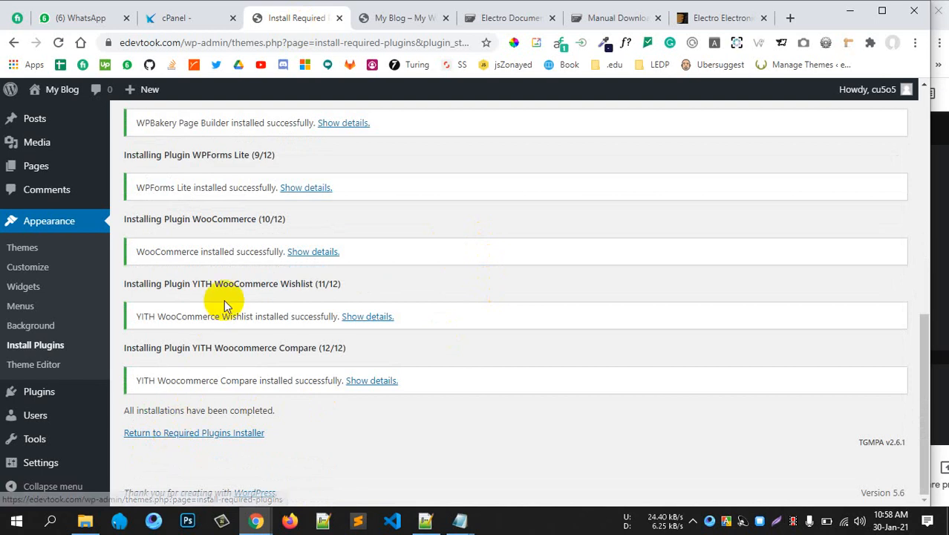
scroll(223, 281, "up", 4)
scroll(216, 297, "down", 4)
left_click(205, 437)
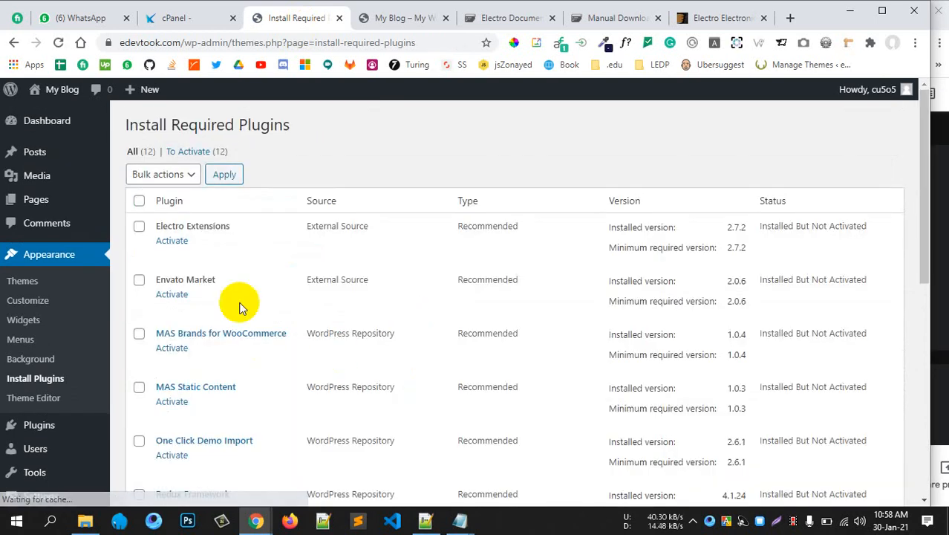
Step: Select all the recommended plugins in the list and apply the Activate bulk action to them
scroll(298, 358, "down", 4)
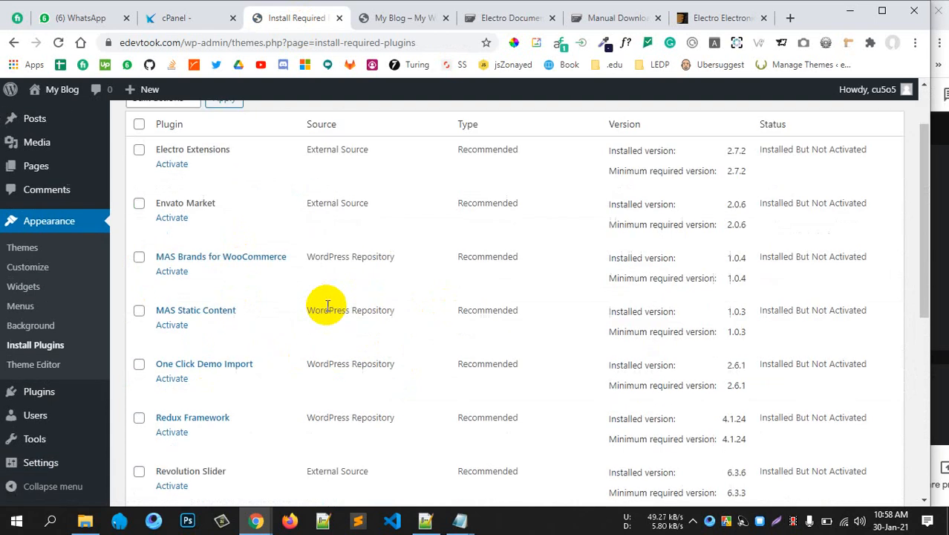
scroll(159, 282, "up", 3)
scroll(141, 167, "up", 1)
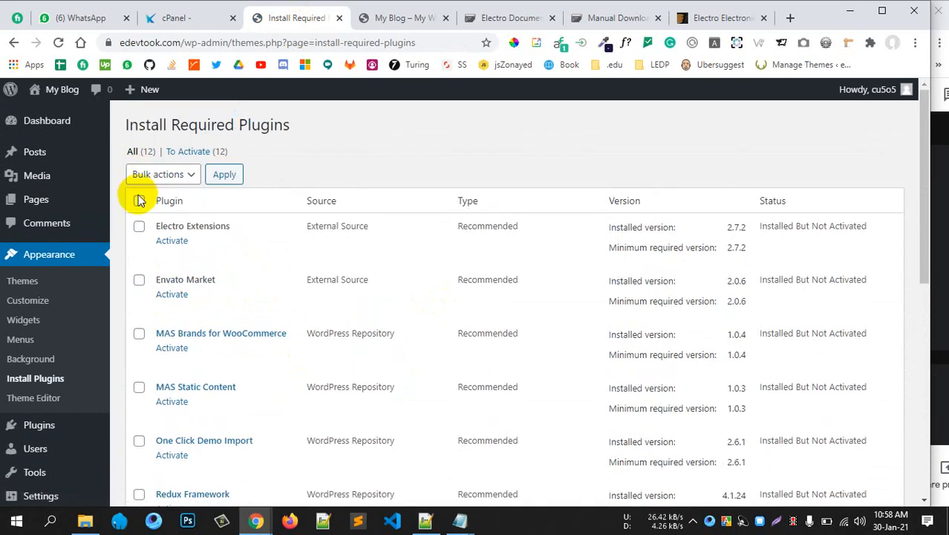
left_click(139, 200)
left_click(161, 173)
left_click(148, 234)
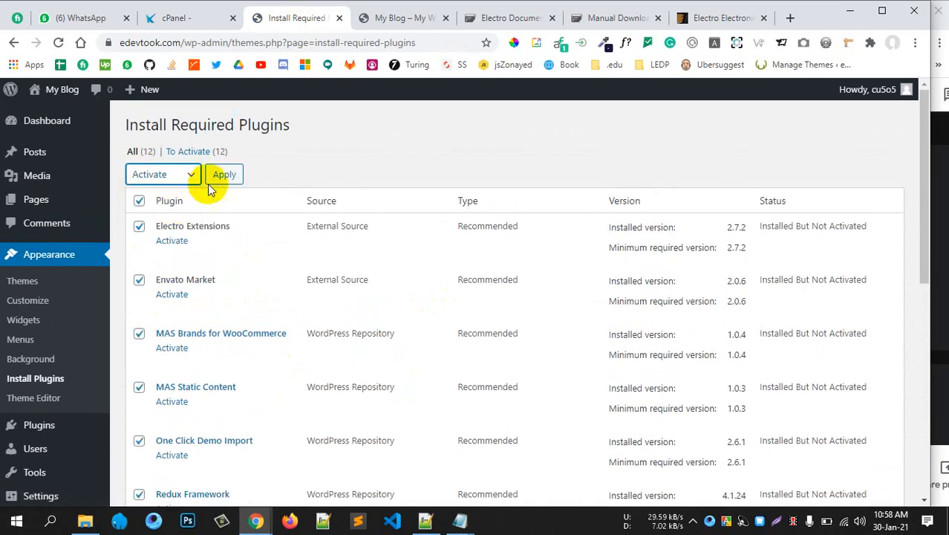
left_click(224, 176)
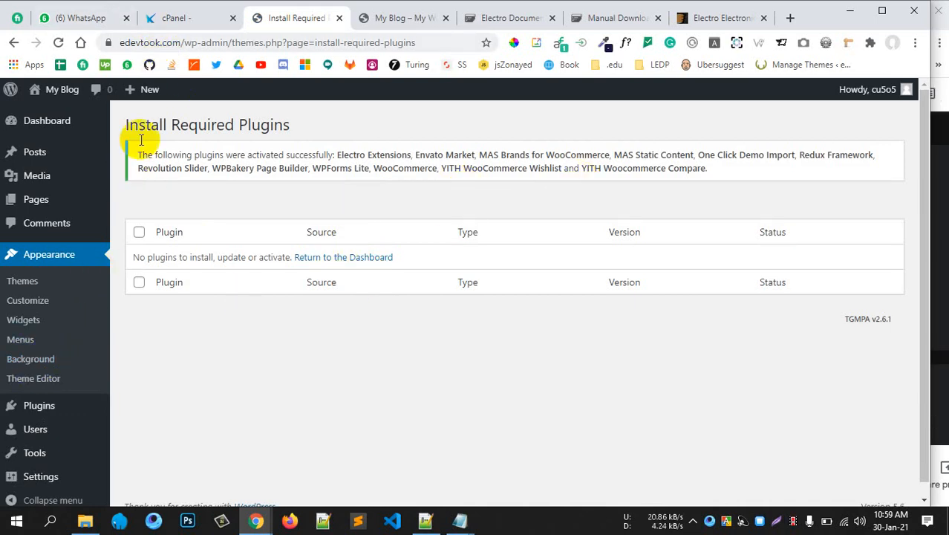
left_click(166, 17)
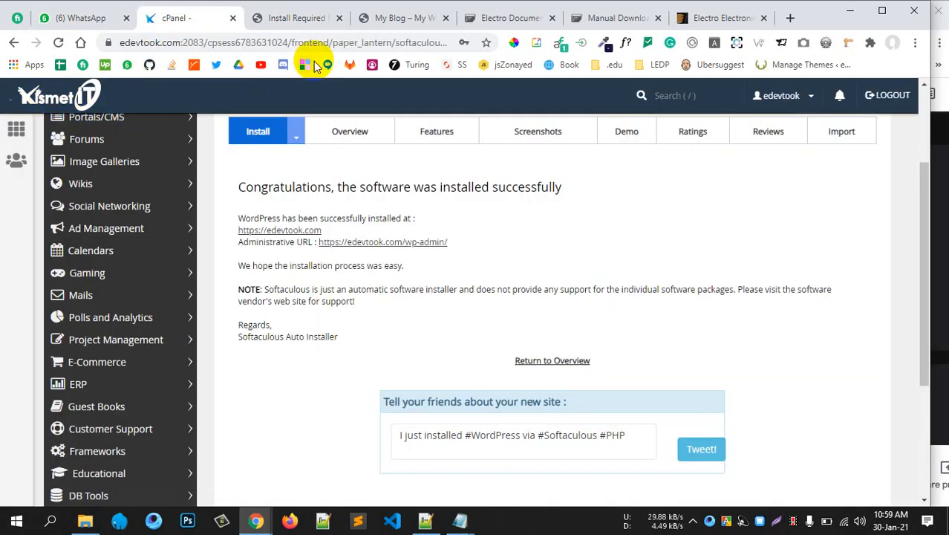
left_click(311, 27)
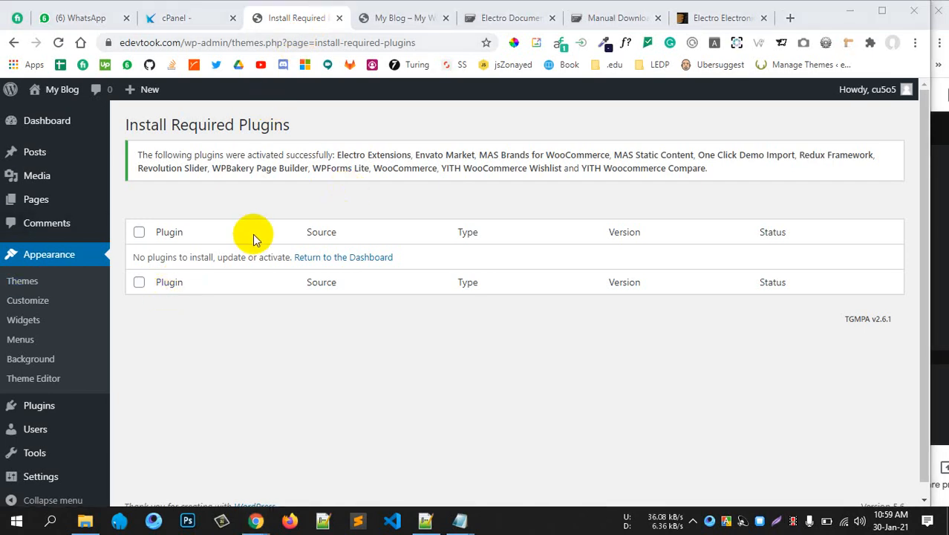
scroll(205, 272, "down", 1)
scroll(132, 304, "up", 1)
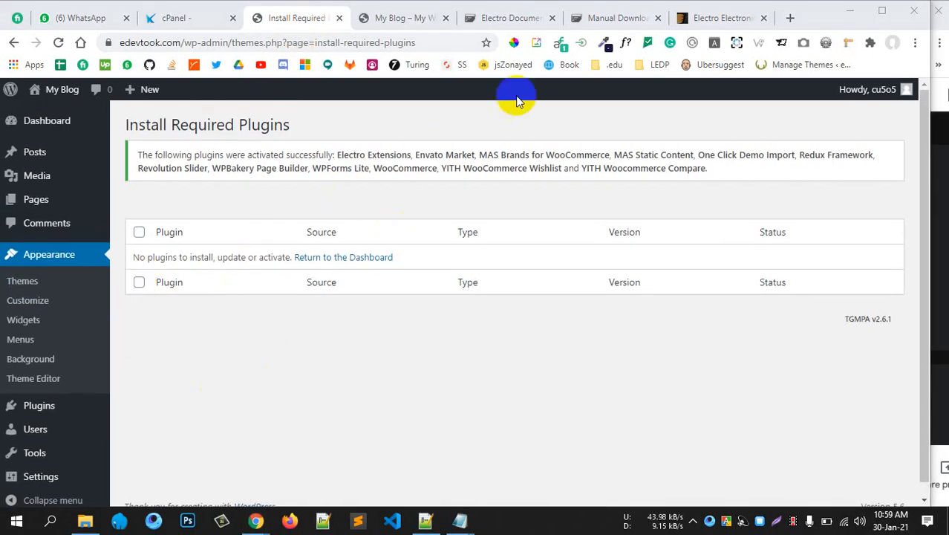
left_click(711, 18)
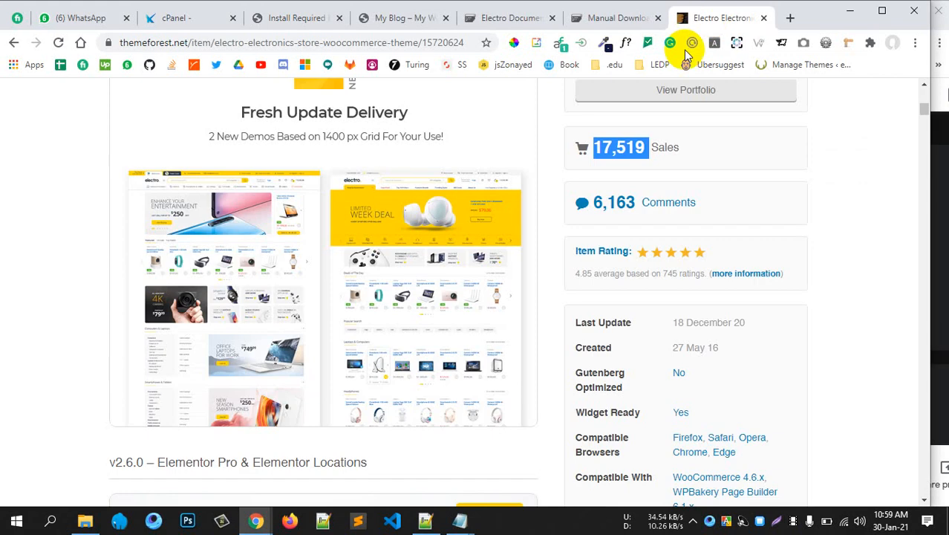
Step: From the WordPress admin, open the live site edevtook.com in a new tab and widen the browser window
left_click(280, 18)
mouse_move(61, 89)
right_click(51, 114)
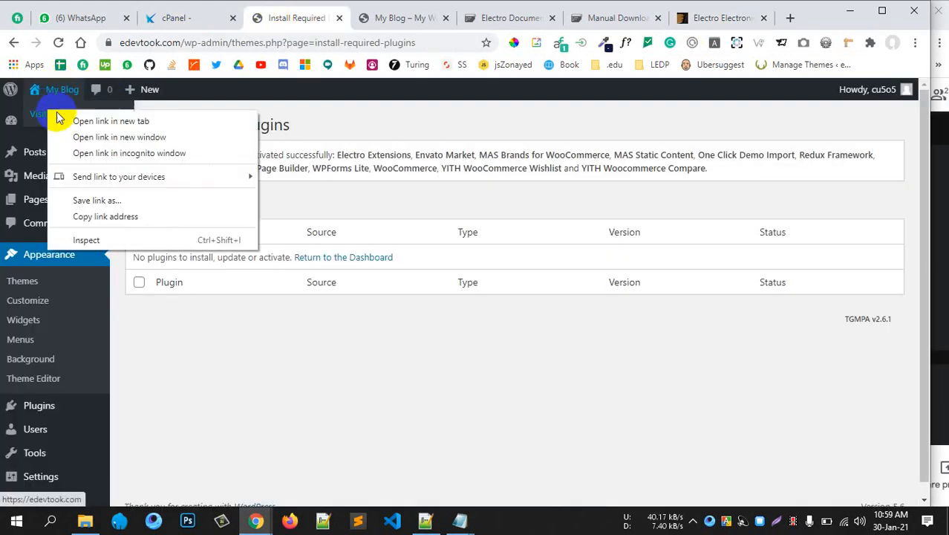
left_click(66, 118)
left_click(350, 20)
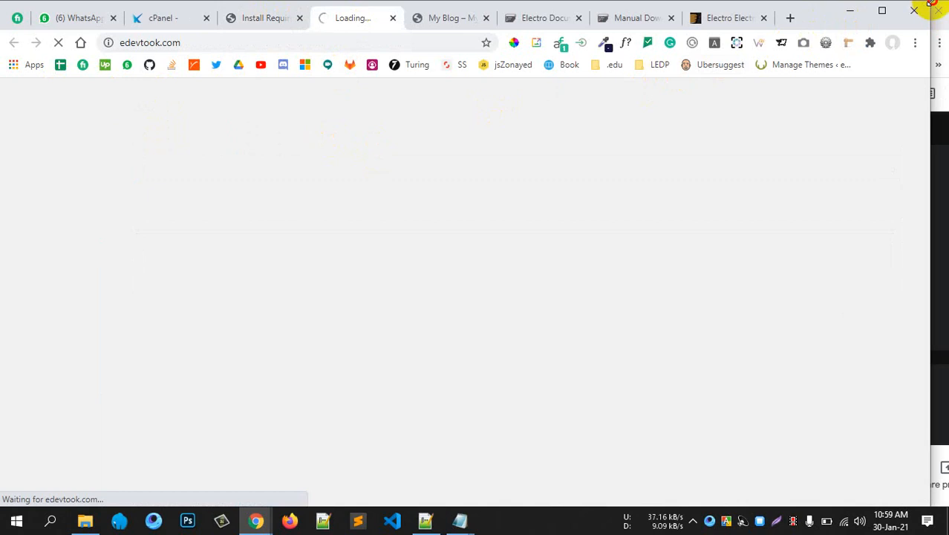
left_click_drag(933, 4, 948, 3)
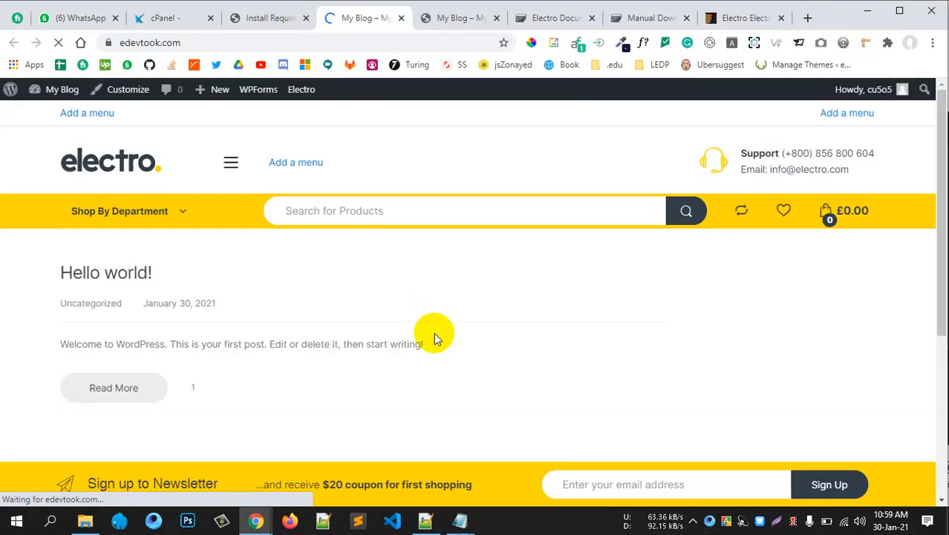
Step: Examine the Electro-styled front page from header to footer, expanding the Shop By Department menu
scroll(413, 324, "down", 4)
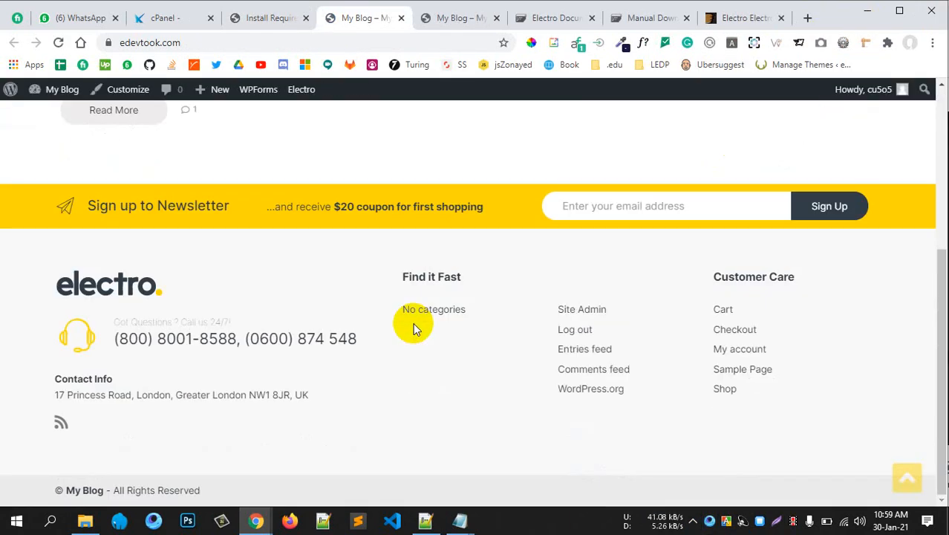
scroll(393, 308, "up", 4)
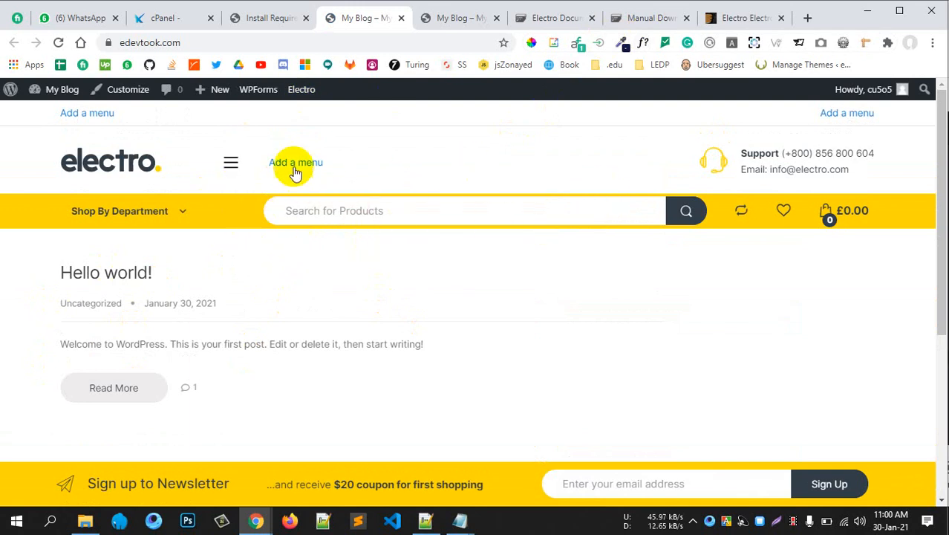
left_click(169, 215)
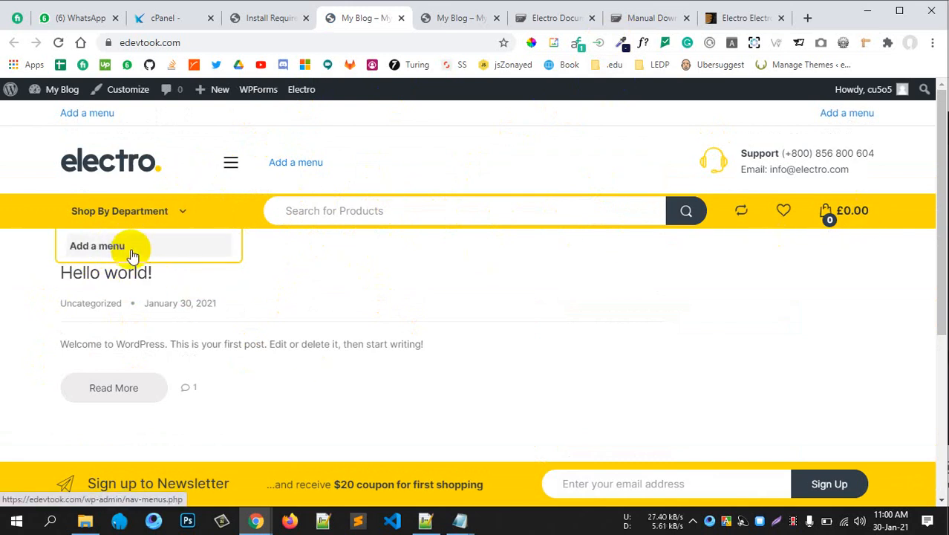
scroll(157, 259, "down", 4)
scroll(219, 264, "up", 4)
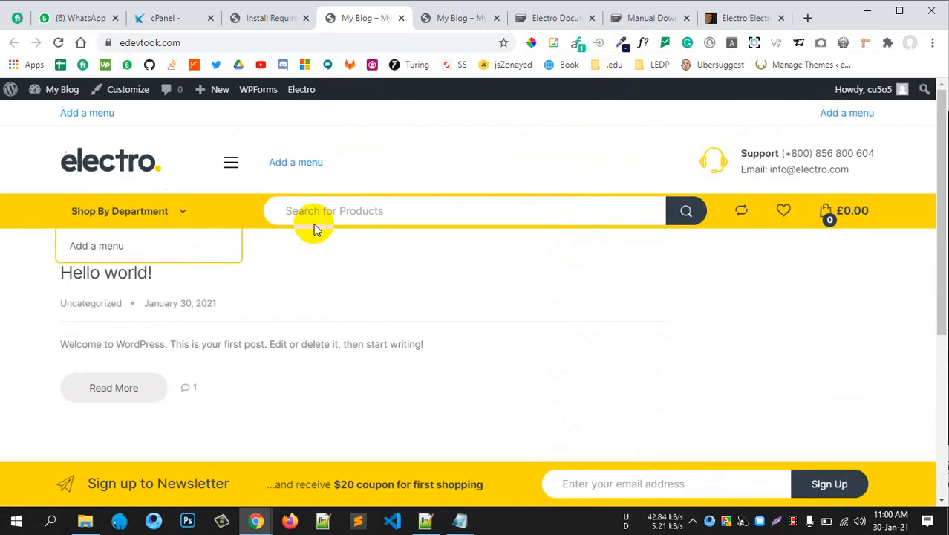
Step: Compare the ThemeForest demo previews with the site's front page and return to the Install Required Plugins page
left_click(745, 23)
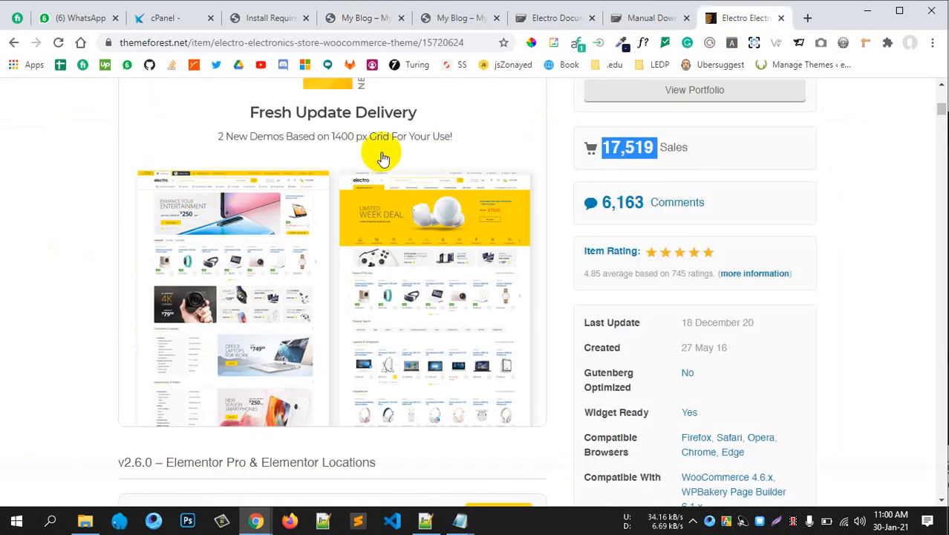
left_click(281, 17)
left_click(340, 22)
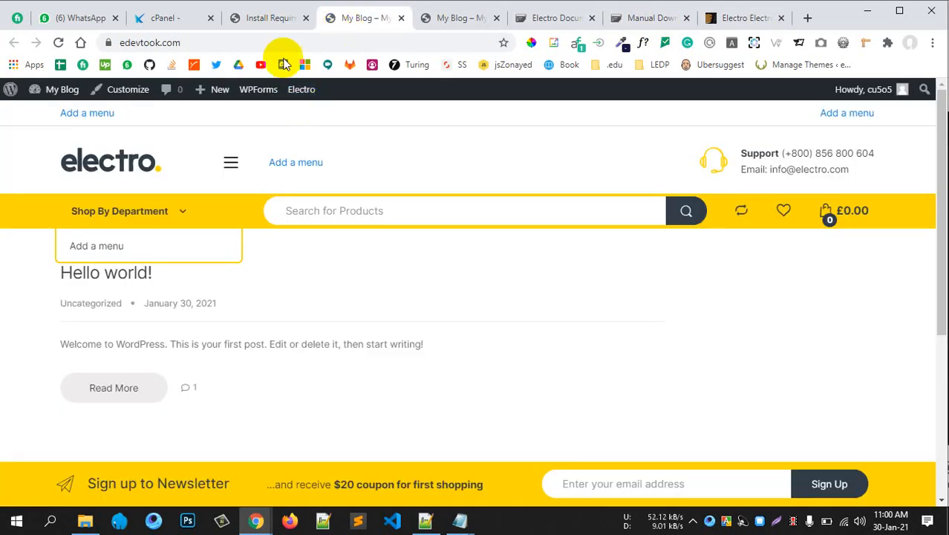
left_click(271, 19)
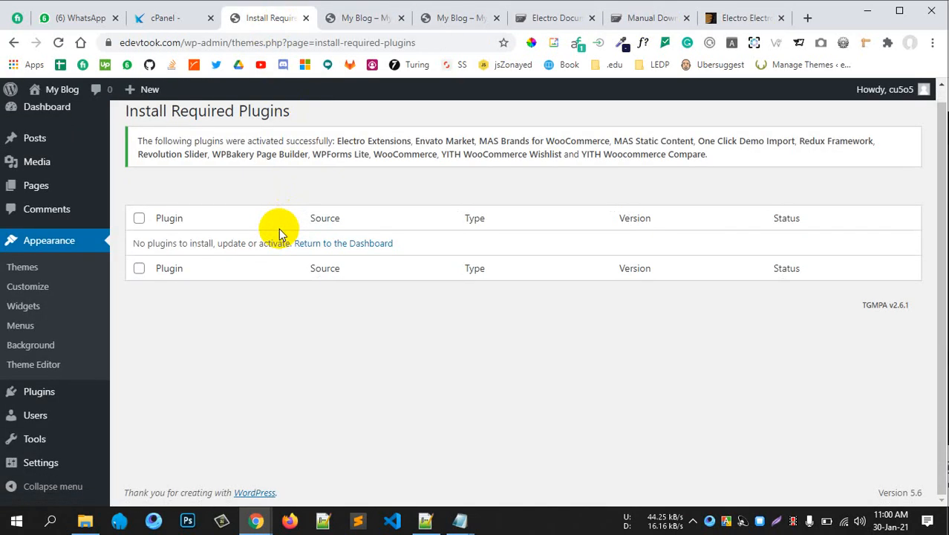
Step: Open the One Click Demo Import (Recommended) page from the Demo Content section of the Electro documentation
left_click(35, 280)
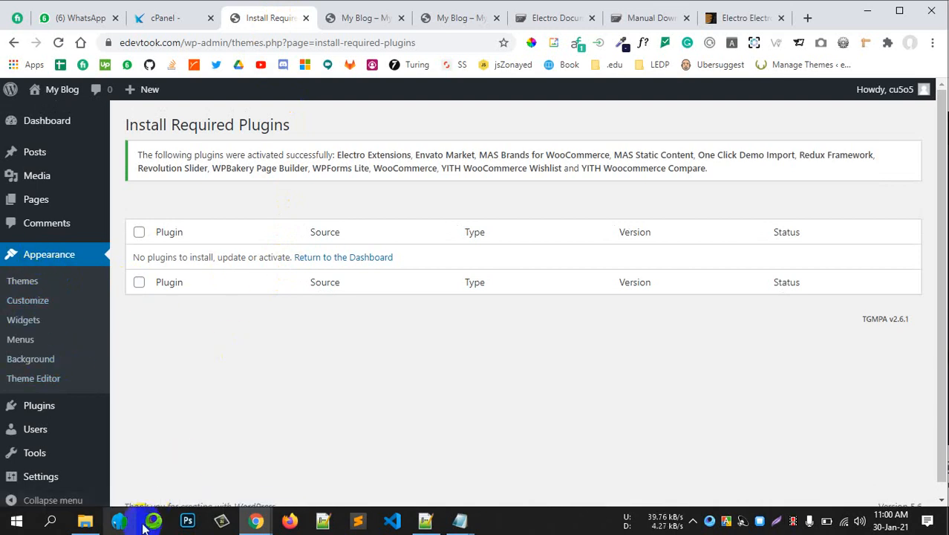
left_click(657, 17)
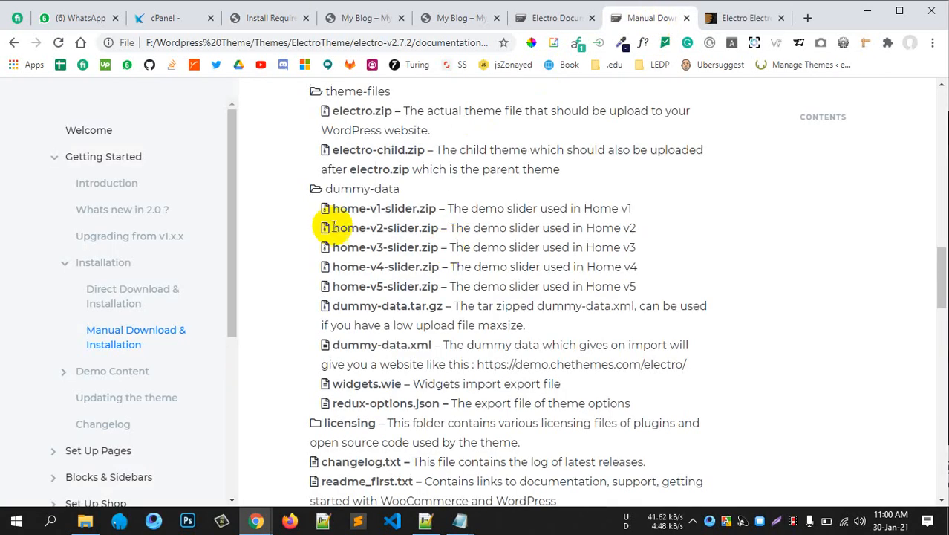
scroll(405, 156, "up", 4)
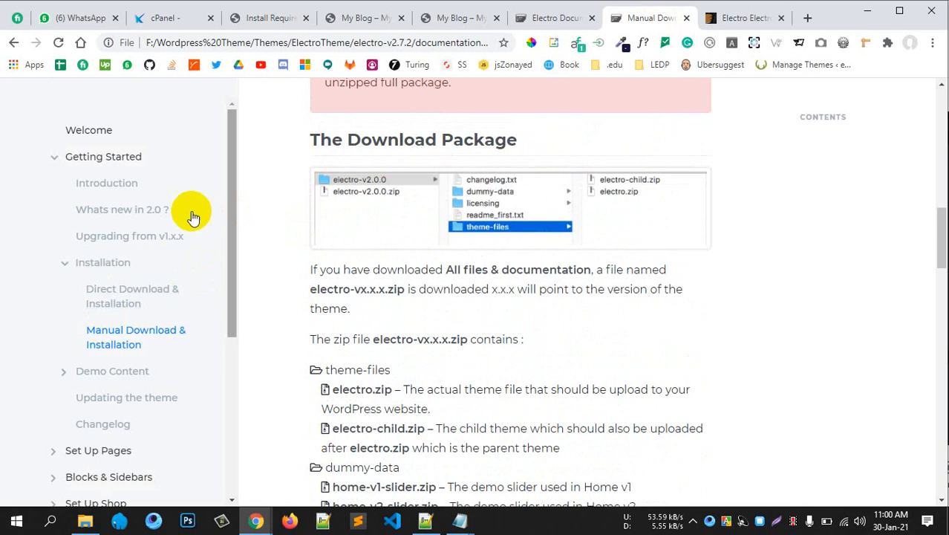
scroll(133, 306, "down", 1)
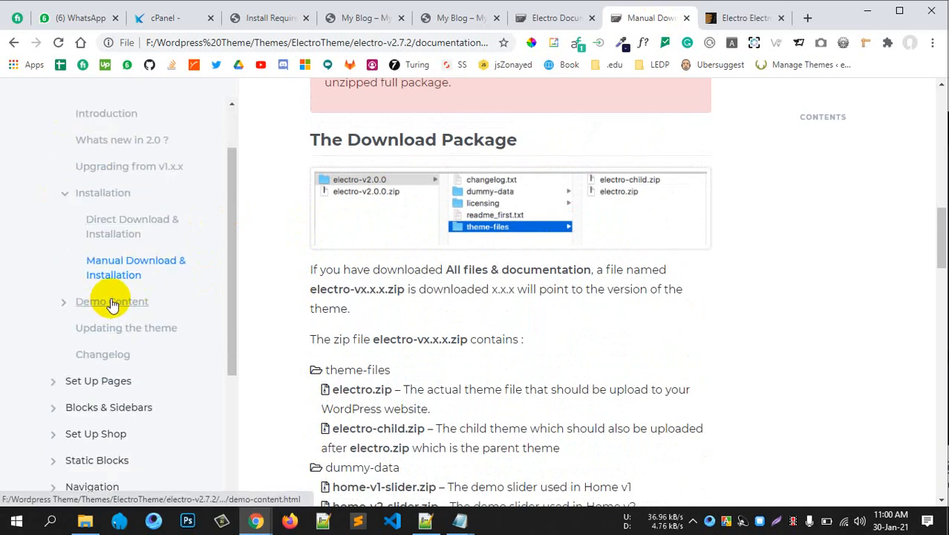
left_click(111, 303)
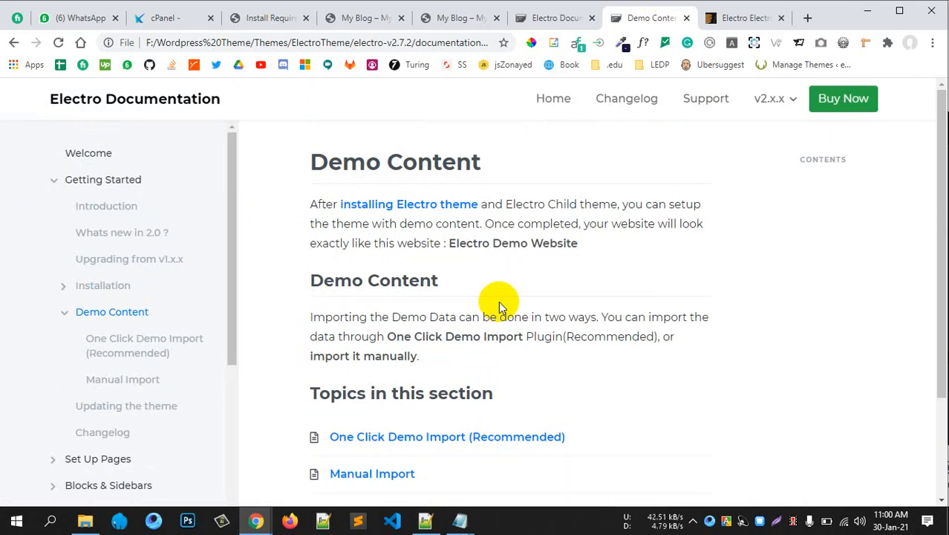
scroll(512, 308, "down", 2)
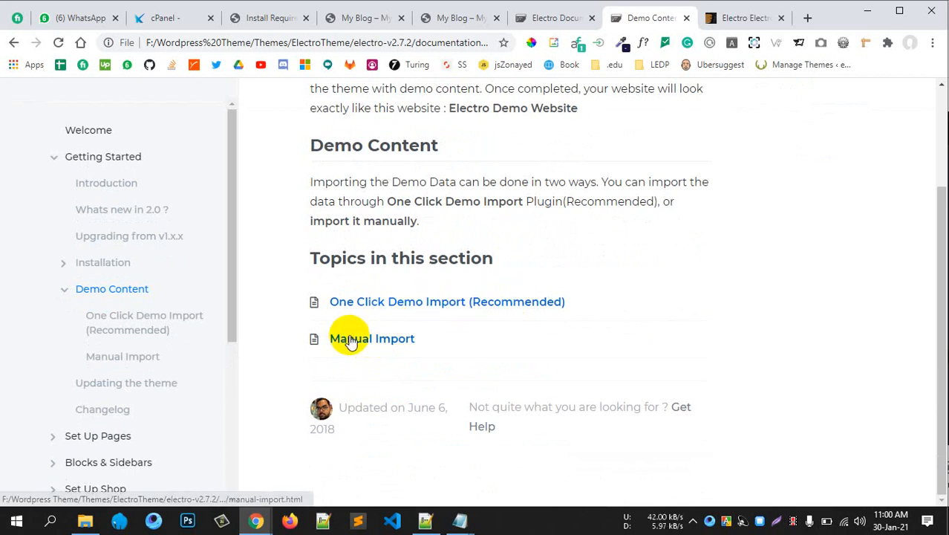
left_click(382, 303)
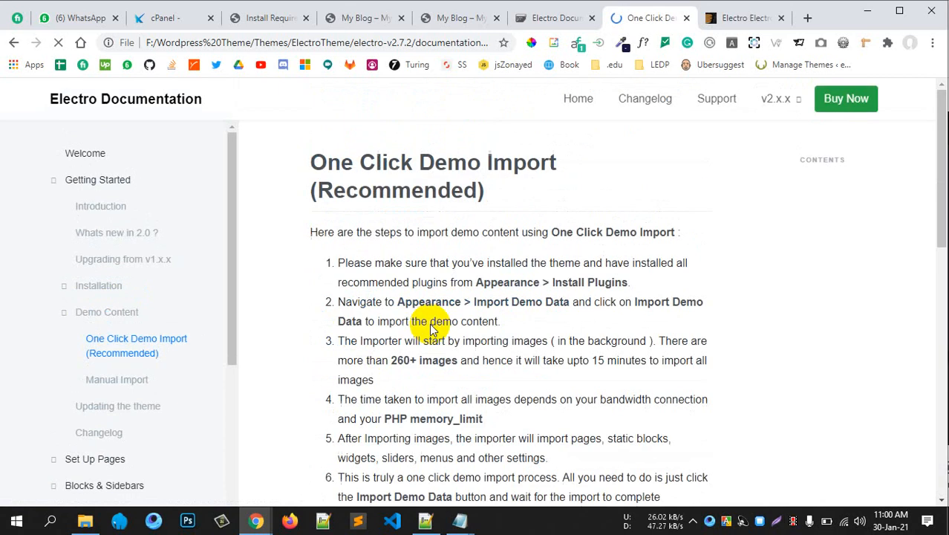
Step: Read the One Click Demo Import instructions, highlighting the Install Plugins step and the Appearance > Import Demo Data path
scroll(423, 324, "down", 2)
left_click_drag(634, 162, 609, 161)
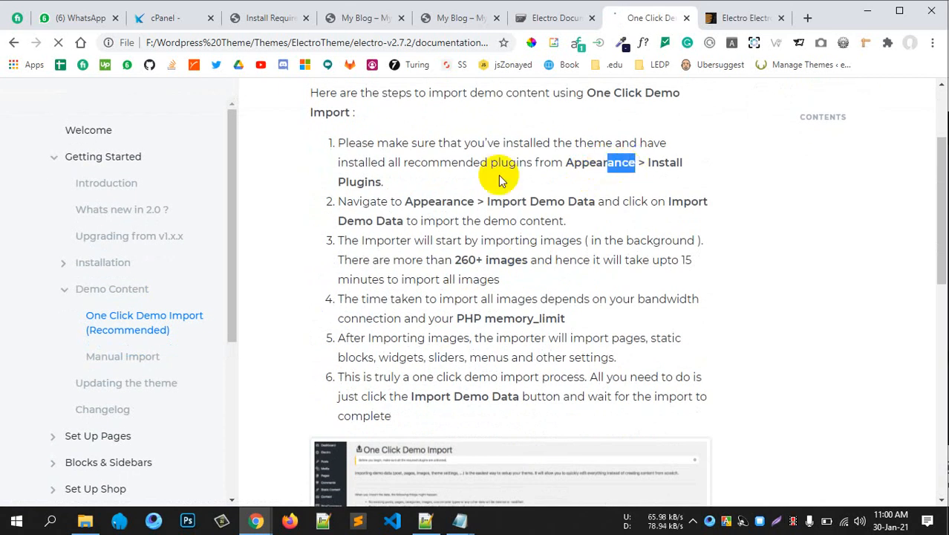
left_click_drag(348, 181, 386, 182)
left_click_drag(446, 209, 631, 201)
left_click(631, 201)
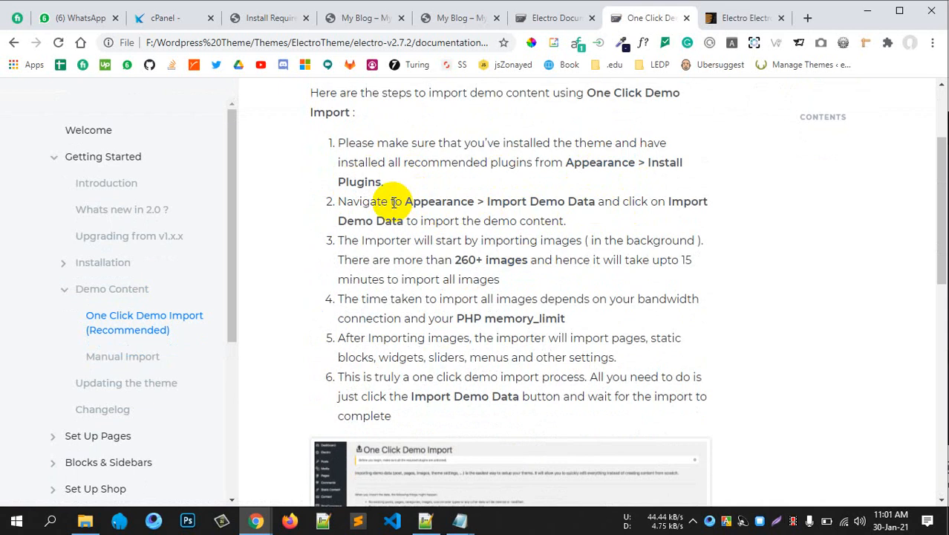
double_click(453, 202)
left_click(376, 199)
left_click_drag(404, 202, 598, 205)
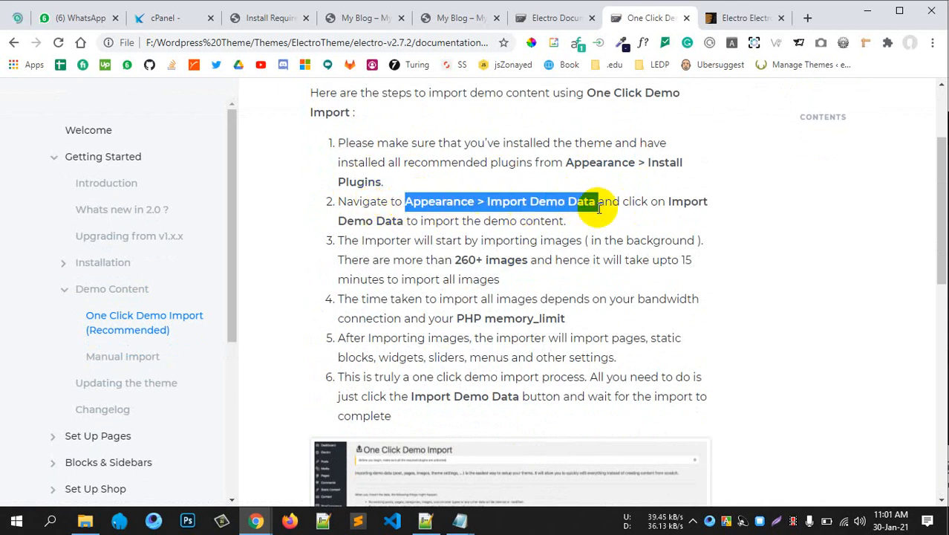
Step: Return to the WordPress admin, check the Appearance entries for Import Demo Data and reload the Install Required Plugins page
left_click(257, 18)
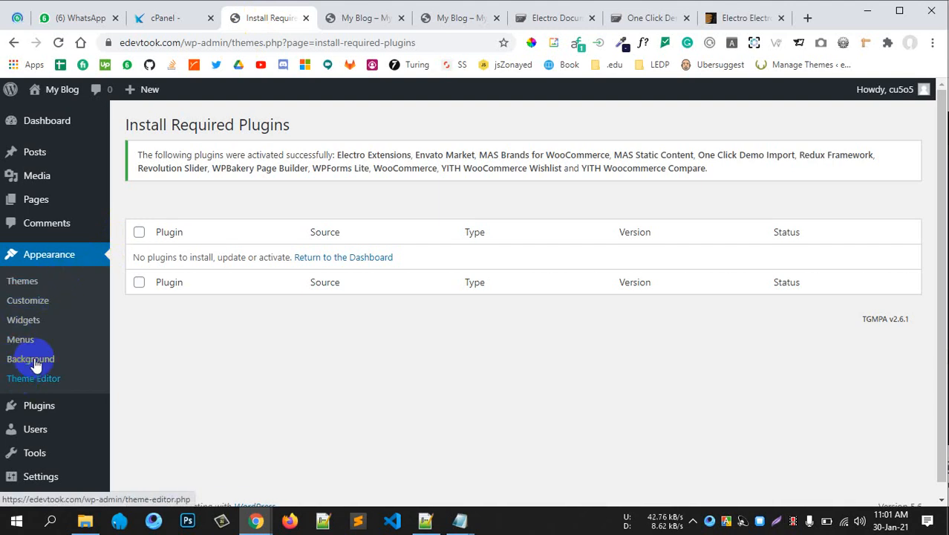
scroll(186, 312, "down", 1)
scroll(184, 311, "up", 1)
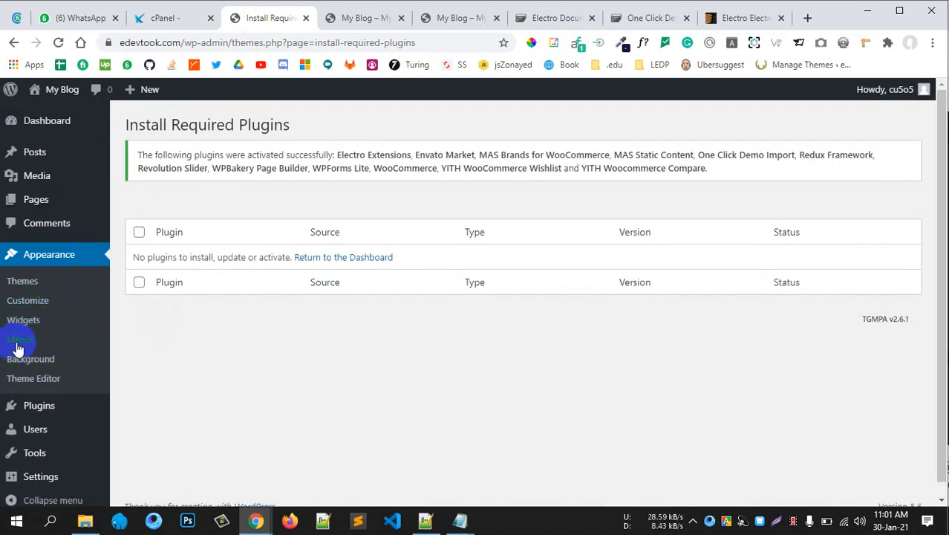
left_click(59, 43)
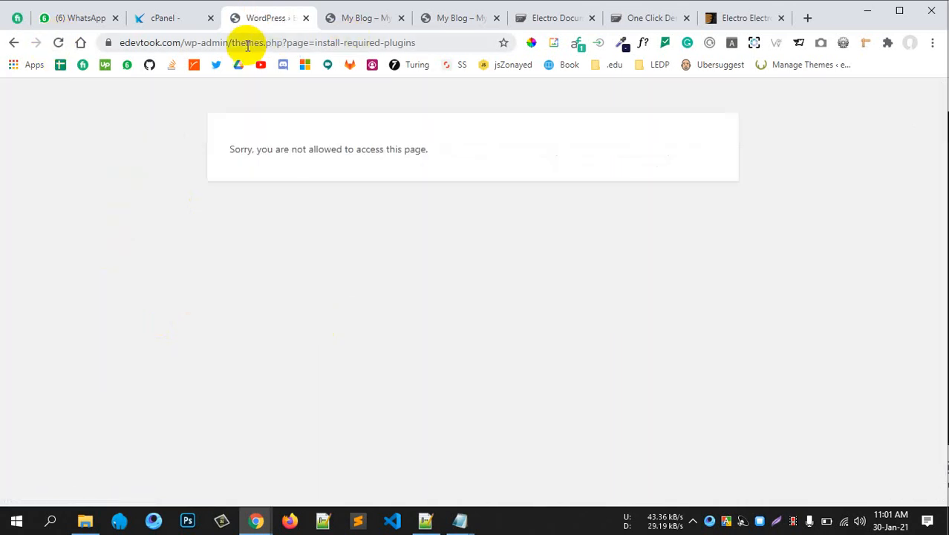
Step: Load the admin dashboard at edevtook.com/wp-admin/ and look through its widgets and the menu entries of the activated plugins
left_click_drag(234, 42, 518, 46)
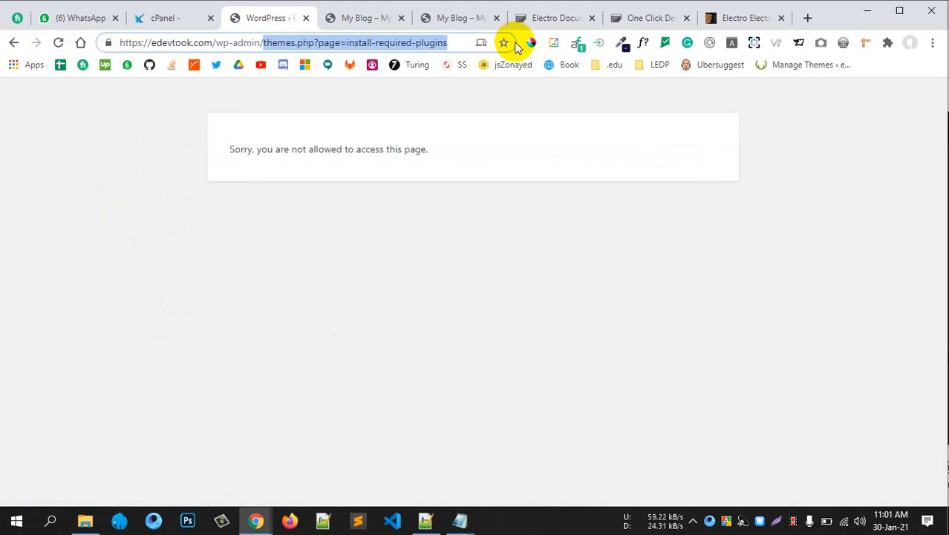
key("BackSpace")
key("Return")
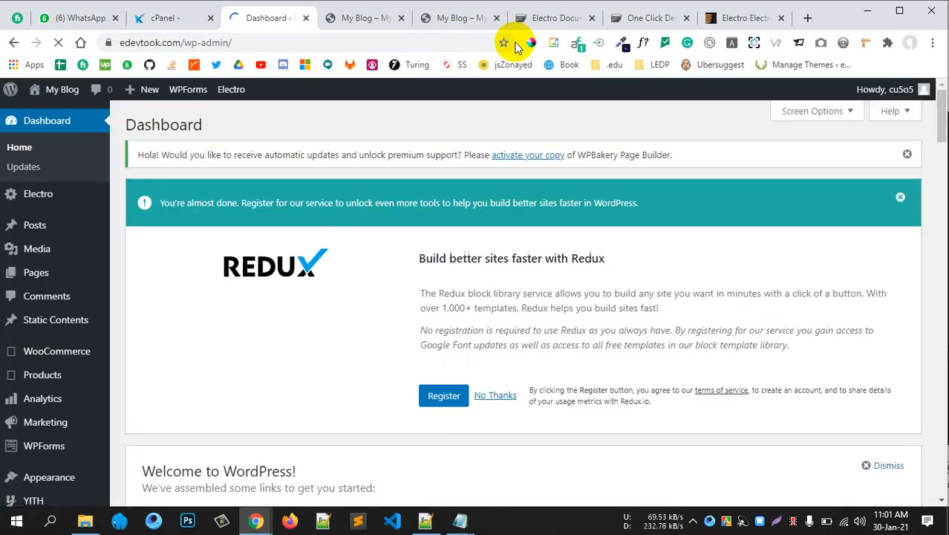
scroll(445, 256, "down", 5)
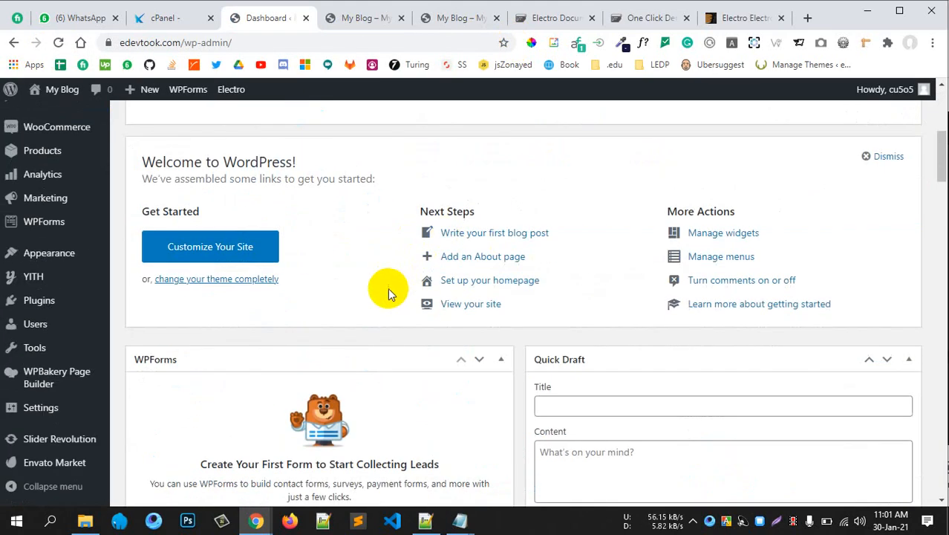
scroll(326, 312, "down", 5)
scroll(260, 319, "up", 4)
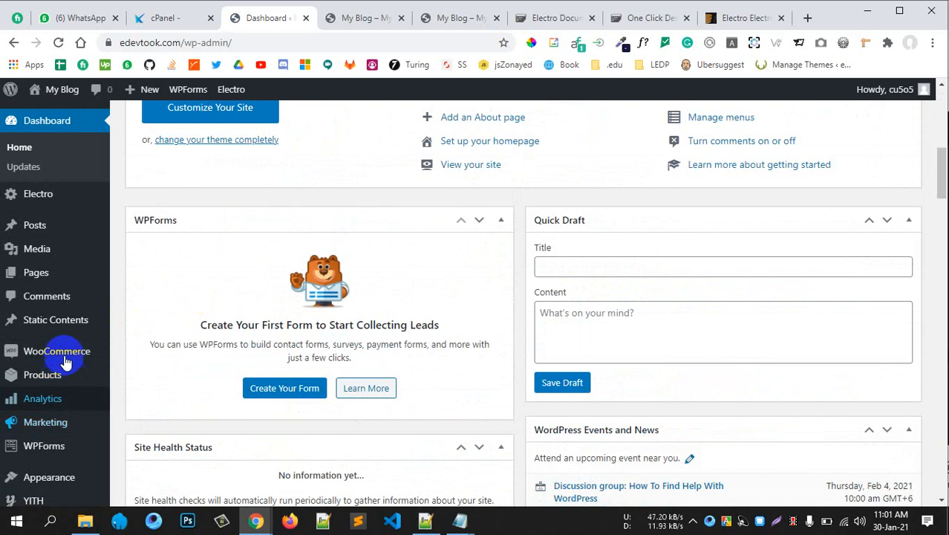
Step: Open the One Click Demo Import page of the Electro theme and look over its import instructions
scroll(36, 375, "down", 4)
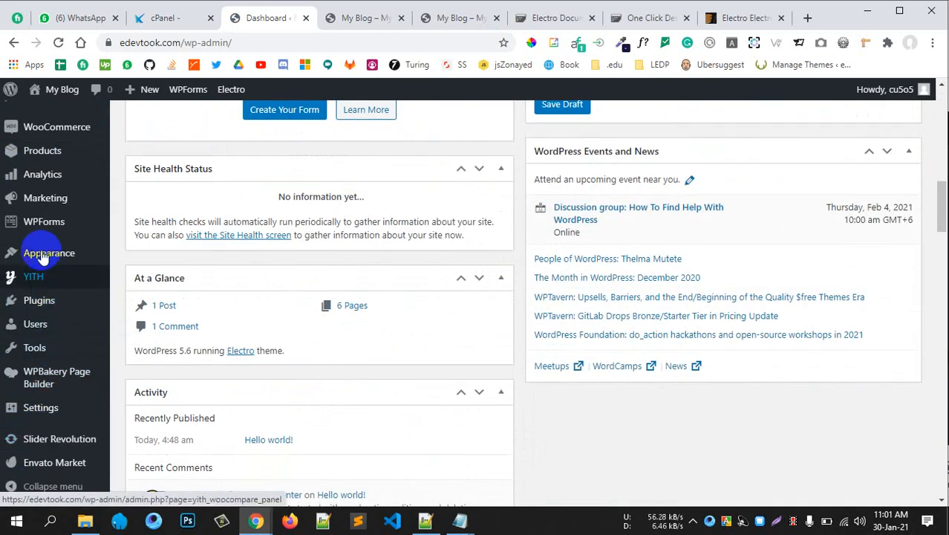
scroll(50, 416, "down", 4)
mouse_move(50, 262)
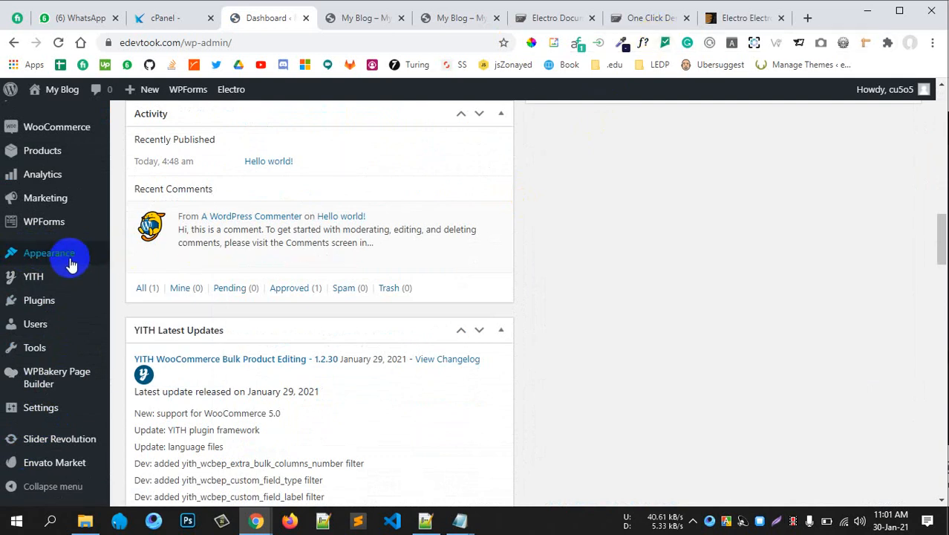
left_click(148, 361)
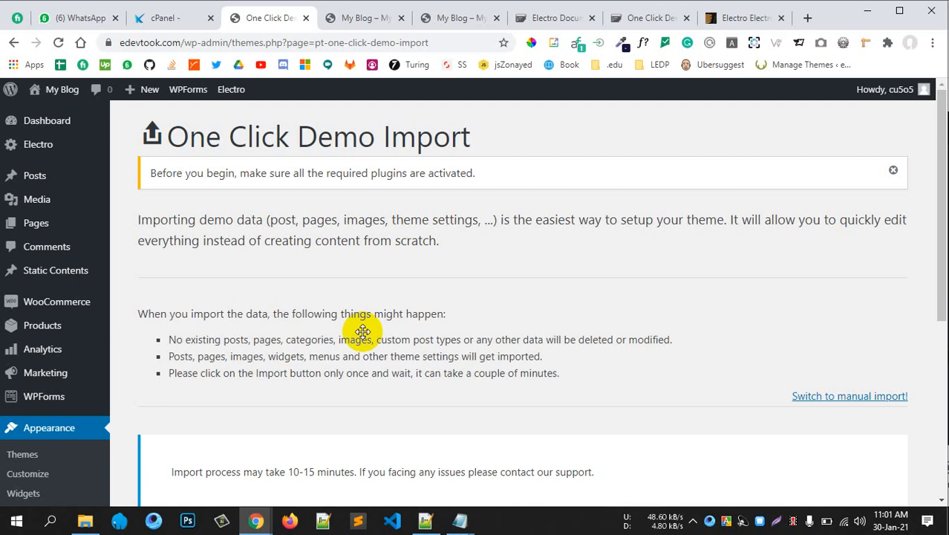
scroll(363, 332, "down", 5)
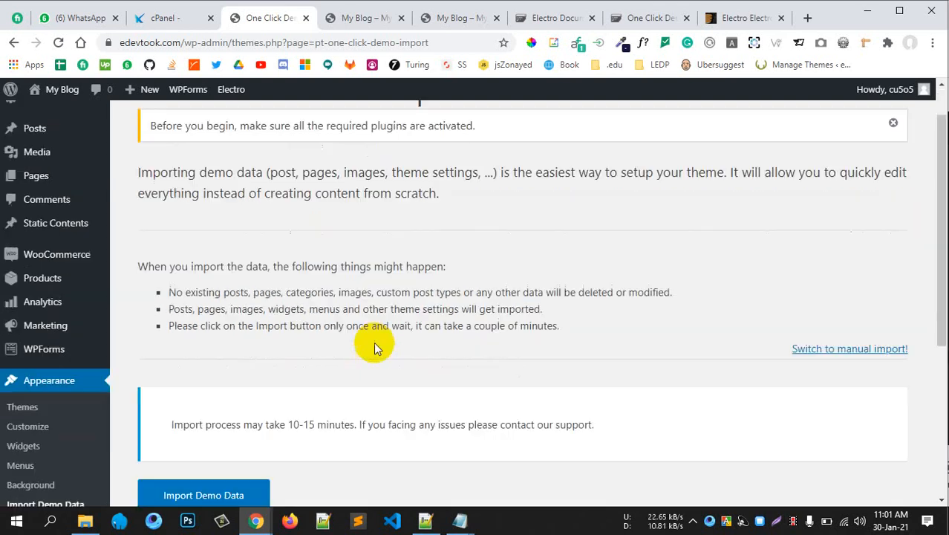
scroll(201, 286, "up", 2)
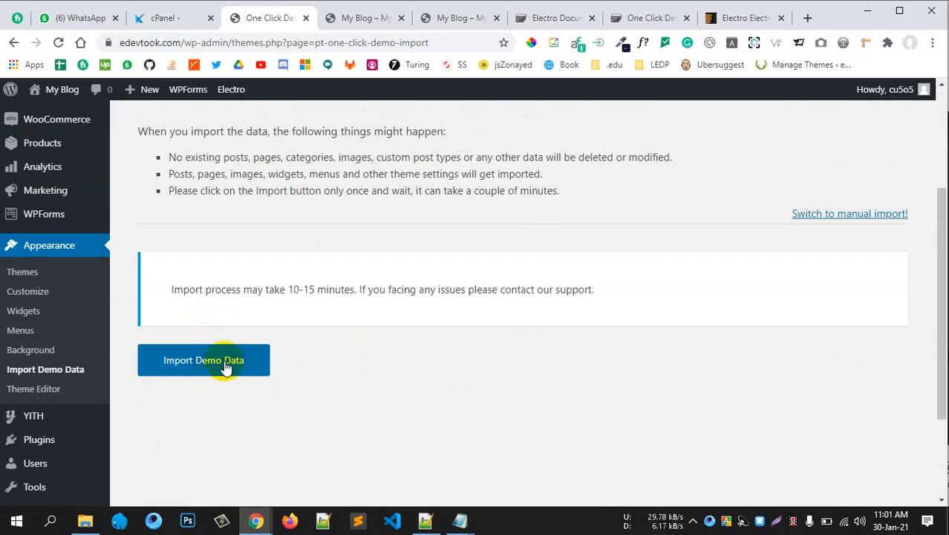
scroll(432, 372, "up", 3)
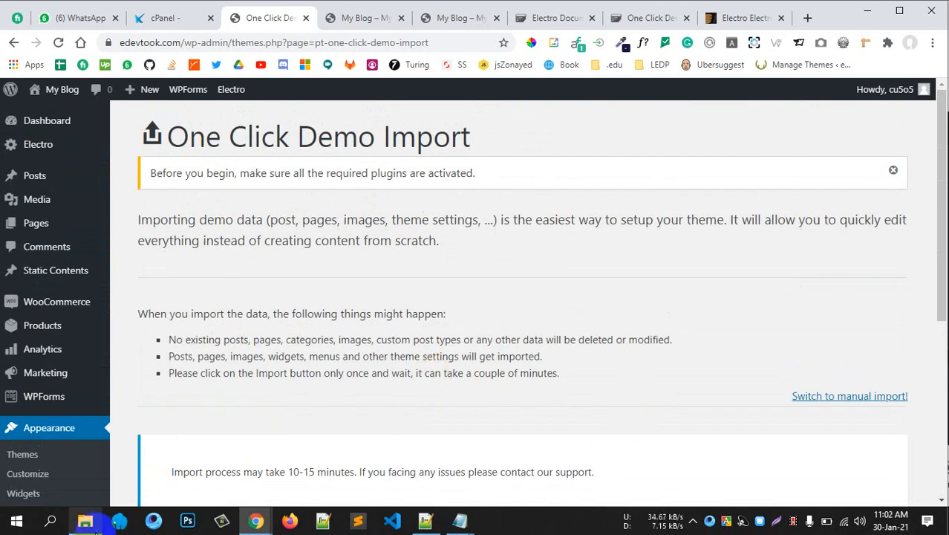
Step: In File Explorer, inspect the demo files in the dummy-data/lite folder of electro-v2.7.2, and return to the browser
left_click(84, 520)
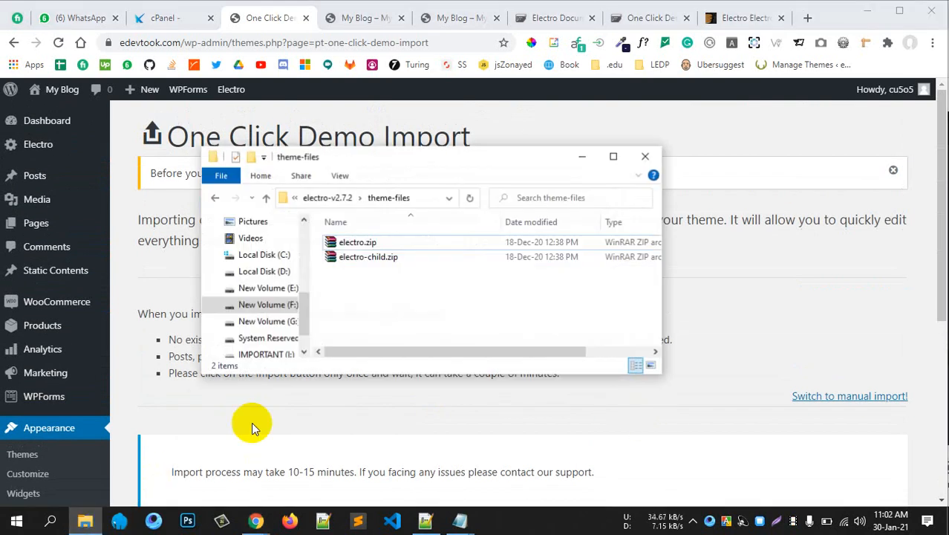
left_click(266, 196)
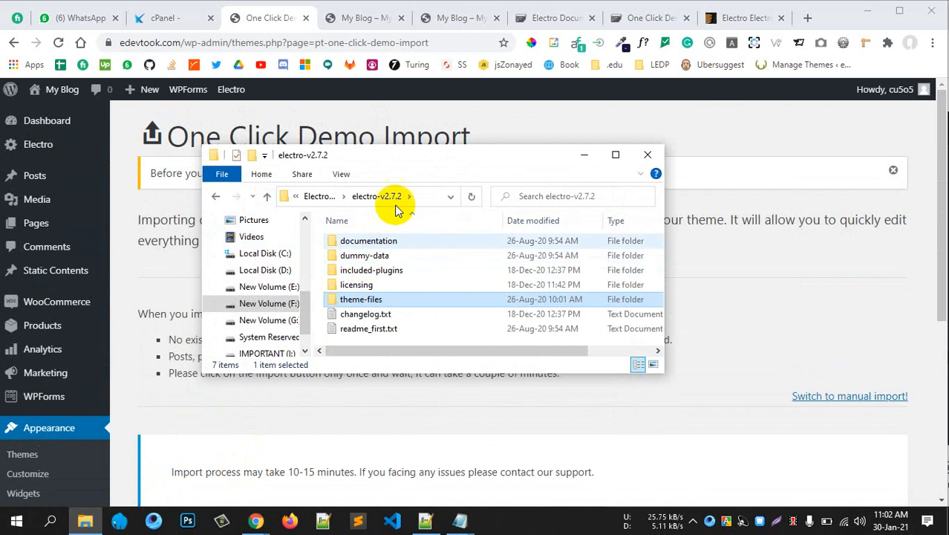
left_click_drag(395, 155, 340, 156)
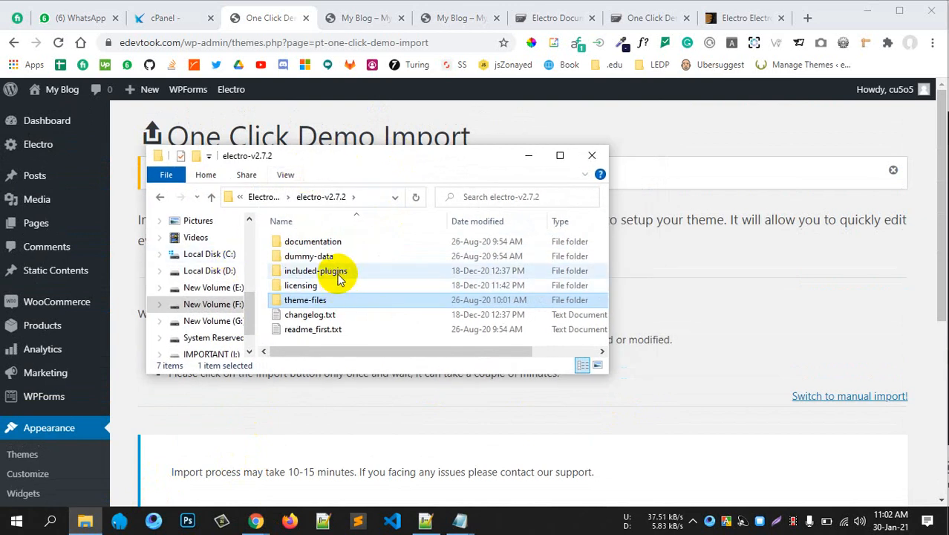
left_click(304, 260)
double_click(303, 260)
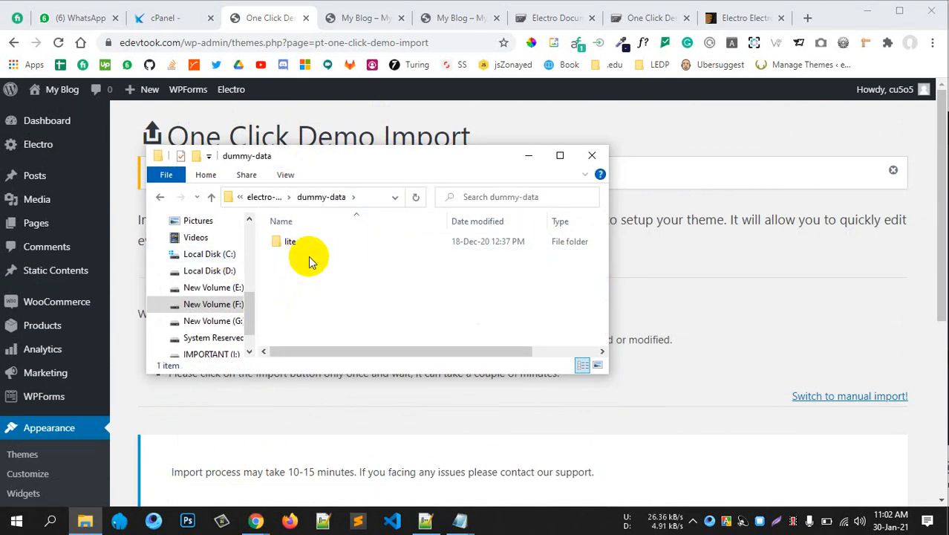
double_click(312, 243)
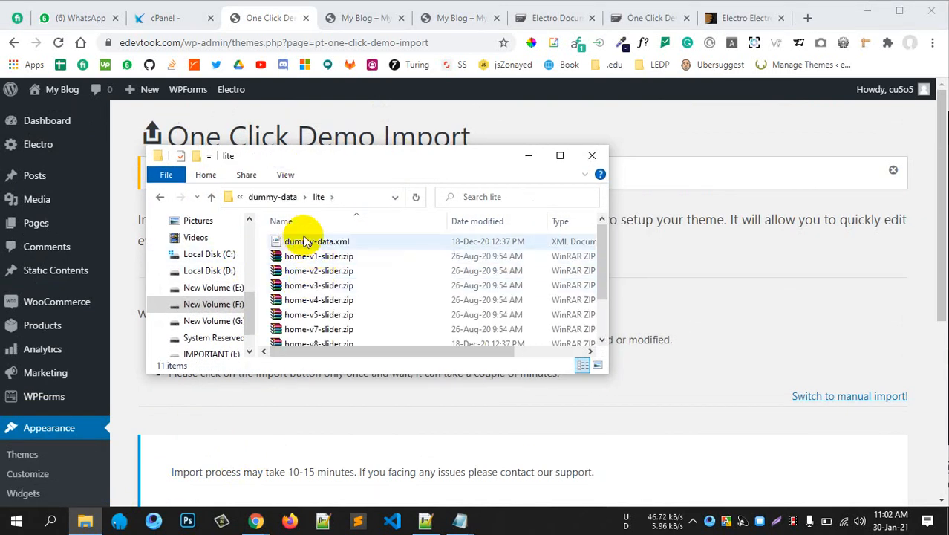
left_click(399, 156)
left_click_drag(399, 156, 342, 158)
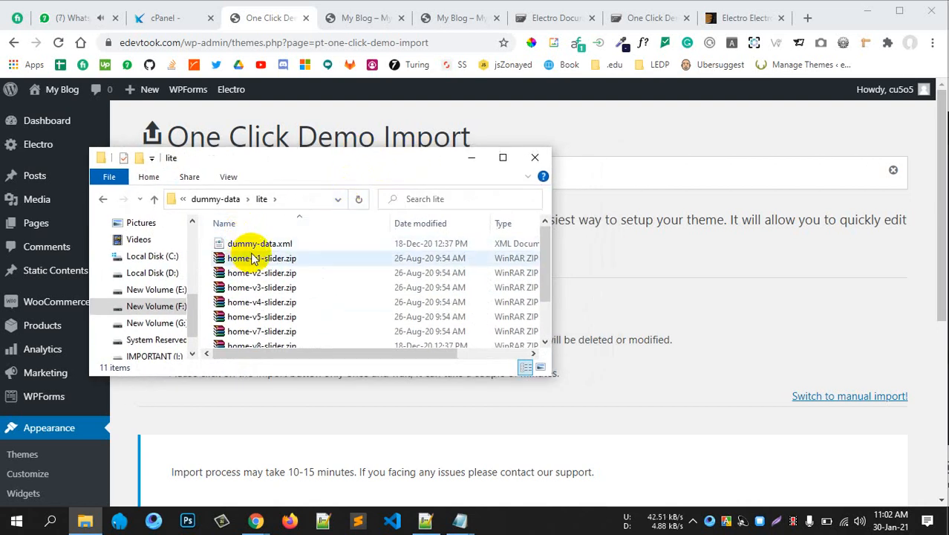
left_click(471, 157)
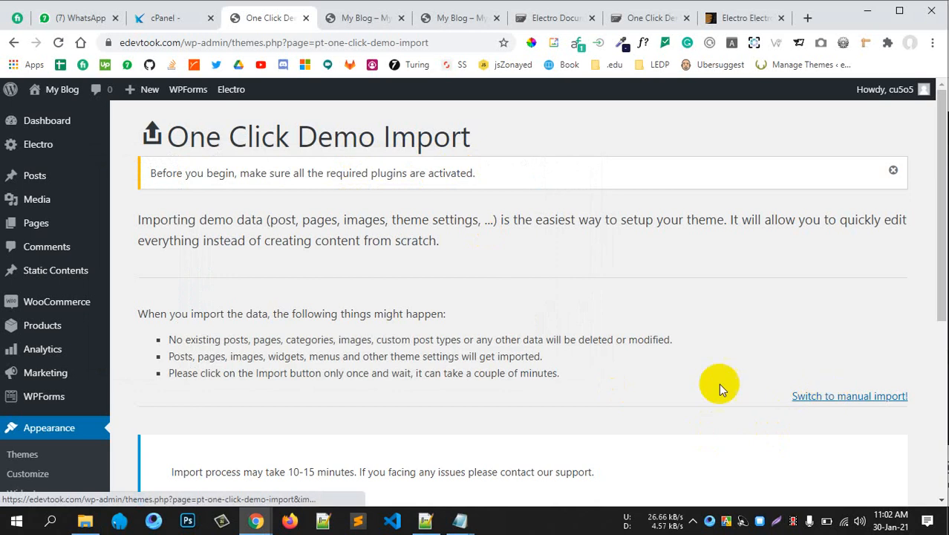
Step: Read the note on the import's duration and start the one-click import of the demo data
scroll(488, 371, "down", 4)
scroll(405, 357, "up", 3)
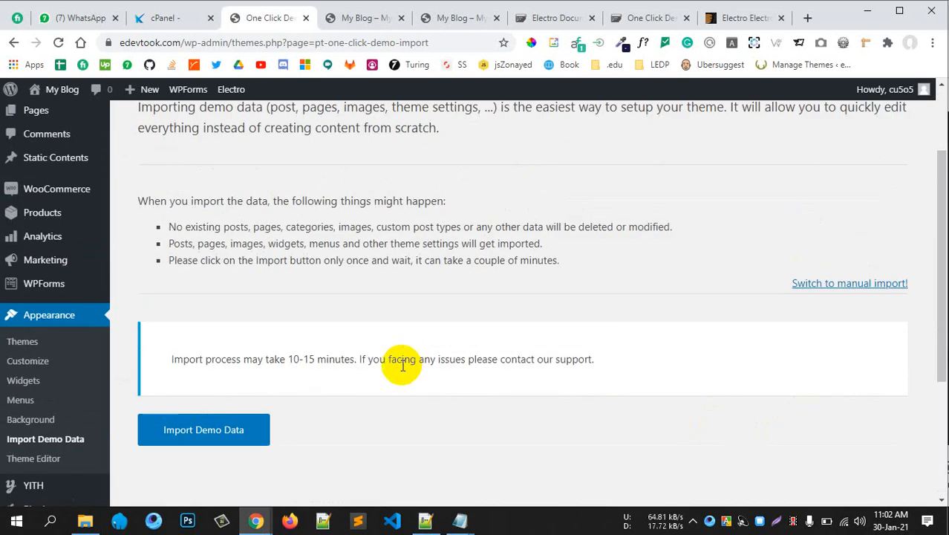
scroll(392, 377, "down", 2)
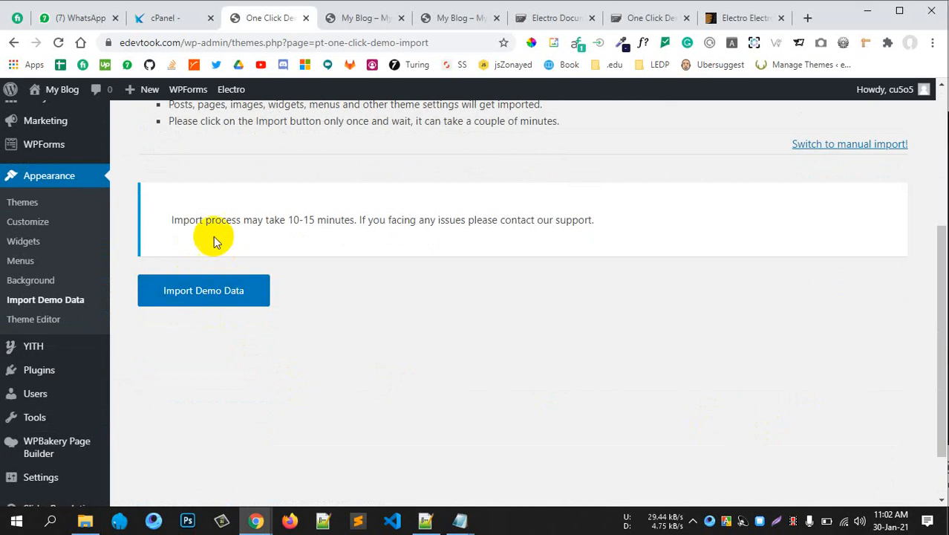
left_click_drag(183, 220, 587, 220)
left_click(541, 282)
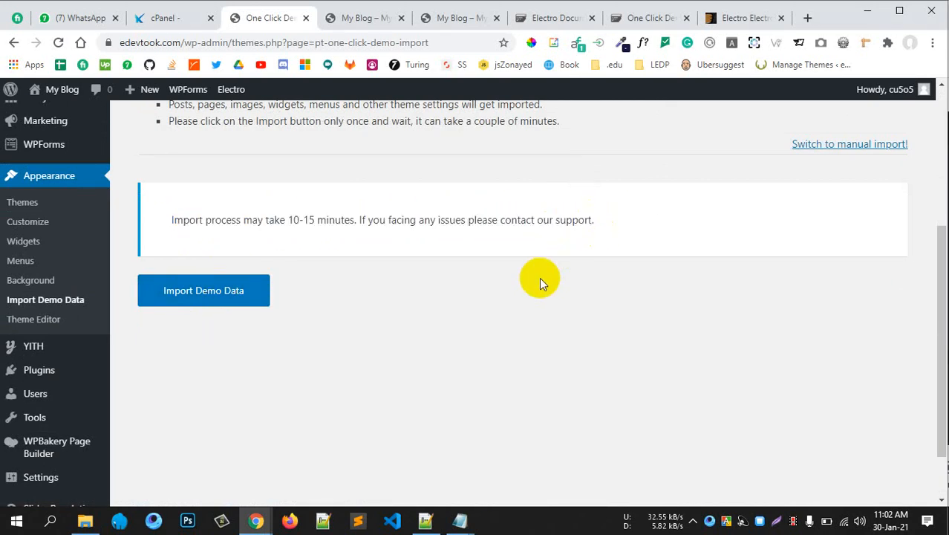
left_click(214, 298)
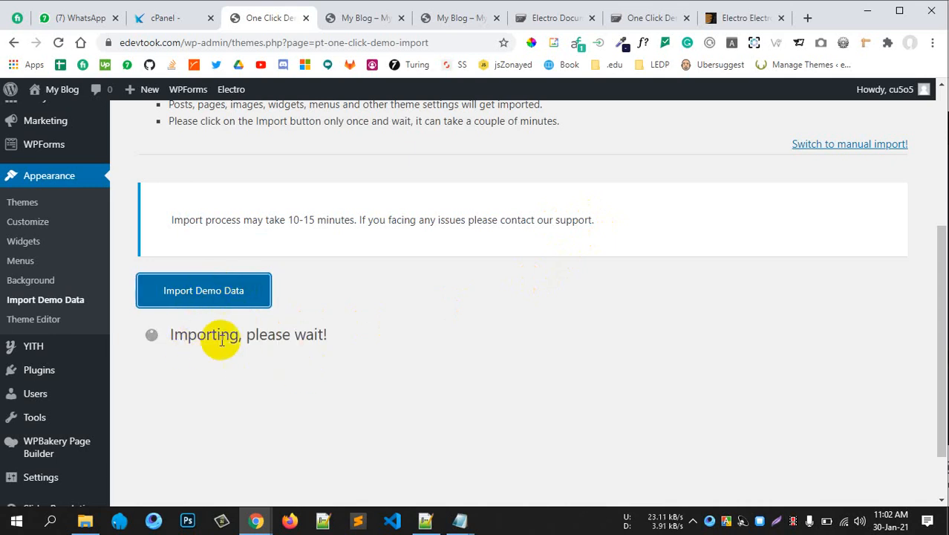
Step: Examine the site's current front page while the import runs, and return to the demo import page
left_click(659, 18)
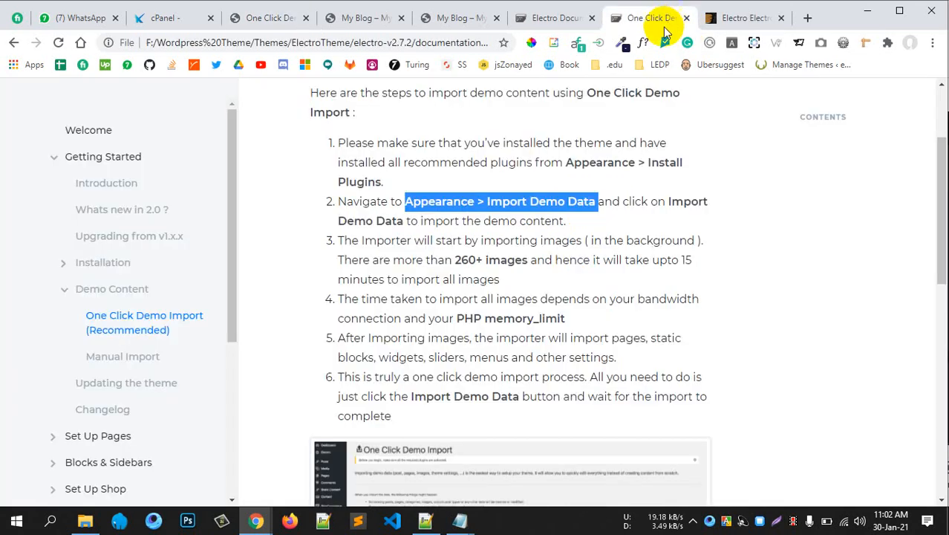
left_click(429, 18)
left_click(341, 18)
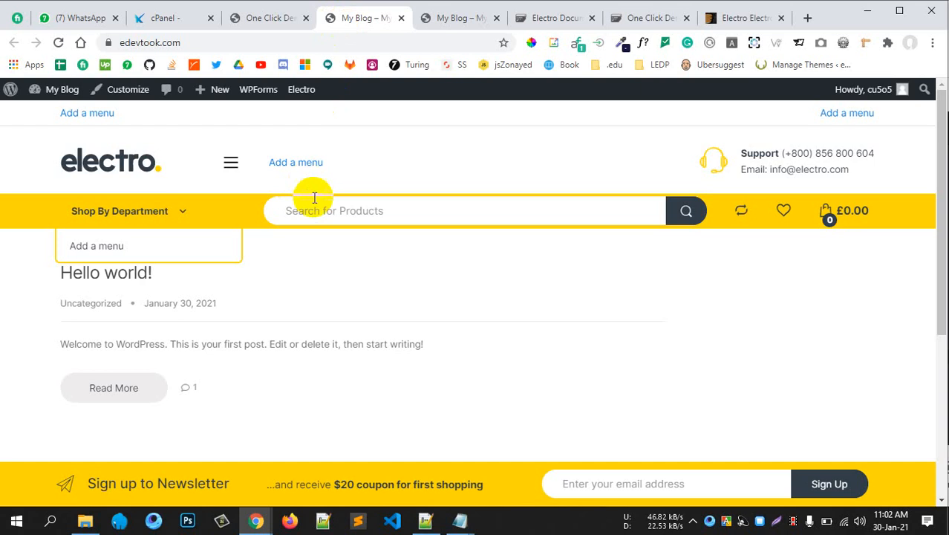
scroll(403, 313, "down", 3)
scroll(402, 314, "up", 3)
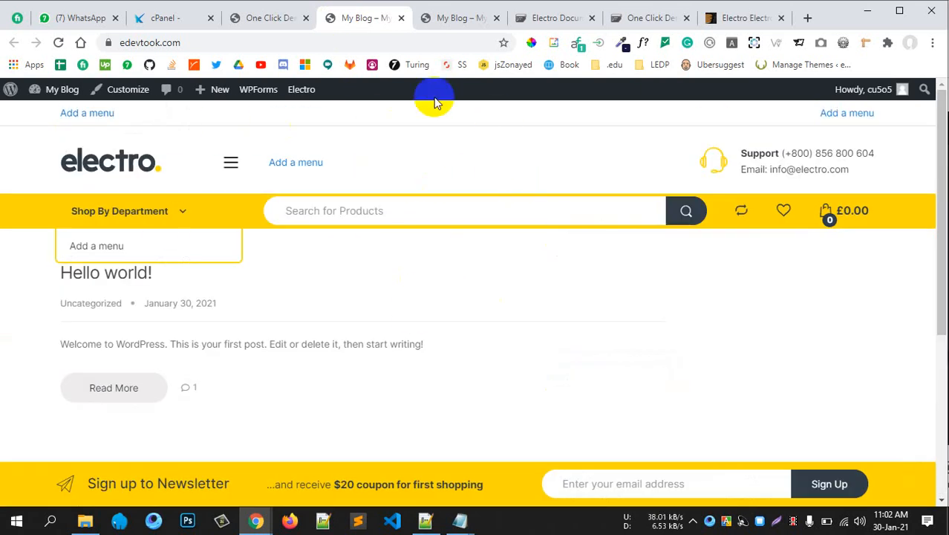
left_click(272, 18)
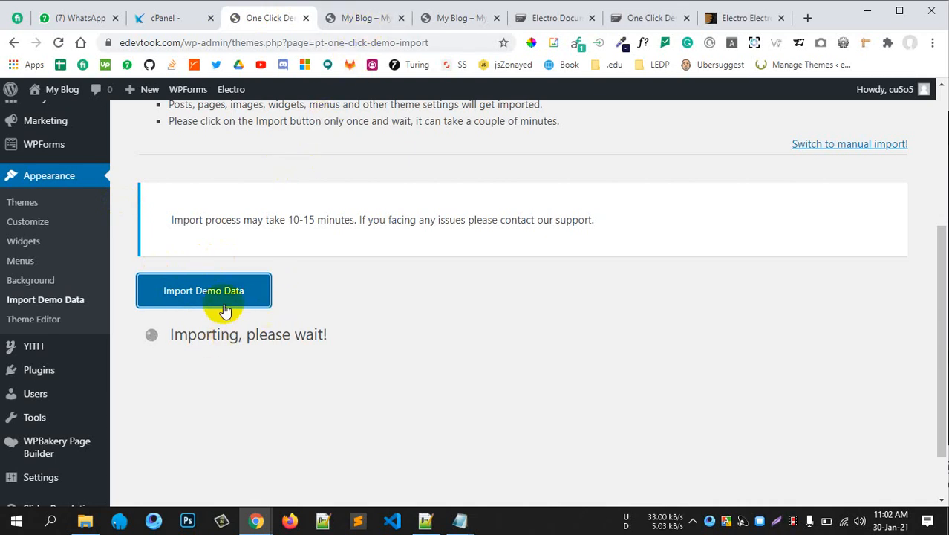
Step: Open the All Products list in a separate browser tab, and switch that tab to the All Posts list
scroll(71, 237, "up", 2)
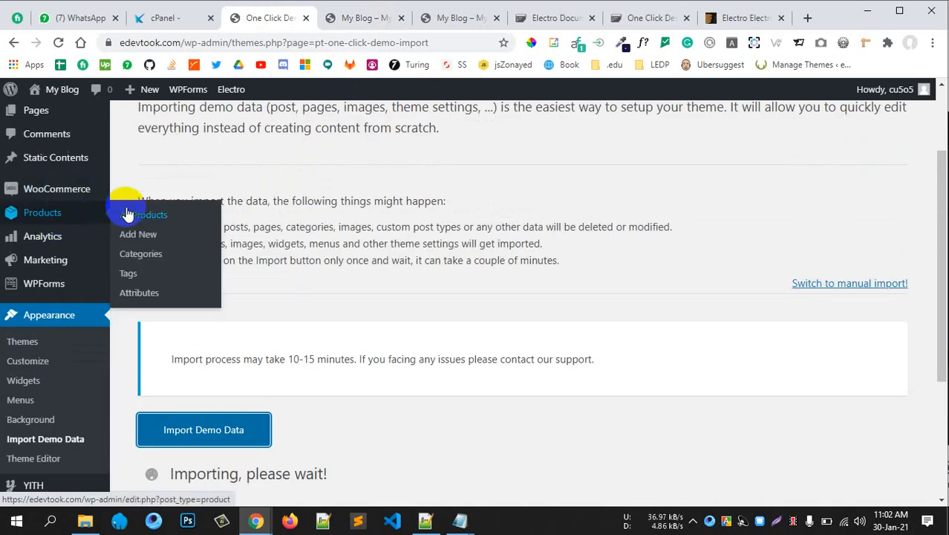
right_click(129, 215)
left_click(152, 220)
left_click(323, 18)
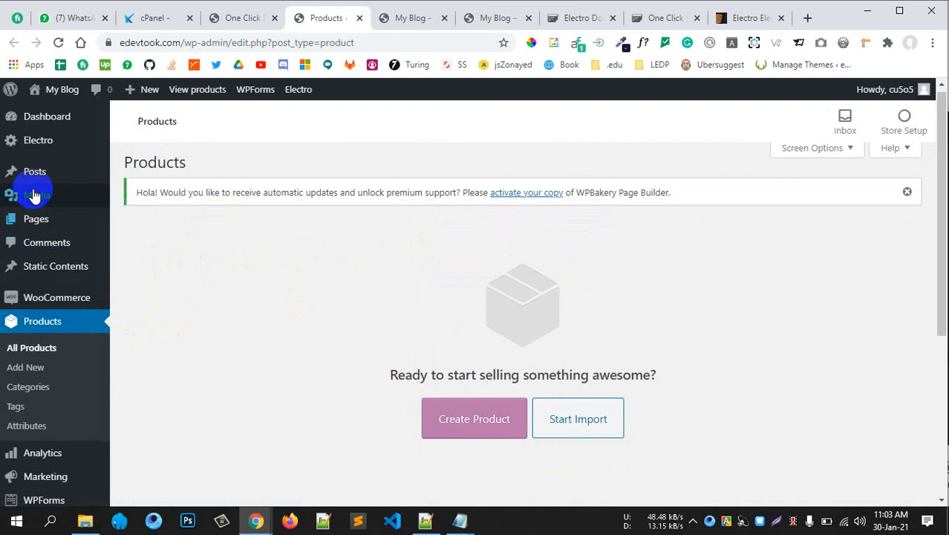
mouse_move(32, 175)
left_click(127, 174)
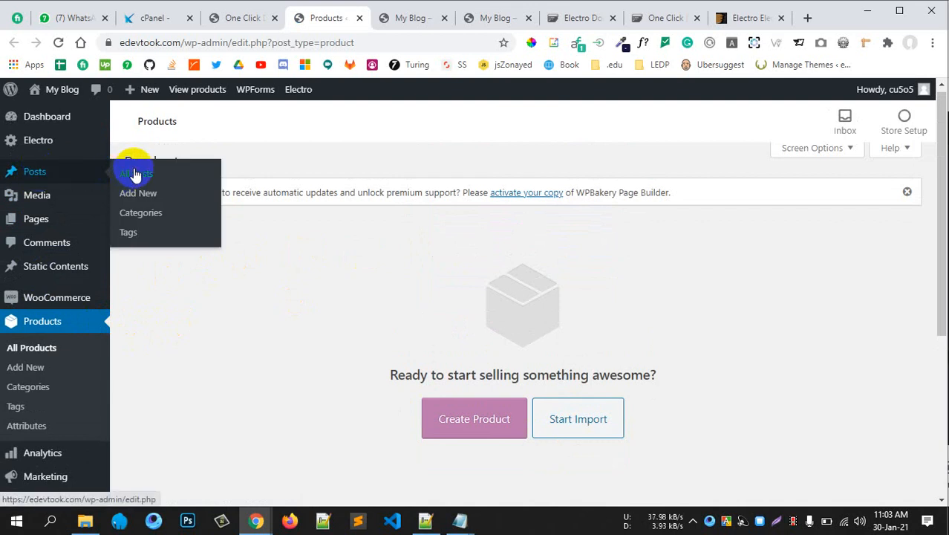
Step: Check the progress of the demo import, comparing it with the current posts list
left_click(229, 21)
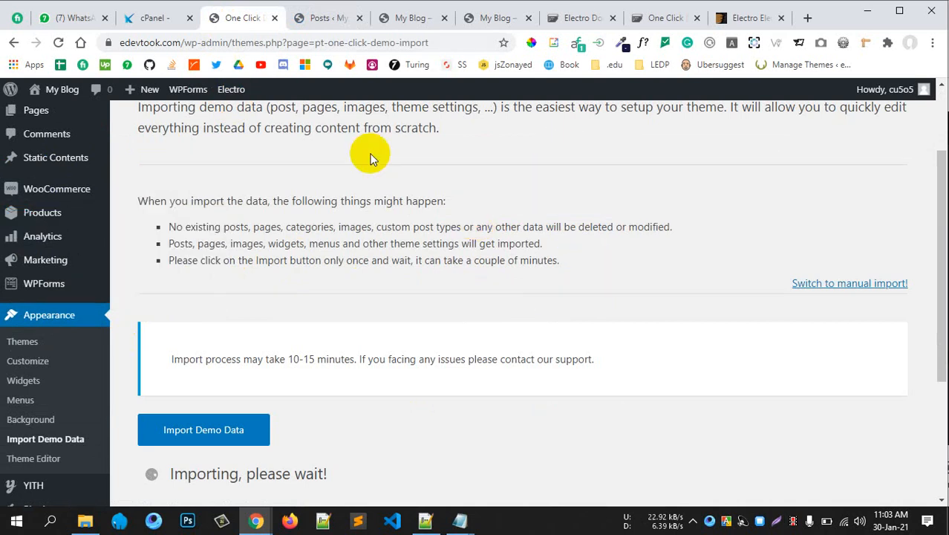
left_click(326, 18)
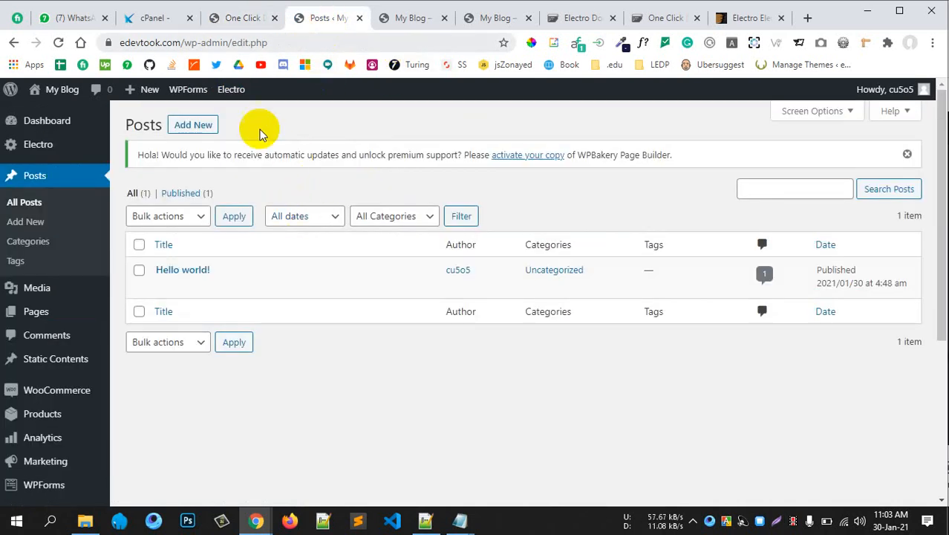
left_click(232, 19)
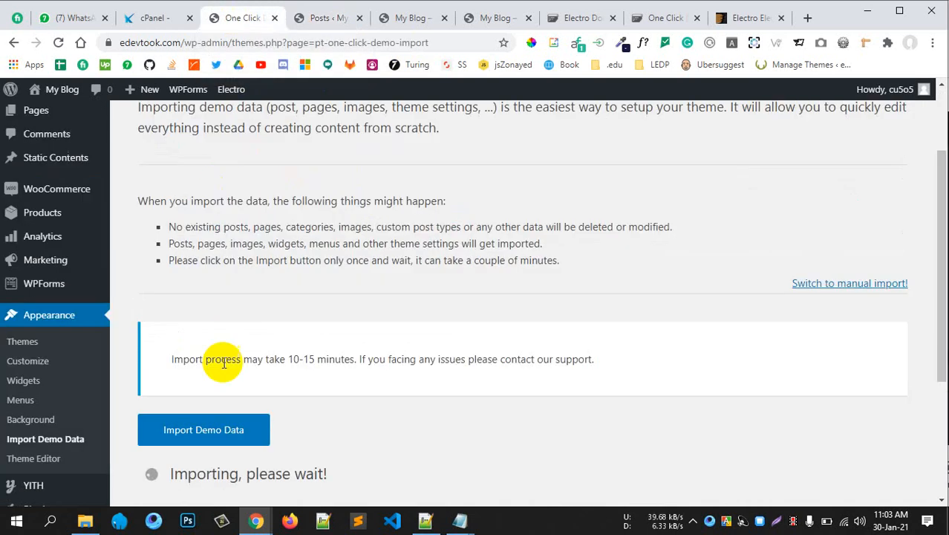
scroll(252, 338, "down", 3)
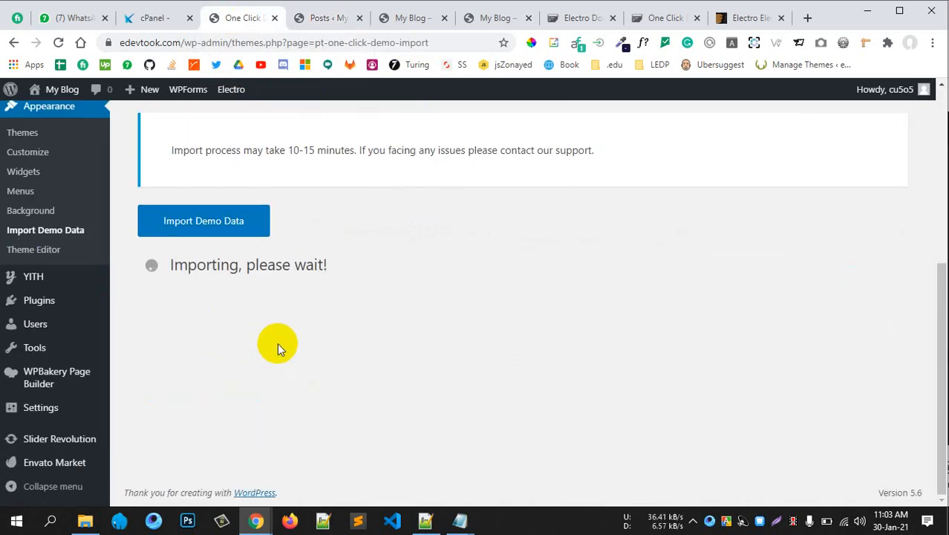
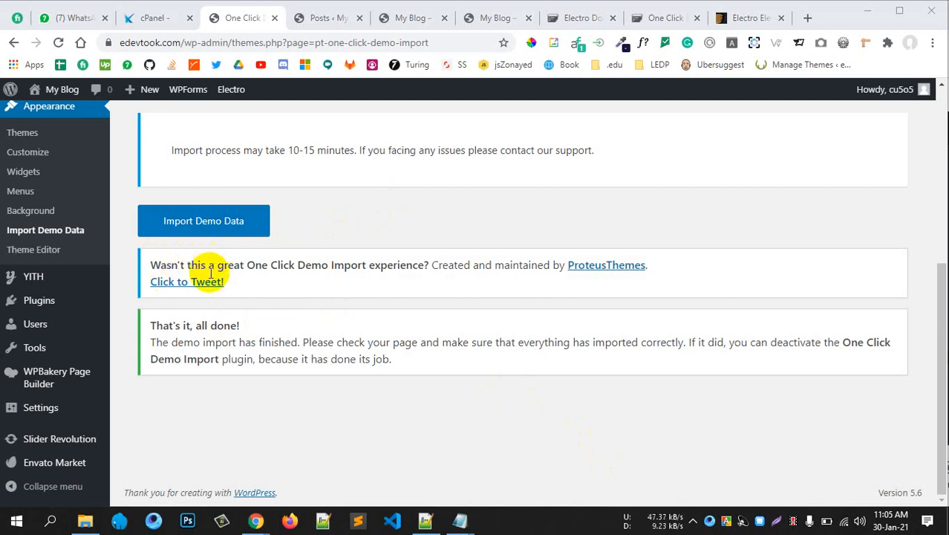
Step: Read the notices below the demo import control about the result of the import
left_click_drag(171, 265, 432, 268)
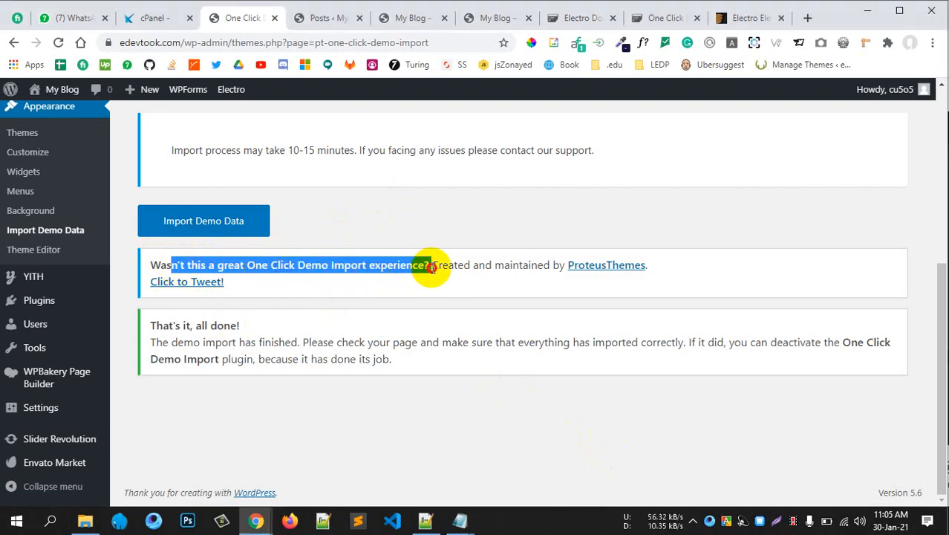
left_click(308, 265)
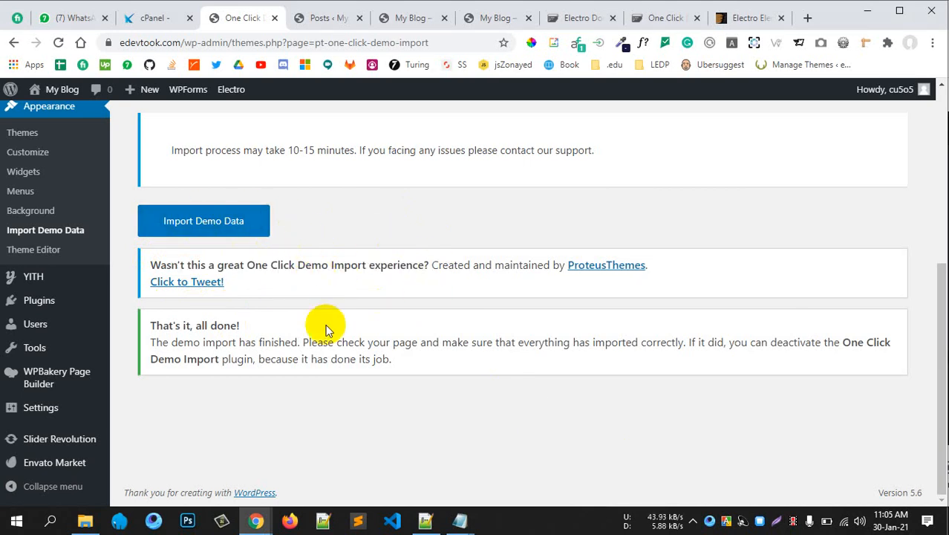
left_click_drag(183, 327, 239, 327)
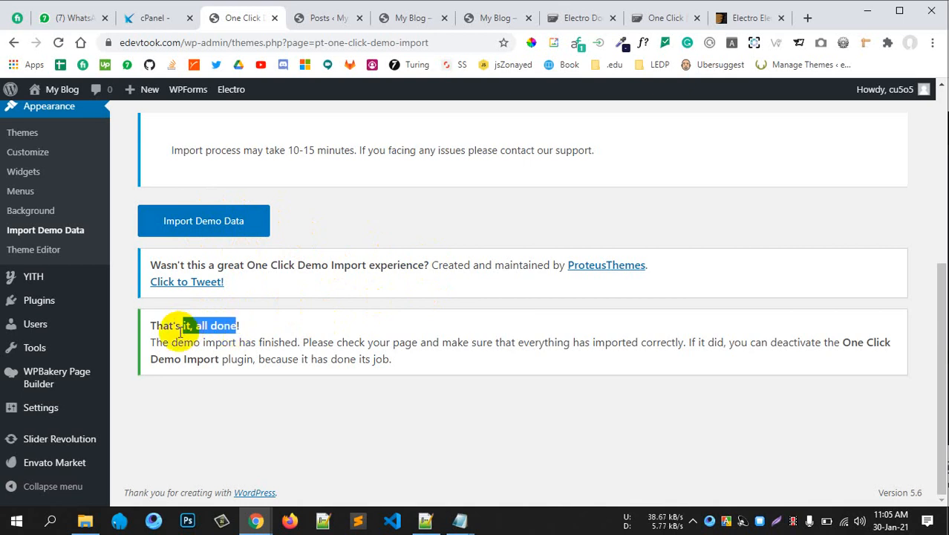
left_click_drag(178, 342, 407, 344)
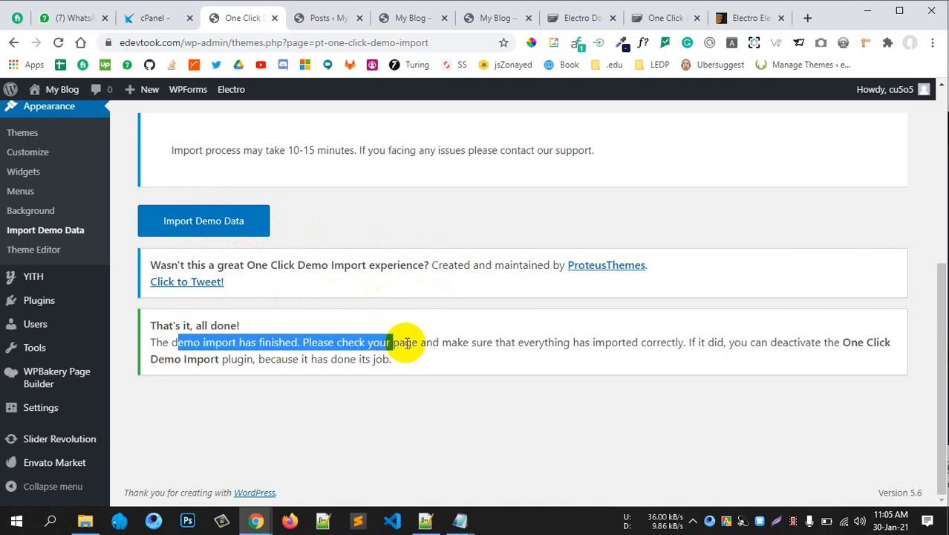
Step: Open the All Products list from the demo import page to check the imported products
scroll(266, 246, "up", 5)
scroll(230, 260, "down", 1)
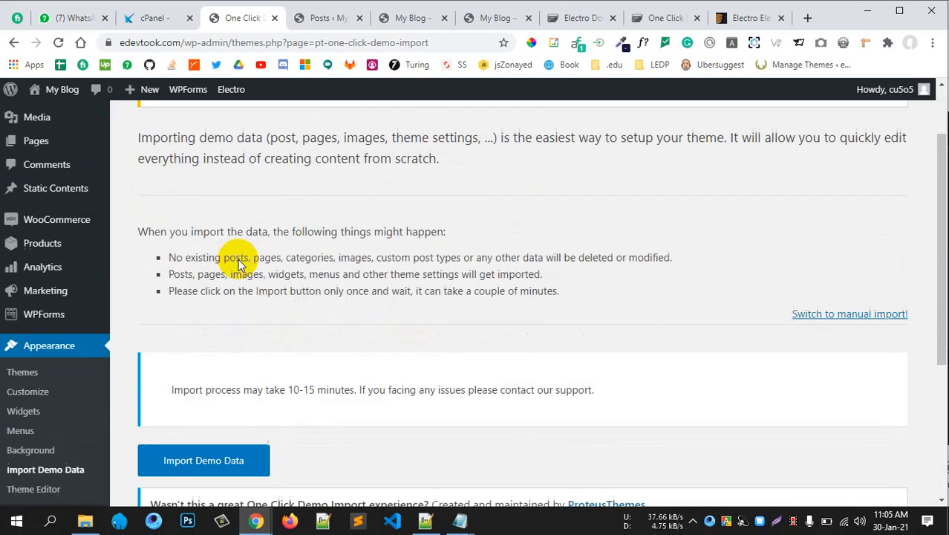
scroll(121, 223, "down", 2)
scroll(70, 206, "up", 1)
left_click(148, 189)
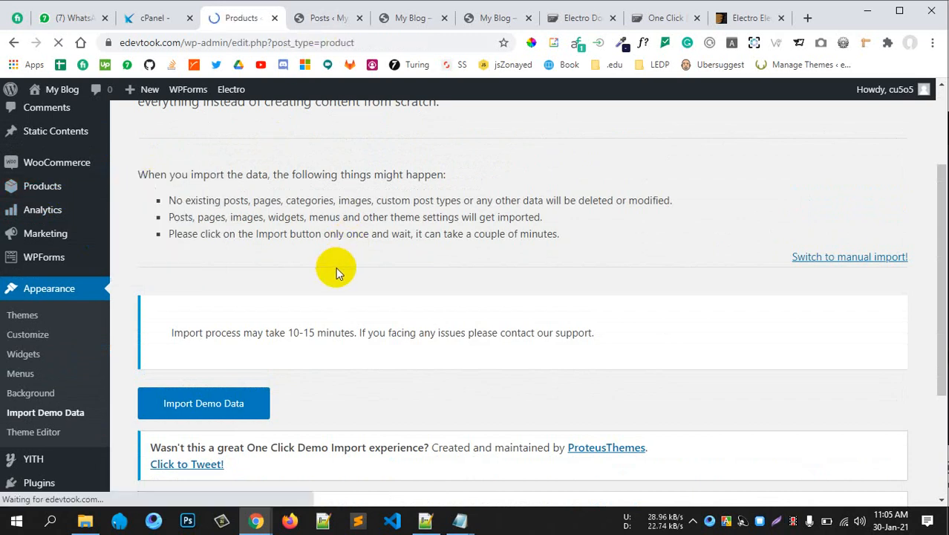
Step: Look through the imported products in the Products list, checking their stock, prices and categories
scroll(438, 236, "down", 2)
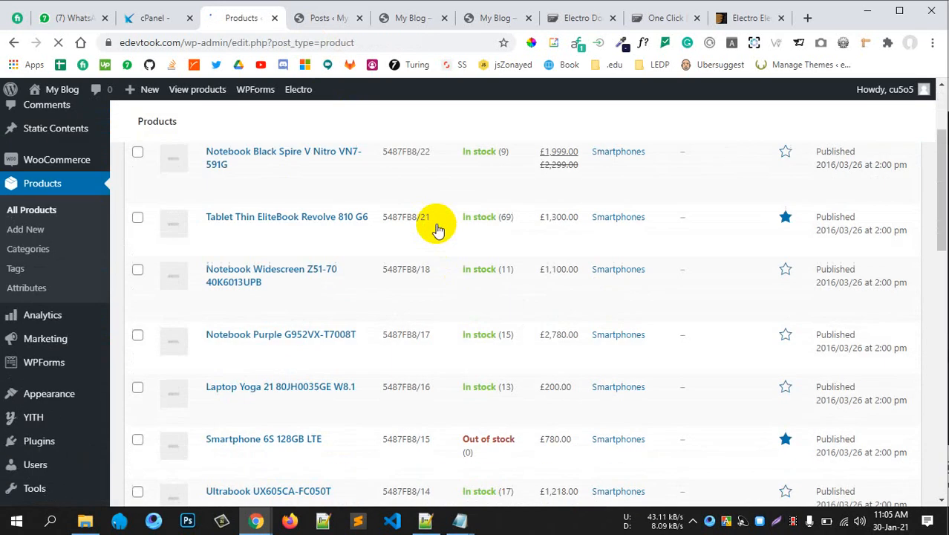
scroll(372, 268, "up", 1)
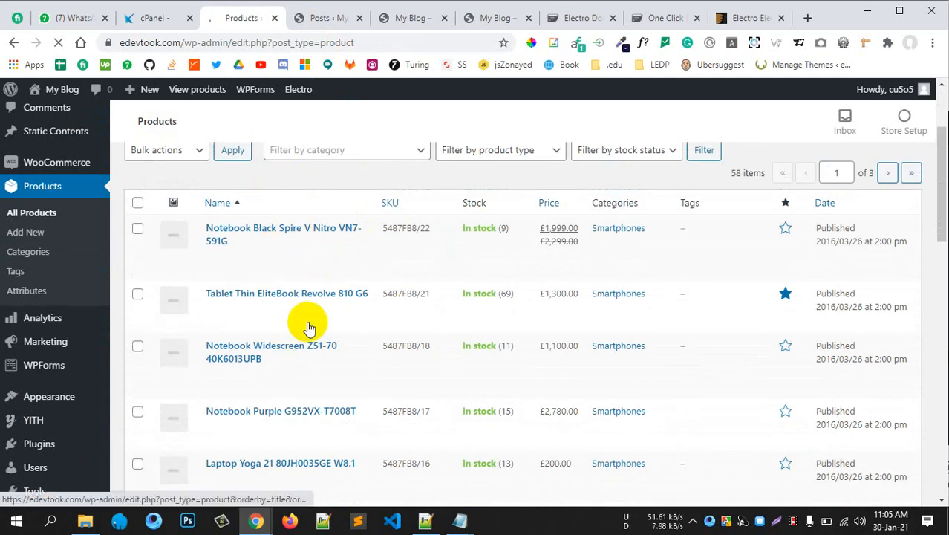
scroll(305, 312, "down", 3)
scroll(303, 312, "up", 5)
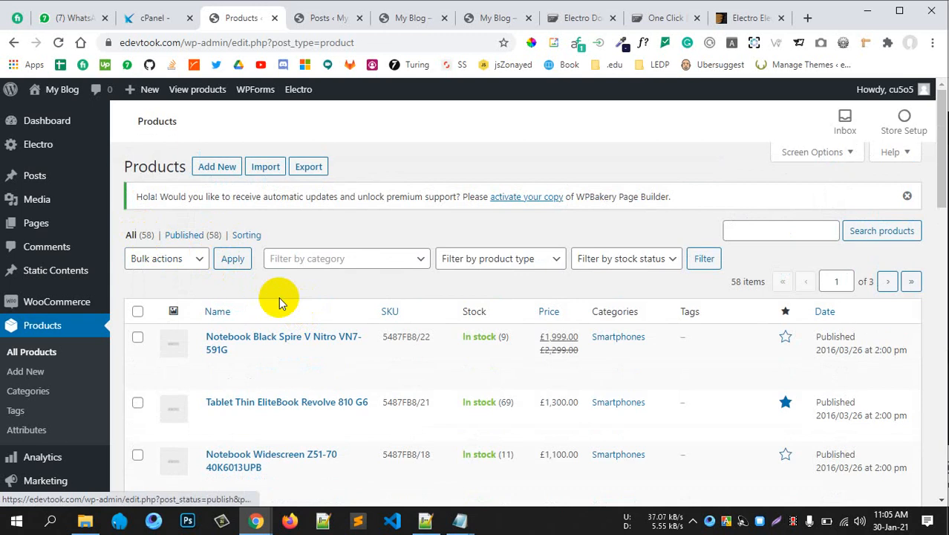
Step: Open the All Posts list and look through the imported blog posts
left_click(29, 178)
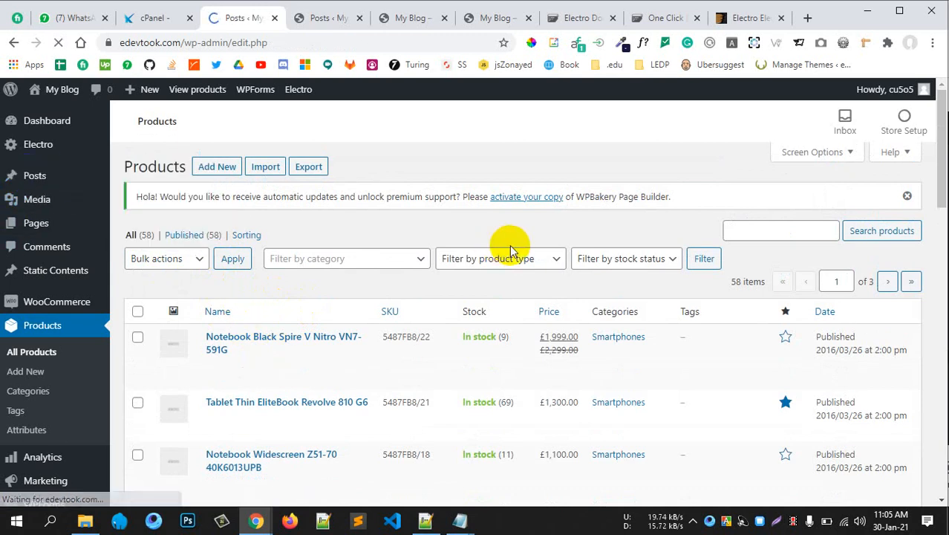
scroll(452, 238, "down", 1)
scroll(453, 246, "down", 4)
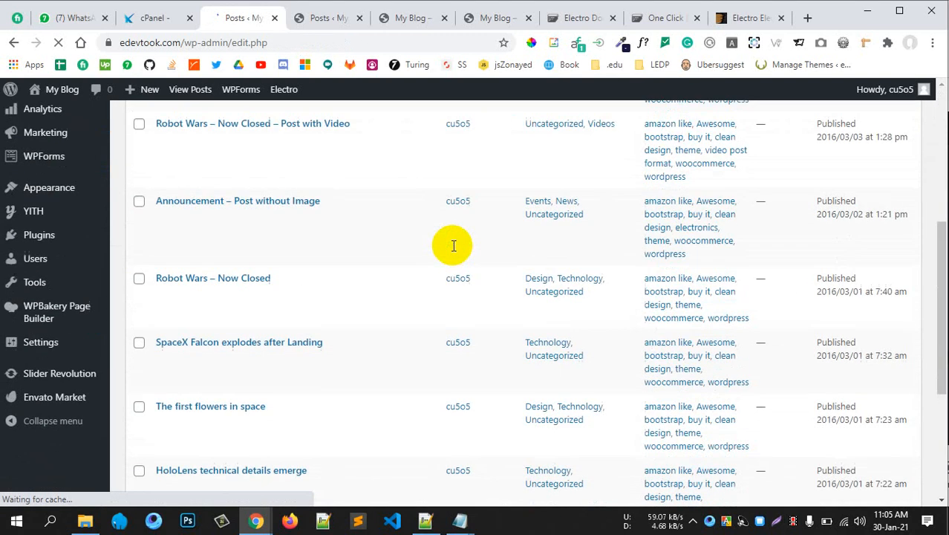
scroll(451, 244, "up", 5)
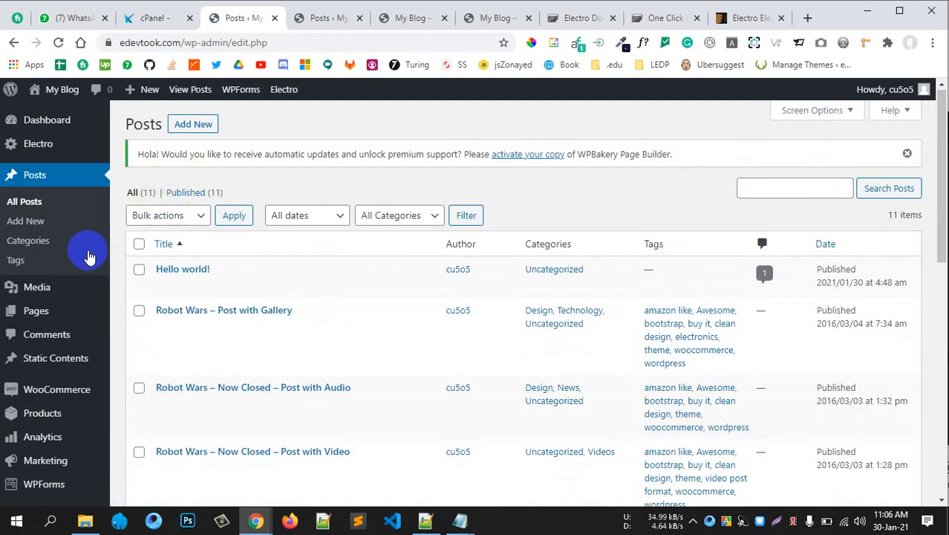
Step: Open the All Pages list and look through the imported pages, including the Home page variants
scroll(22, 305, "down", 3)
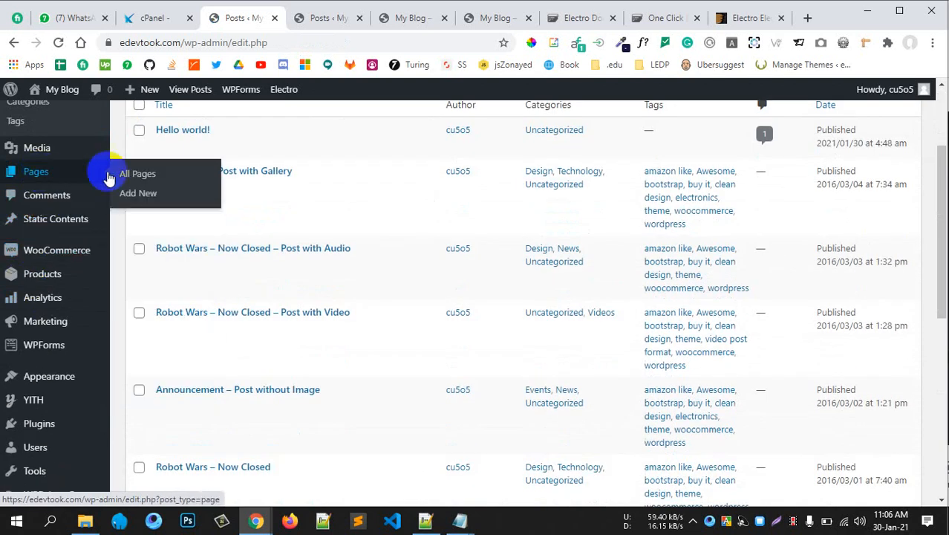
left_click(138, 196)
scroll(378, 267, "down", 4)
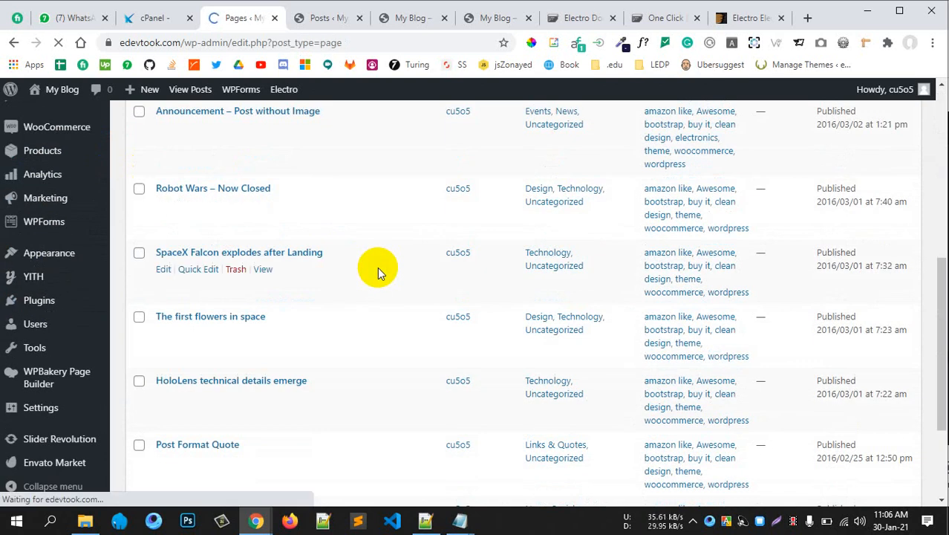
scroll(378, 269, "down", 2)
scroll(335, 272, "up", 2)
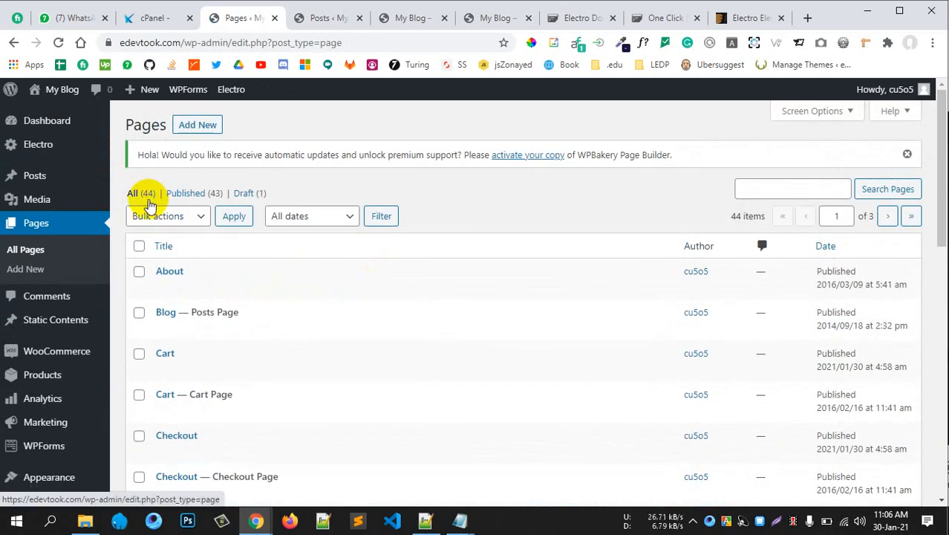
scroll(208, 289, "down", 9)
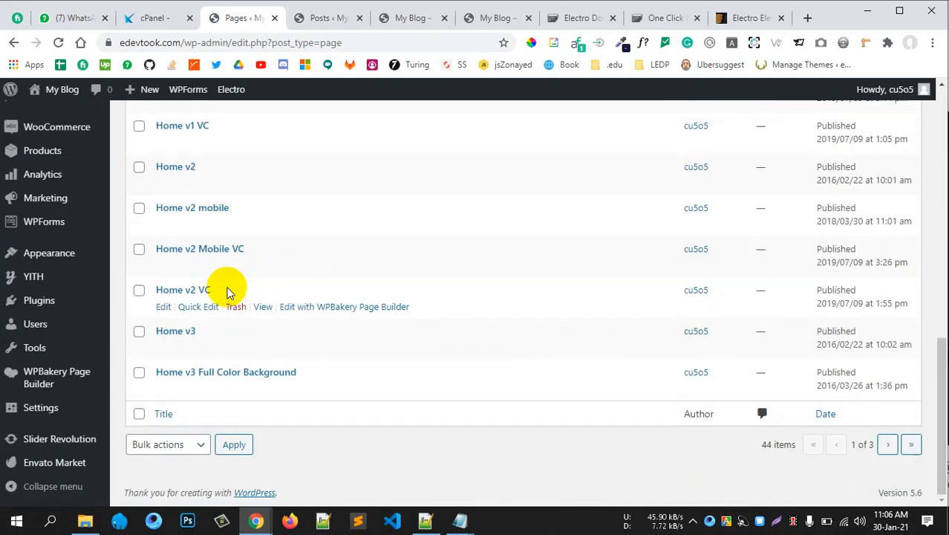
Step: Reload the site's front page in its browser tab and view the department submenus
left_click(401, 22)
left_click(58, 42)
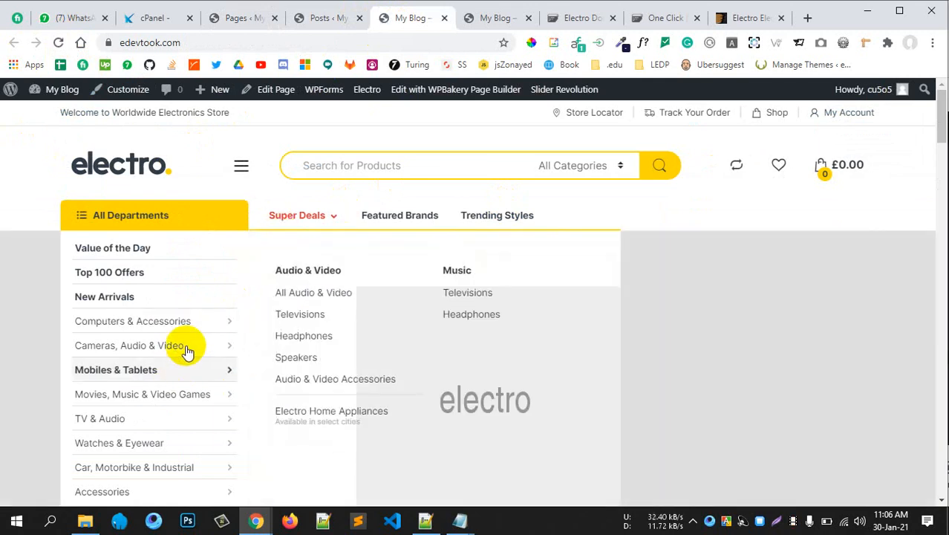
mouse_move(187, 329)
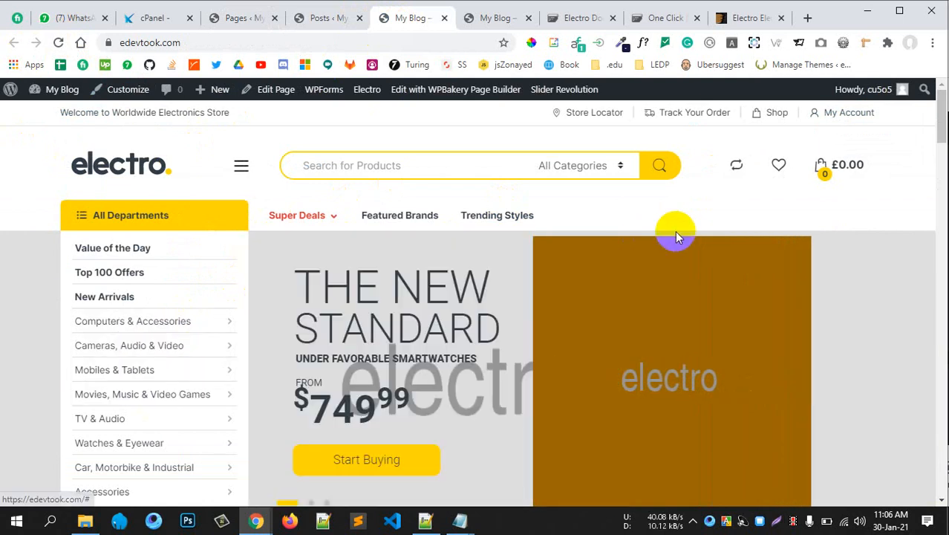
Step: Examine the imported storefront from the banners and product sections down to the footer, and return to its header and product search
scroll(738, 256, "down", 5)
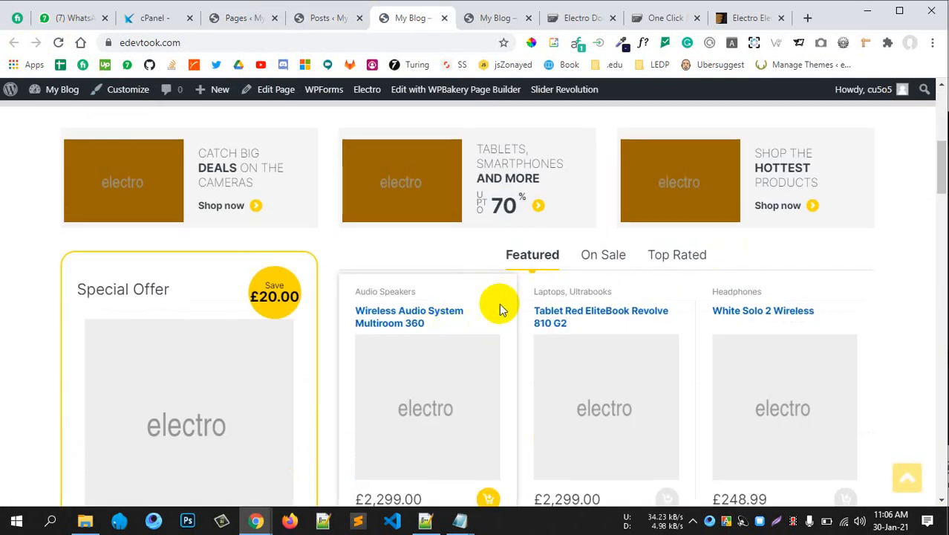
scroll(678, 326, "down", 4)
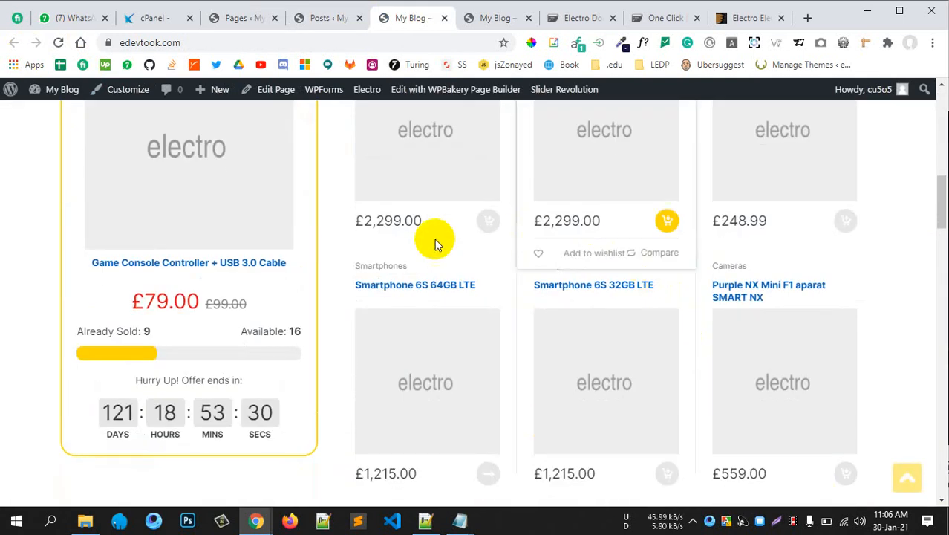
scroll(840, 375, "down", 3)
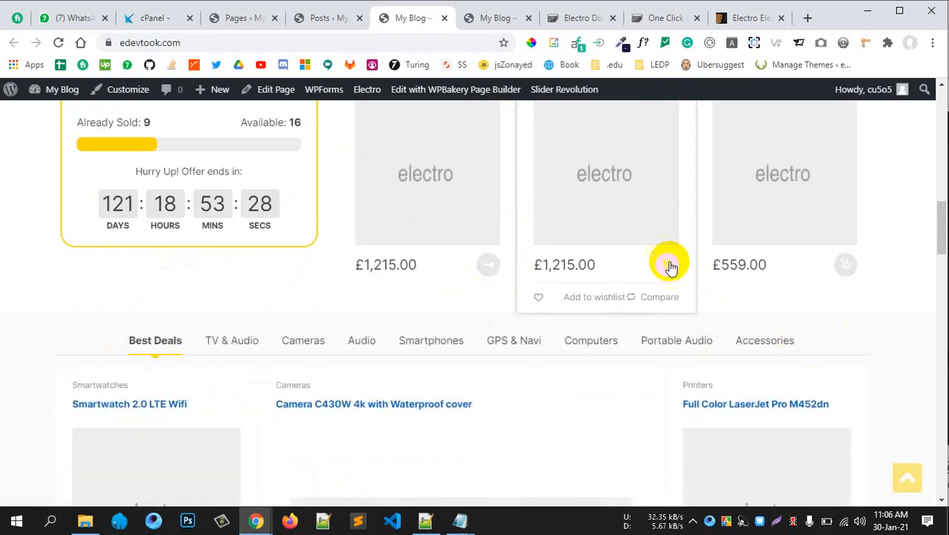
scroll(314, 280, "down", 4)
scroll(577, 305, "down", 3)
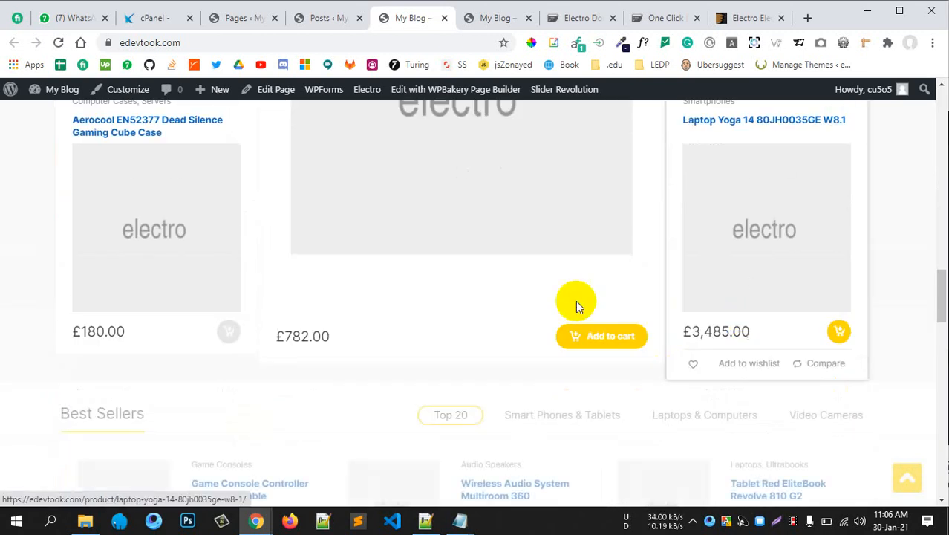
scroll(242, 276, "up", 4)
scroll(470, 297, "down", 10)
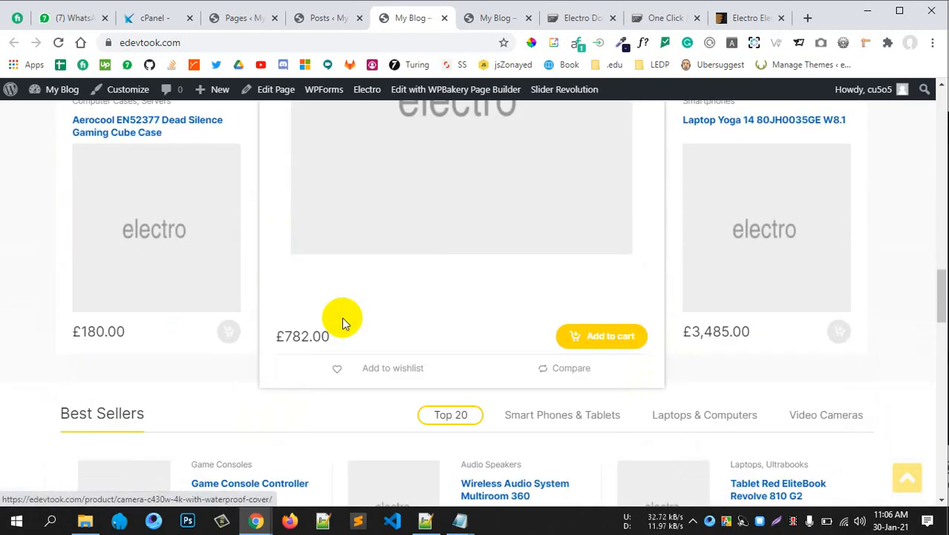
scroll(324, 349, "down", 8)
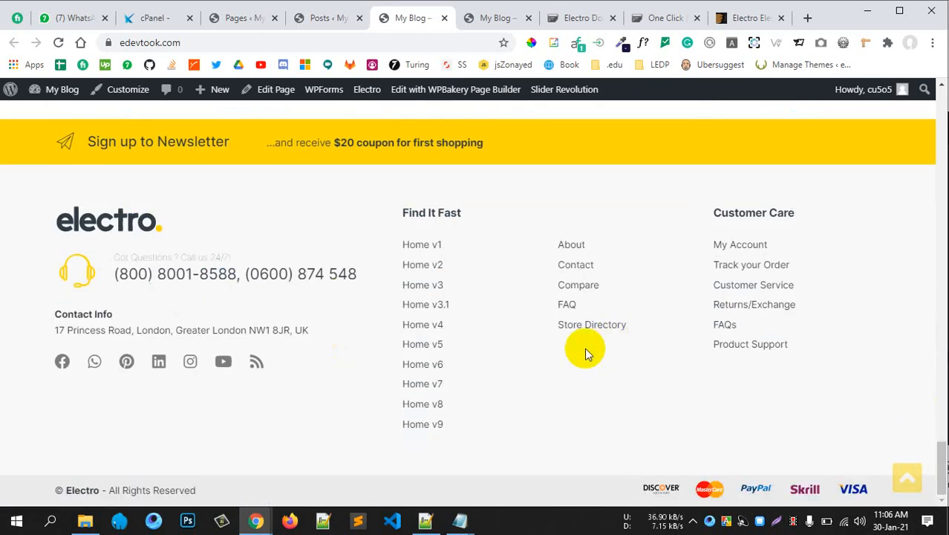
scroll(420, 397, "up", 3)
scroll(420, 401, "up", 15)
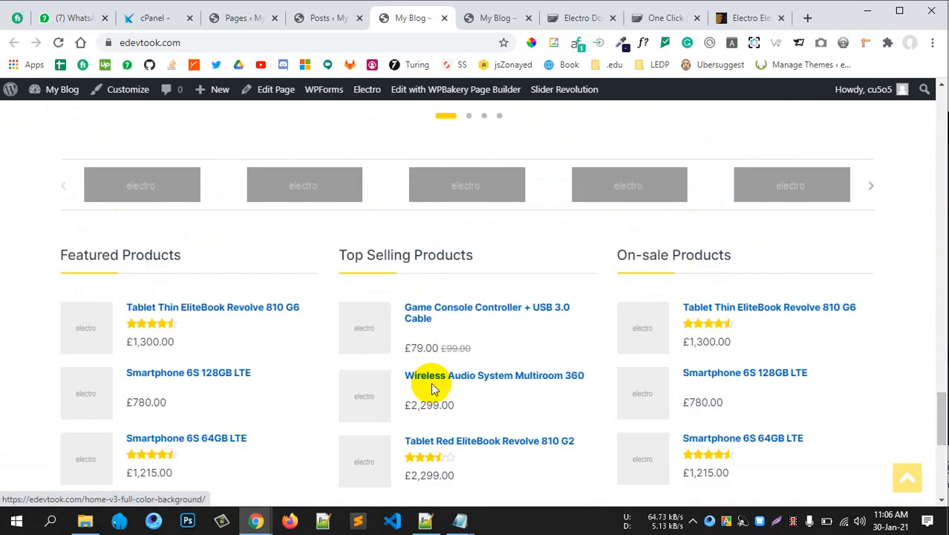
scroll(445, 377, "up", 15)
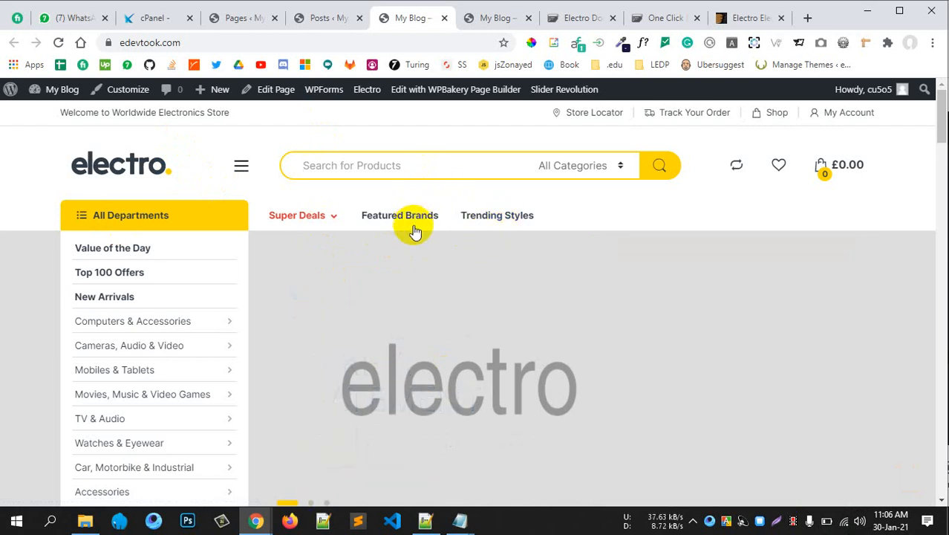
left_click(410, 165)
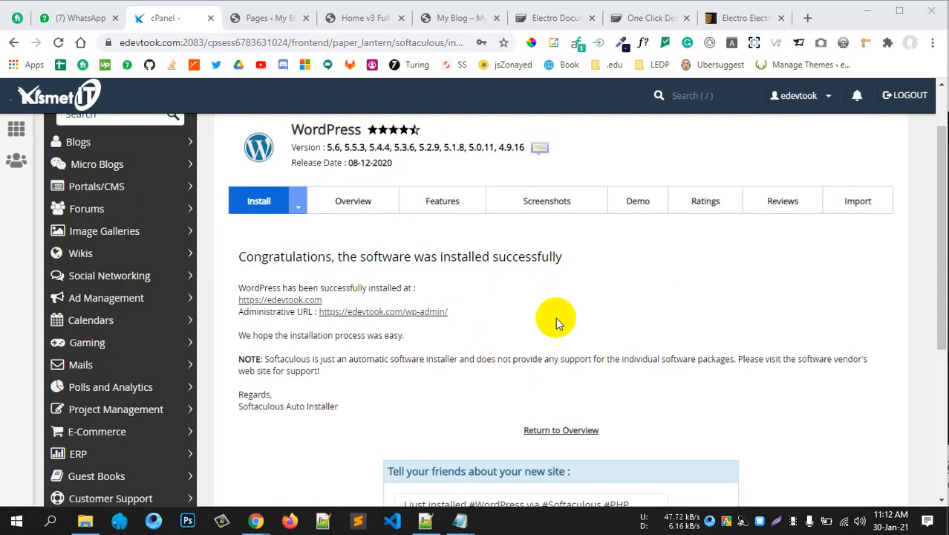
Step: Return from the Softaculous installation page to the cPanel home, logging in again with the prefilled credentials
scroll(556, 317, "down", 4)
scroll(106, 137, "up", 5)
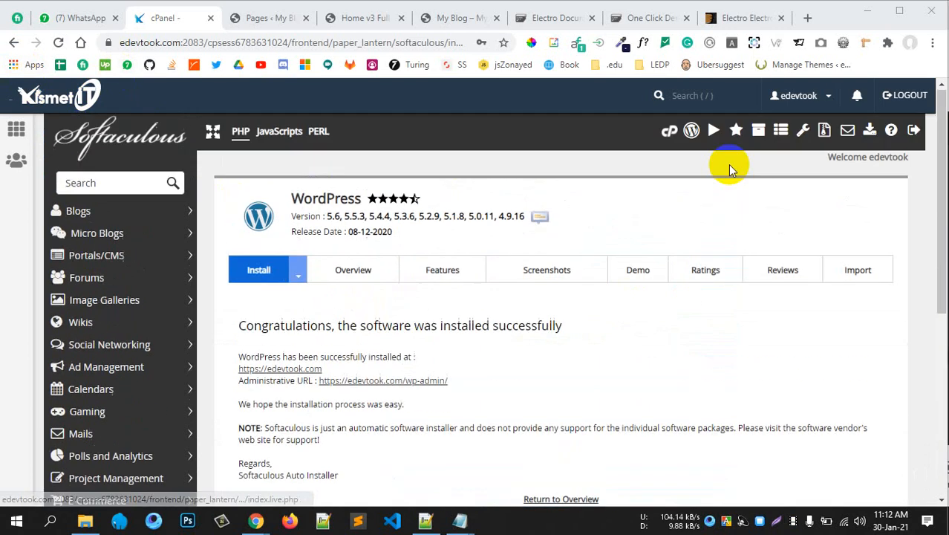
left_click(667, 131)
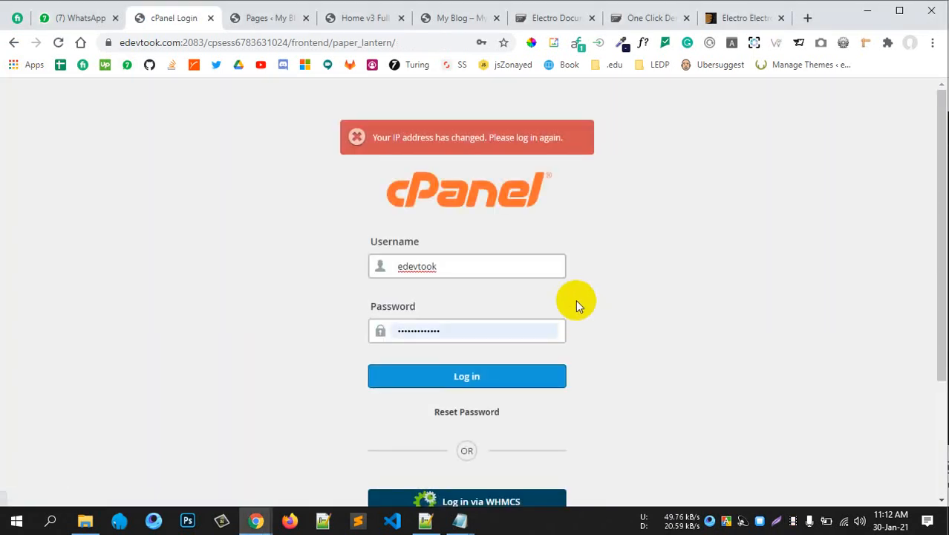
left_click(490, 377)
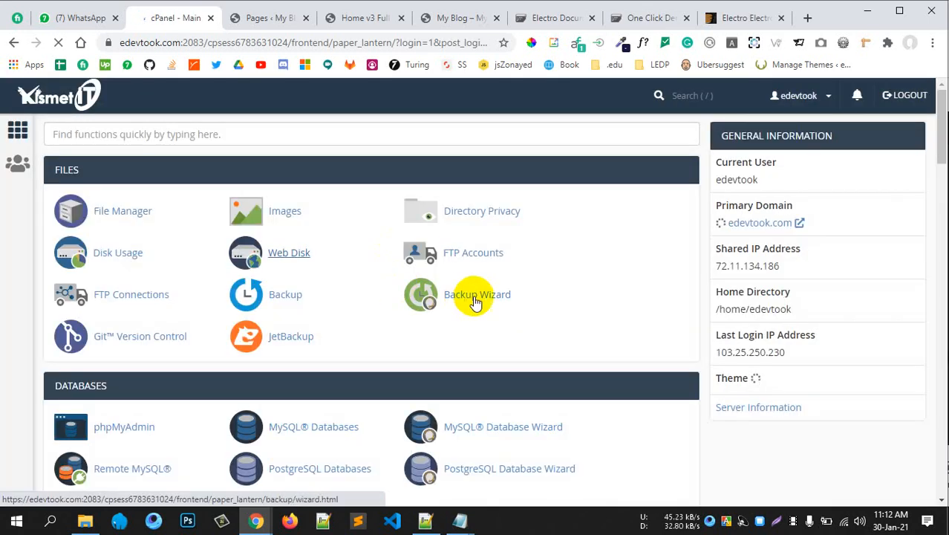
scroll(471, 308, "down", 5)
scroll(206, 292, "down", 15)
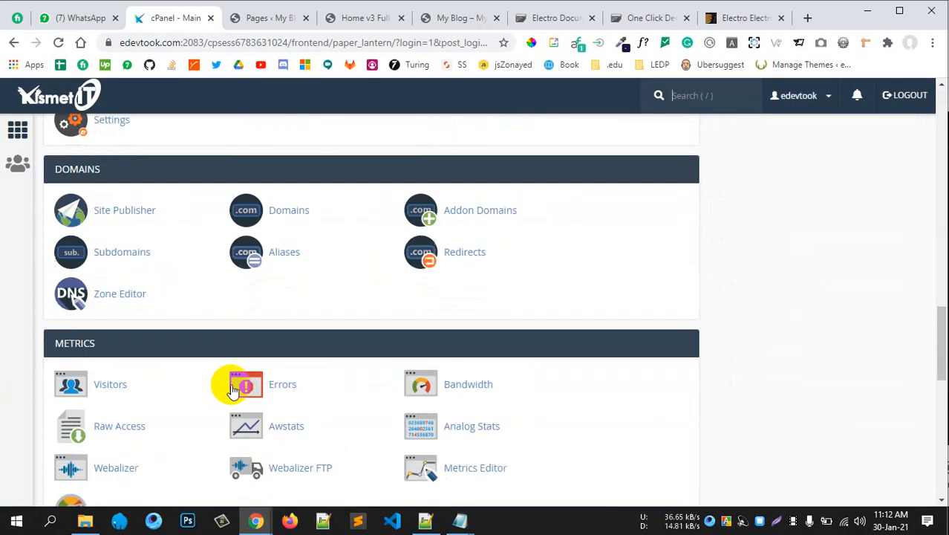
scroll(236, 374, "up", 1)
scroll(237, 375, "down", 4)
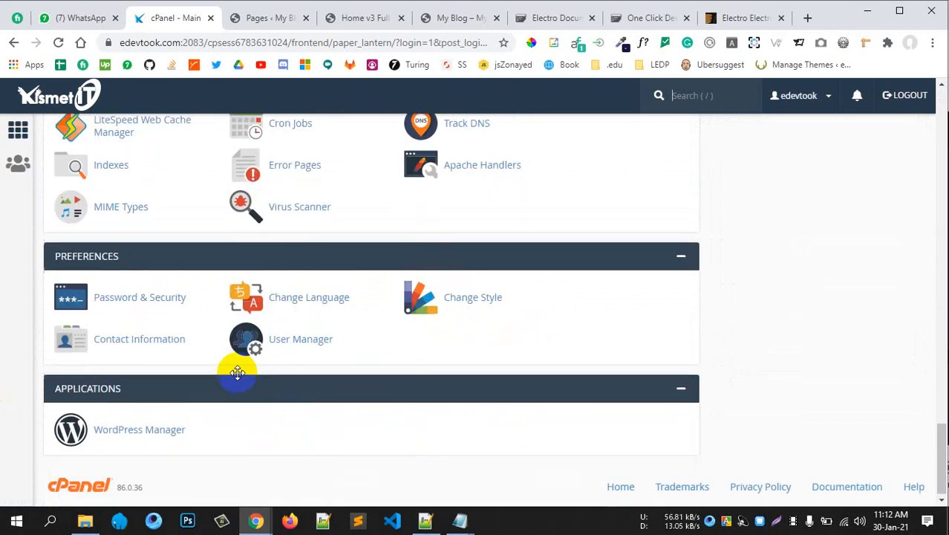
left_click(138, 431)
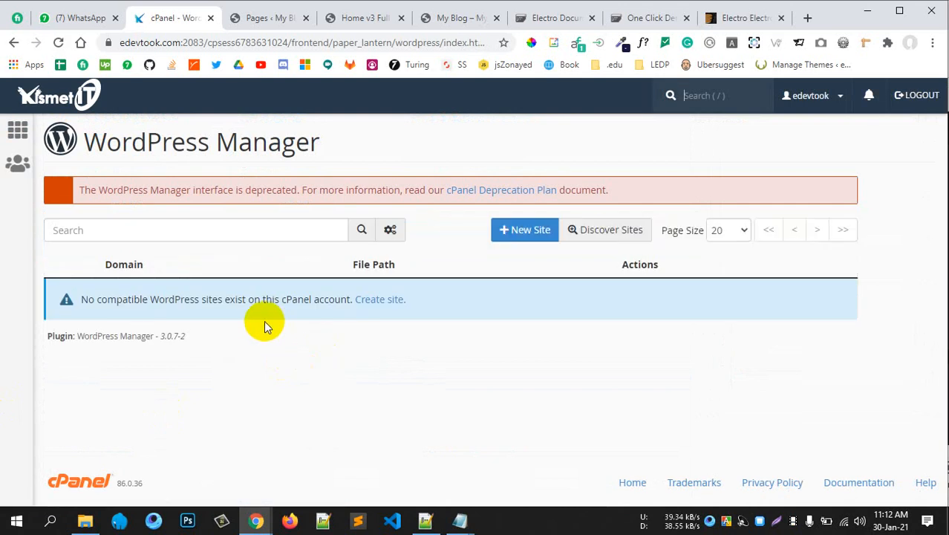
left_click(13, 43)
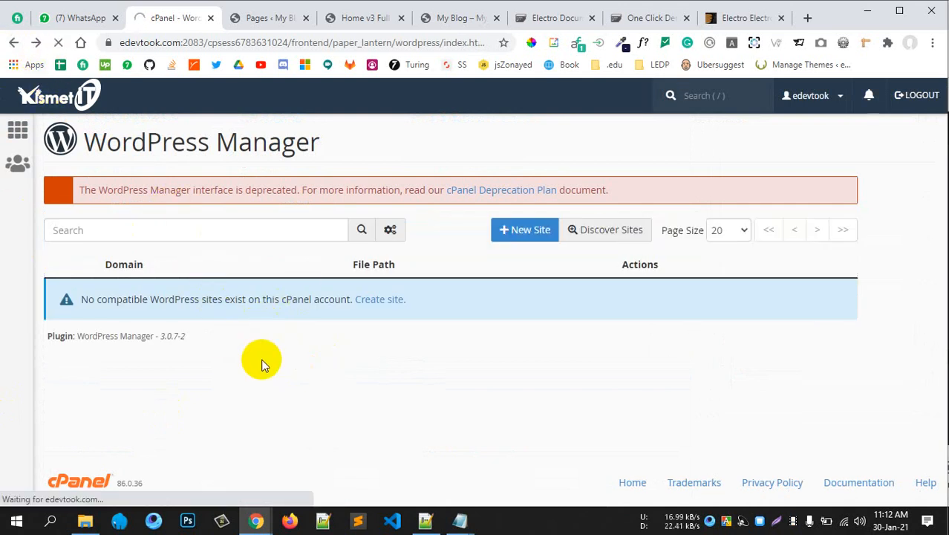
Step: Open WordPress Manager by Softaculous from the Software section of the cPanel home
scroll(253, 315, "down", 2)
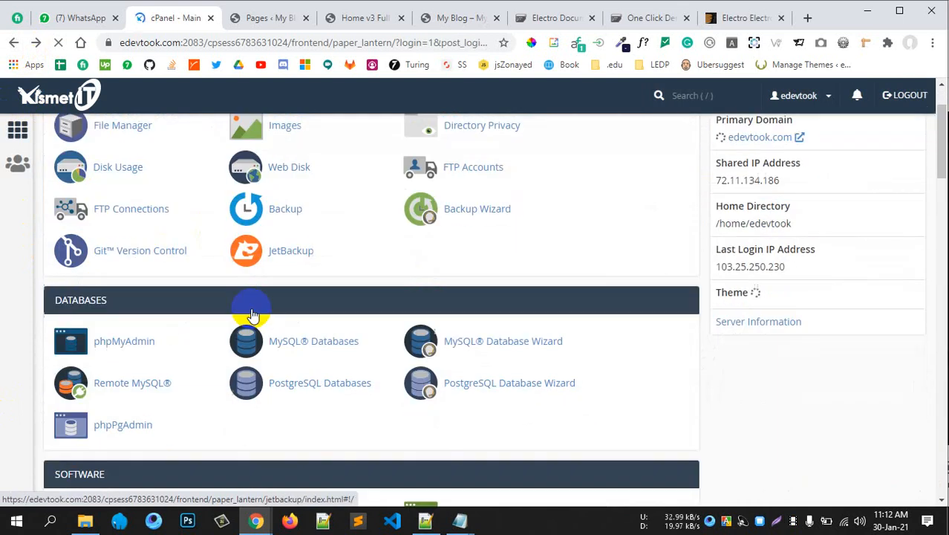
scroll(253, 316, "down", 5)
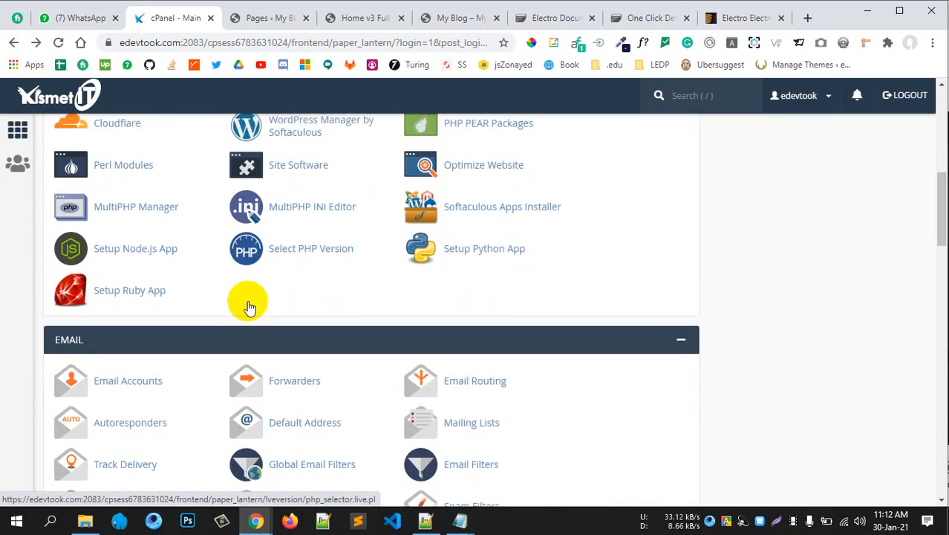
scroll(249, 307, "up", 3)
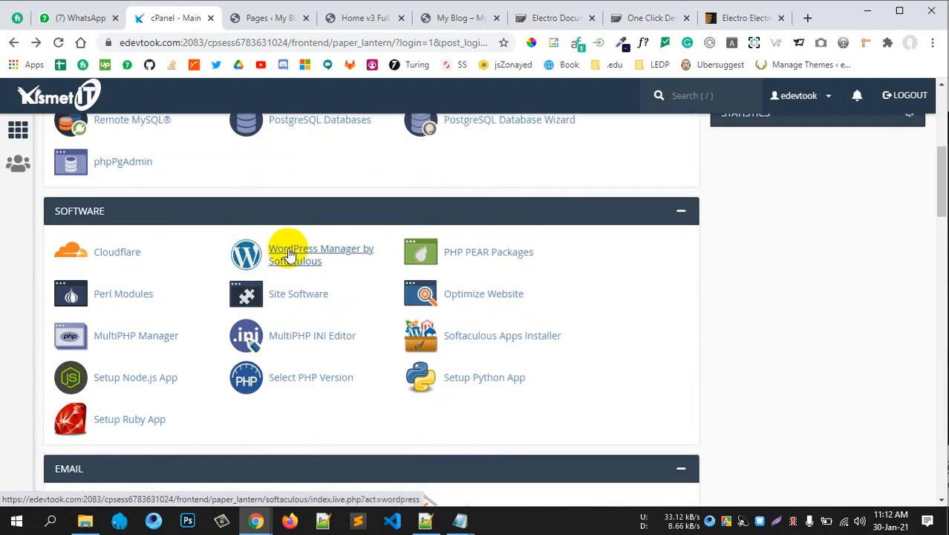
left_click(327, 255)
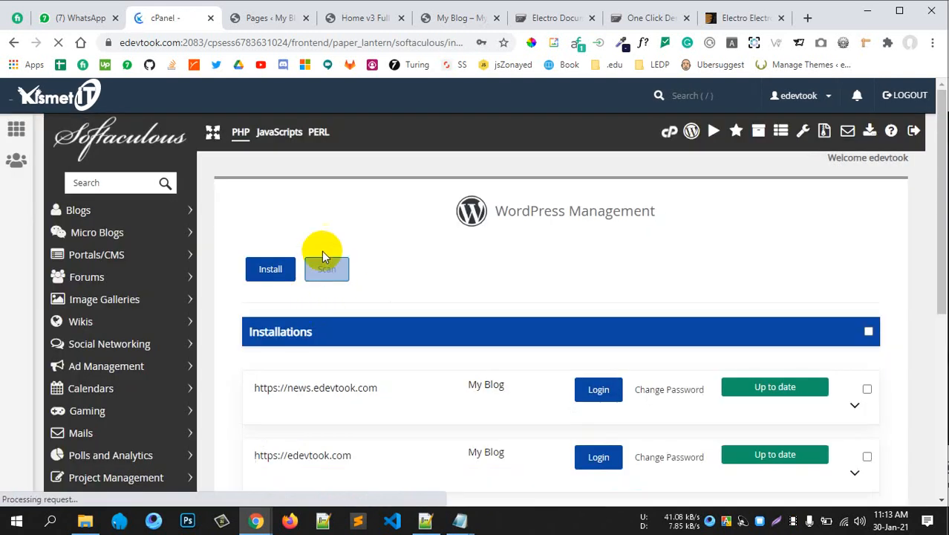
scroll(554, 353, "down", 2)
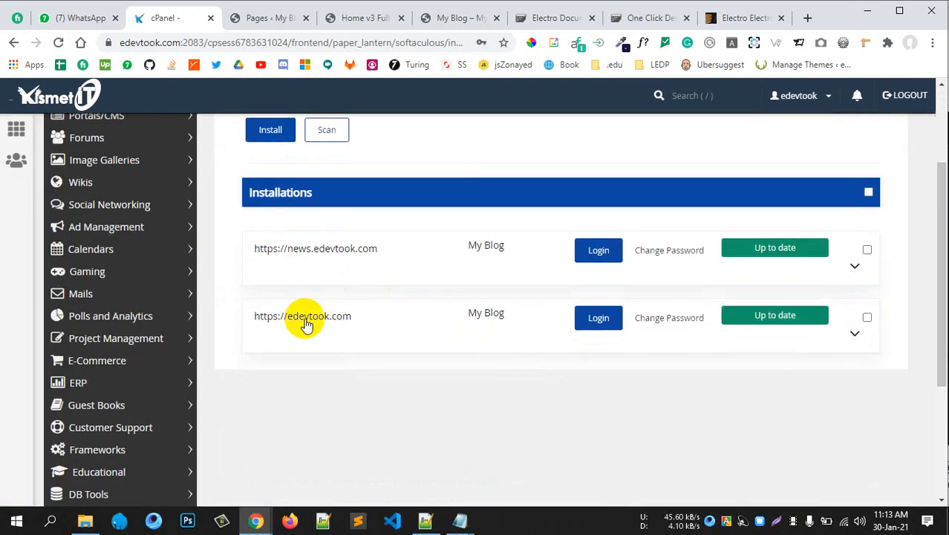
left_click_drag(364, 316, 262, 320)
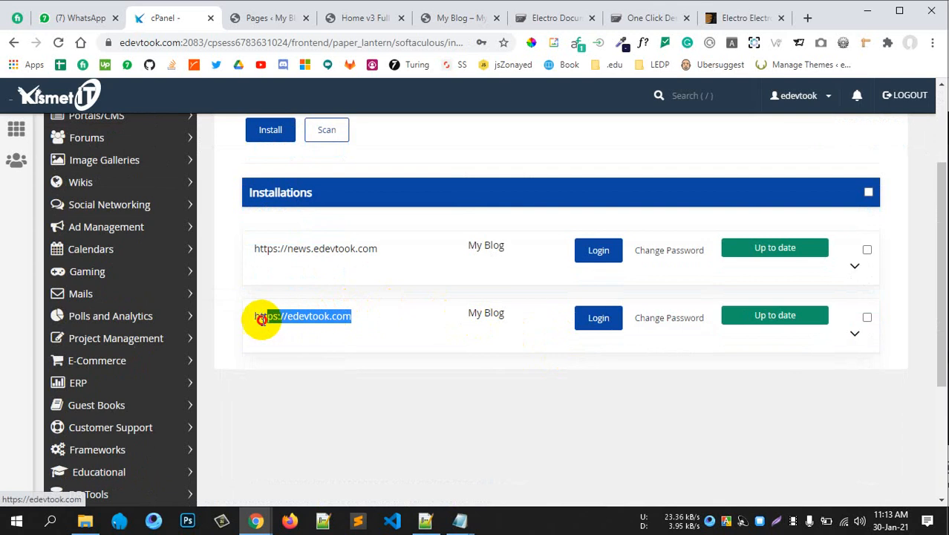
left_click(319, 384)
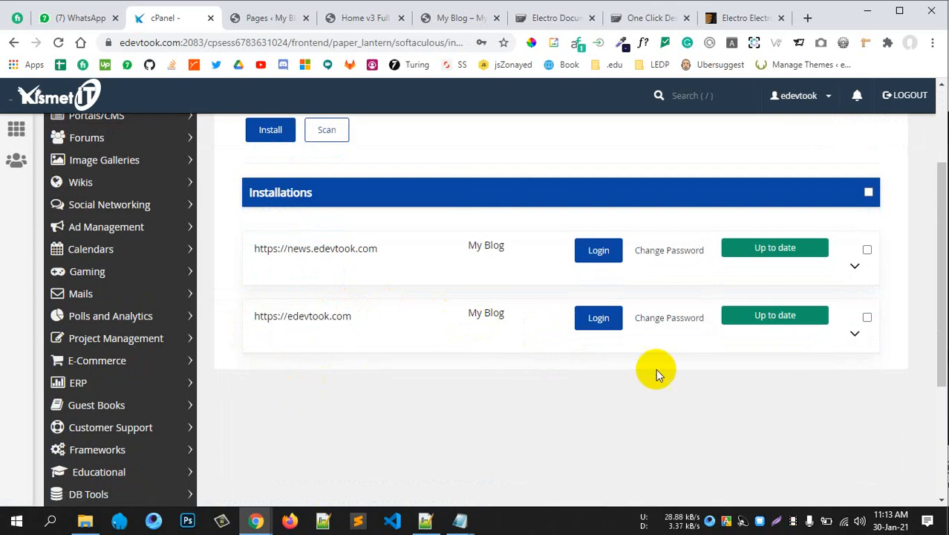
left_click(864, 333)
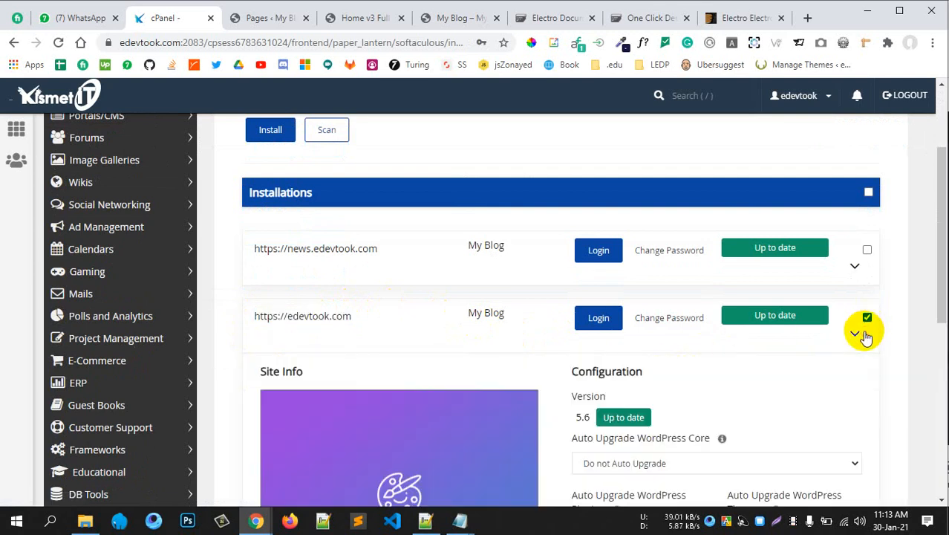
scroll(864, 336, "down", 5)
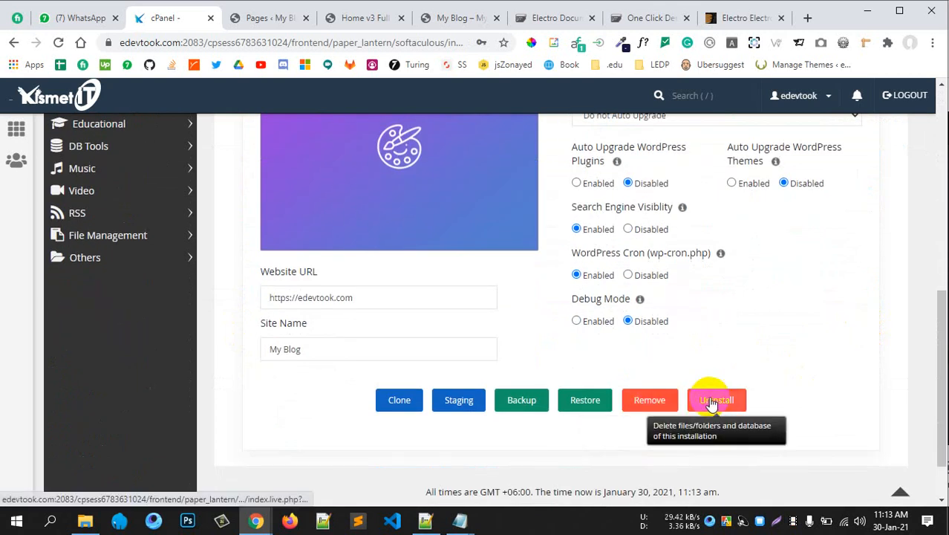
left_click(642, 405)
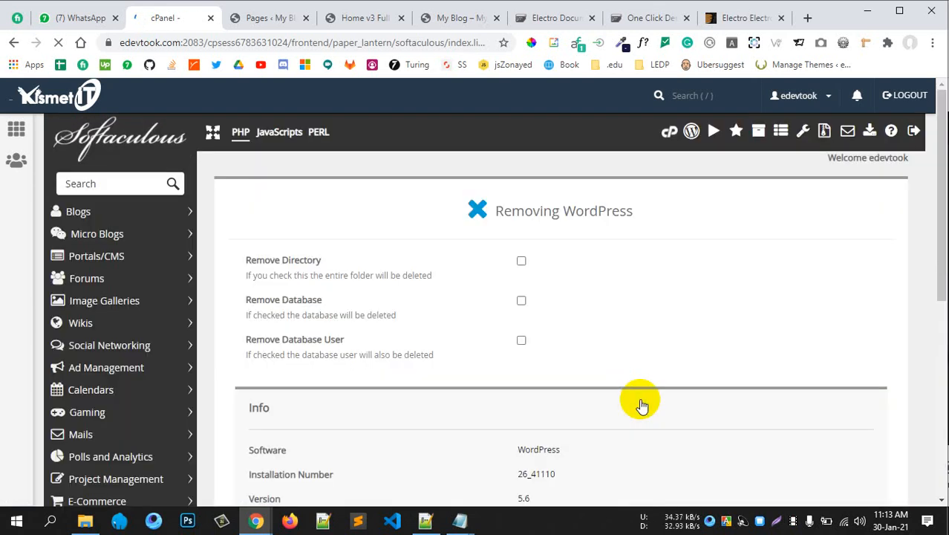
left_click(9, 43)
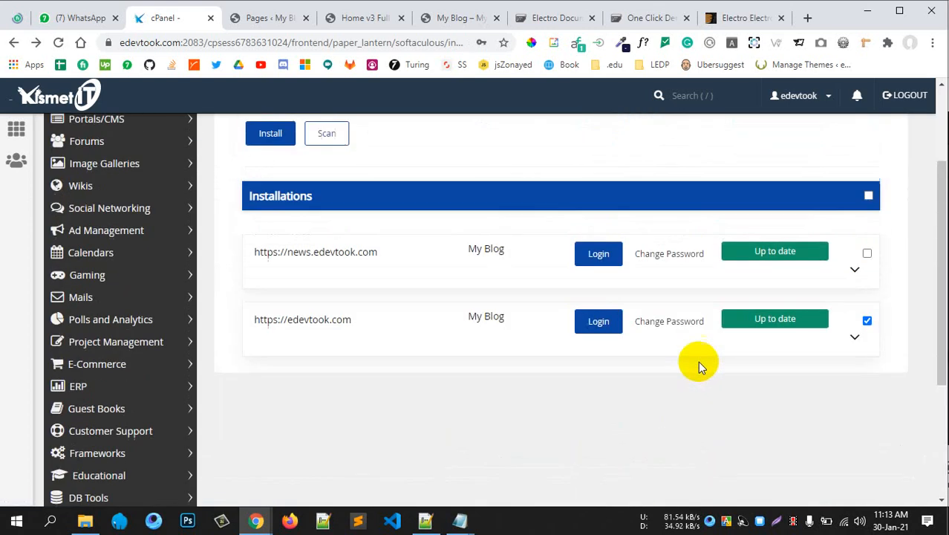
left_click(855, 338)
scroll(853, 344, "down", 3)
scroll(850, 340, "down", 2)
scroll(847, 339, "up", 1)
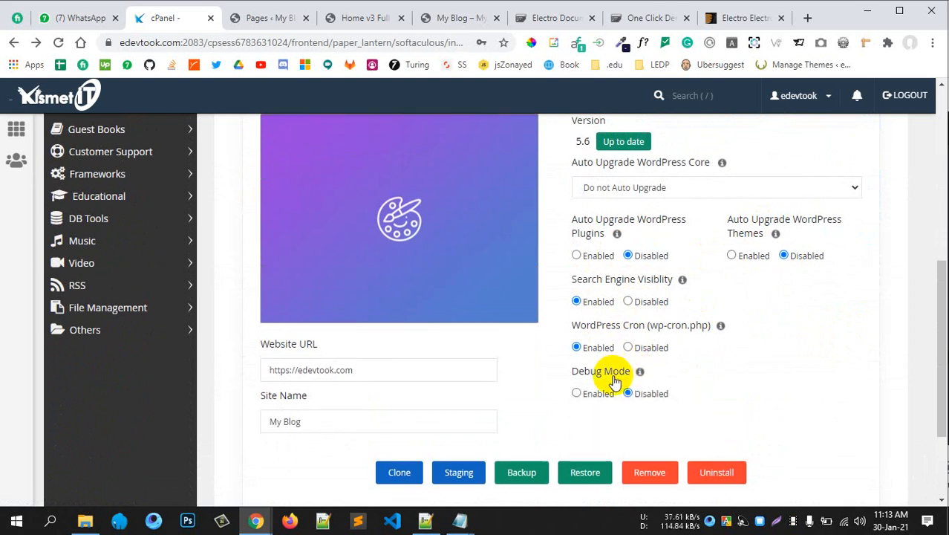
scroll(609, 375, "down", 1)
left_click(647, 407)
scroll(556, 349, "up", 4)
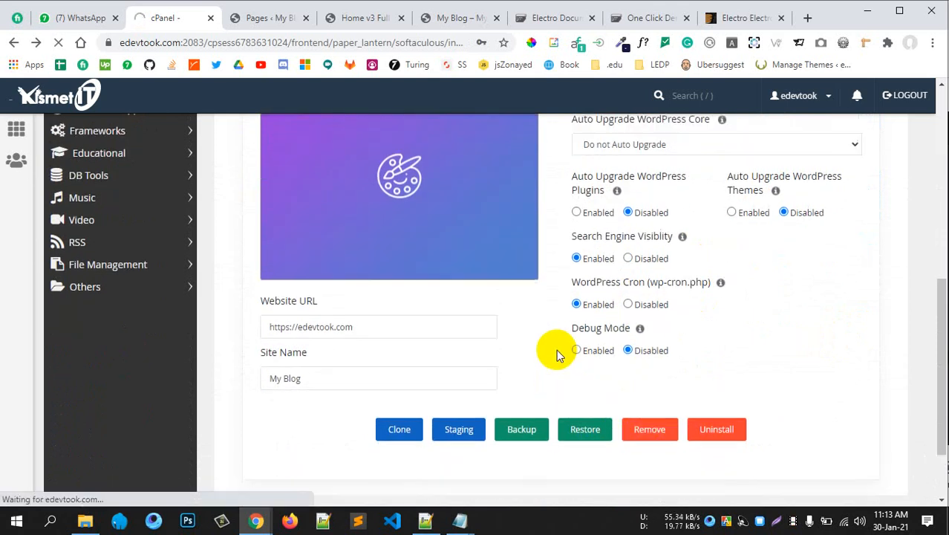
scroll(556, 349, "up", 1)
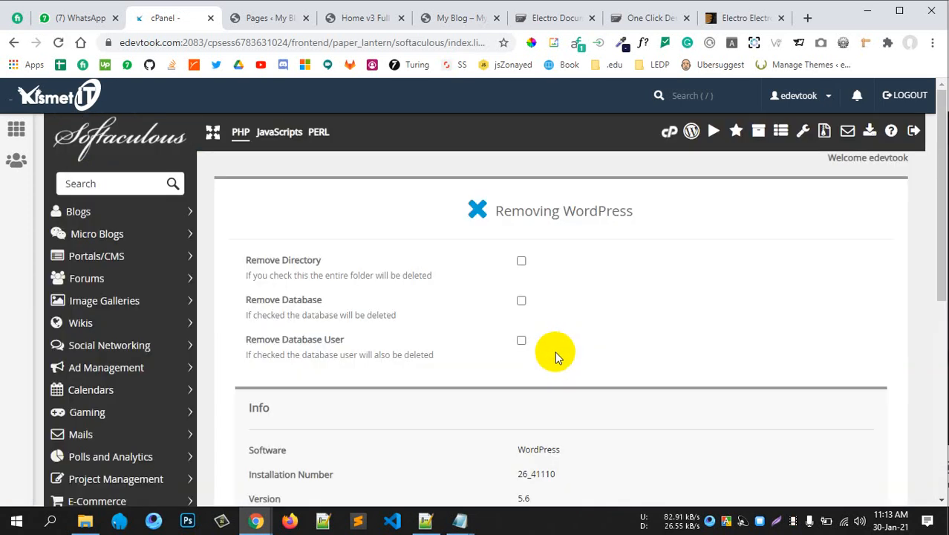
Step: Remove the WordPress installation together with its directory, database and database user, and confirm the irreversible removal
scroll(555, 351, "down", 3)
scroll(555, 352, "up", 2)
scroll(554, 353, "up", 1)
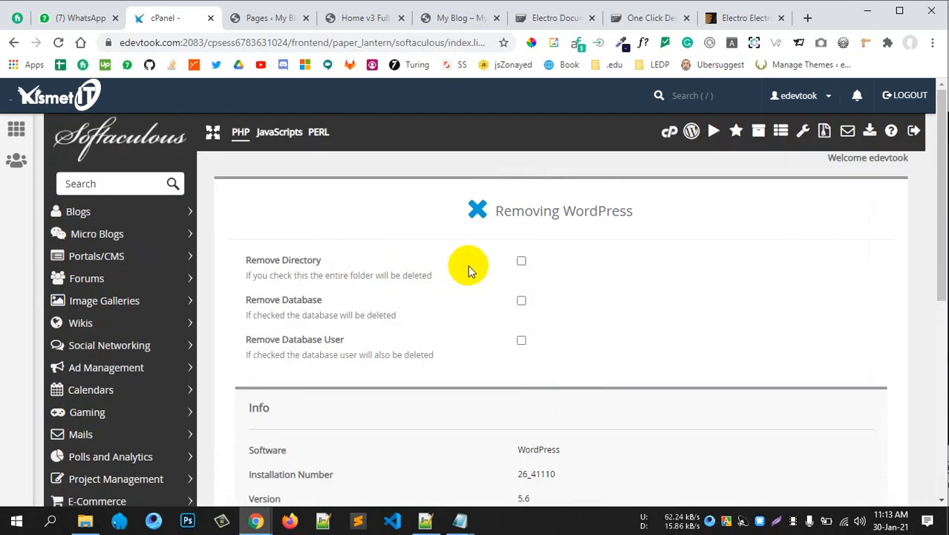
left_click(522, 301)
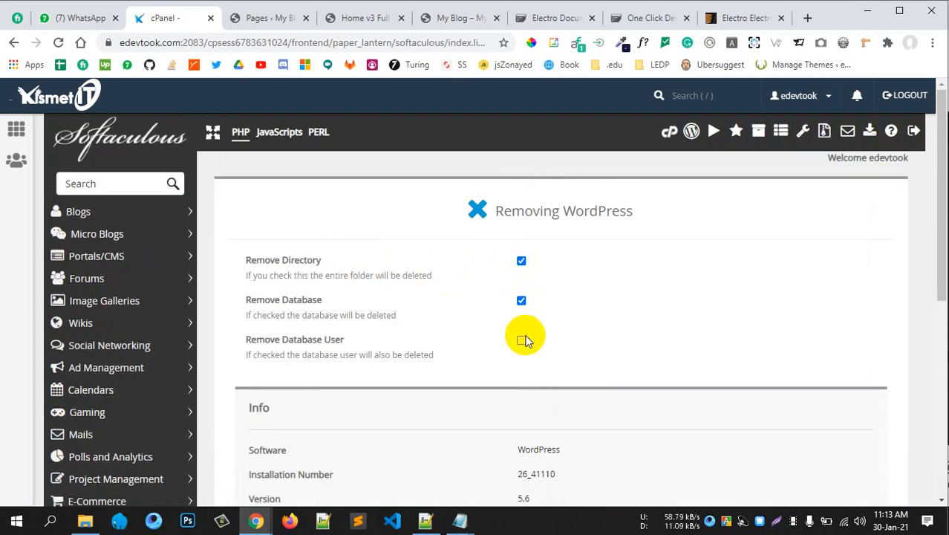
left_click(523, 344)
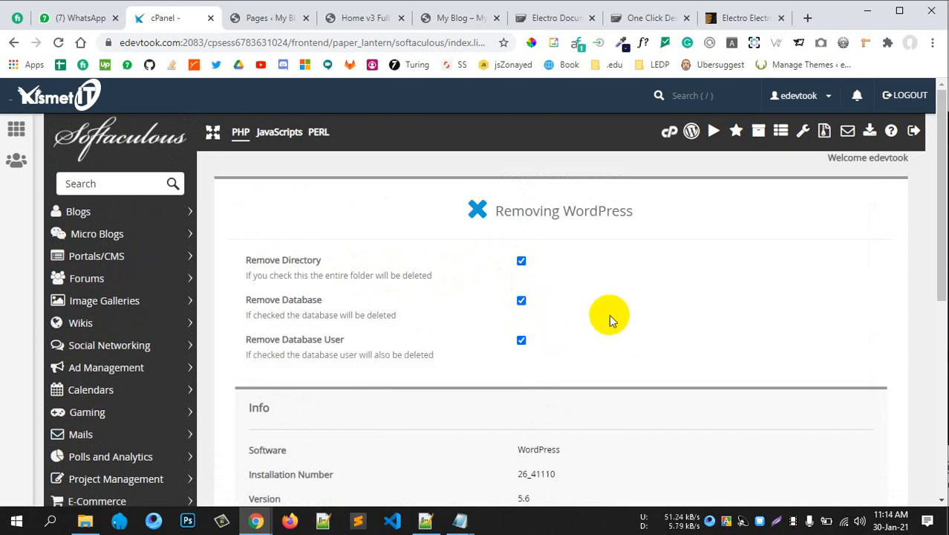
scroll(625, 314, "down", 5)
left_click(571, 318)
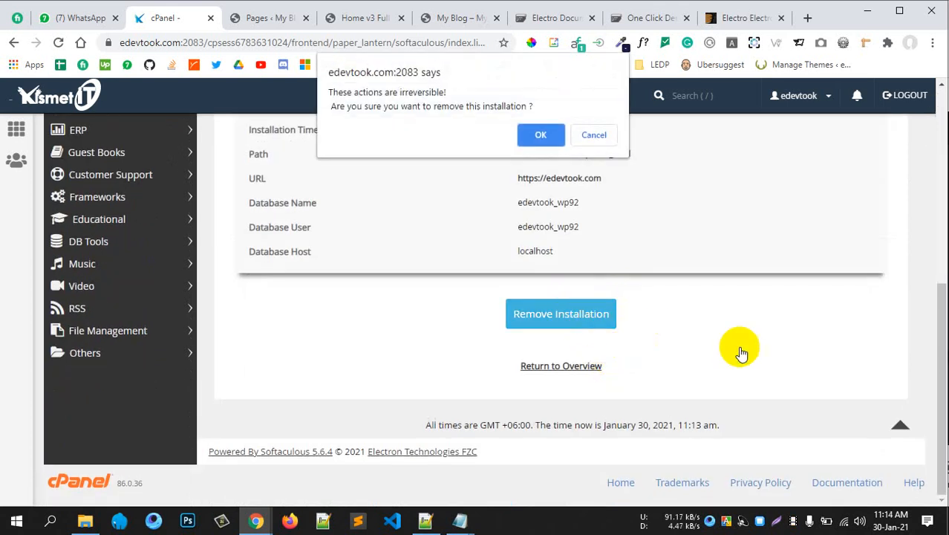
left_click(541, 133)
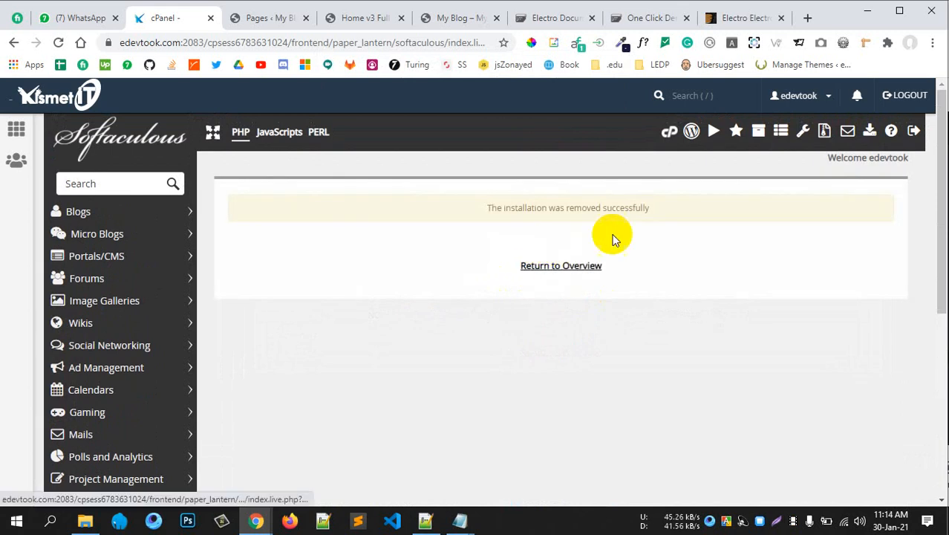
Step: Open the cPanel home in a new tab and load the edevtook.com front page in the WordPress Pages tab
left_click(669, 131)
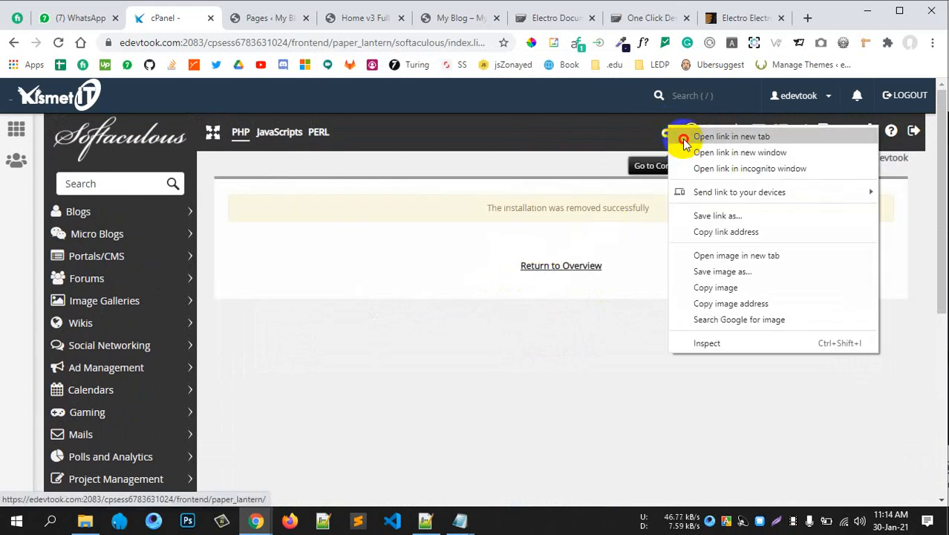
left_click(684, 136)
left_click(395, 22)
left_click(339, 19)
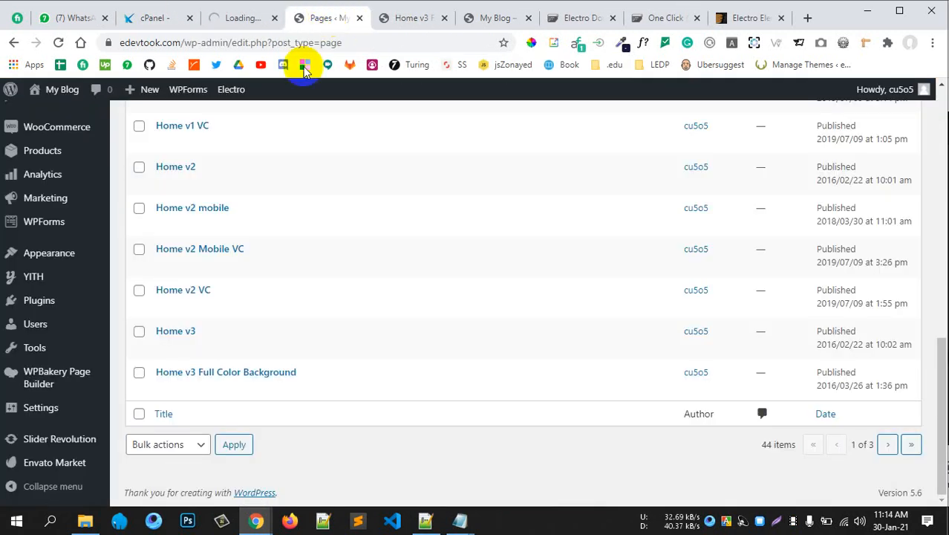
left_click_drag(184, 42, 499, 41)
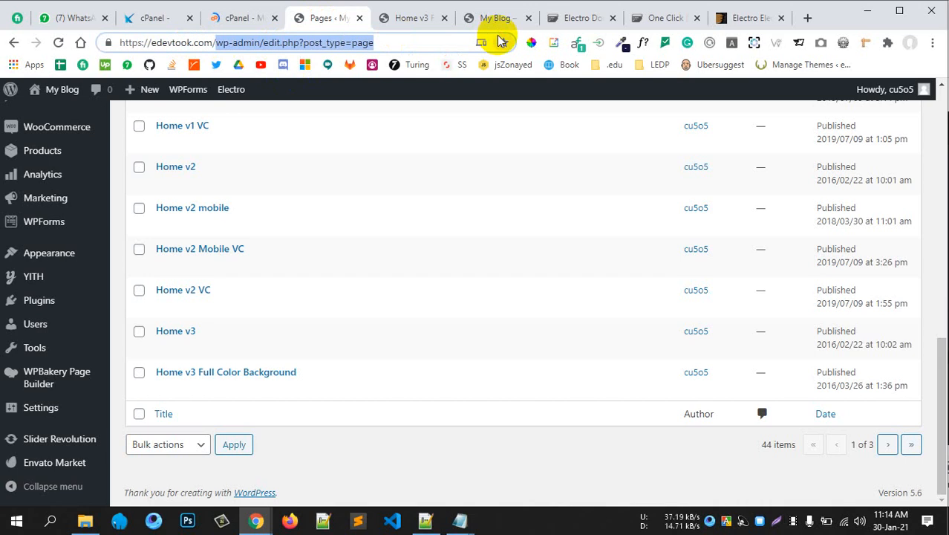
key("BackSpace")
key("Return")
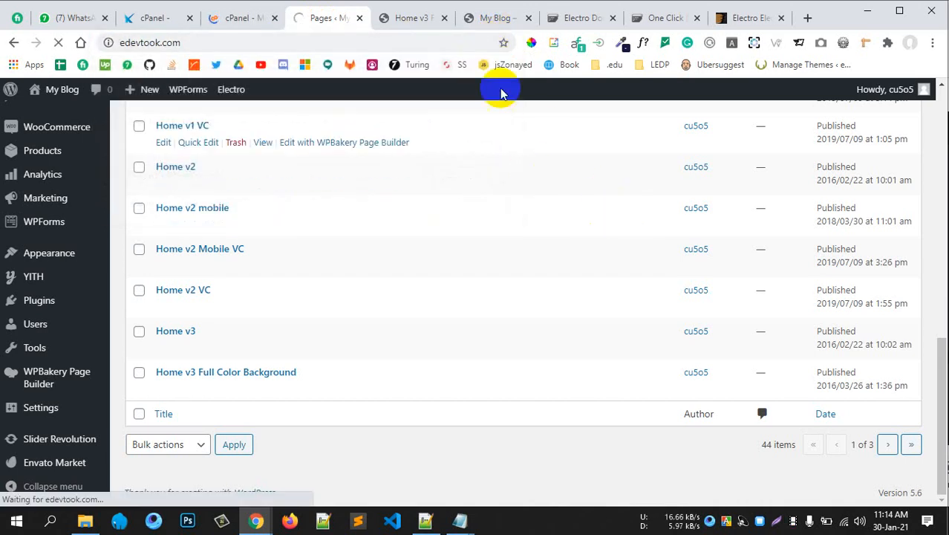
Step: Close the redundant Home v3 and My Blog tabs and reload edevtook.com in the remaining site tab
left_click(444, 18)
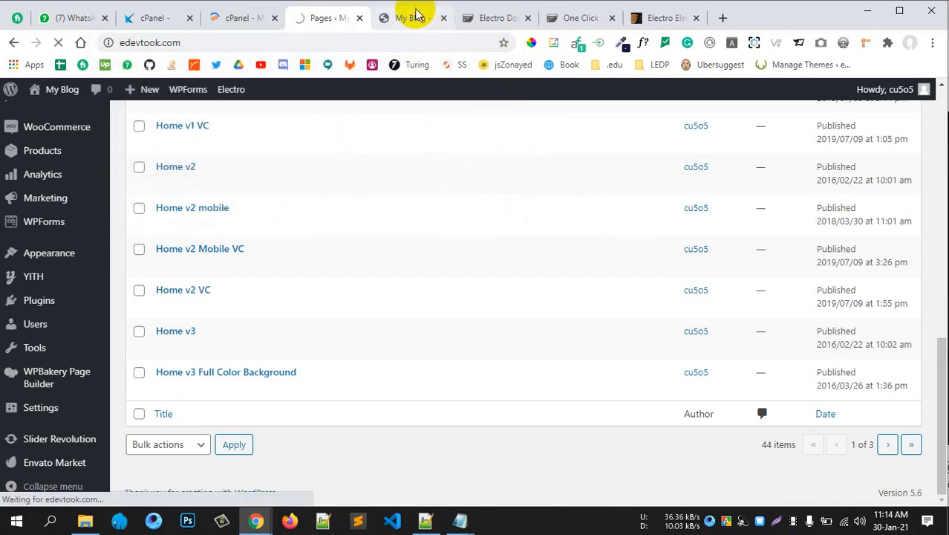
left_click(443, 18)
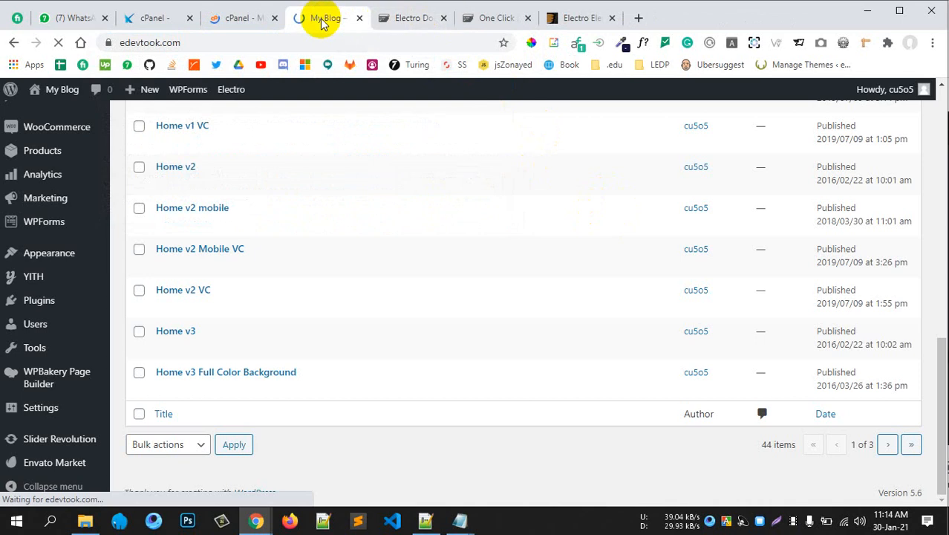
left_click(255, 41)
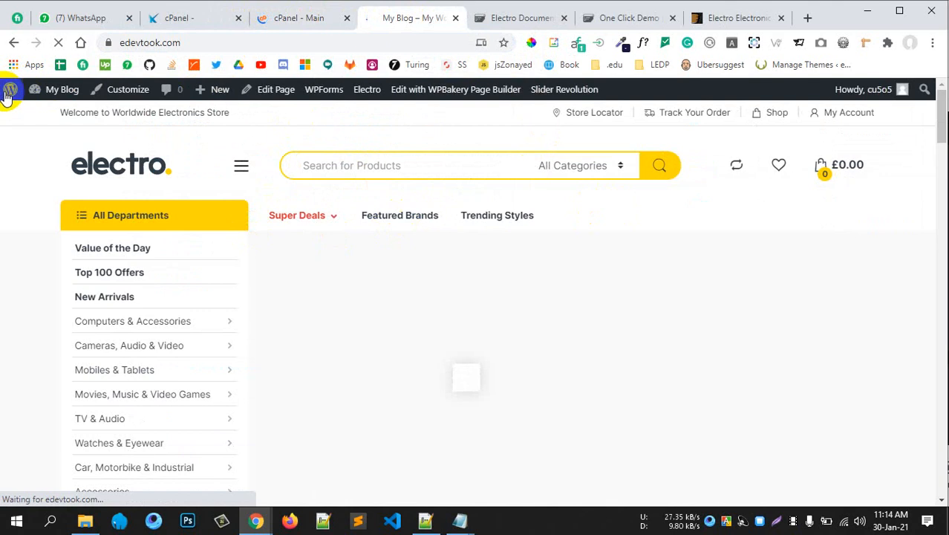
Step: Test the removed site's WordPress and My Blog admin links and inspect its reloaded front page
mouse_move(21, 97)
left_click(33, 116)
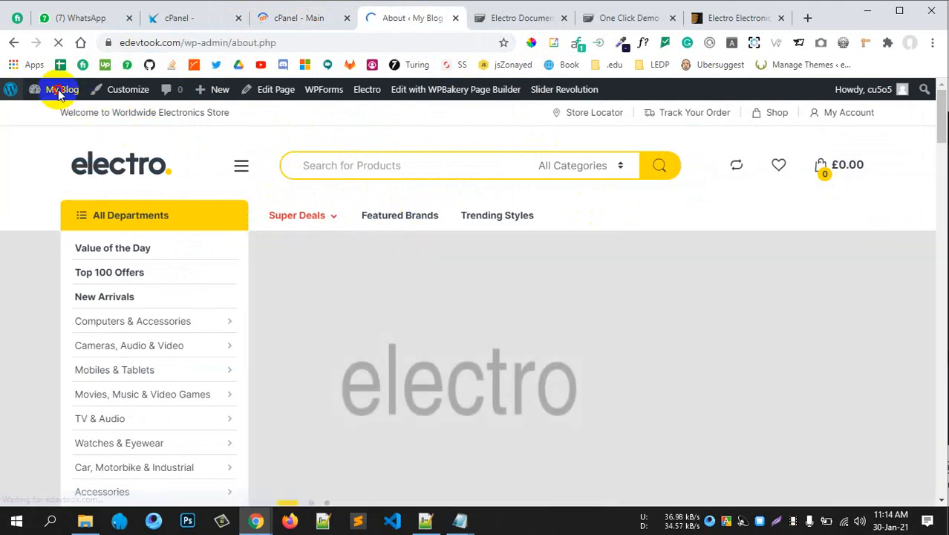
mouse_move(50, 104)
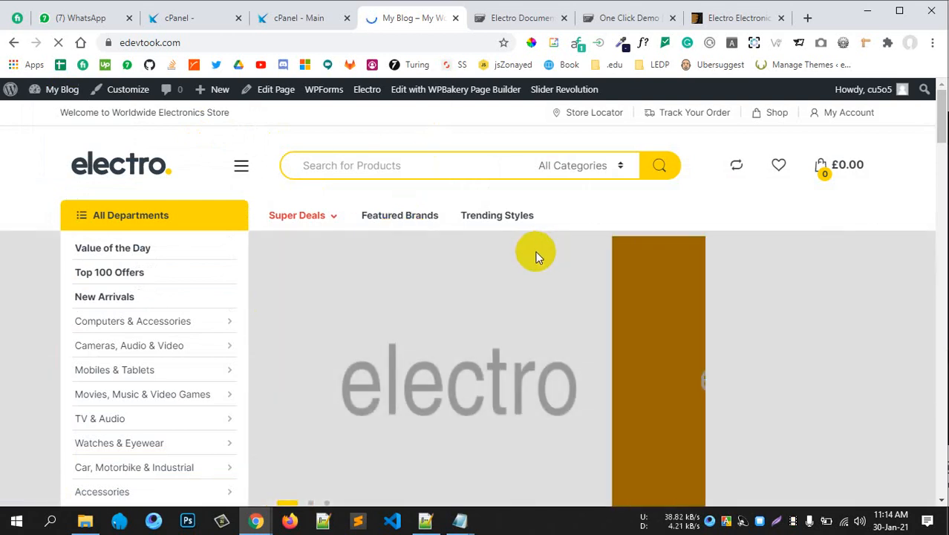
scroll(545, 258, "down", 5)
scroll(545, 258, "up", 5)
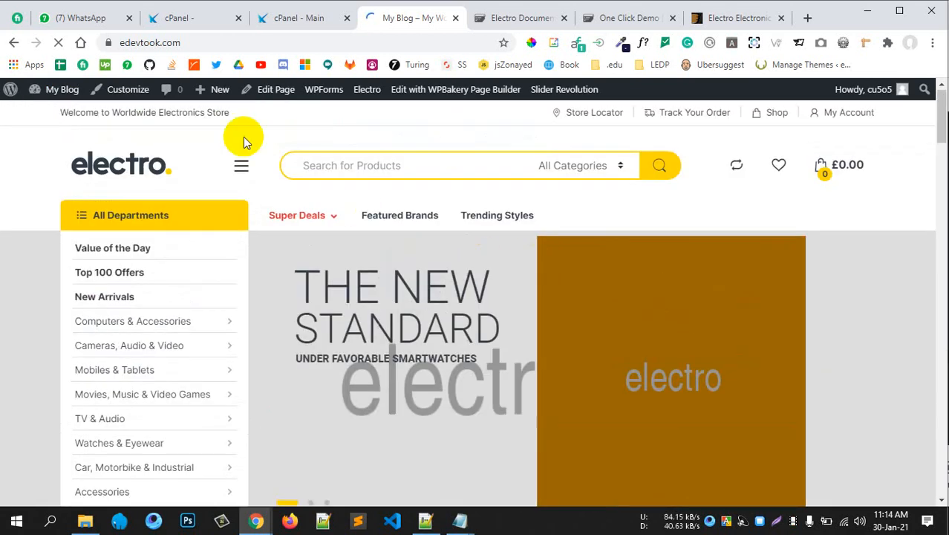
left_click(303, 17)
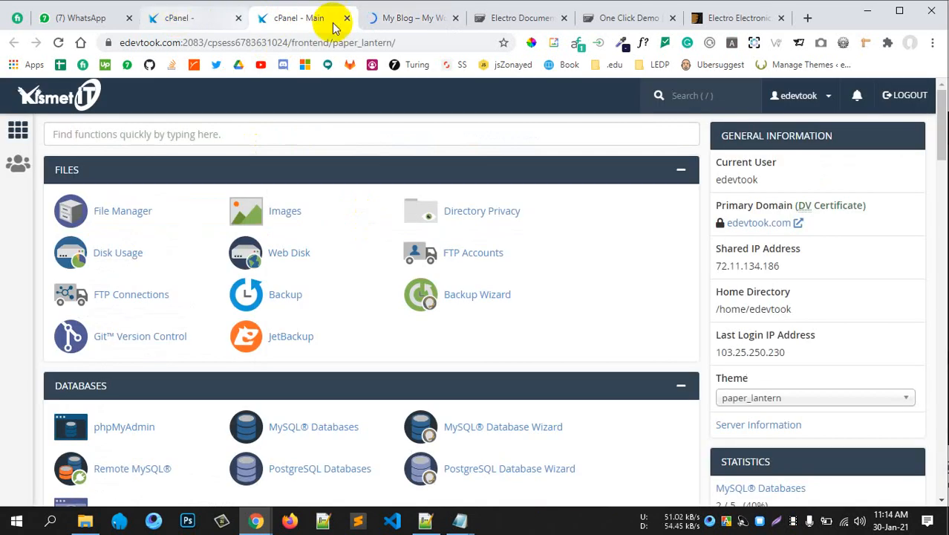
left_click(408, 18)
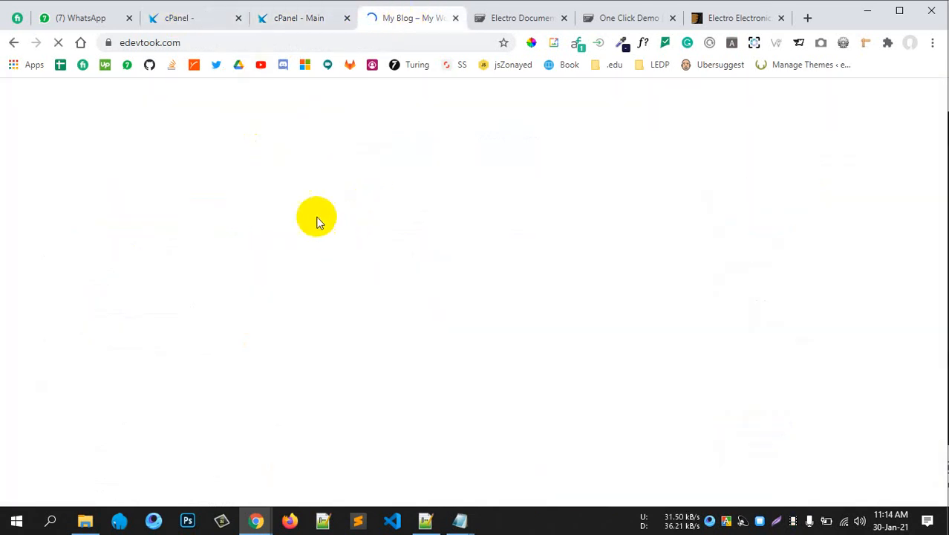
Step: Return to the Softaculous WordPress overview and check its Current Installations list
left_click(186, 20)
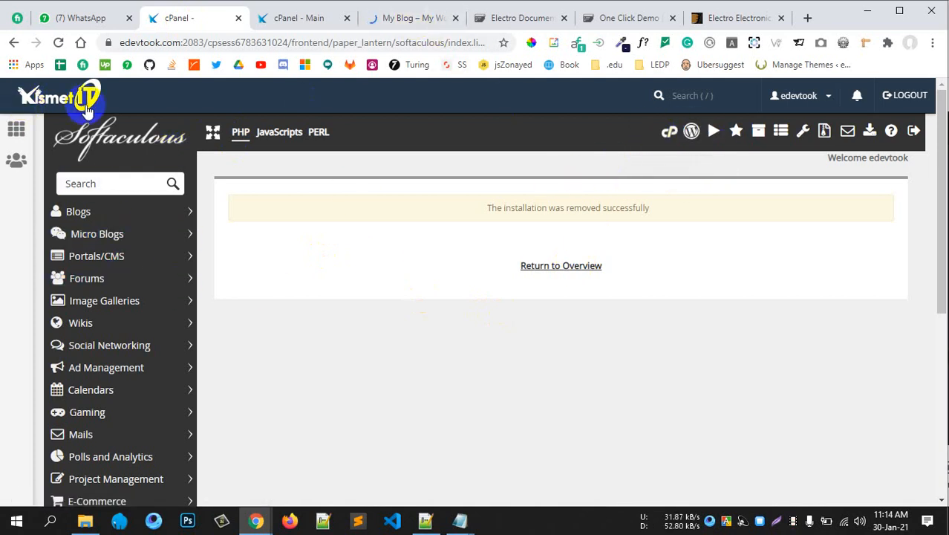
left_click(576, 274)
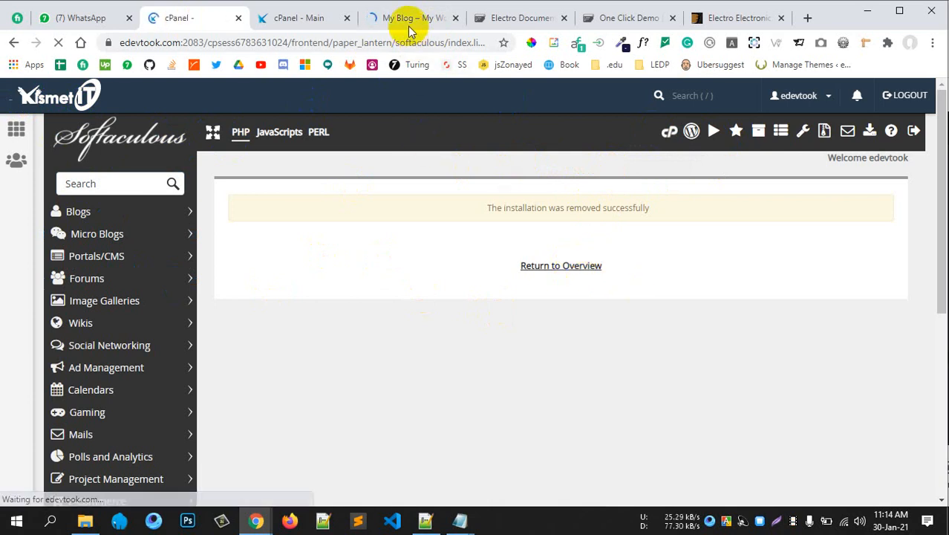
scroll(426, 333, "down", 5)
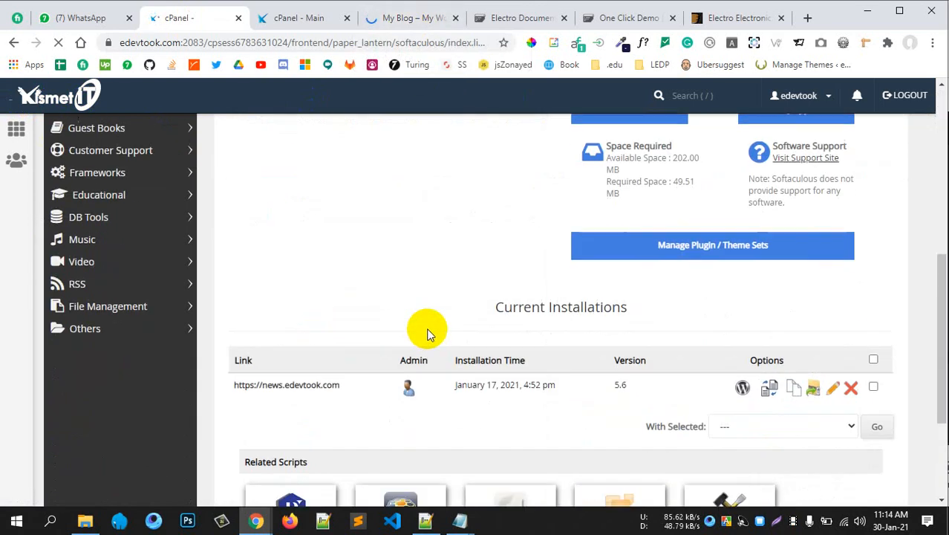
scroll(427, 333, "down", 3)
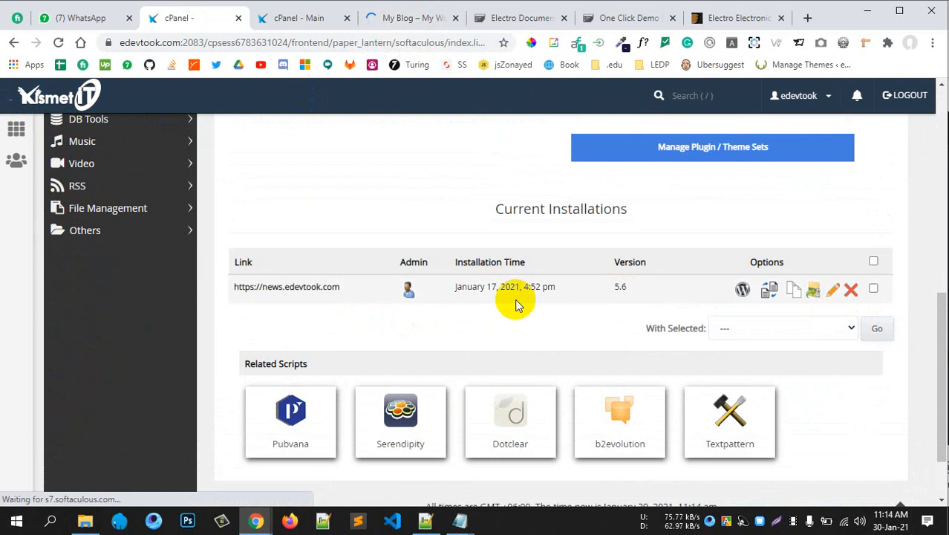
Step: Load edevtook.com in a new incognito window and shift that window slightly aside
left_click(434, 20)
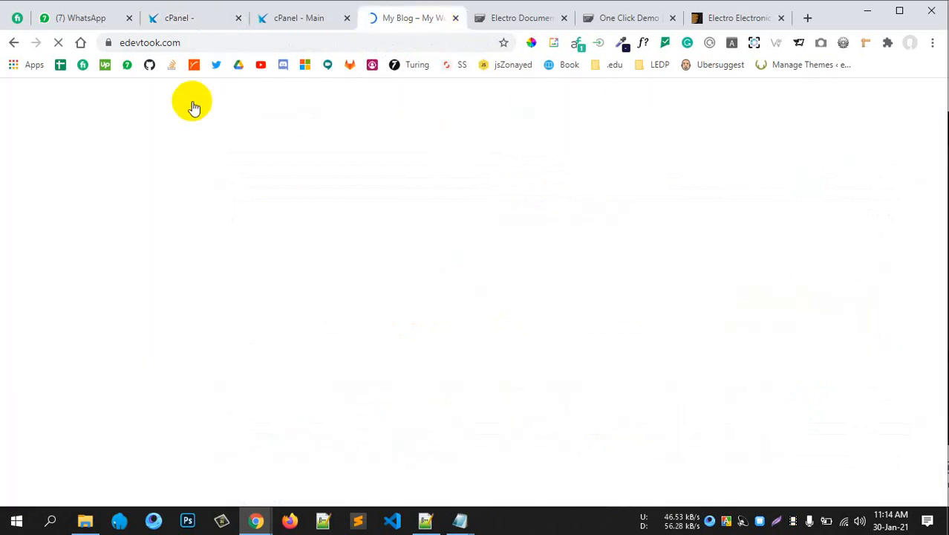
left_click(202, 42)
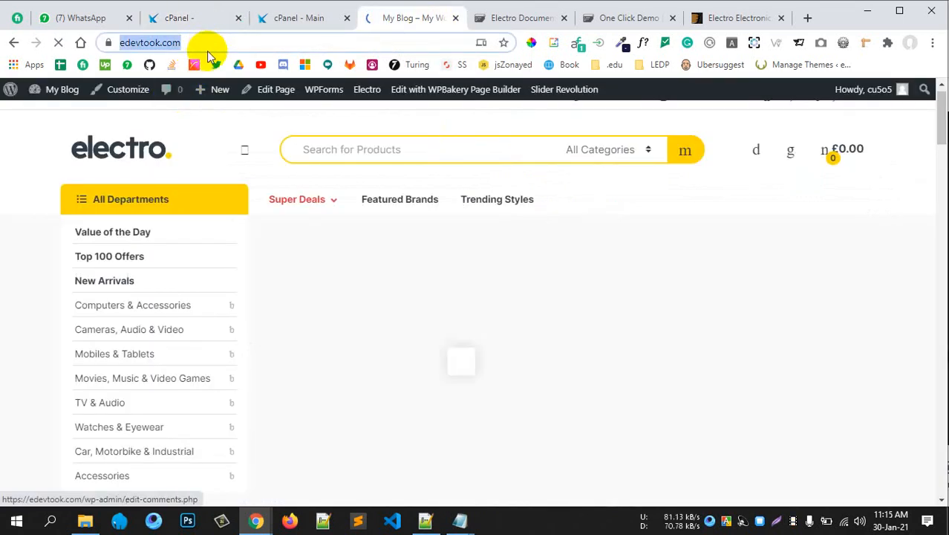
left_click(933, 43)
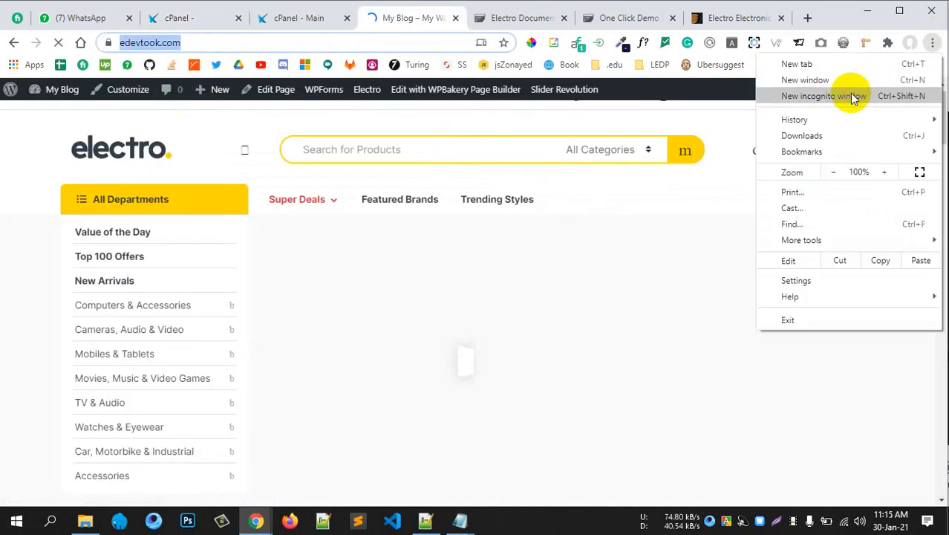
left_click(852, 96)
type("edev")
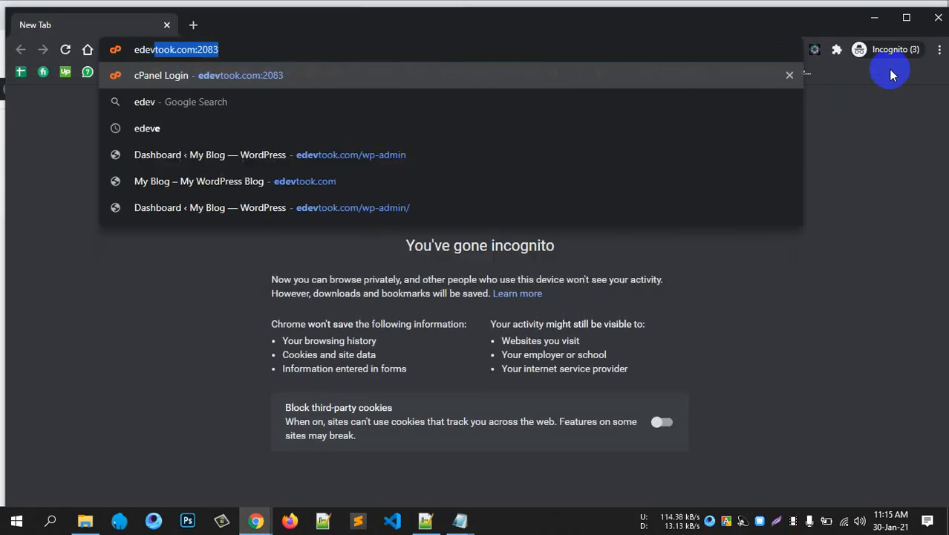
type("took.com")
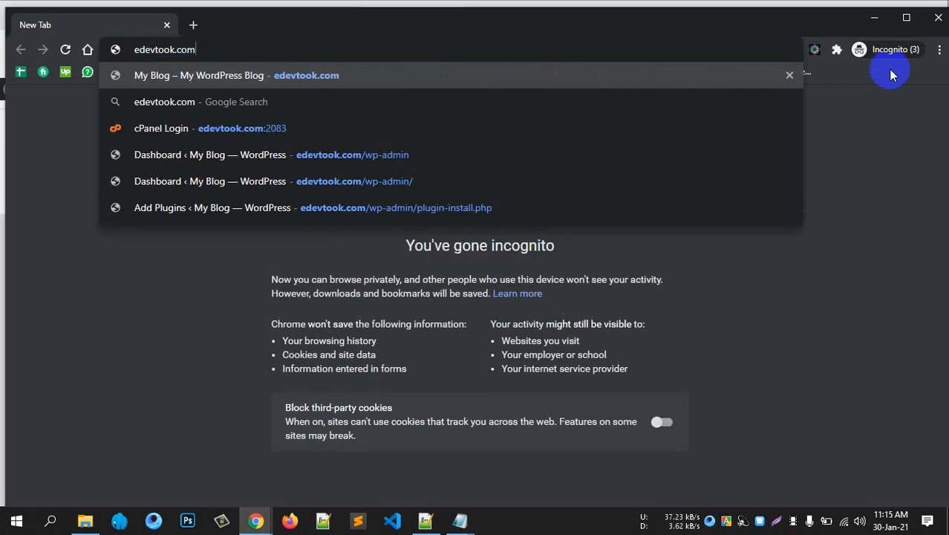
key("Return")
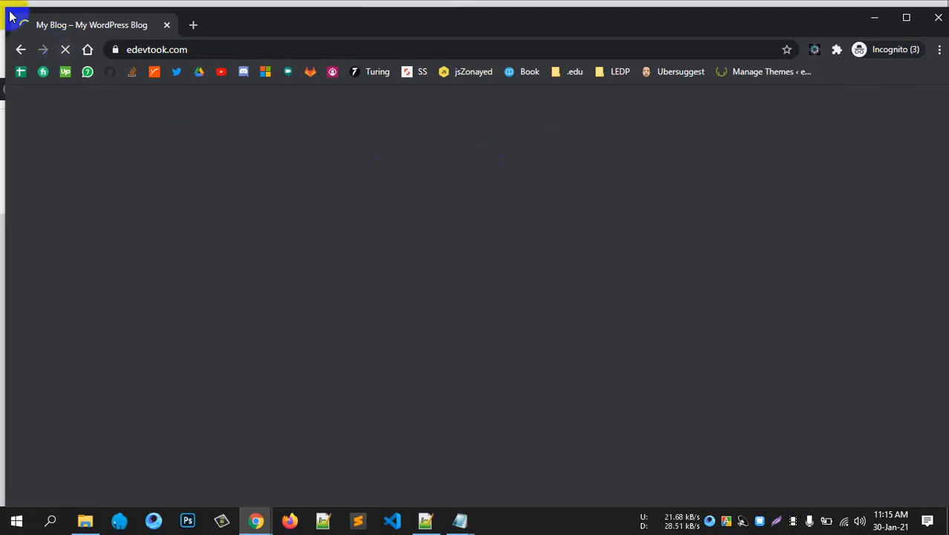
left_click_drag(7, 8, 72, 2)
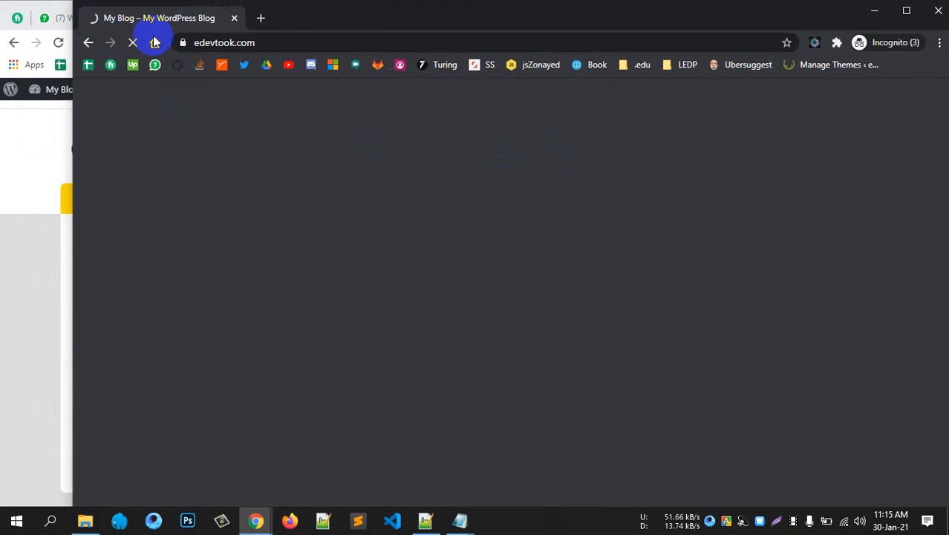
Step: Inspect the edevtook.com front page in the incognito window and close that window
left_click_drag(758, 20, 734, 30)
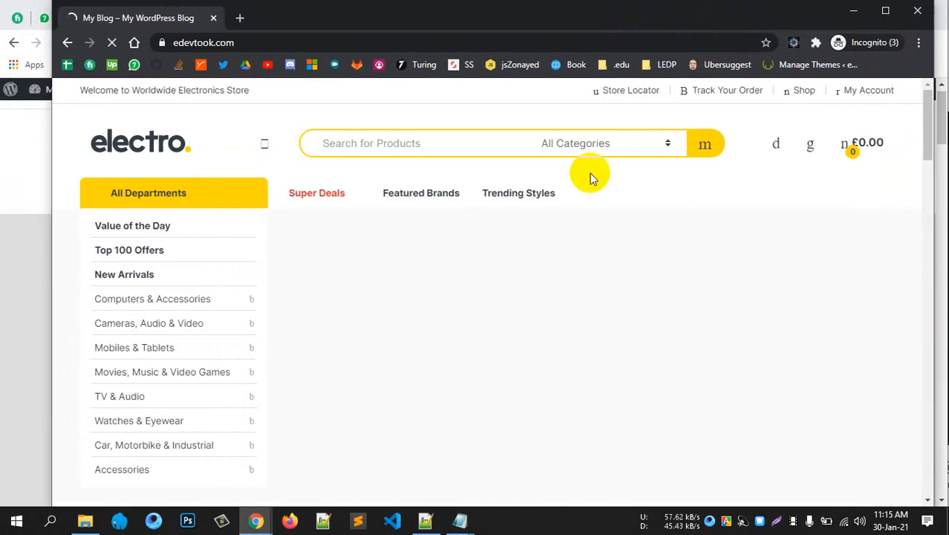
scroll(524, 210, "down", 1)
scroll(525, 206, "down", 3)
scroll(475, 245, "up", 4)
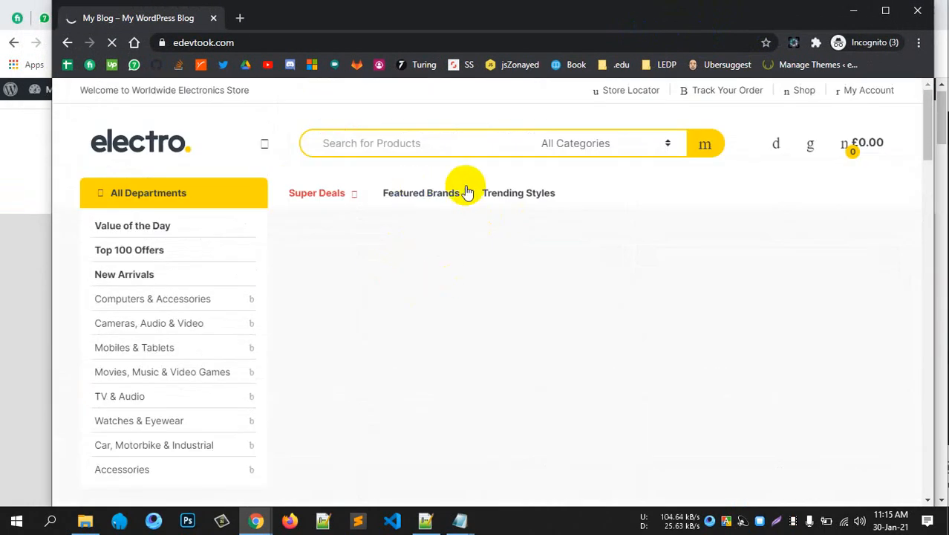
left_click_drag(490, 19, 459, 67)
left_click_drag(674, 72, 525, 42)
left_click(806, 40)
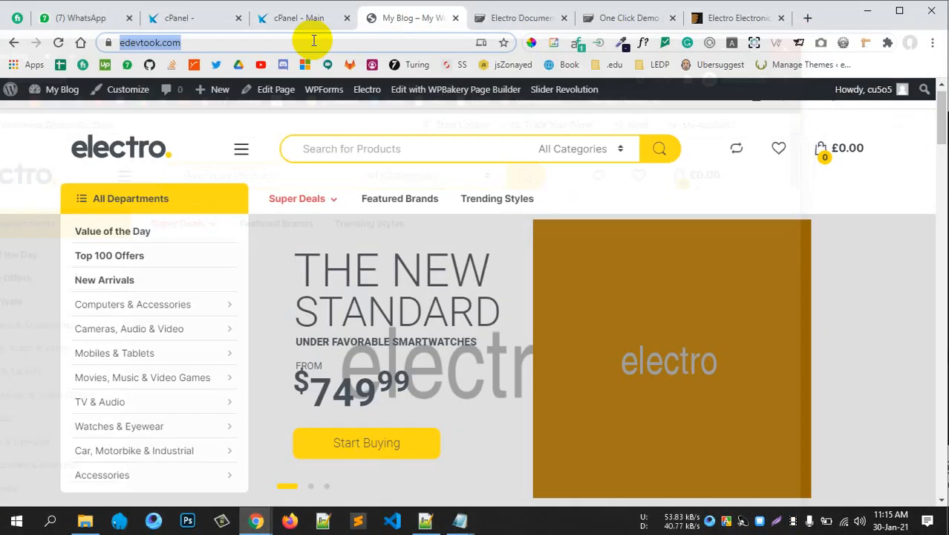
Step: Open public_html in the cPanel File Manager, look through its WordPress files and enter the wp-content folder
left_click(308, 22)
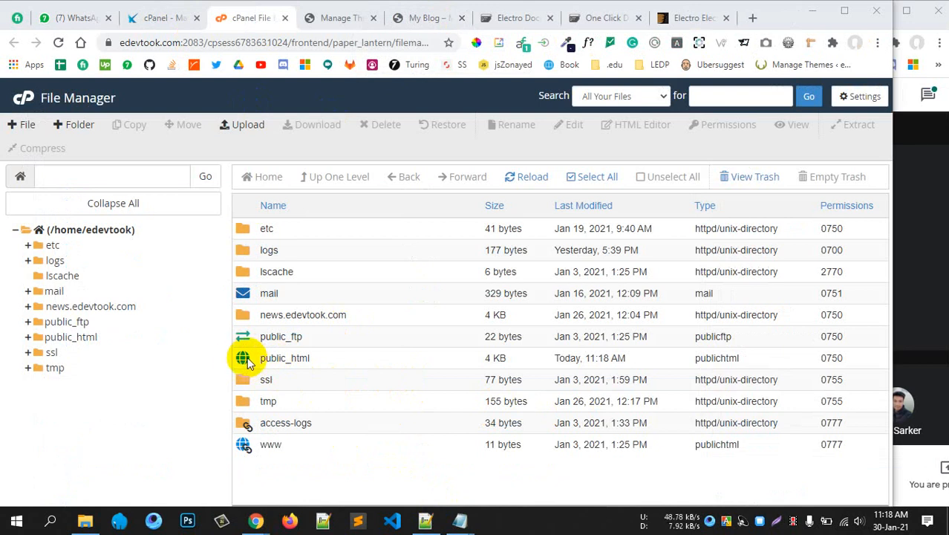
double_click(245, 358)
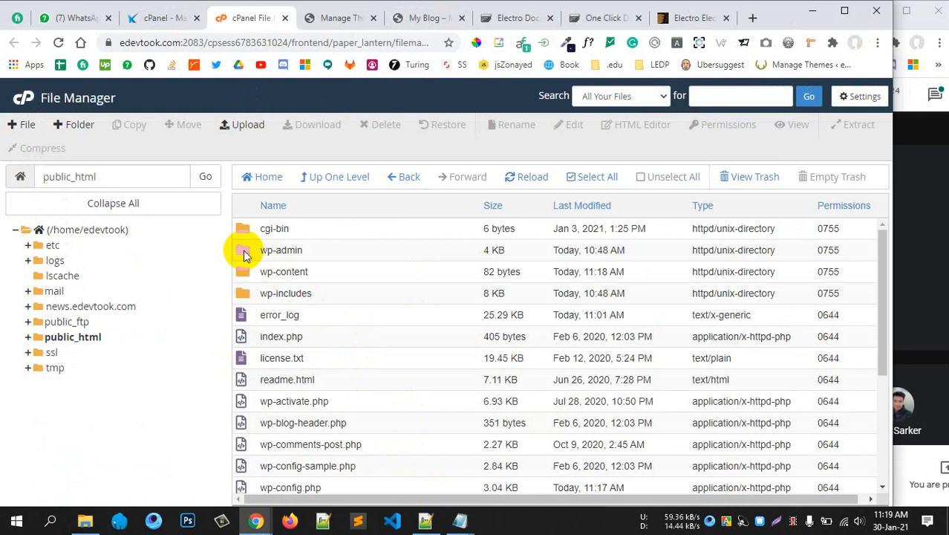
scroll(375, 372, "down", 3)
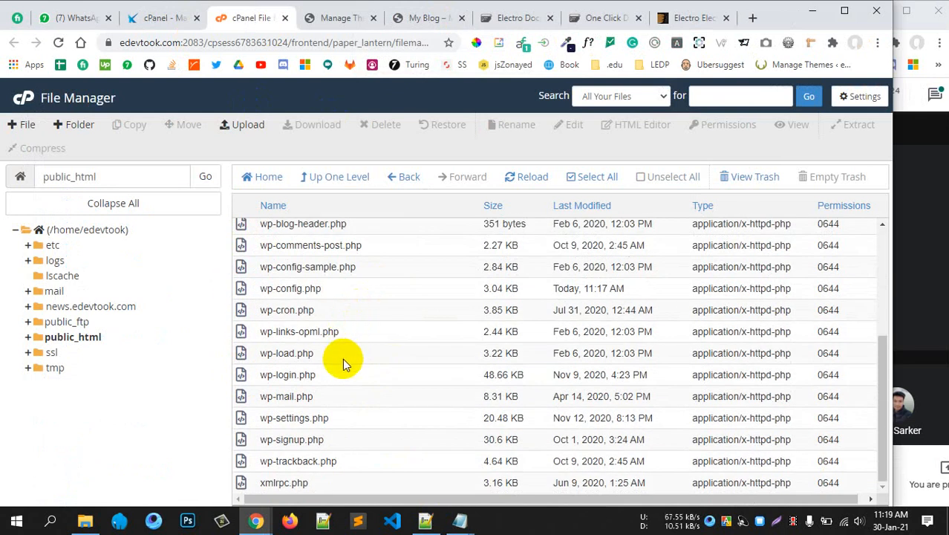
scroll(343, 358, "up", 3)
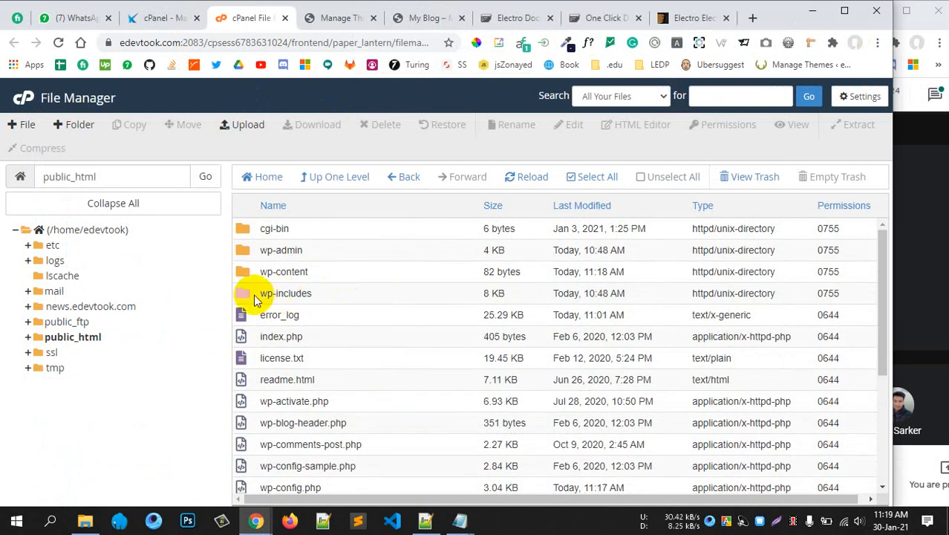
double_click(243, 278)
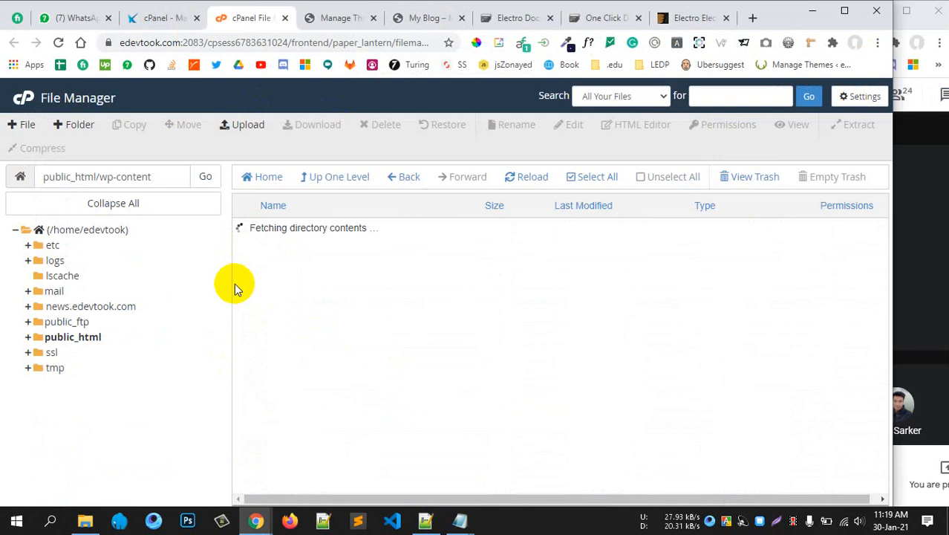
Step: Check the themes folder inside wp-content, return, and open the plugins folder to review its contents
double_click(249, 255)
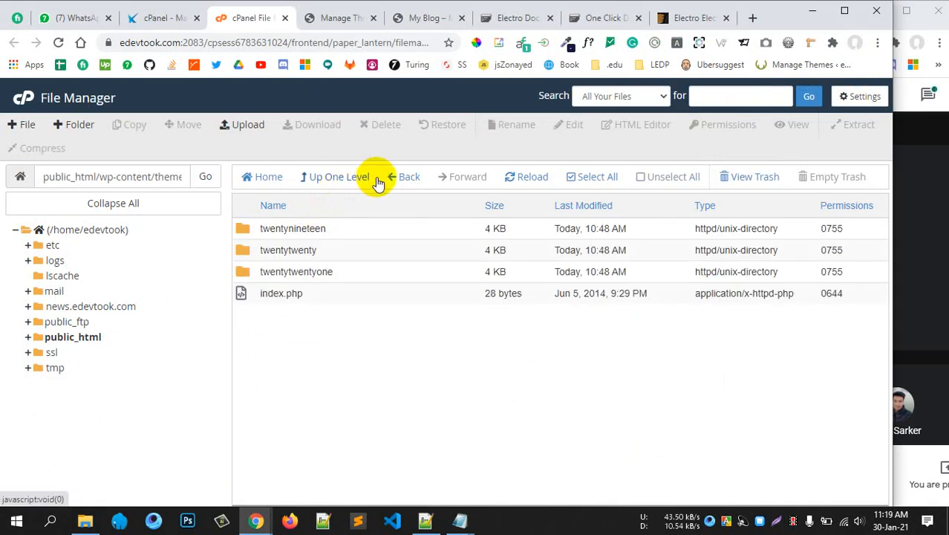
left_click(338, 178)
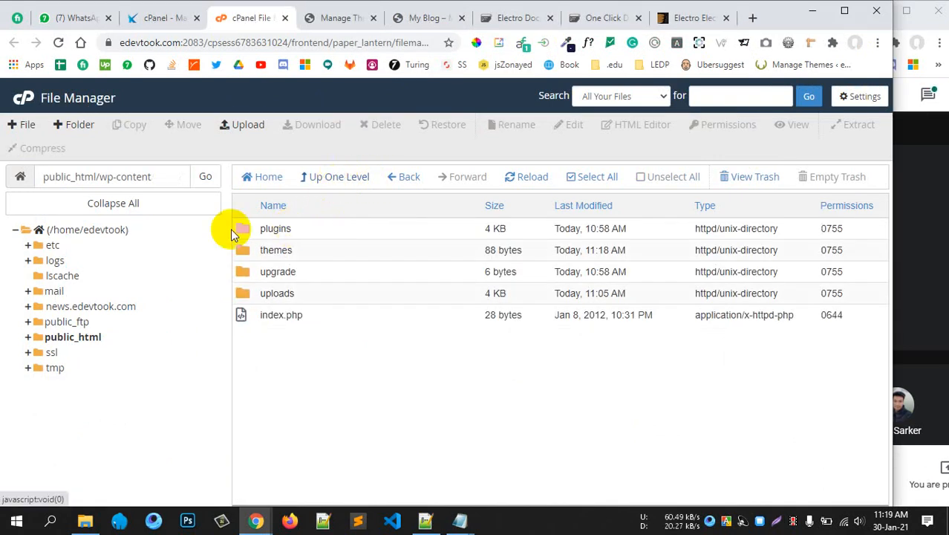
double_click(253, 230)
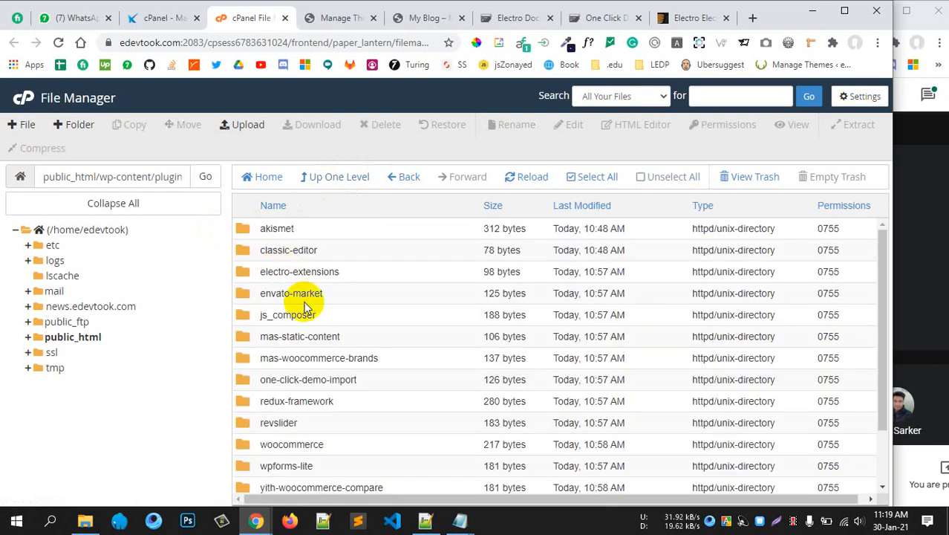
scroll(304, 310, "down", 2)
scroll(306, 311, "up", 2)
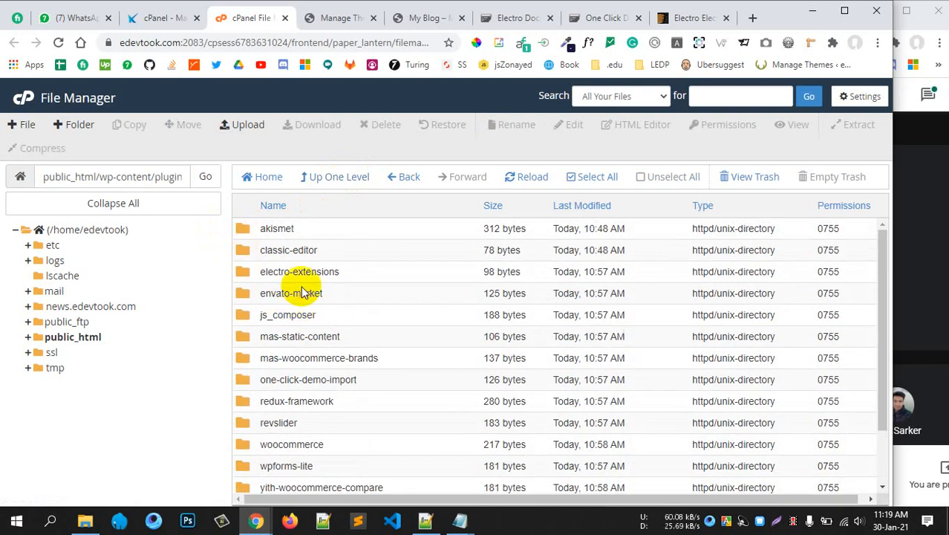
scroll(303, 293, "down", 2)
scroll(312, 286, "up", 2)
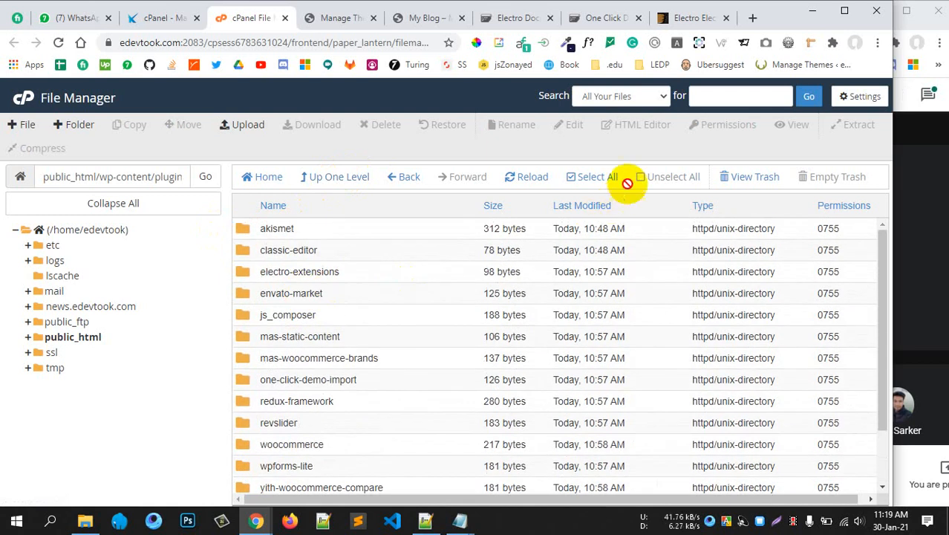
Step: Permanently delete everything in the plugins folder except classic-editor, hello.php and index.php, skipping the trash
left_click(574, 181)
left_click(245, 256)
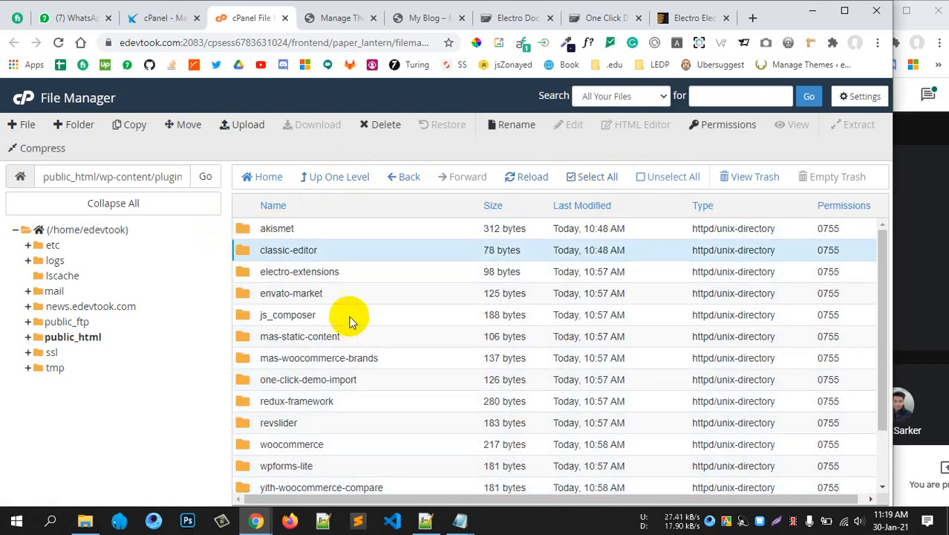
left_click(590, 178)
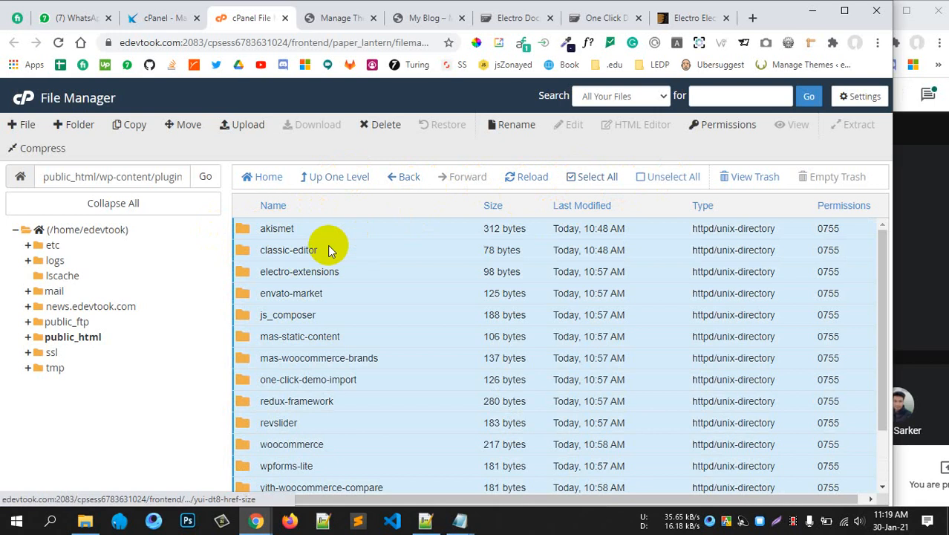
left_click(245, 253, "ctrl")
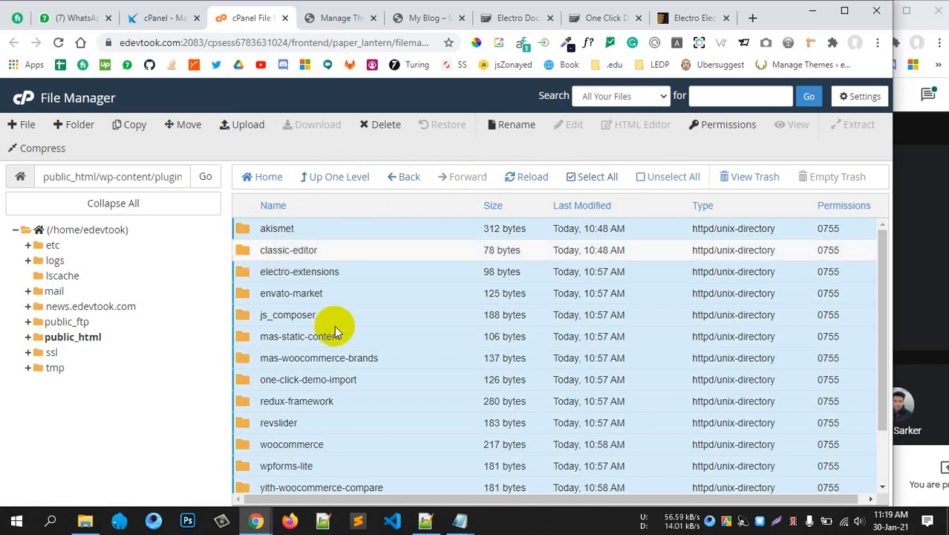
scroll(334, 326, "down", 1)
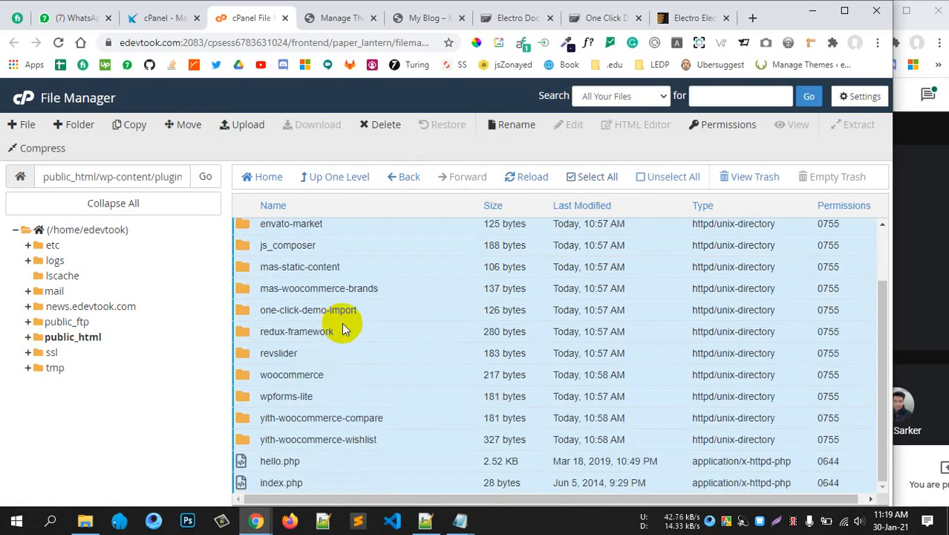
left_click(251, 482, "ctrl")
left_click(245, 459, "ctrl")
scroll(394, 371, "up", 1)
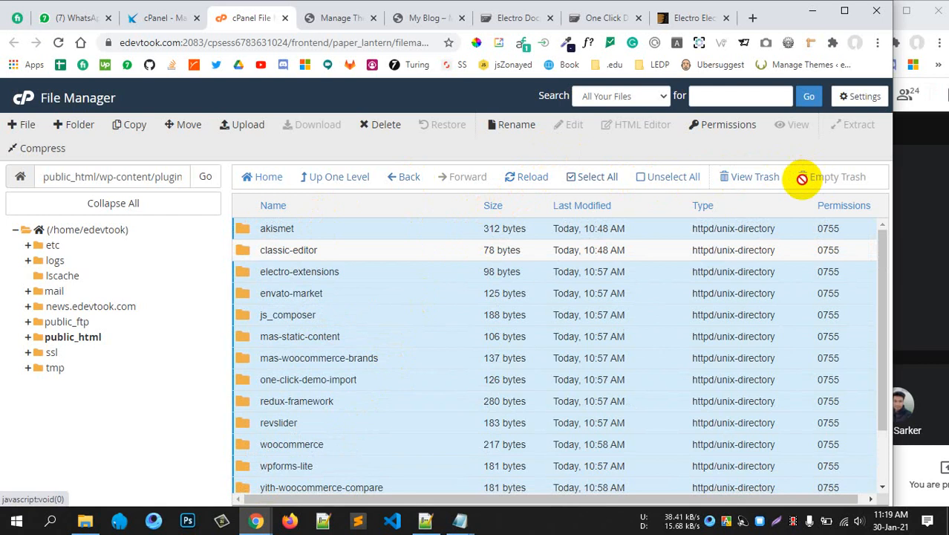
left_click(382, 124)
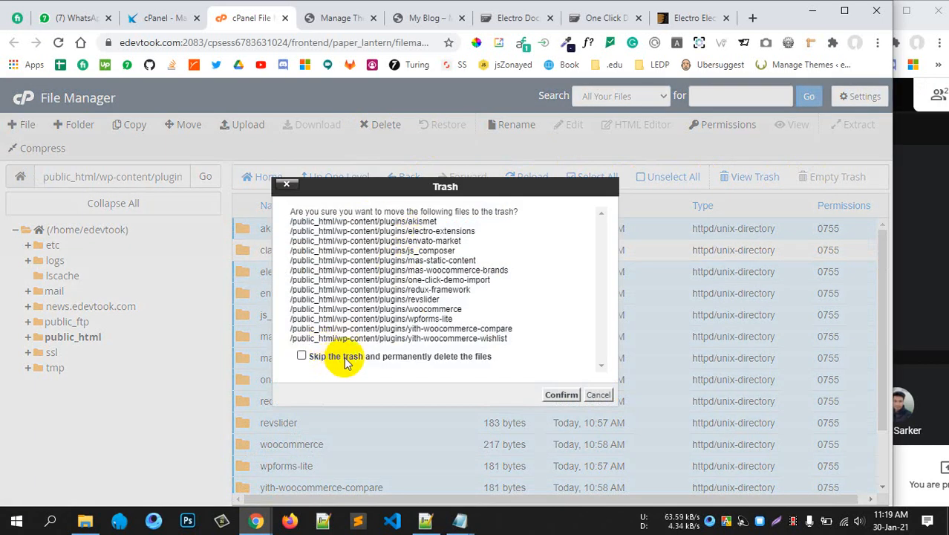
left_click(301, 356)
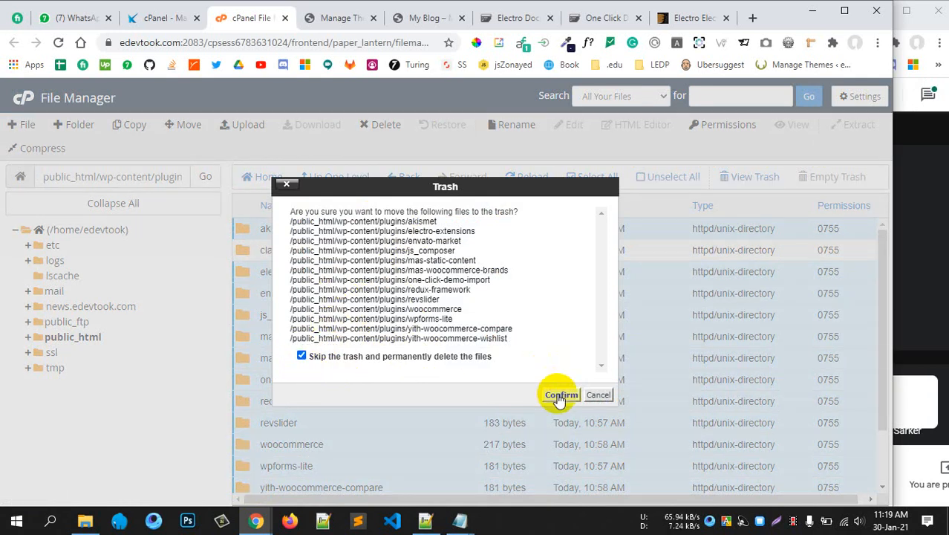
left_click(560, 396)
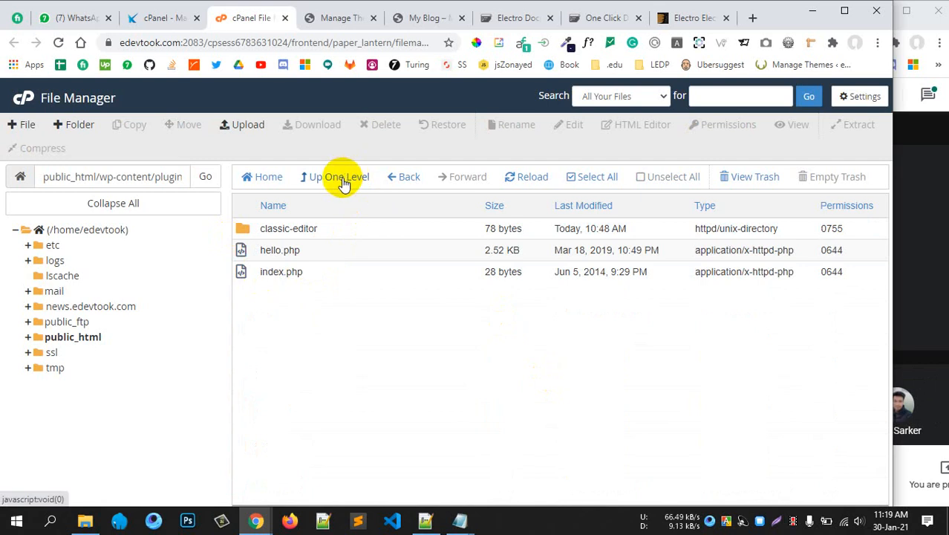
Step: Go to the wp-content/themes folder and open the file upload page for it
left_click(334, 182)
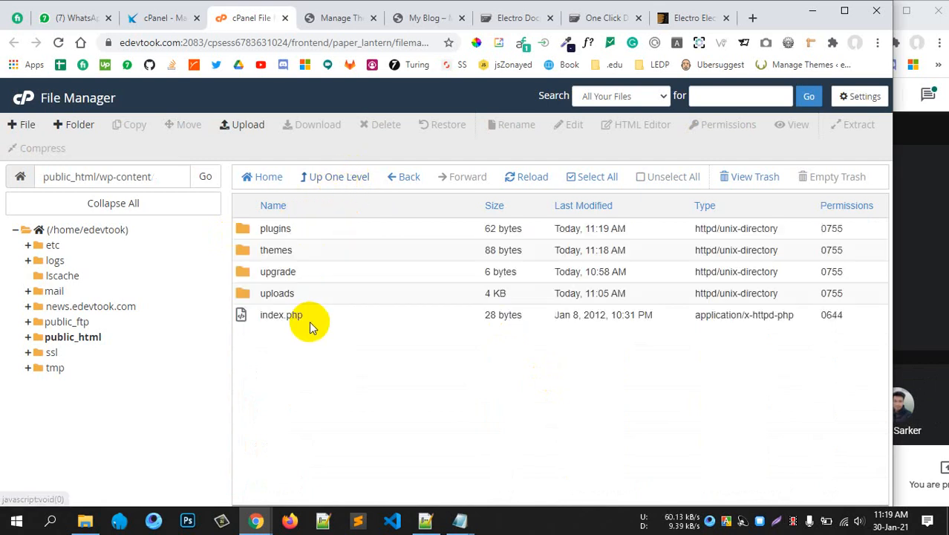
double_click(248, 255)
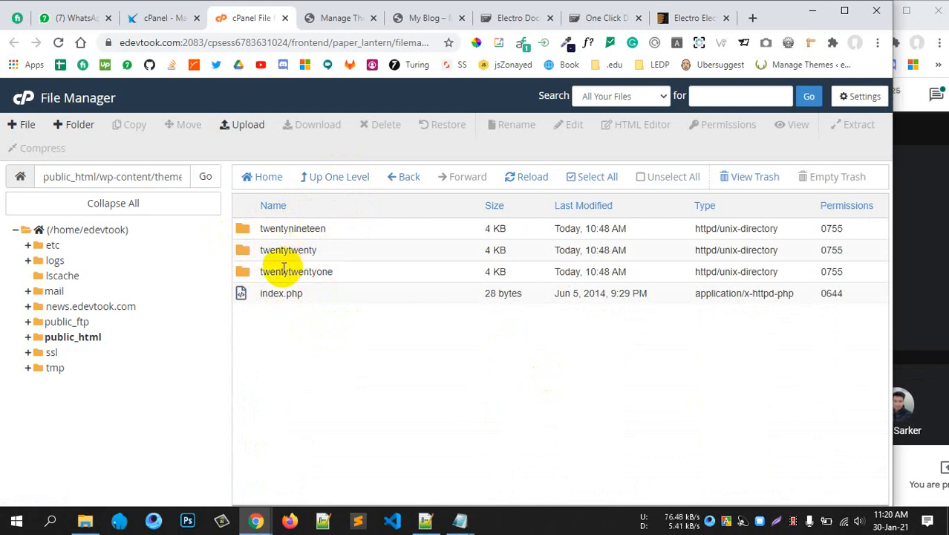
left_click(350, 362)
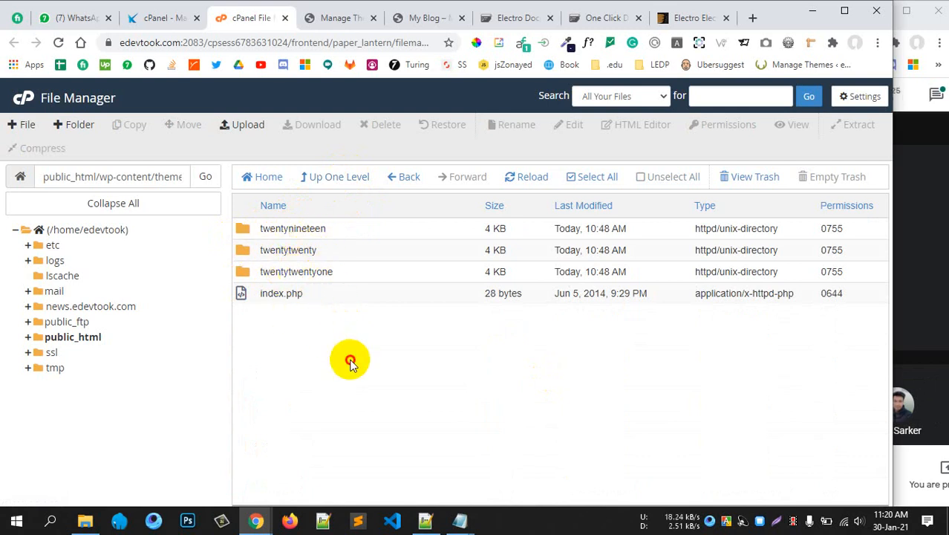
left_click(241, 128)
Step: Upload electro.zip from the local electro-v2.7.2 theme-files folder into wp-content/themes
left_click(85, 520)
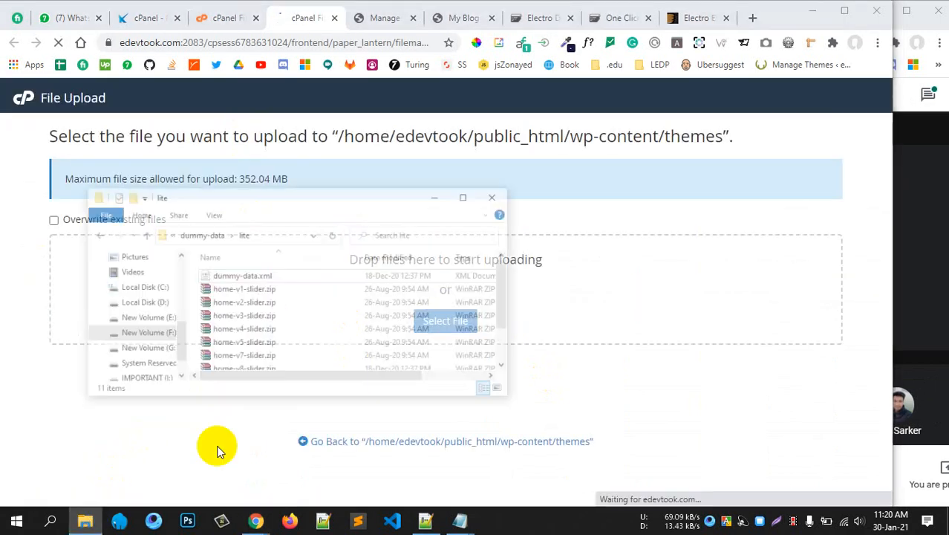
left_click_drag(443, 155, 621, 156)
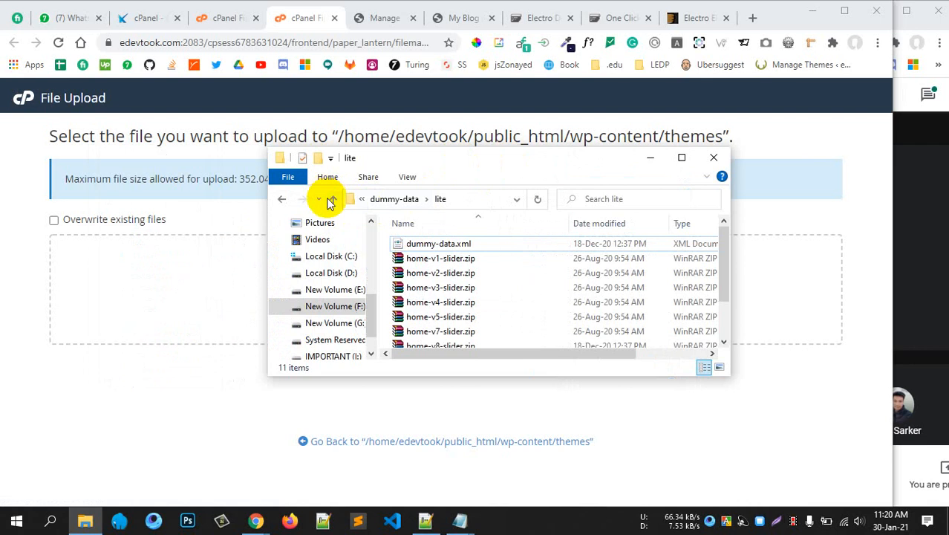
left_click(333, 199)
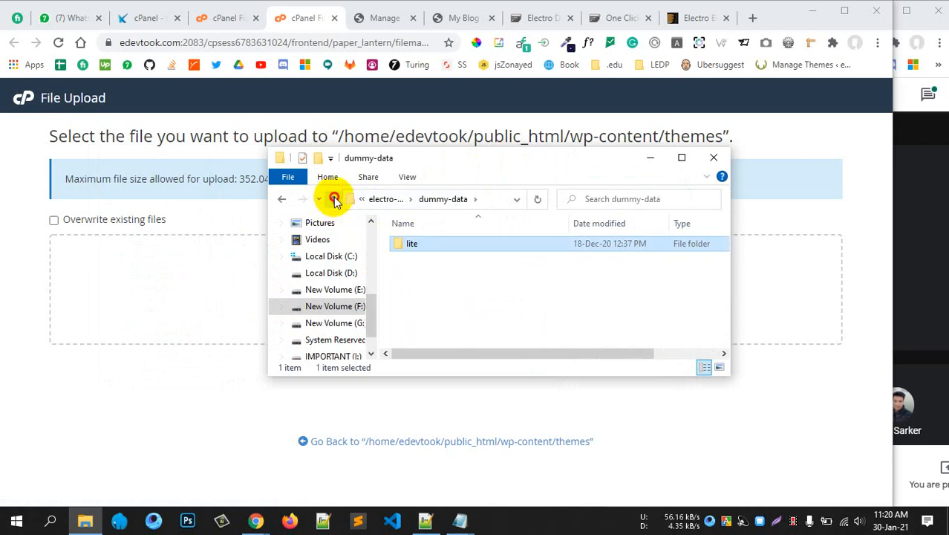
left_click(334, 199)
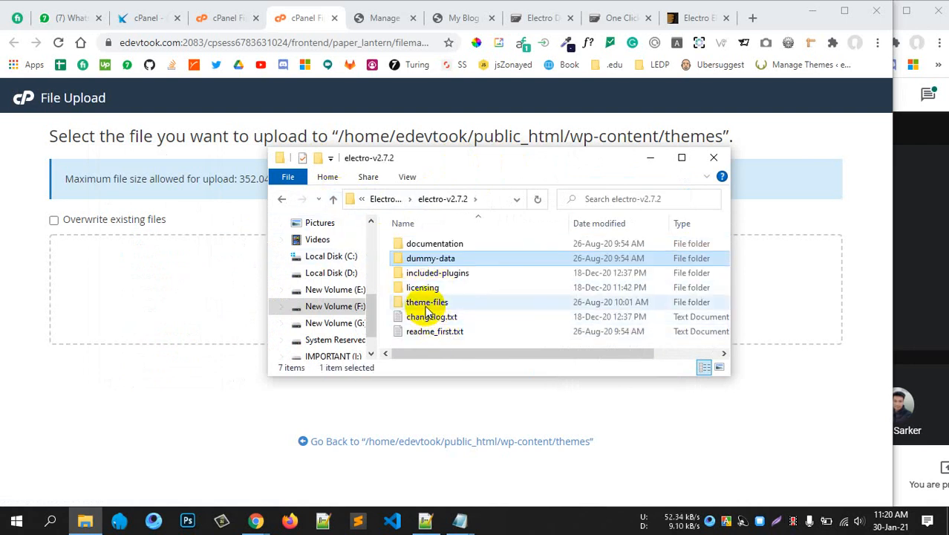
double_click(427, 303)
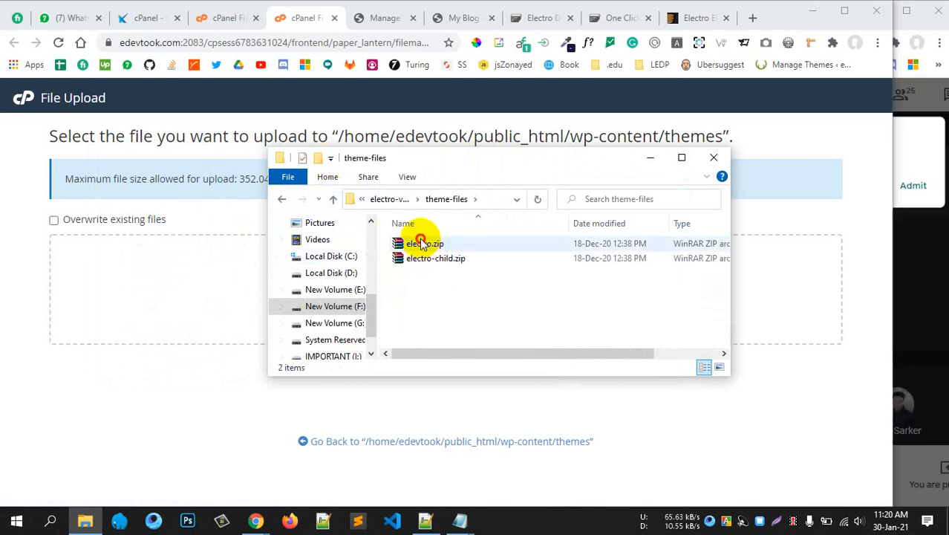
left_click_drag(422, 243, 188, 279)
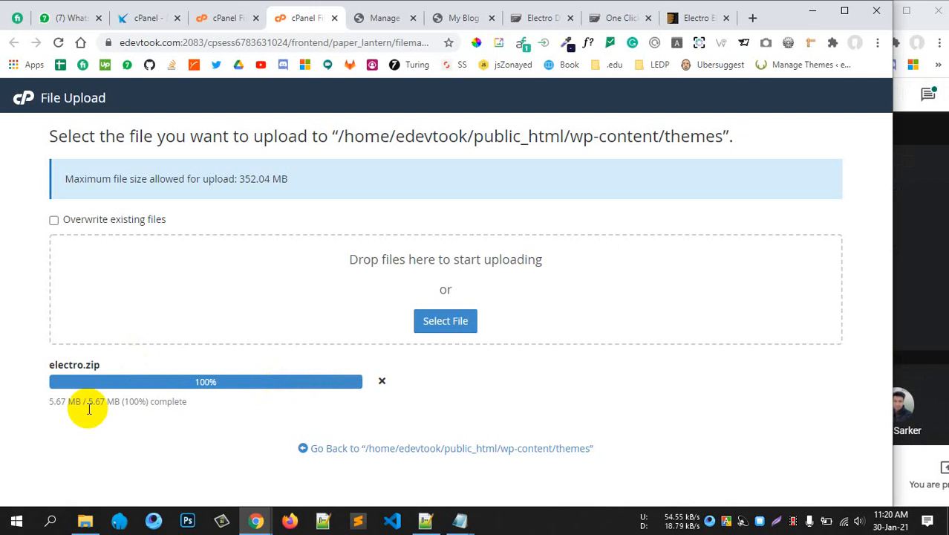
Step: Check the upload progress of electro.zip, close the upload page and reload the themes folder listing
double_click(197, 405)
left_click(207, 422)
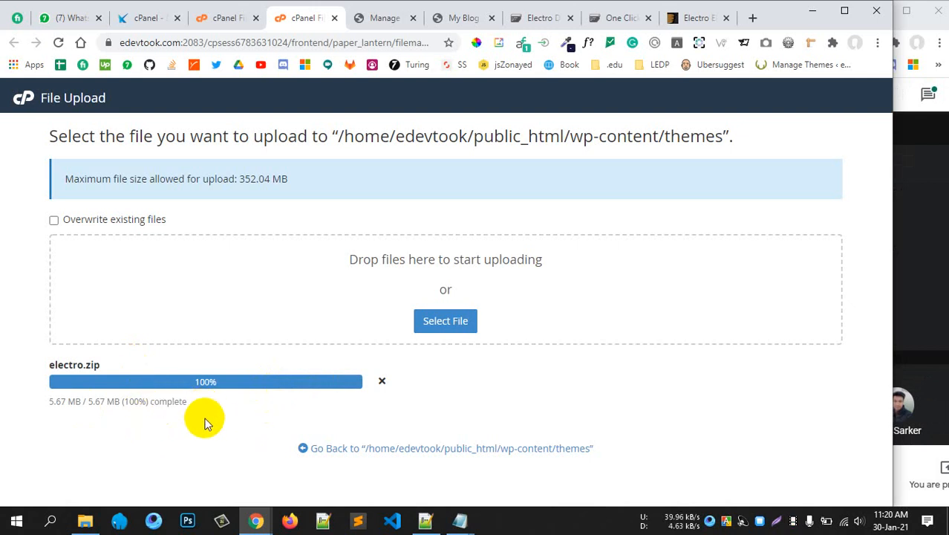
left_click(191, 382)
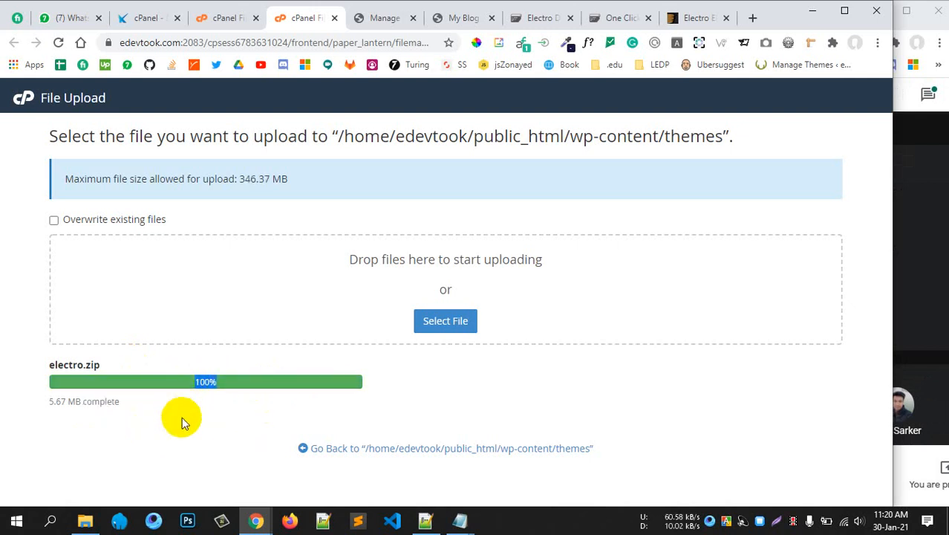
left_click_drag(127, 403, 33, 413)
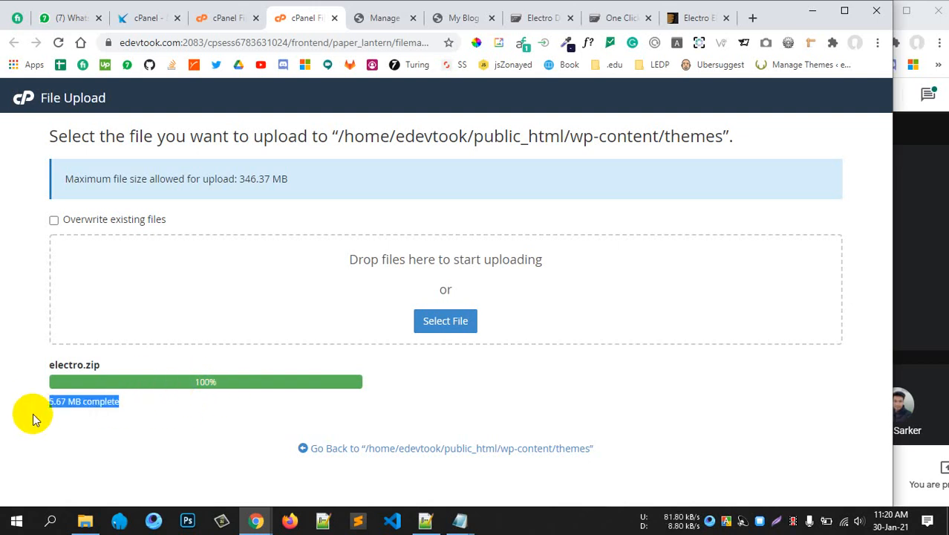
left_click(282, 211)
left_click(334, 19)
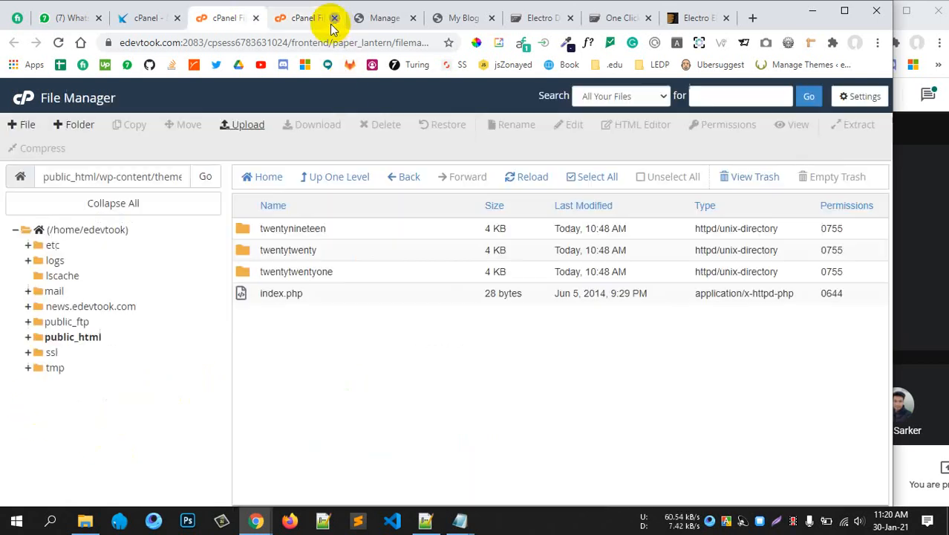
left_click(516, 178)
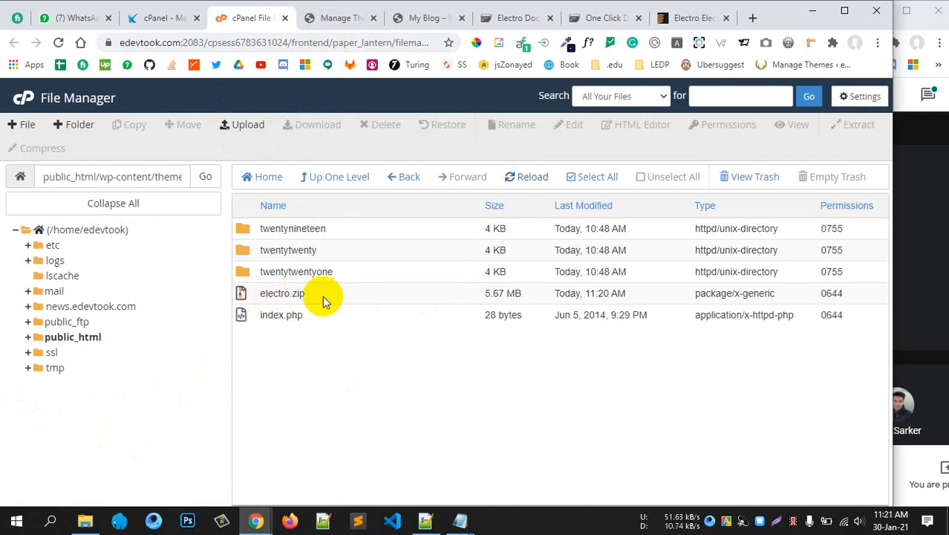
Step: Extract electro.zip into /public_html/wp-content/themes and reload the folder listing
left_click(275, 294)
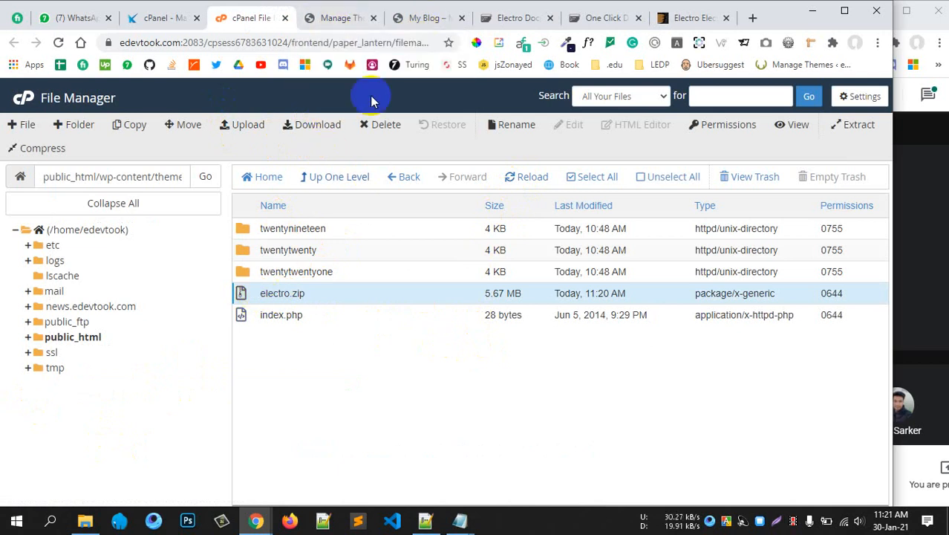
right_click(270, 298)
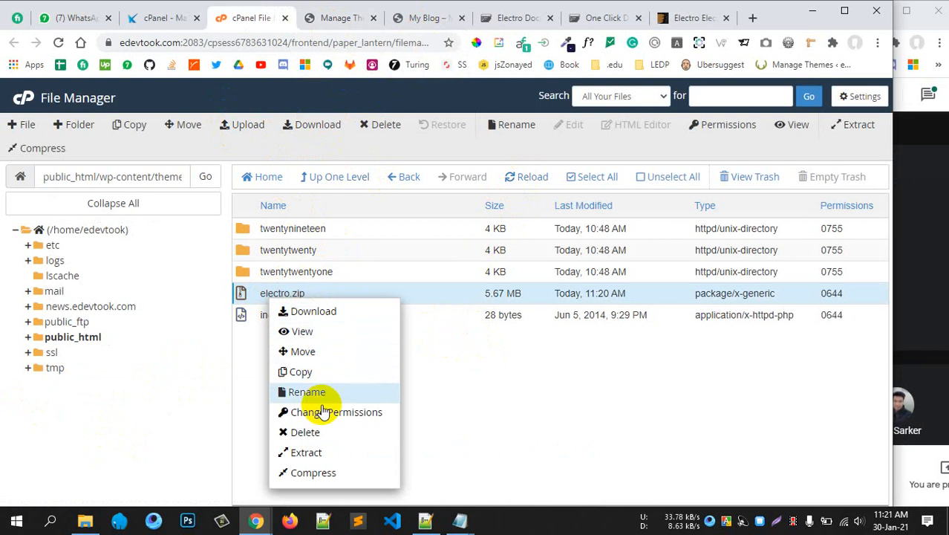
left_click(304, 453)
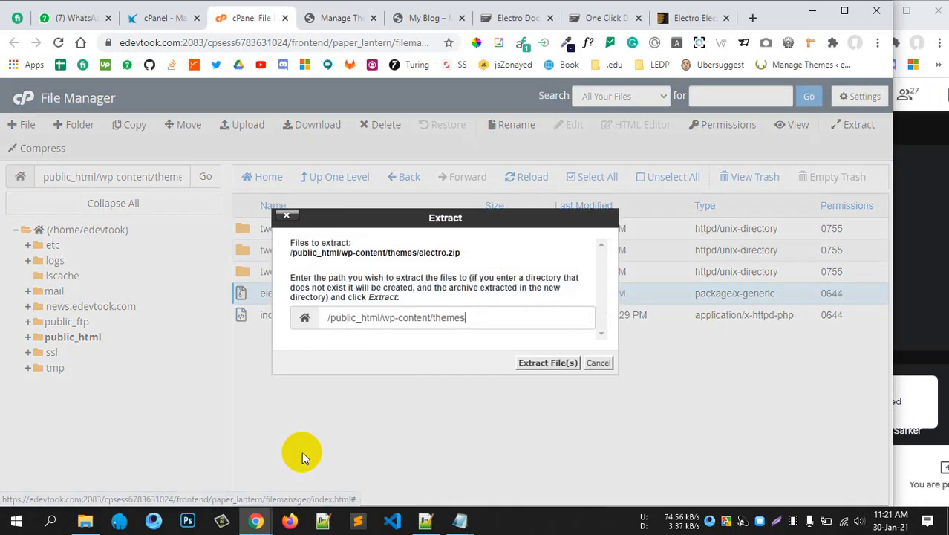
left_click(547, 363)
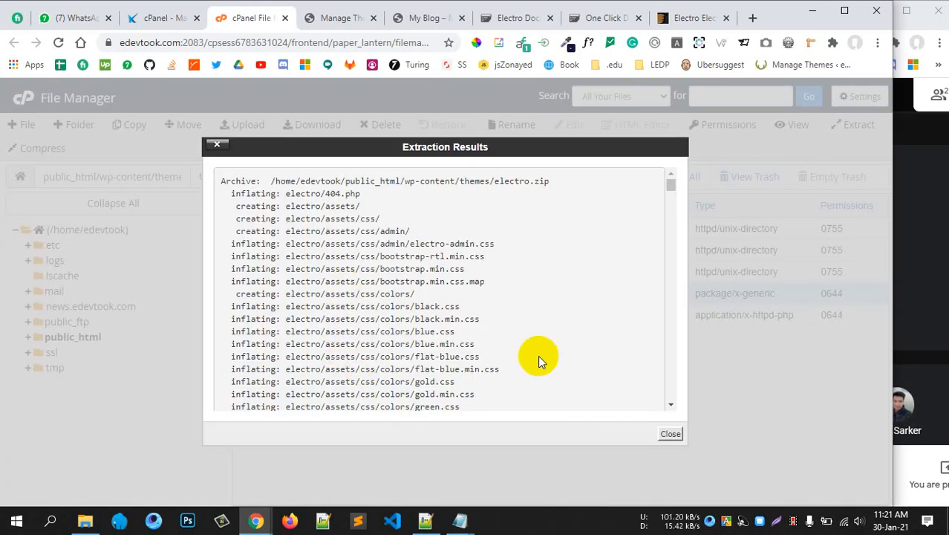
left_click(669, 434)
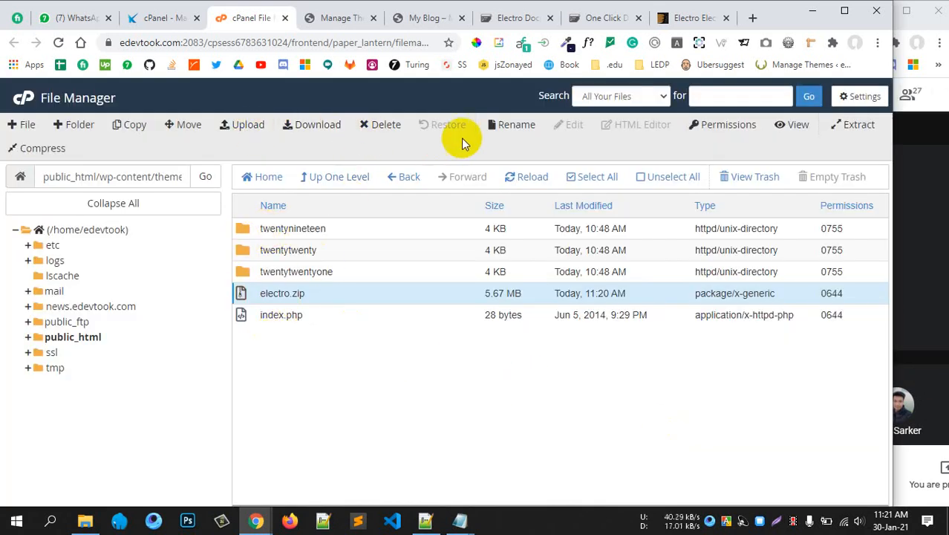
left_click(521, 178)
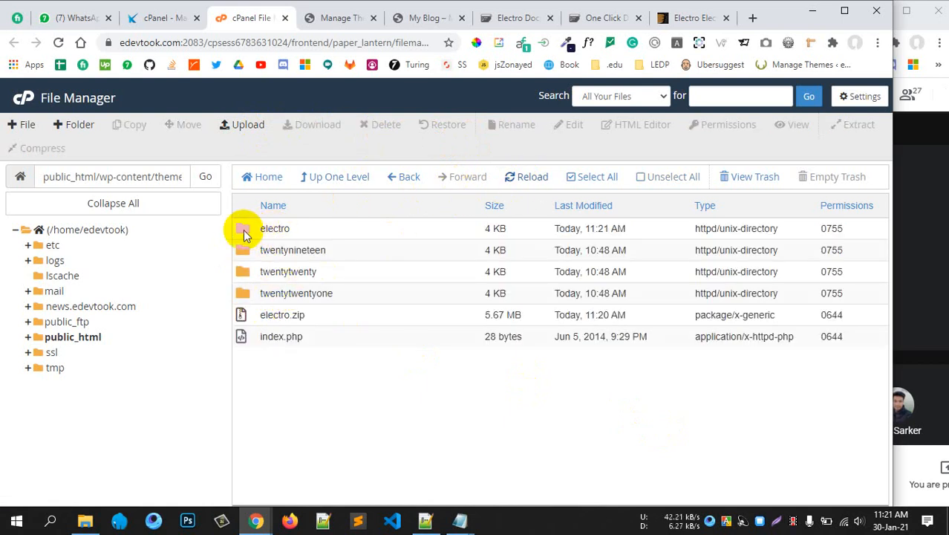
Step: Examine the files inside the extracted electro theme folder and return to the themes folder
double_click(245, 231)
scroll(412, 331, "down", 10)
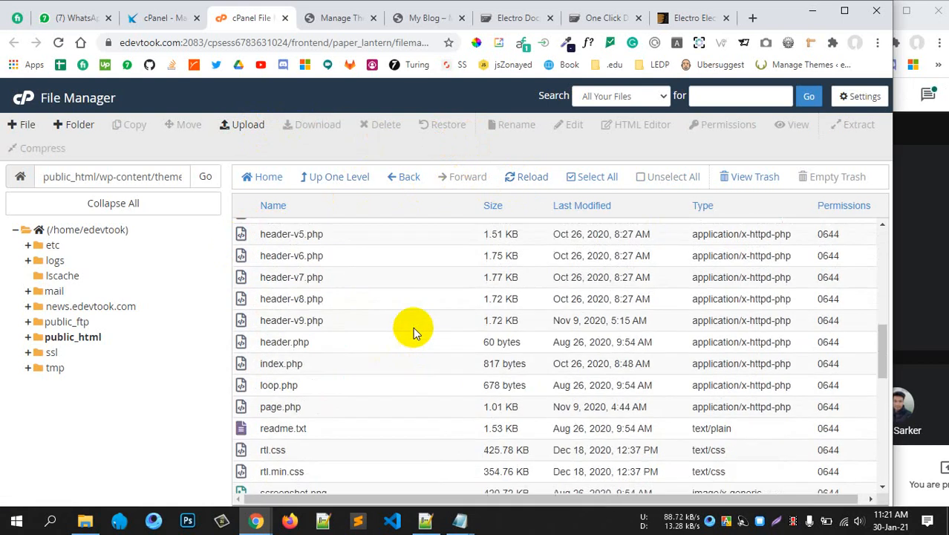
scroll(413, 327, "down", 6)
scroll(408, 318, "up", 11)
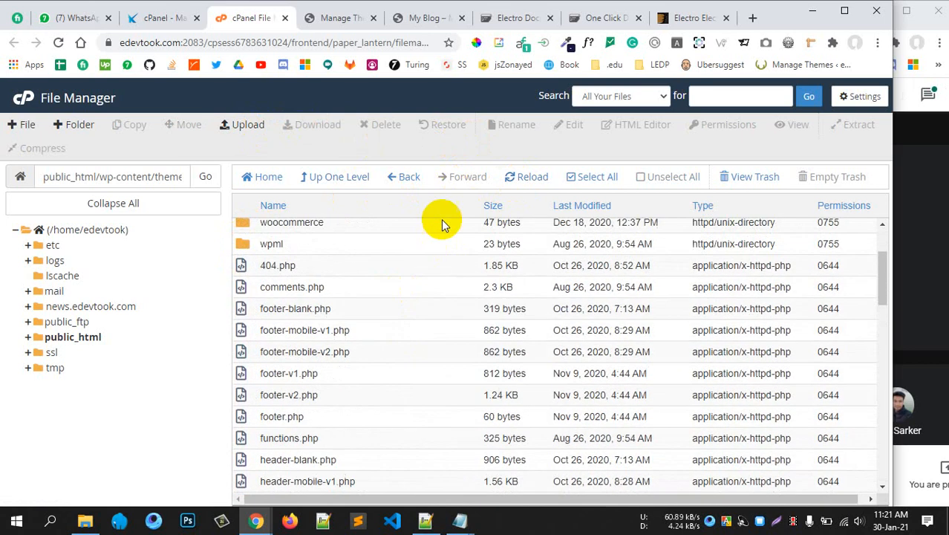
left_click(342, 178)
Step: Go to the WordPress Themes page, reload it and activate the Electro theme
left_click(431, 22)
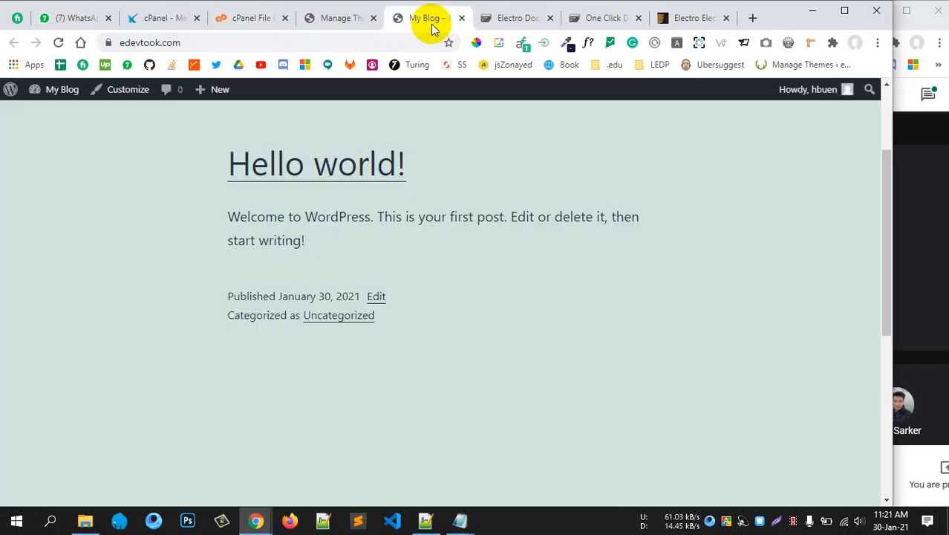
left_click(327, 17)
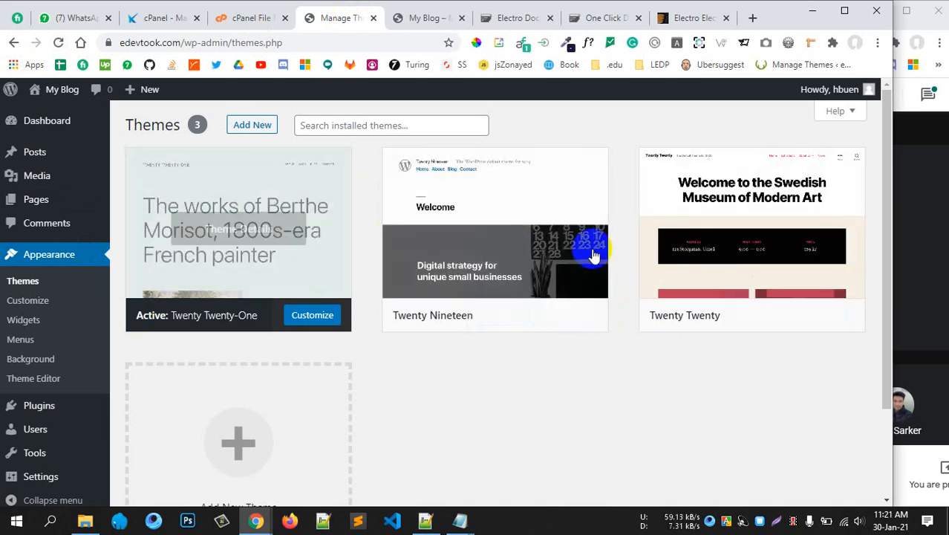
left_click(58, 42)
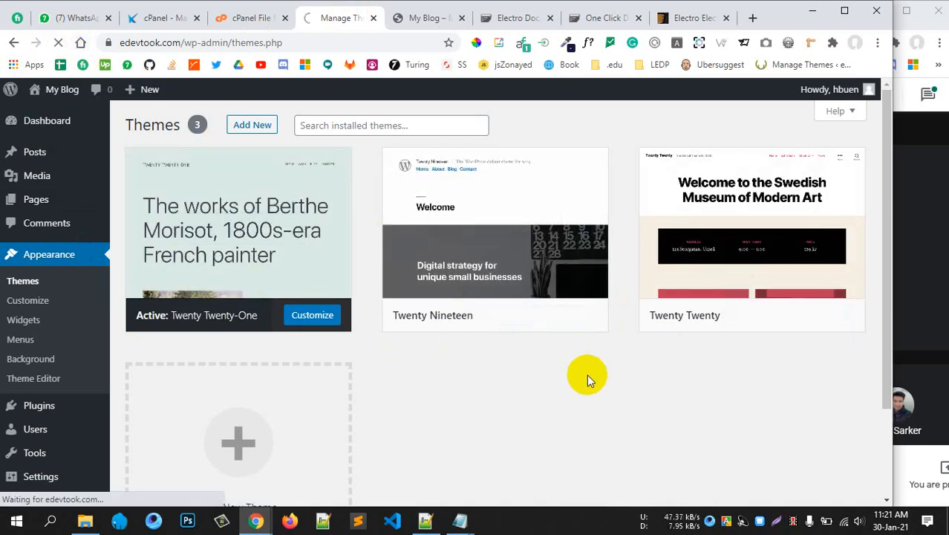
mouse_move(494, 238)
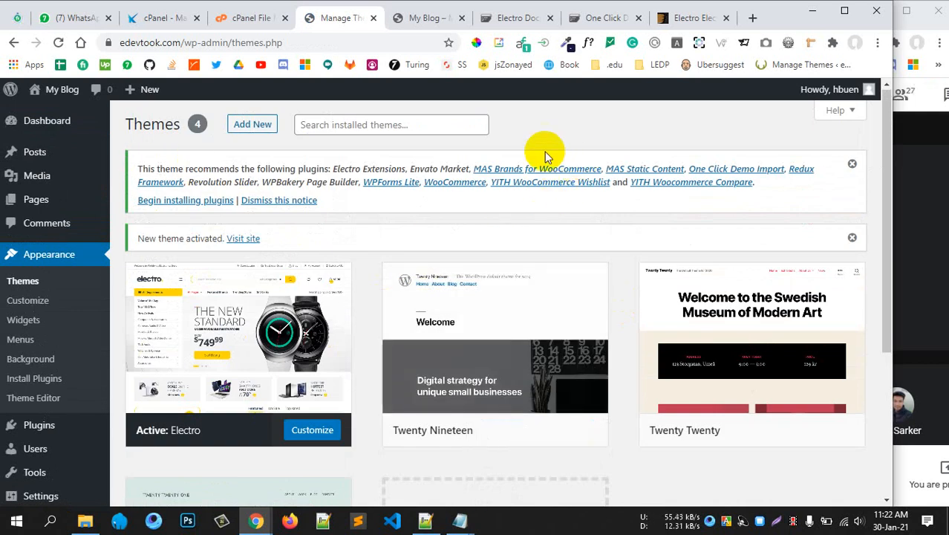
Step: Begin installing the plugins recommended by the theme, running the bulk Install action on all of them
left_click(173, 207)
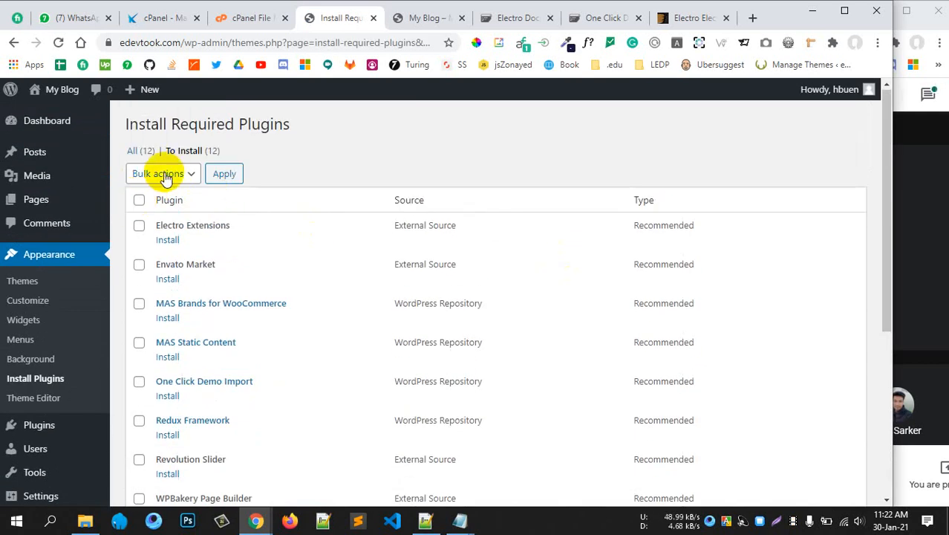
left_click(141, 199)
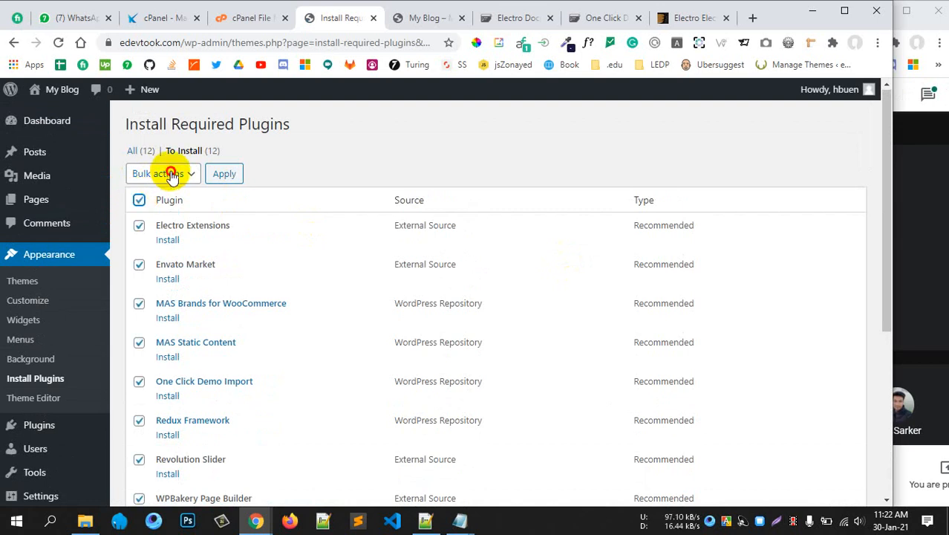
left_click(167, 174)
left_click(154, 206)
left_click(220, 175)
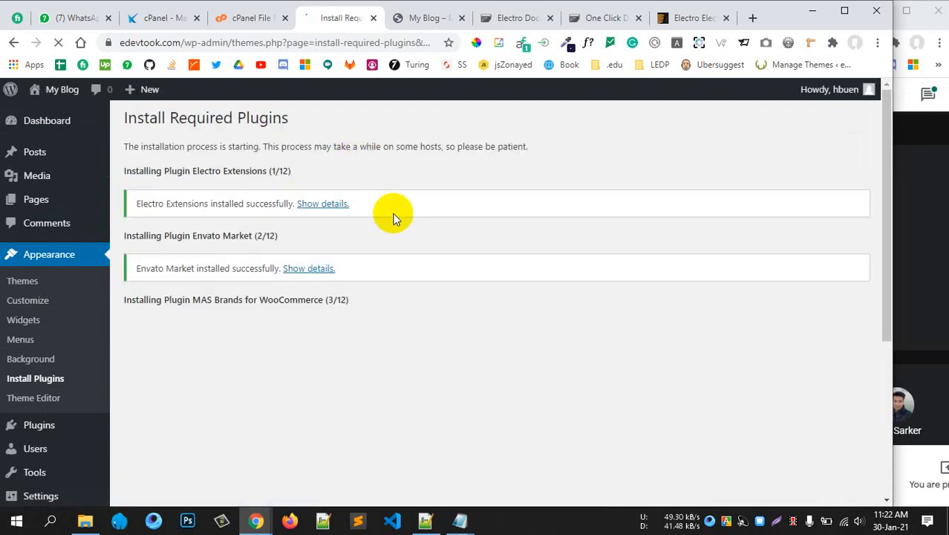
Step: Follow the installation log of the recommended plugins until the last plugin is processed
scroll(468, 219, "down", 4)
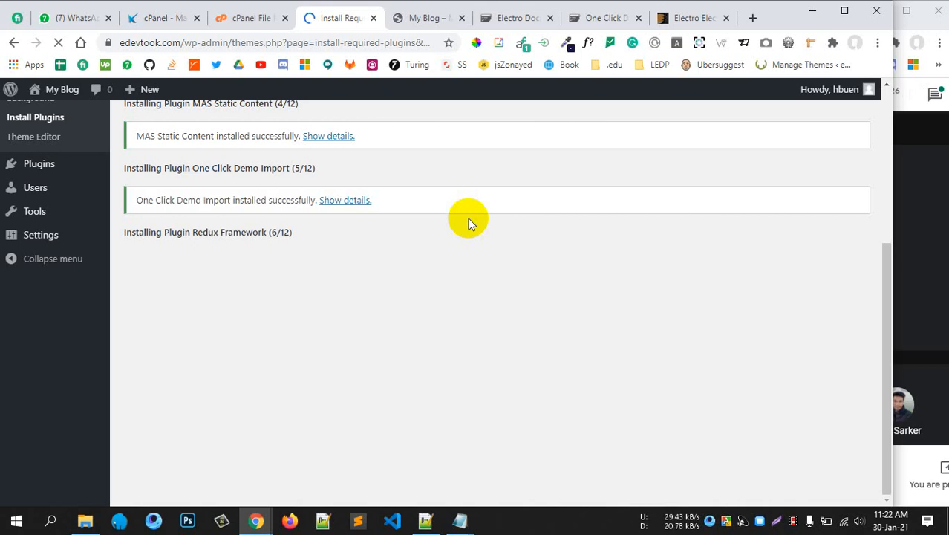
scroll(468, 219, "up", 2)
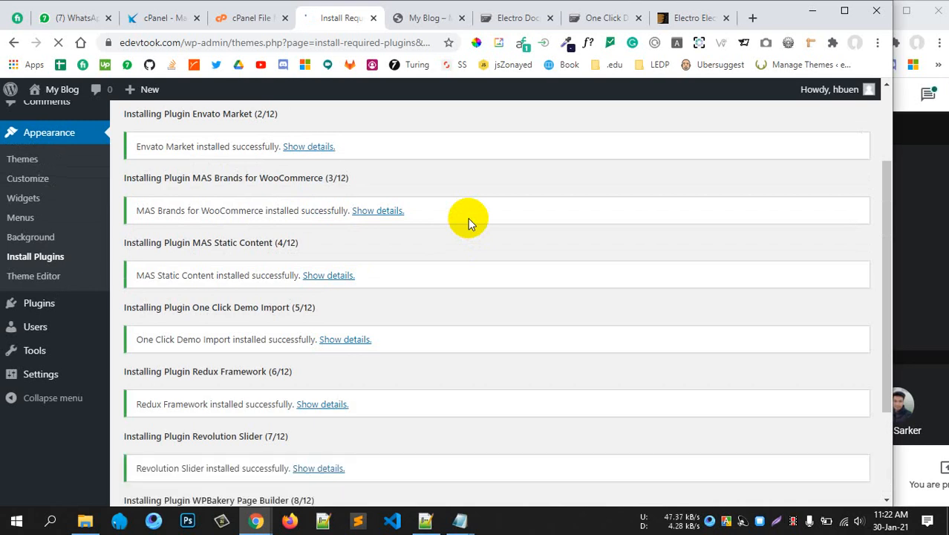
scroll(427, 308, "down", 2)
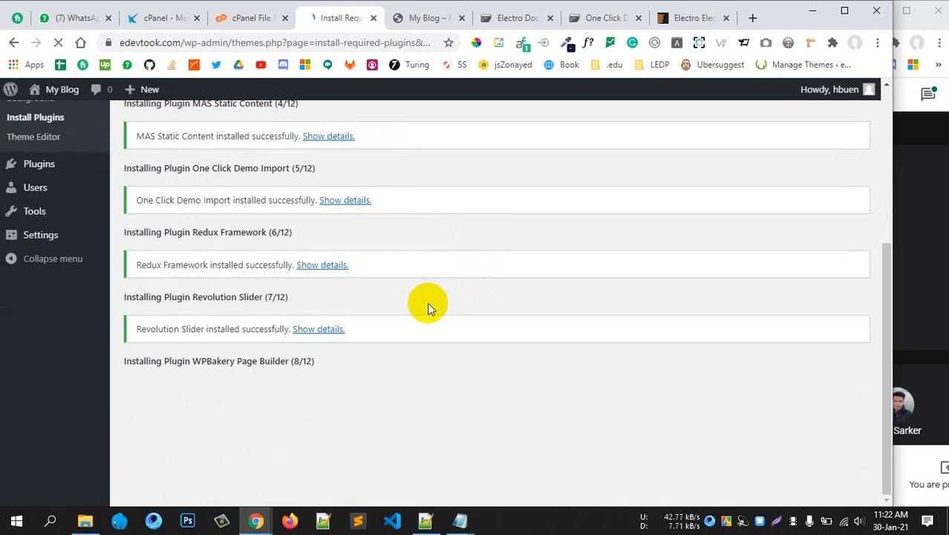
left_click_drag(326, 362, 270, 360)
left_click(362, 360)
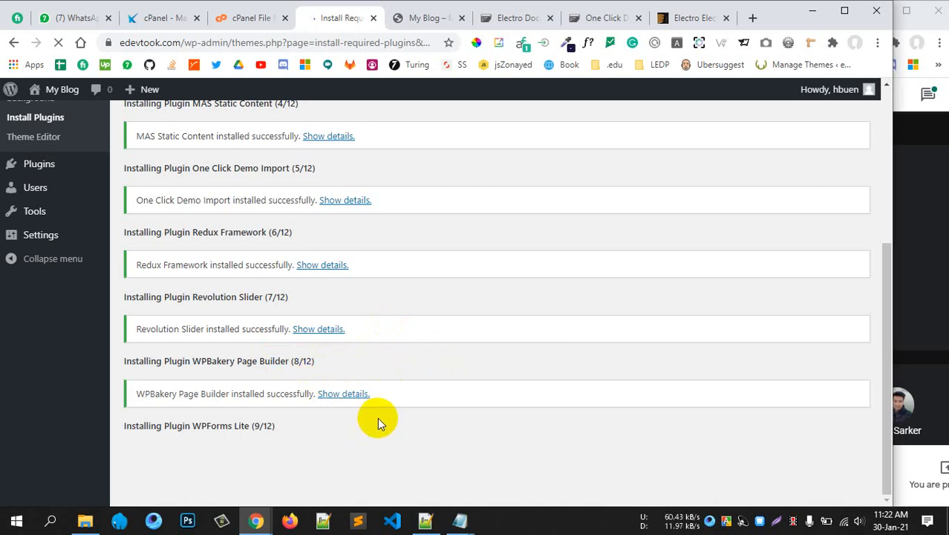
left_click_drag(282, 428, 245, 428)
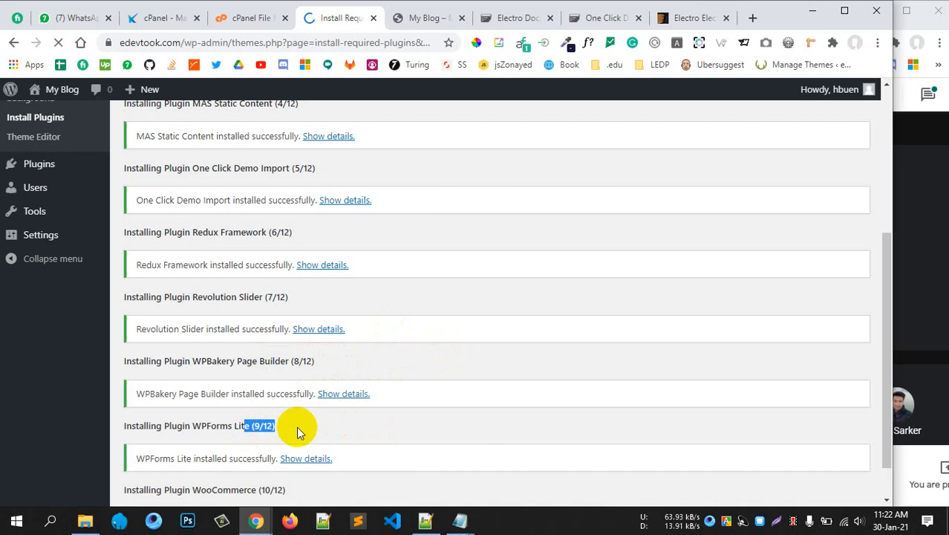
left_click(298, 429)
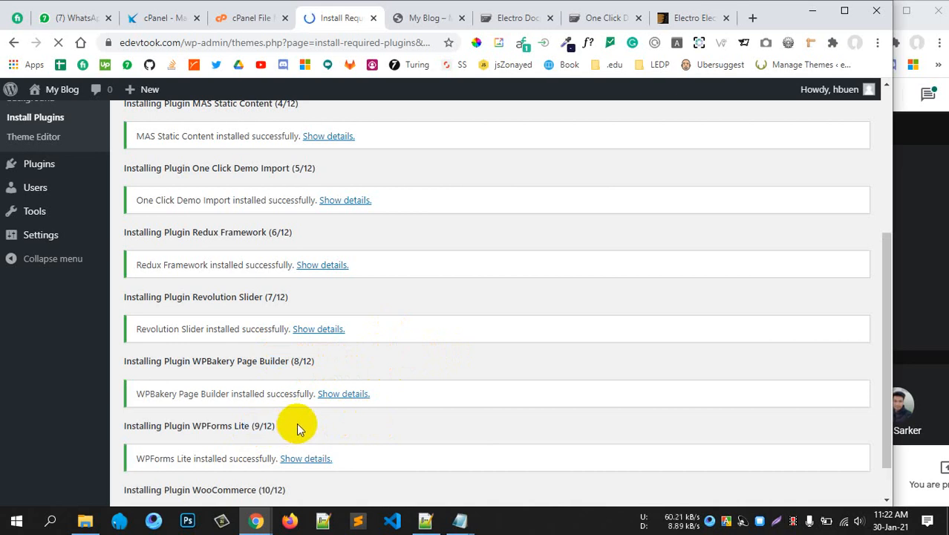
scroll(541, 336, "down", 2)
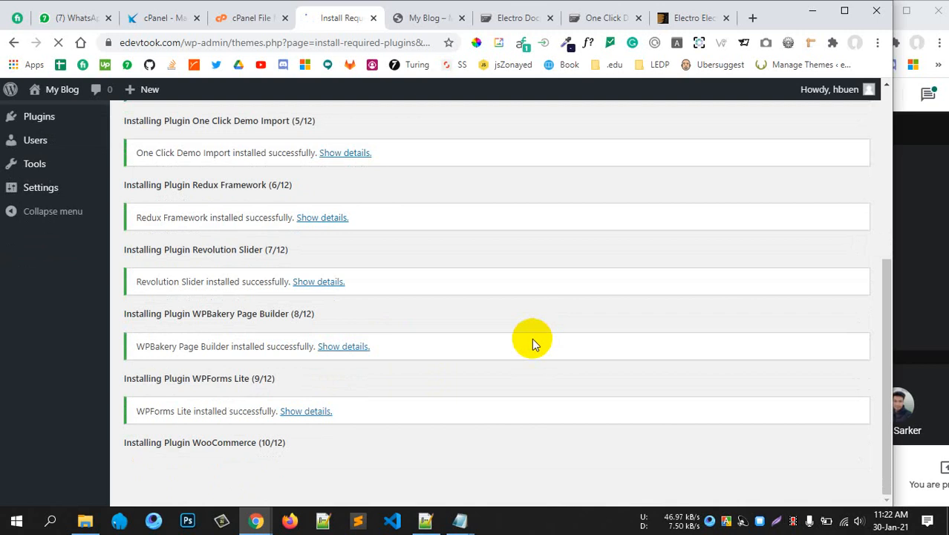
scroll(397, 410, "up", 5)
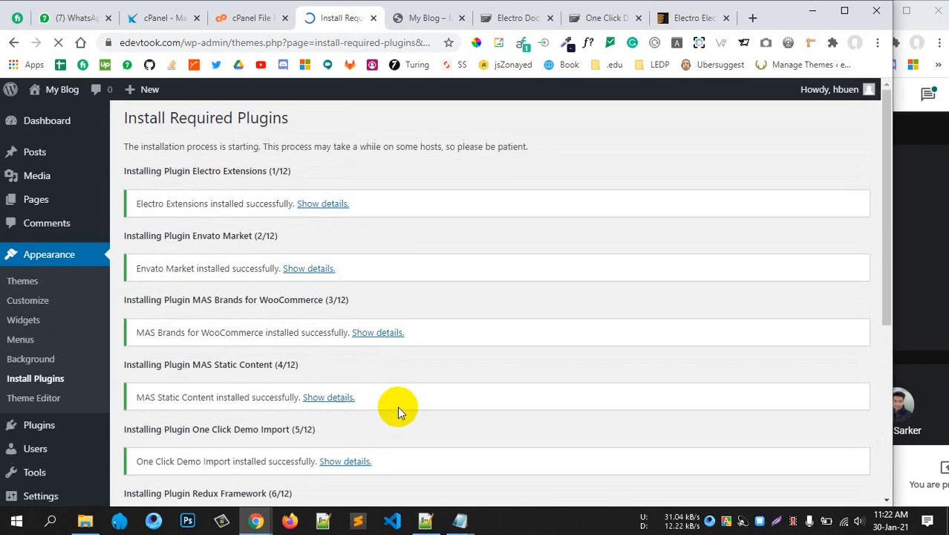
scroll(399, 408, "down", 5)
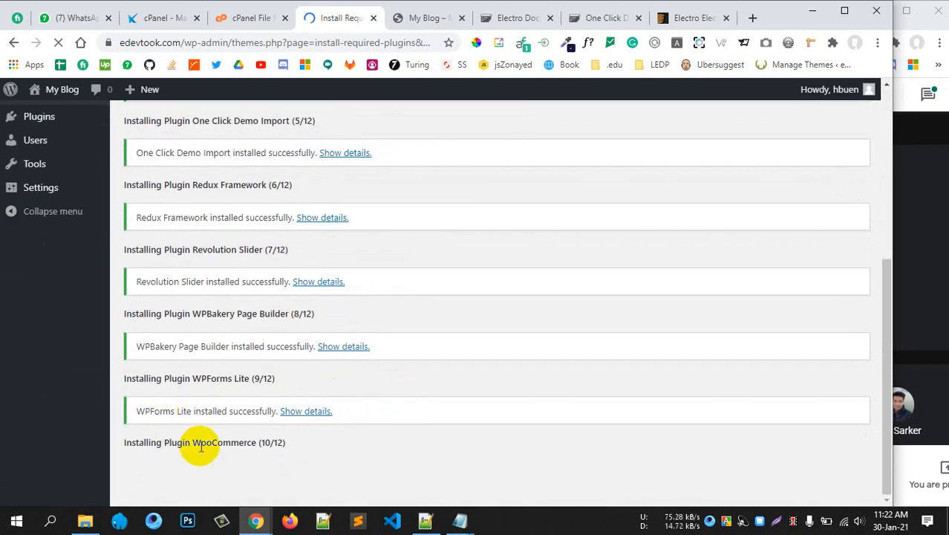
left_click_drag(201, 446, 289, 447)
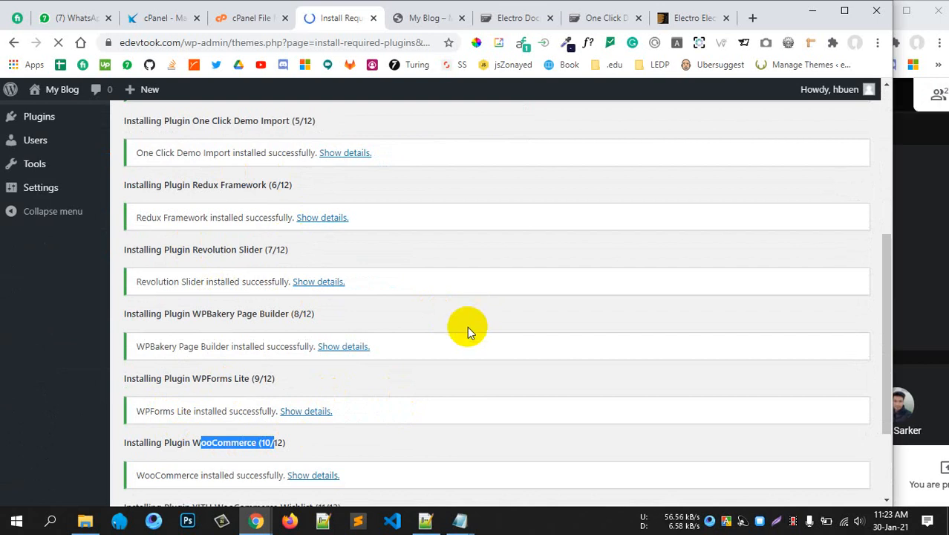
scroll(460, 349, "down", 2)
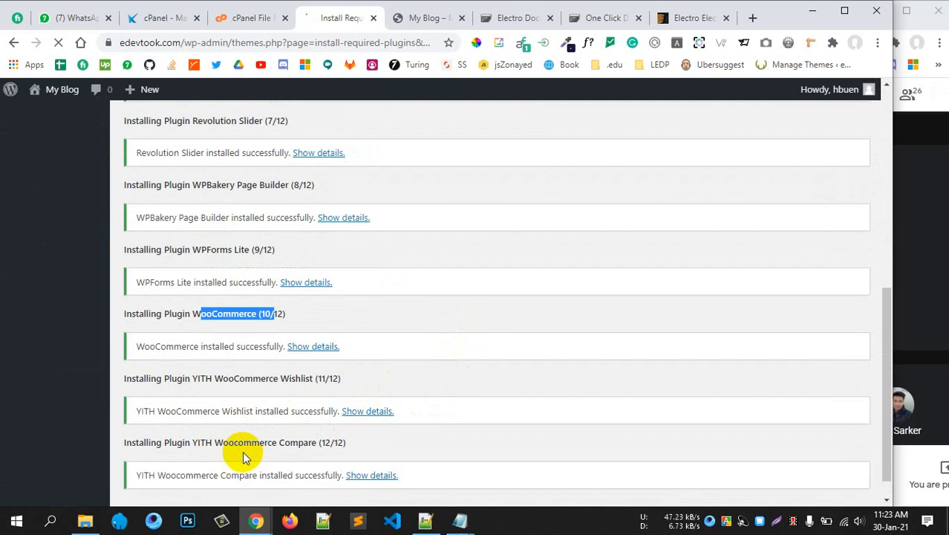
scroll(137, 415, "down", 2)
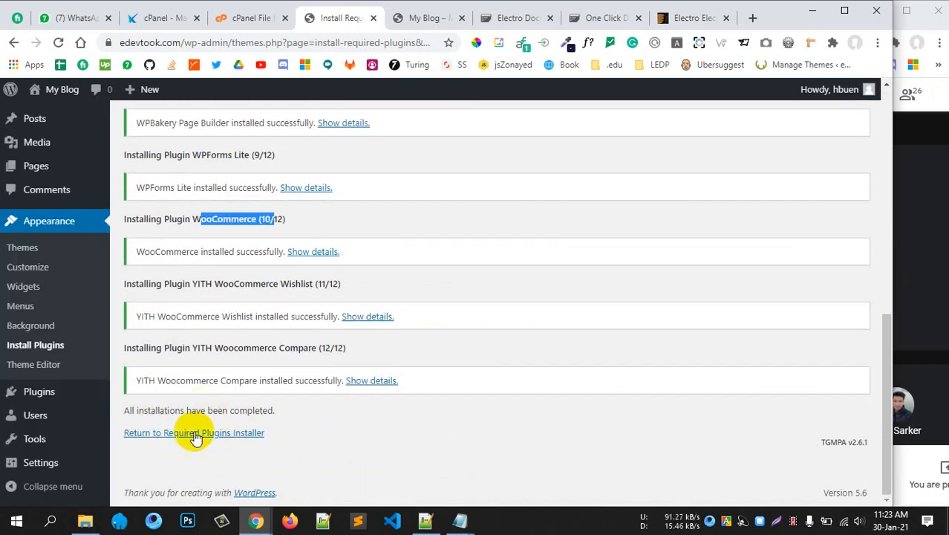
Step: Return to the required plugins installer and bulk-activate all the installed plugins
left_click(219, 434)
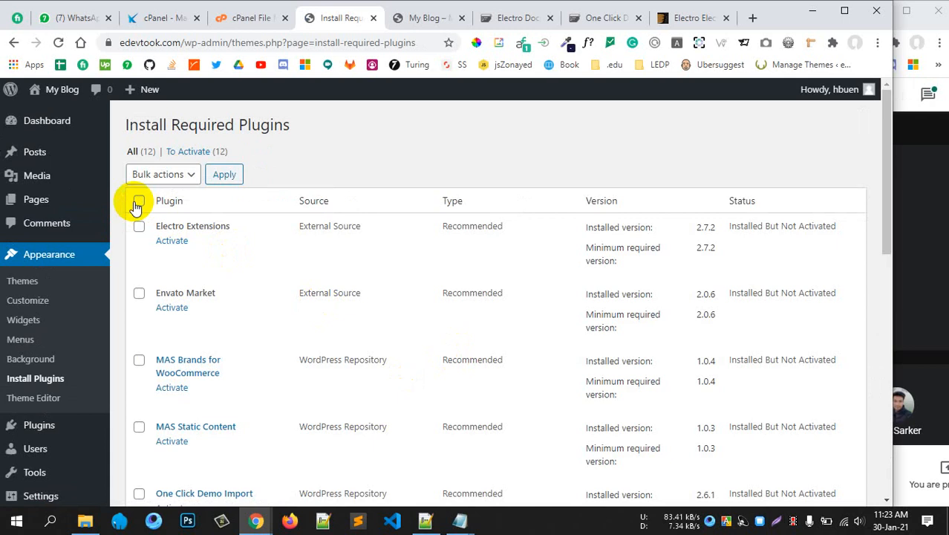
left_click(138, 202)
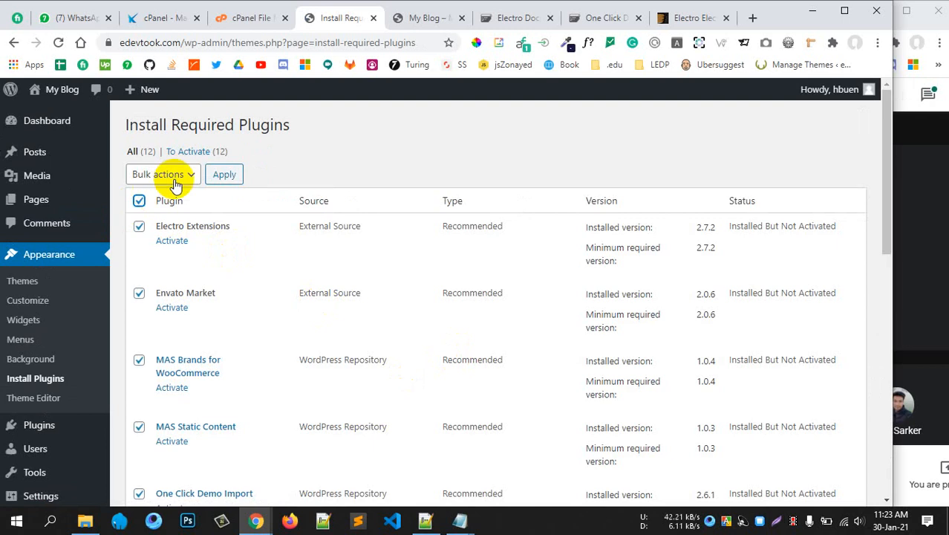
left_click(160, 174)
left_click(138, 232)
left_click(224, 175)
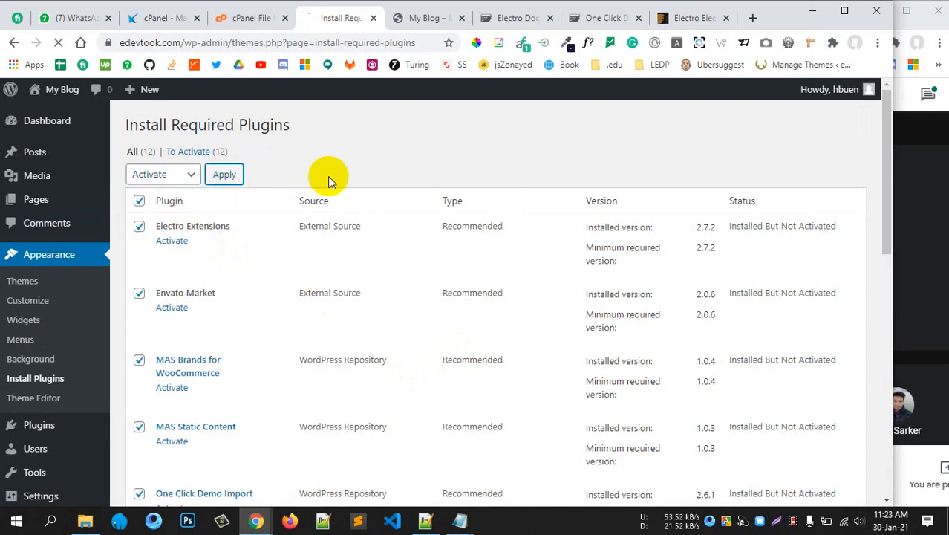
scroll(423, 171, "down", 4)
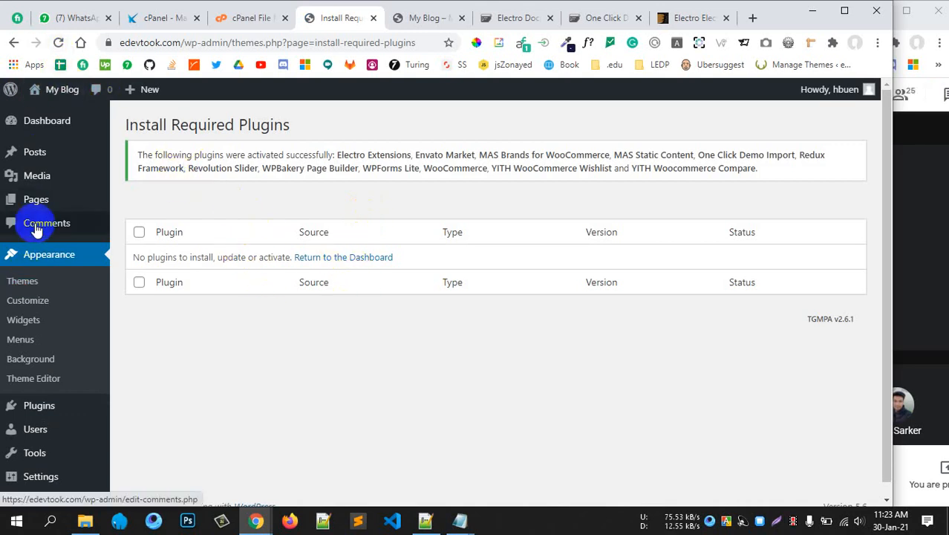
Step: Leave the plugin installer for the Themes page and look over the admin menu entries added by the activated plugins
left_click(36, 279)
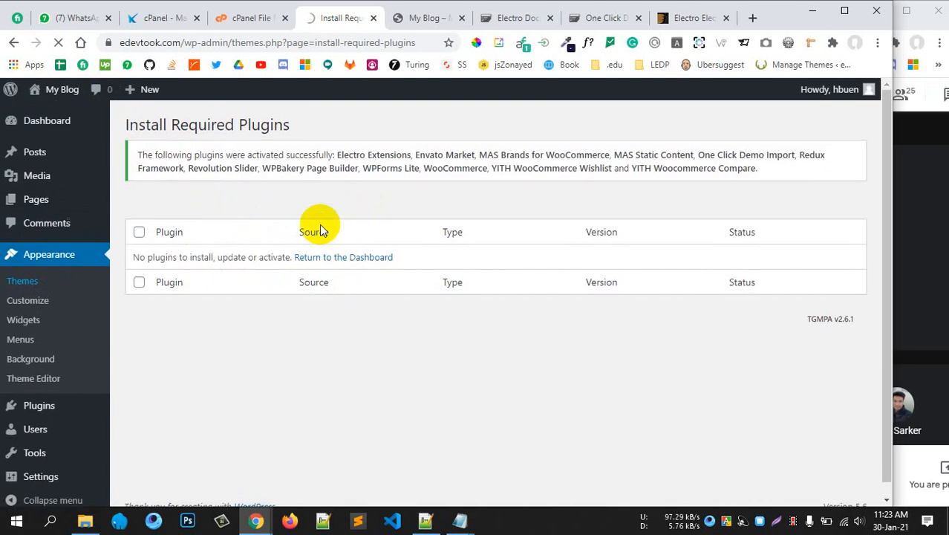
scroll(267, 235, "down", 1)
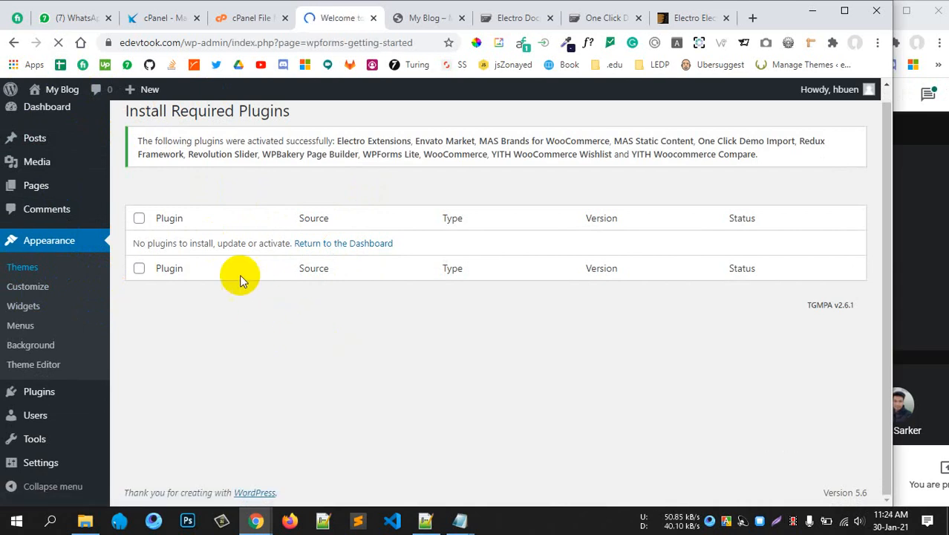
scroll(260, 237, "up", 1)
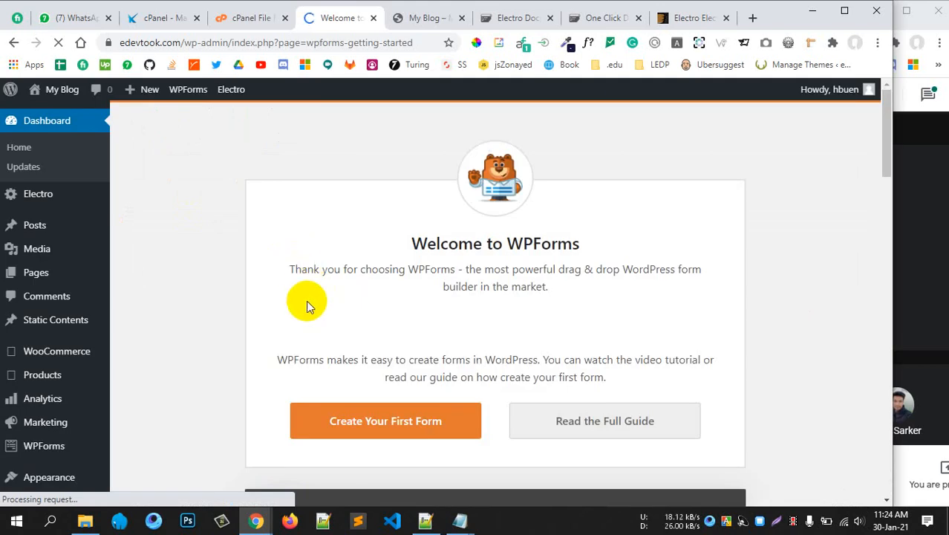
scroll(301, 302, "down", 3)
mouse_move(63, 391)
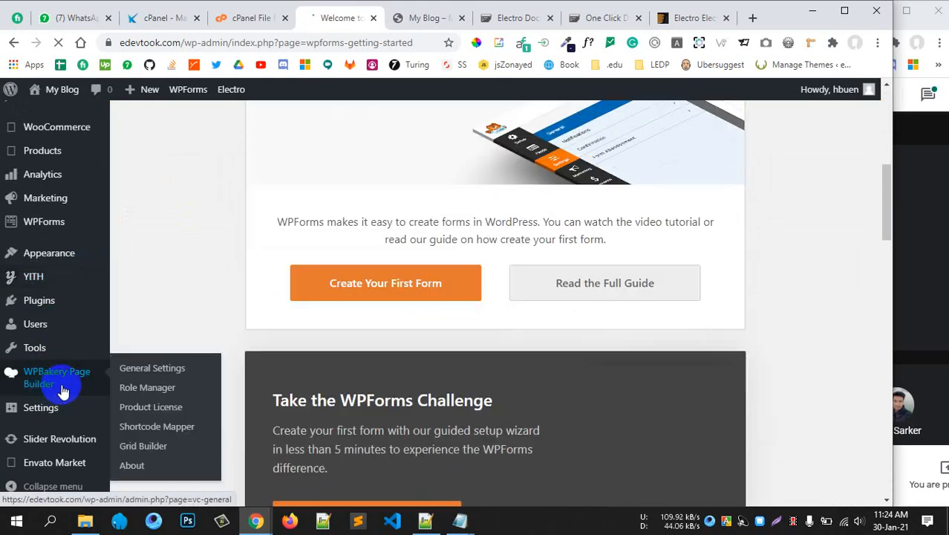
scroll(53, 456, "down", 3)
scroll(35, 237, "up", 2)
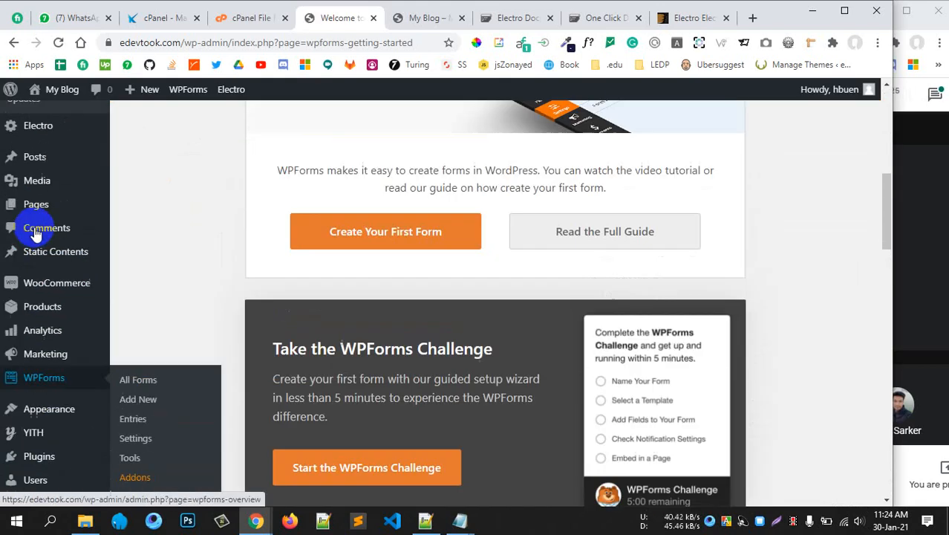
scroll(35, 233, "up", 2)
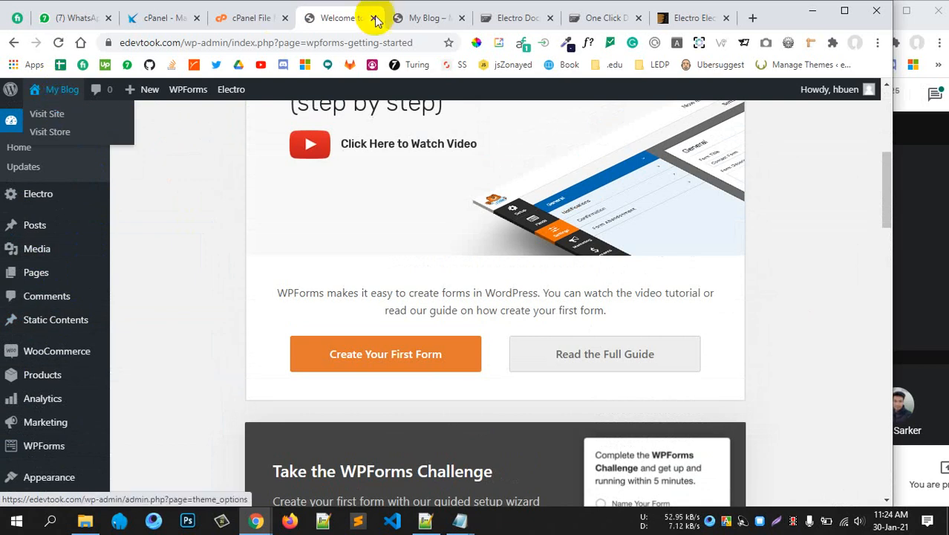
Step: Inspect the edevtook.com front page with the Electro theme applied and return to the WordPress dashboard
left_click(400, 18)
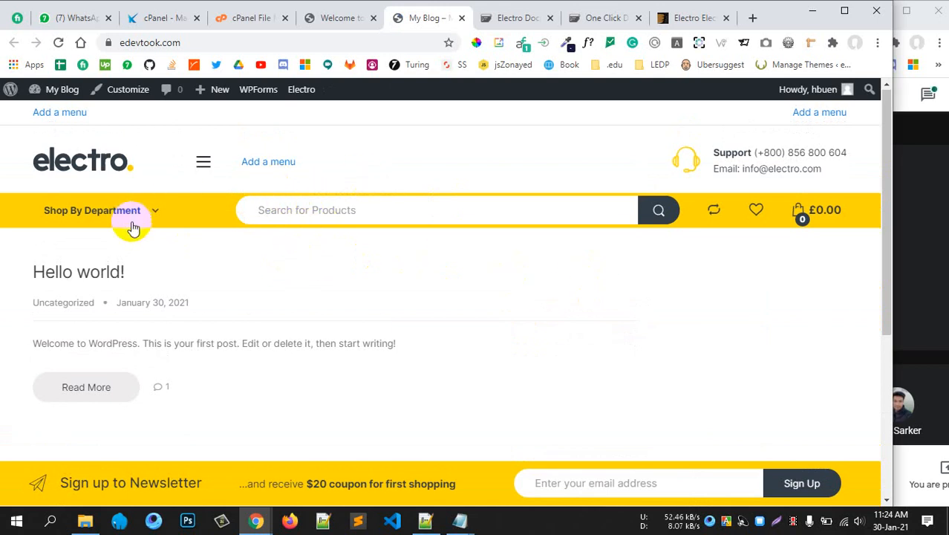
scroll(431, 385, "down", 4)
scroll(253, 182, "up", 4)
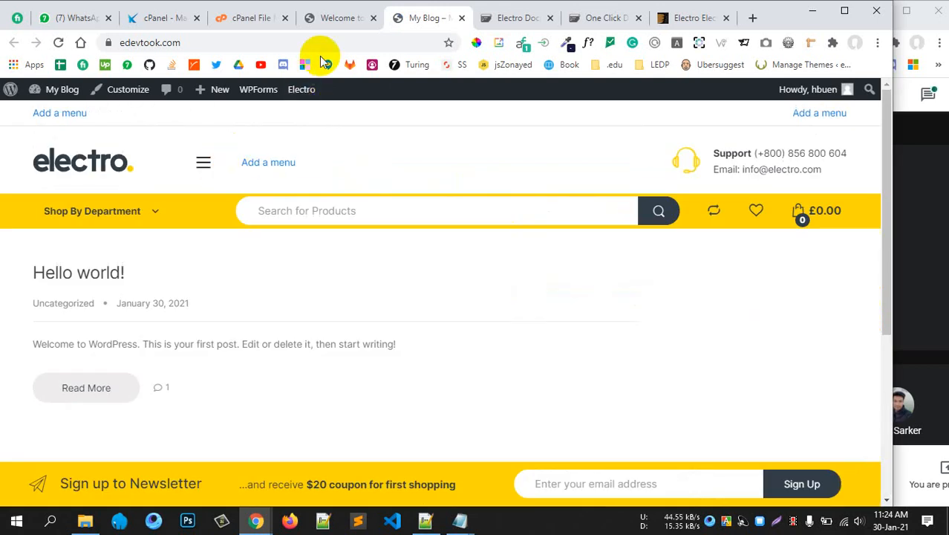
left_click(315, 15)
scroll(143, 185, "up", 1)
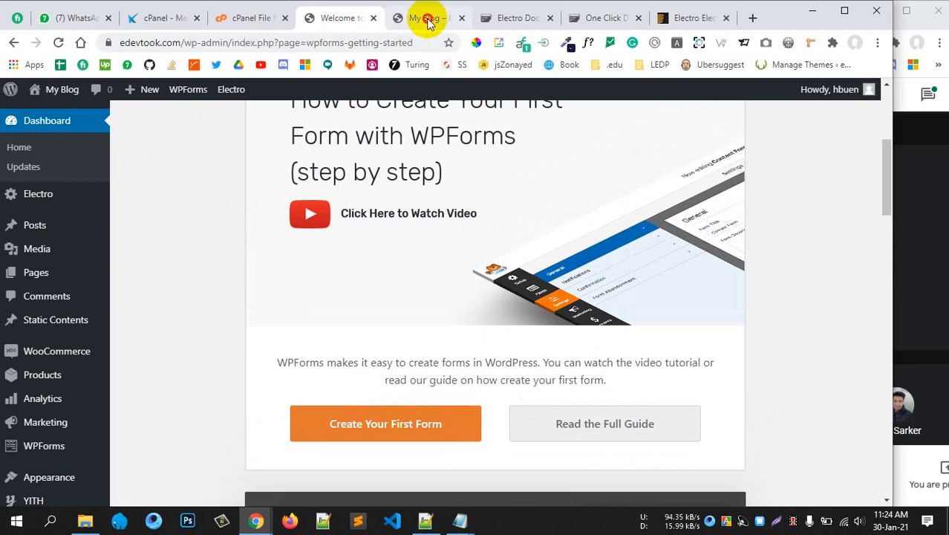
left_click(430, 20)
left_click(322, 18)
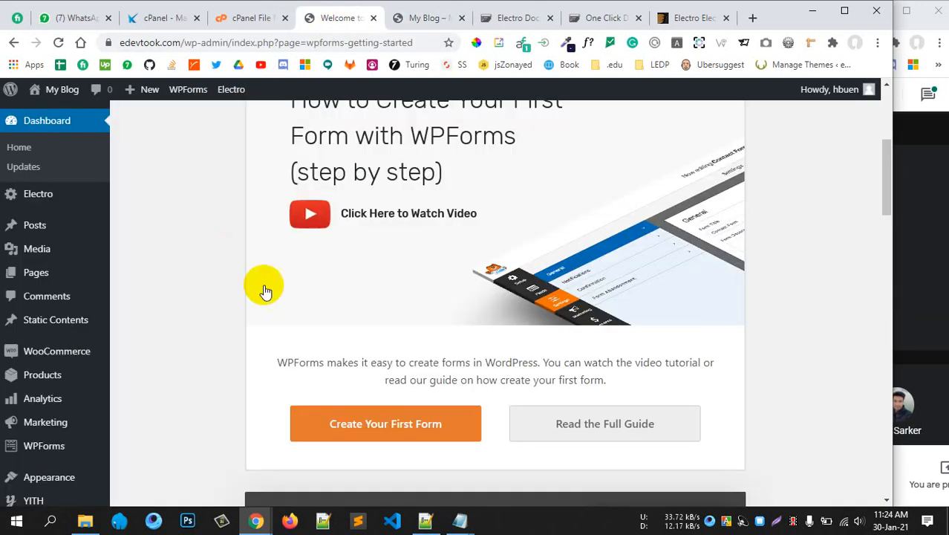
Step: Compare the dashboard's full list of admin sections with the live front page
scroll(252, 320, "up", 4)
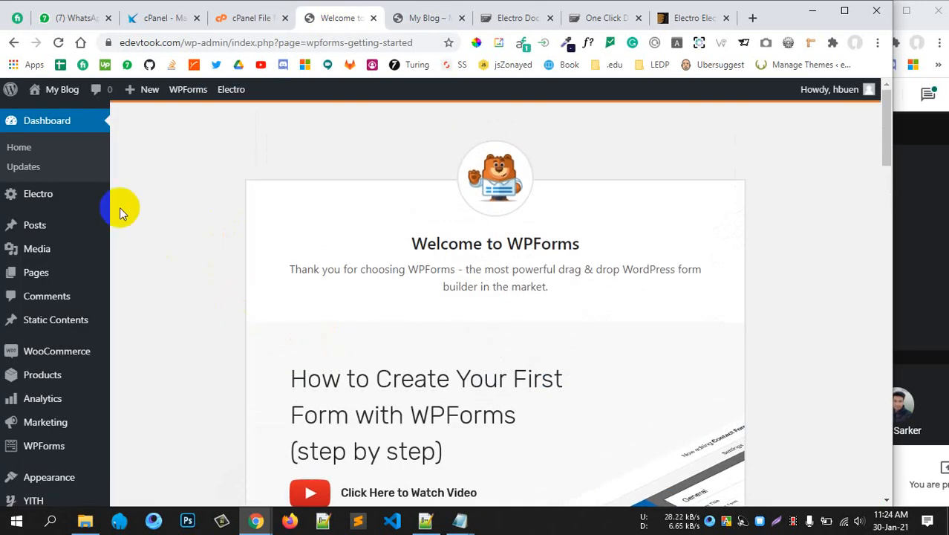
scroll(59, 364, "down", 3)
mouse_move(69, 349)
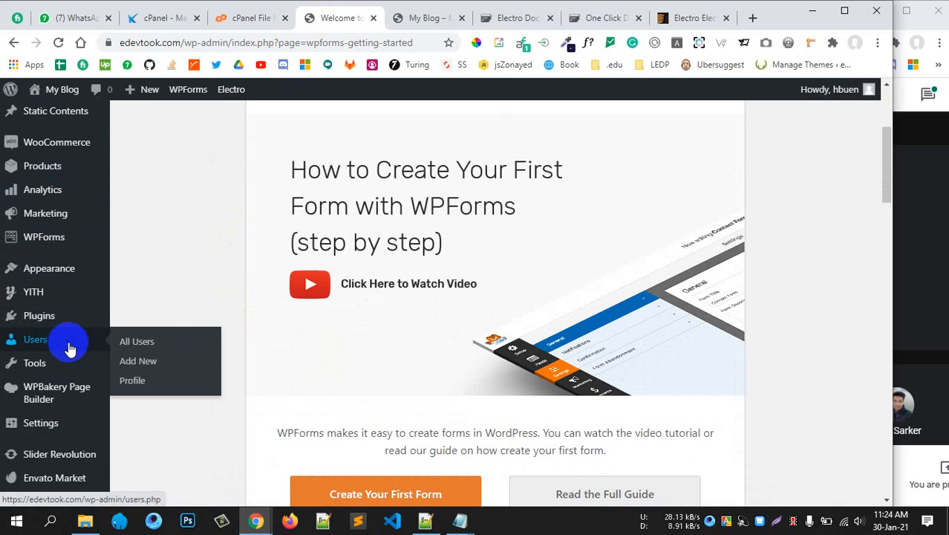
left_click(425, 20)
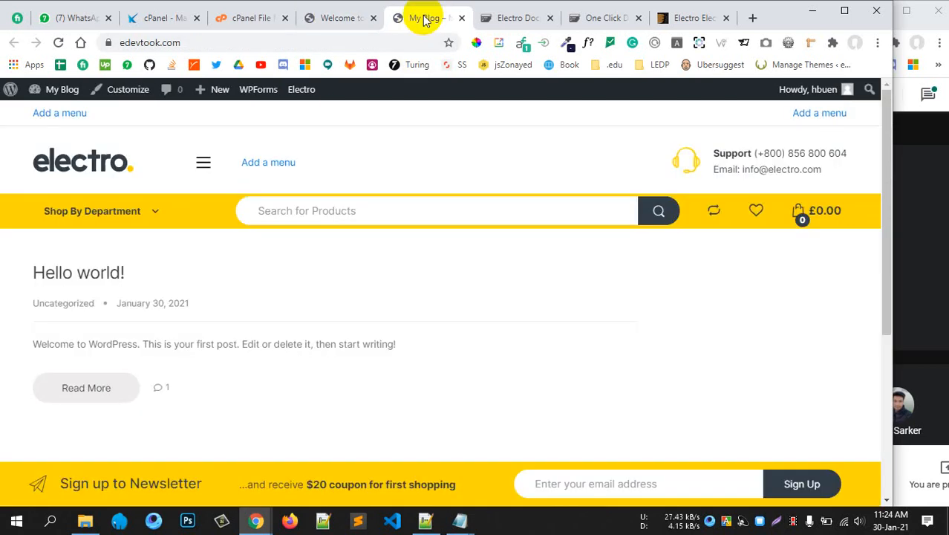
left_click(344, 20)
scroll(47, 171, "up", 3)
mouse_move(58, 190)
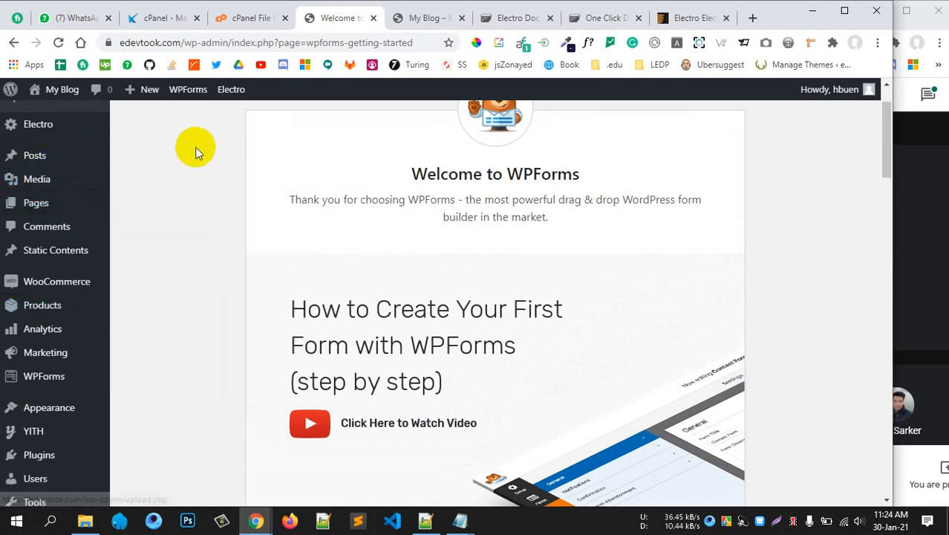
scroll(188, 315, "down", 5)
scroll(187, 317, "up", 3)
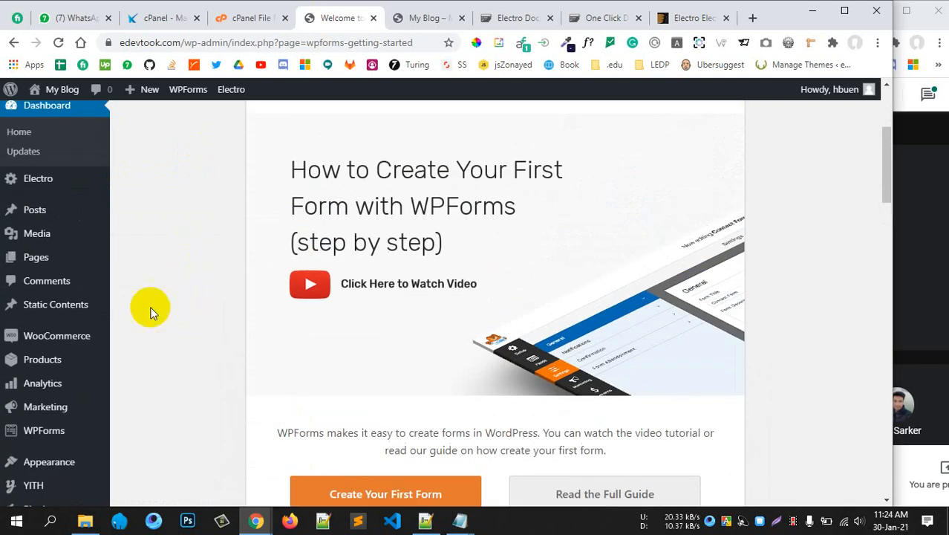
Step: Open the theme's Import Demo Data page and glance at the One Click Demo Import documentation
scroll(185, 286, "down", 4)
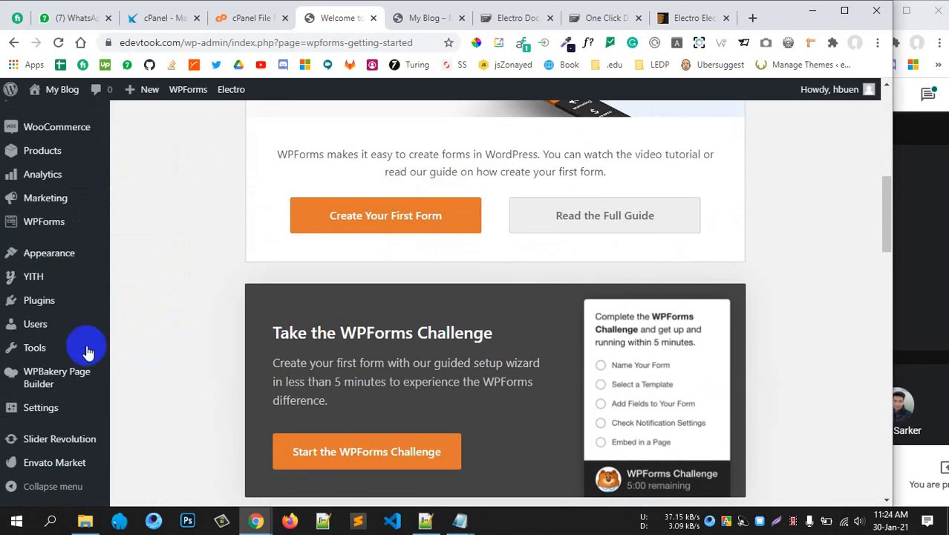
mouse_move(73, 260)
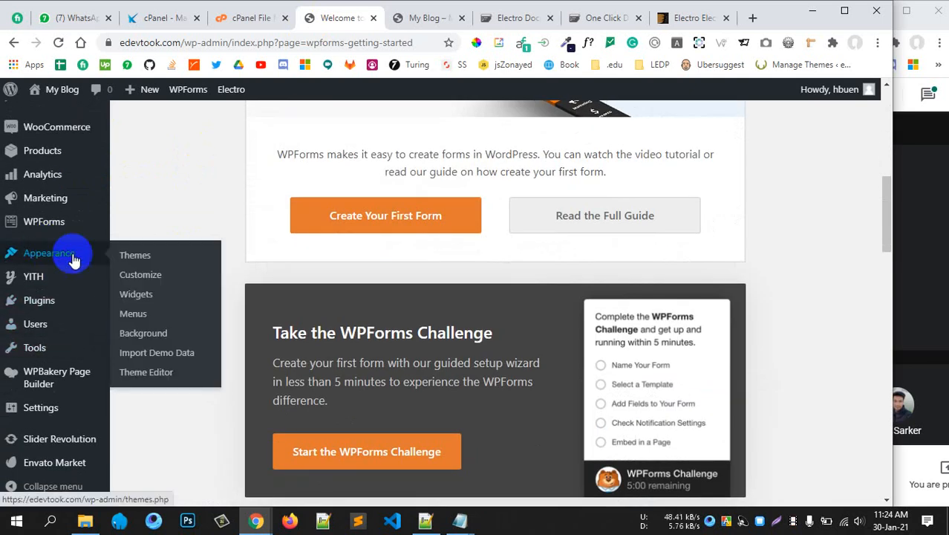
left_click(166, 352)
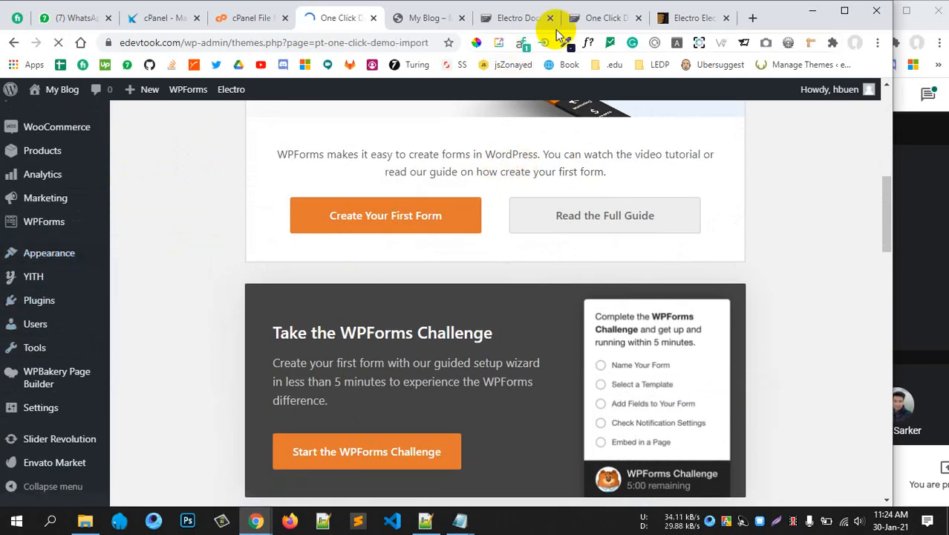
left_click(587, 17)
left_click(340, 18)
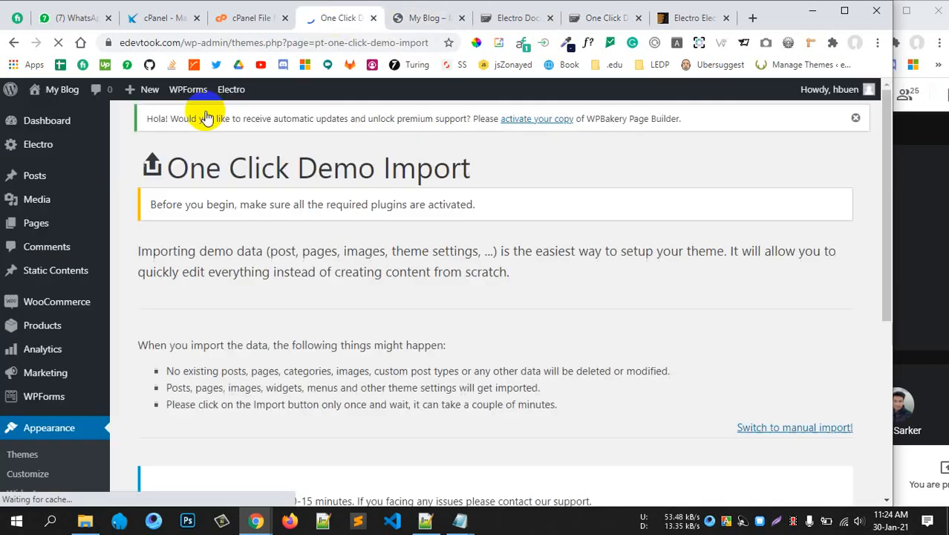
Step: Review the One Click Demo Import page's notes and options against the import steps in the Electro documentation
scroll(108, 352, "down", 2)
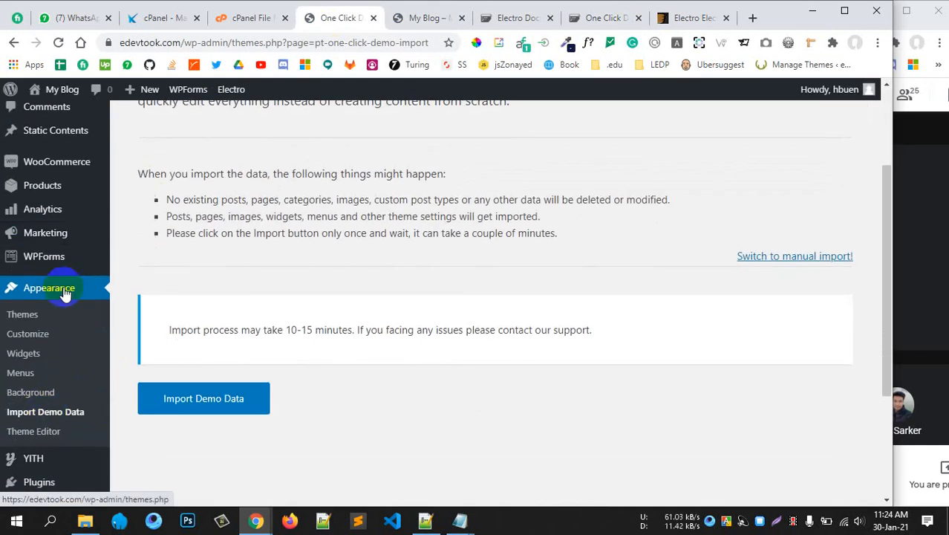
scroll(278, 296, "up", 1)
scroll(287, 283, "up", 1)
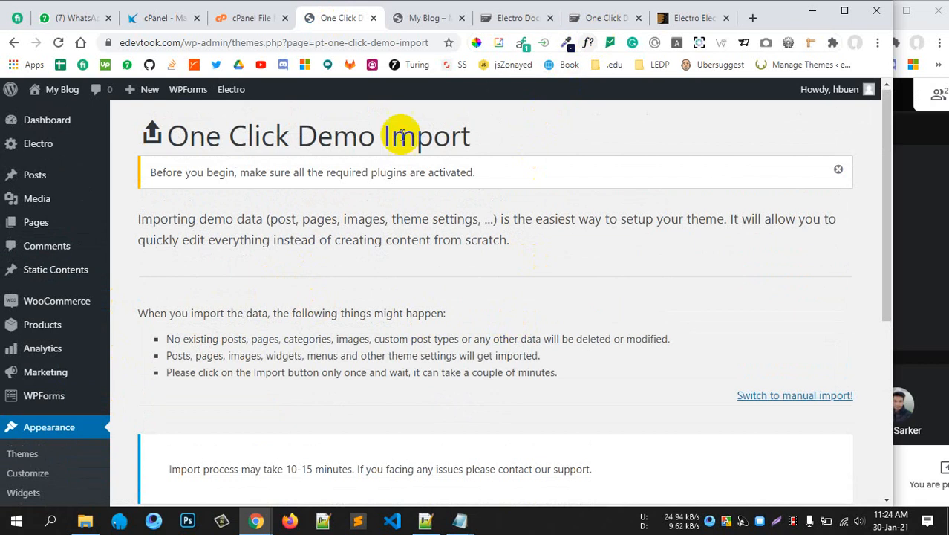
scroll(218, 277, "down", 2)
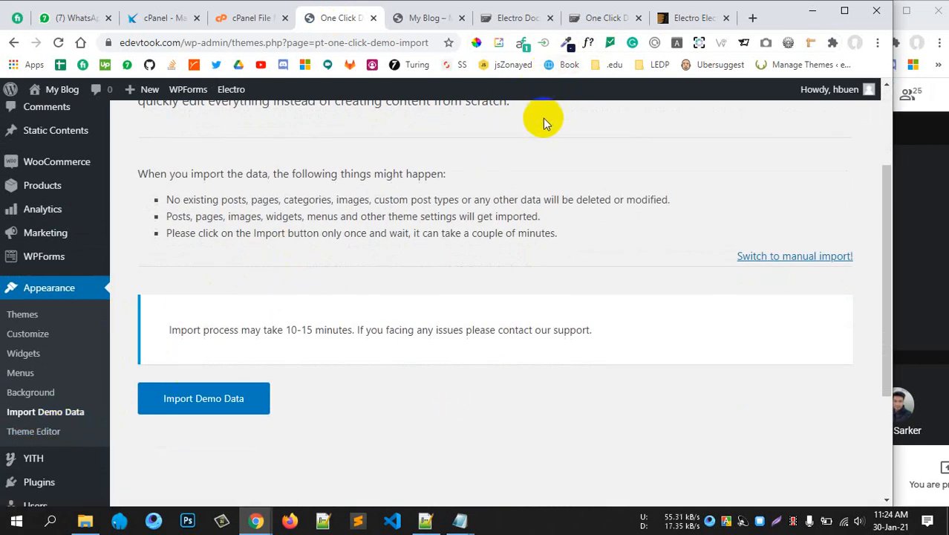
scroll(543, 118, "up", 2)
left_click(602, 18)
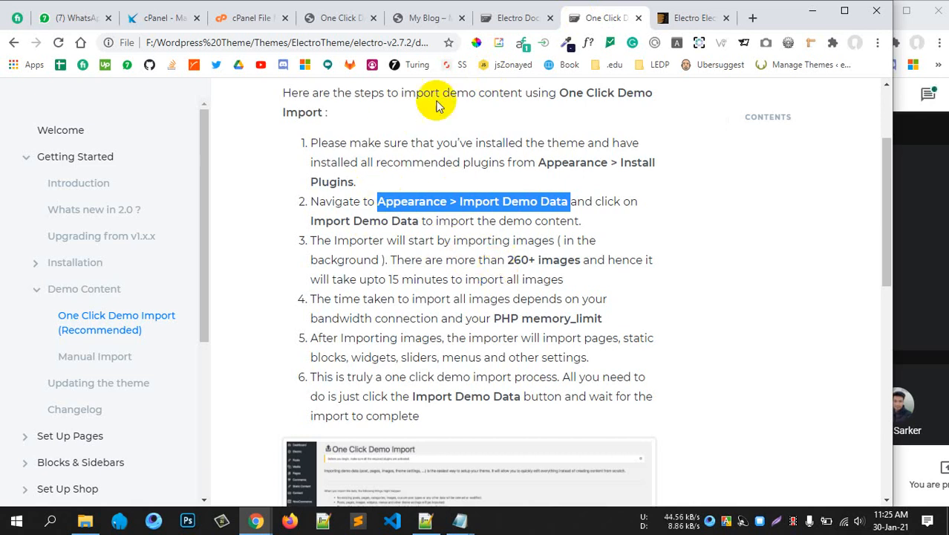
left_click(340, 18)
scroll(441, 208, "down", 3)
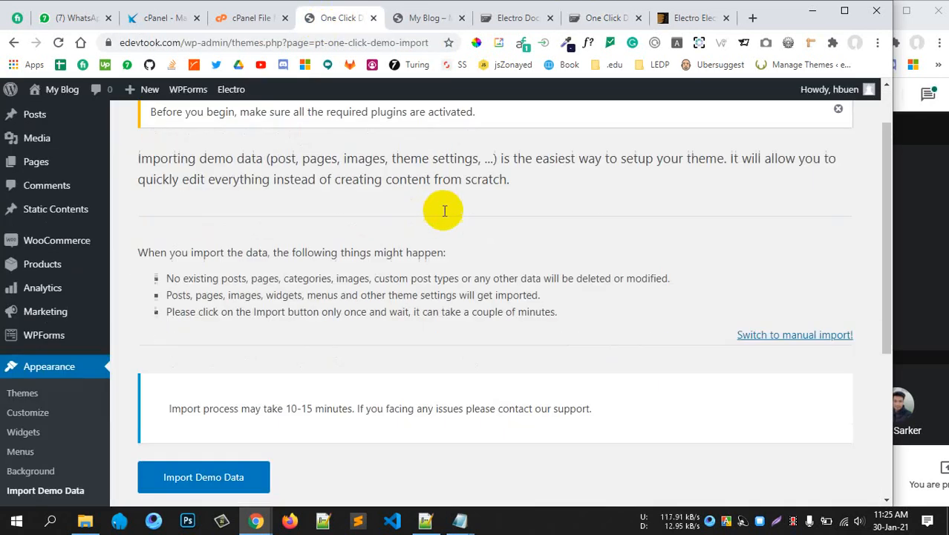
scroll(462, 263, "up", 2)
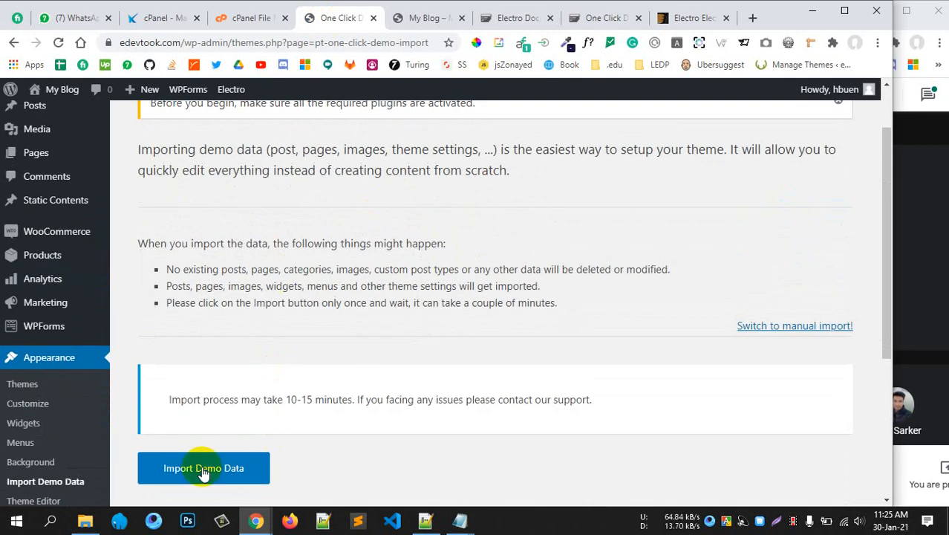
scroll(292, 335, "down", 2)
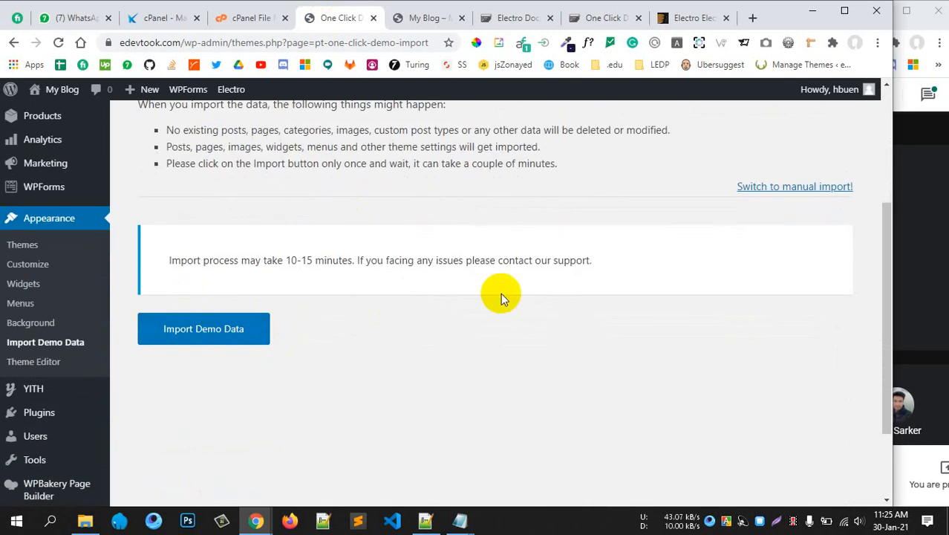
scroll(745, 306, "up", 2)
Step: Switch the demo import to manual mode and review the upload fields for content, widget, customizer and Redux files
left_click(790, 327)
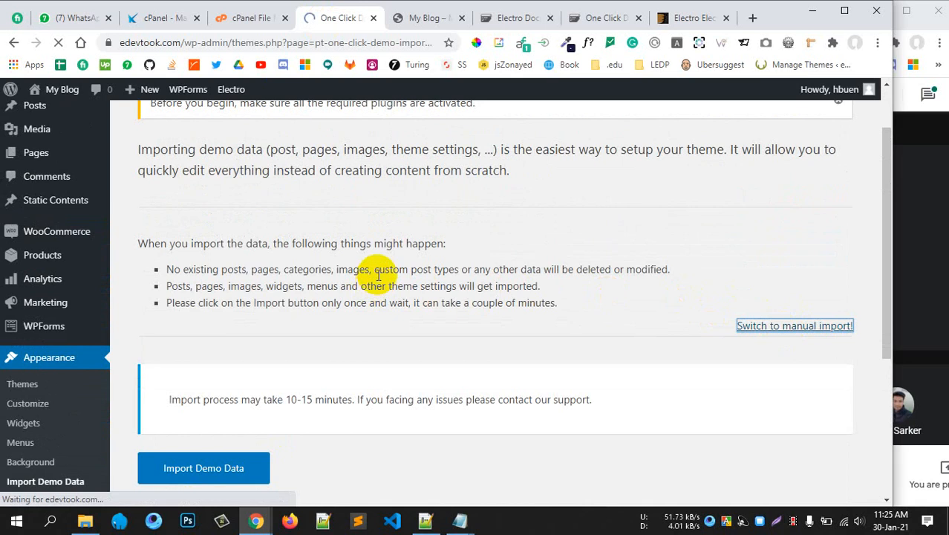
scroll(394, 288, "down", 1)
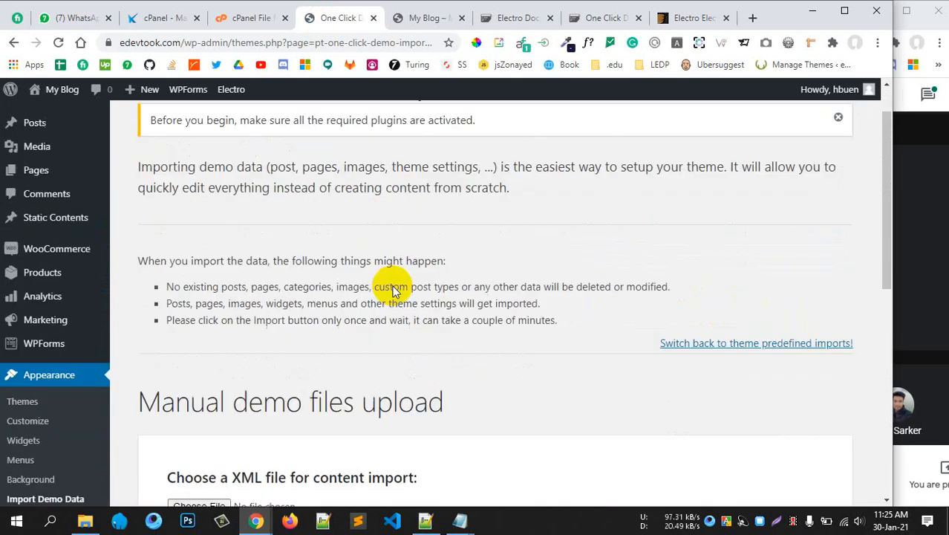
scroll(393, 288, "down", 3)
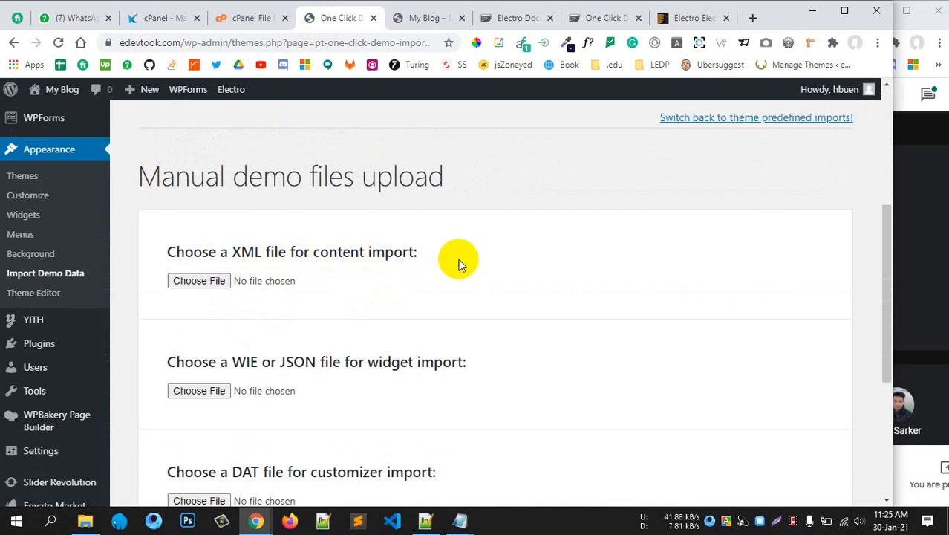
scroll(451, 271, "down", 2)
scroll(357, 290, "down", 2)
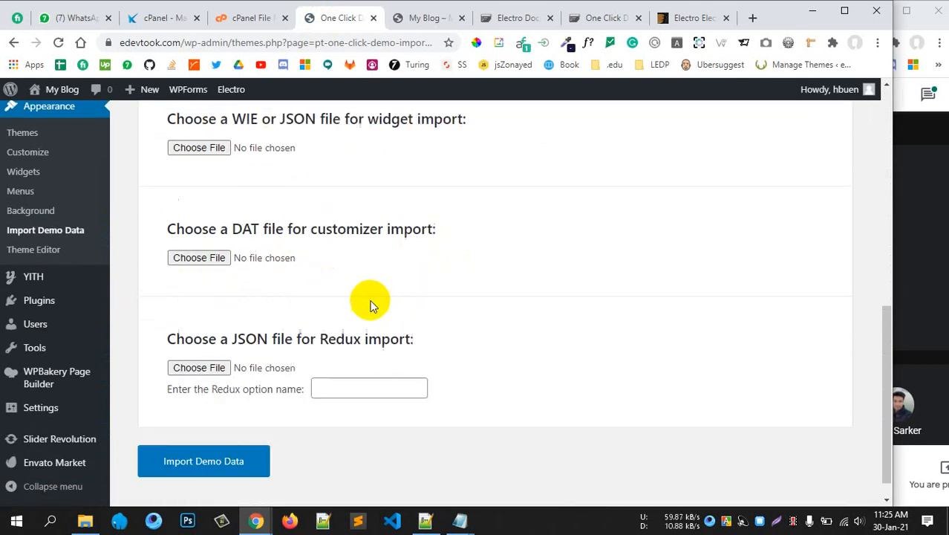
scroll(339, 319, "up", 5)
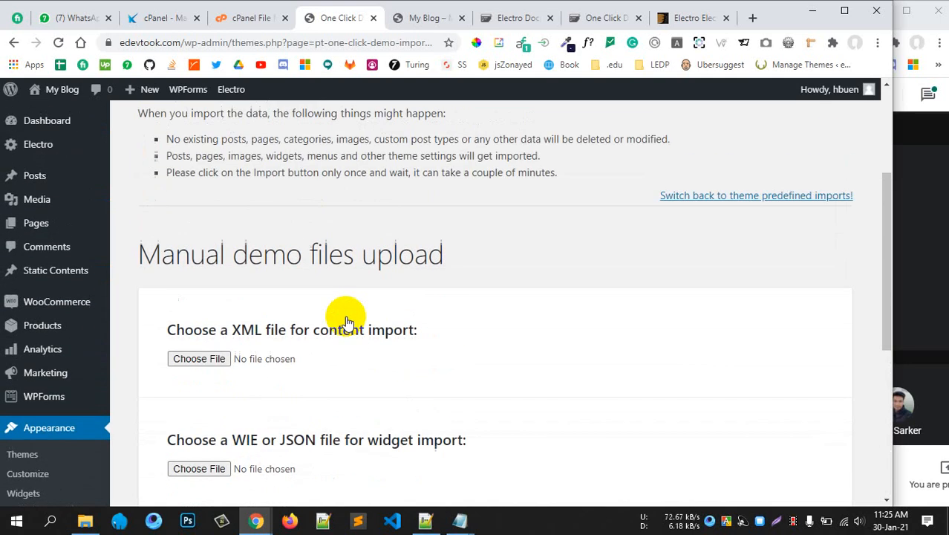
scroll(297, 349, "up", 1)
Step: In File Explorer, open the lite folder inside dummy-data of electro-v2.7.2 and look through its demo import files
left_click(85, 520)
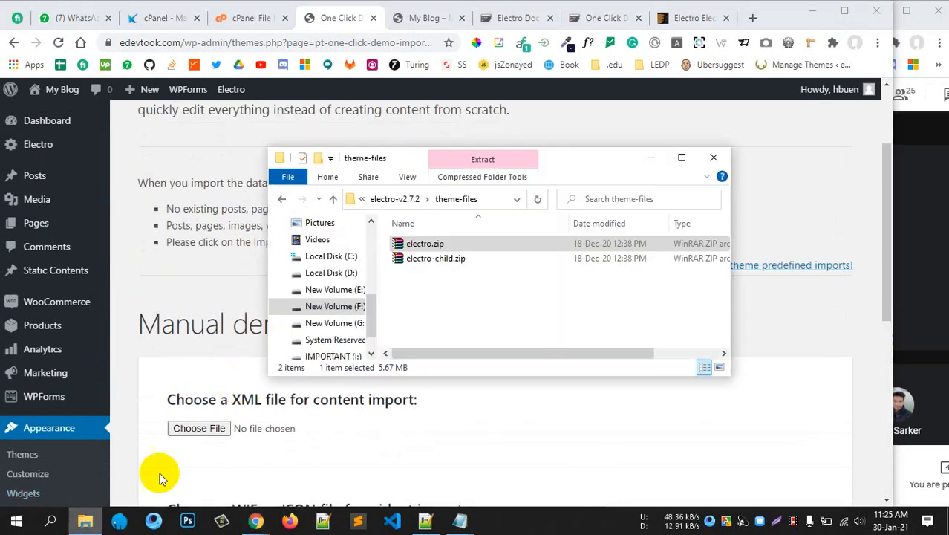
left_click(333, 199)
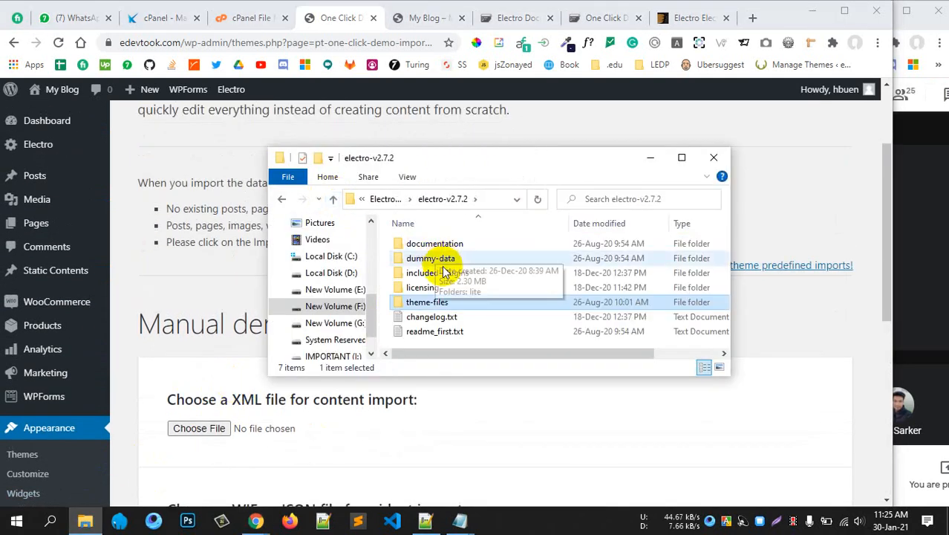
left_click(445, 260)
double_click(444, 260)
double_click(419, 246)
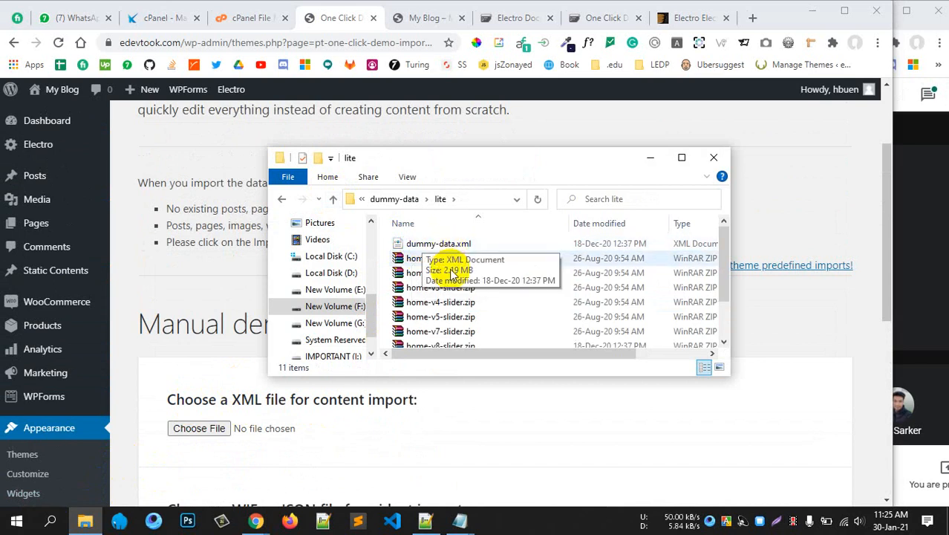
scroll(457, 289, "down", 2)
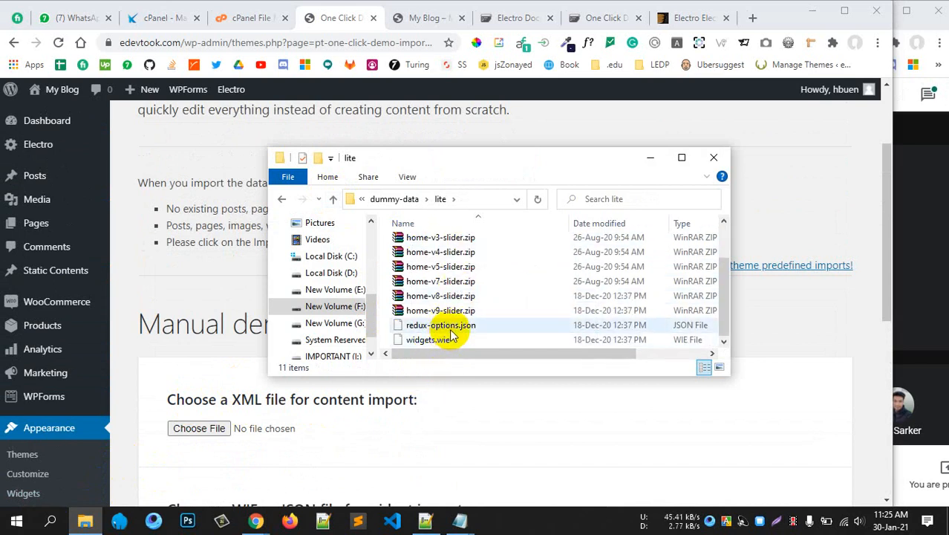
Step: Choose dummy-data.xml from the lite folder as the XML file for the content import
scroll(468, 282, "up", 2)
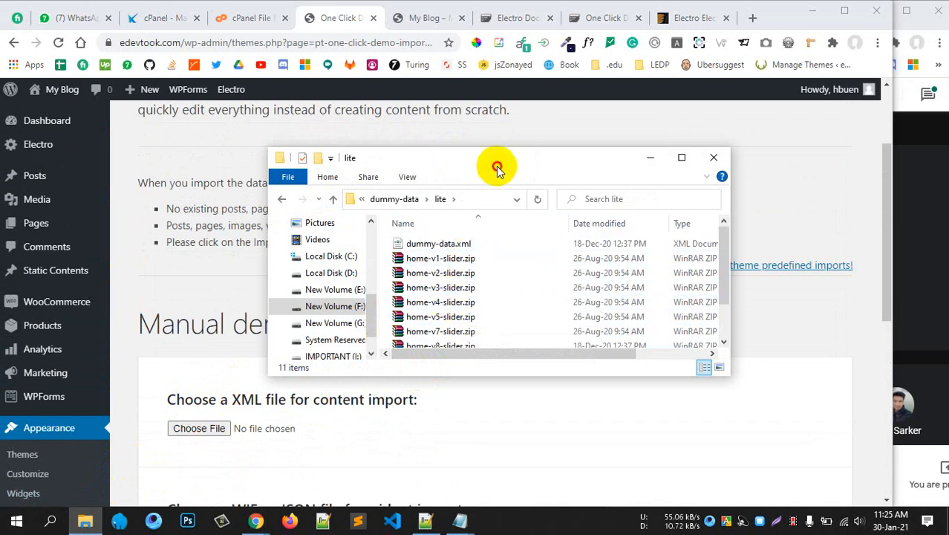
left_click_drag(493, 166, 526, 174)
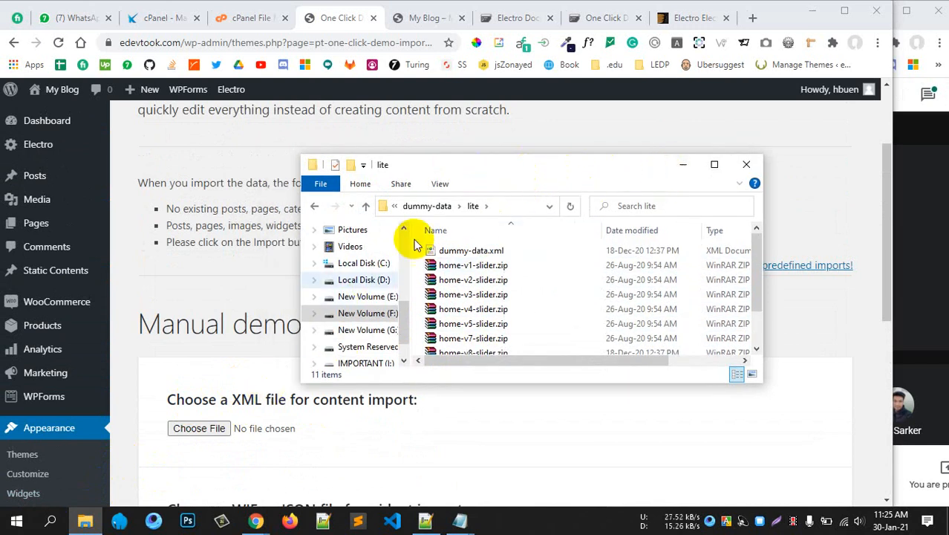
left_click_drag(439, 168, 440, 139)
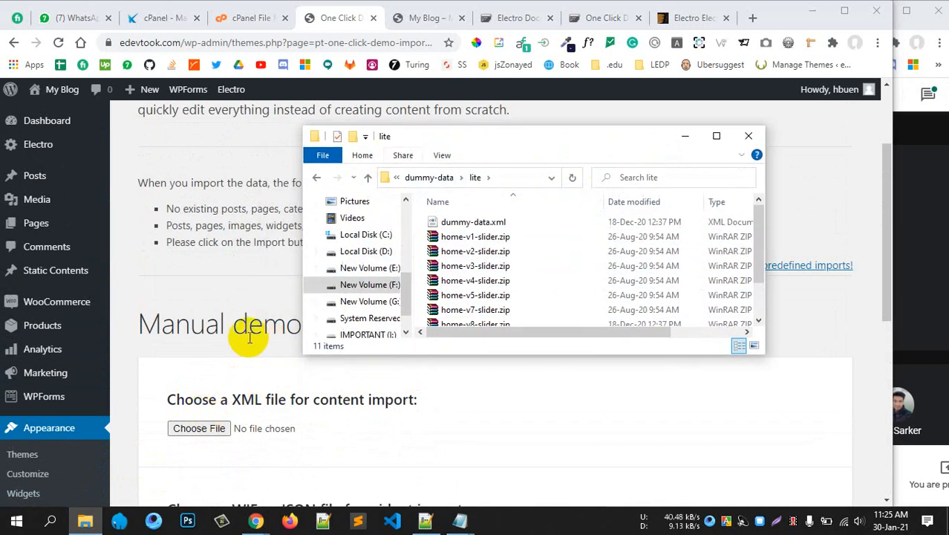
left_click_drag(455, 223, 210, 430)
Step: Check the manual upload form for the file types still required for the widget, customizer and Redux imports
scroll(410, 334, "down", 4)
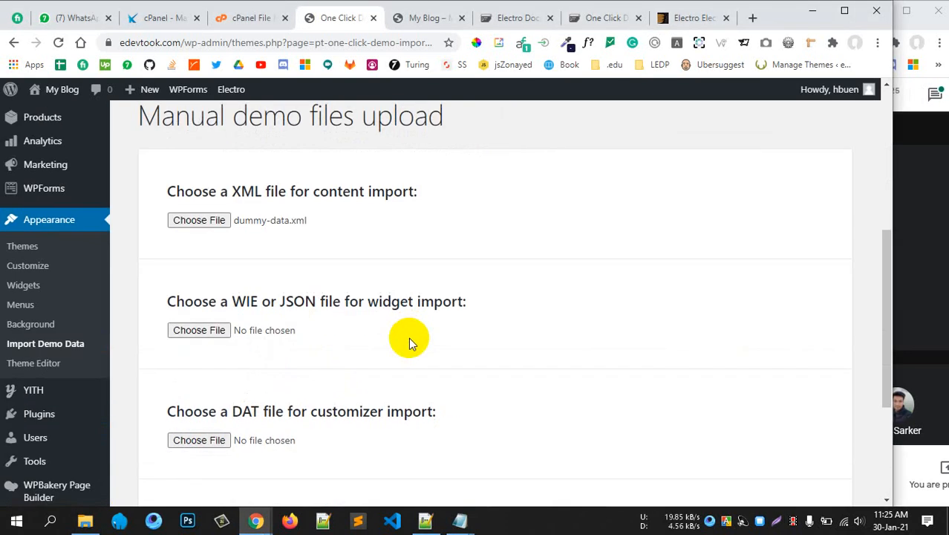
scroll(409, 338, "up", 4)
scroll(409, 339, "down", 5)
scroll(408, 338, "up", 3)
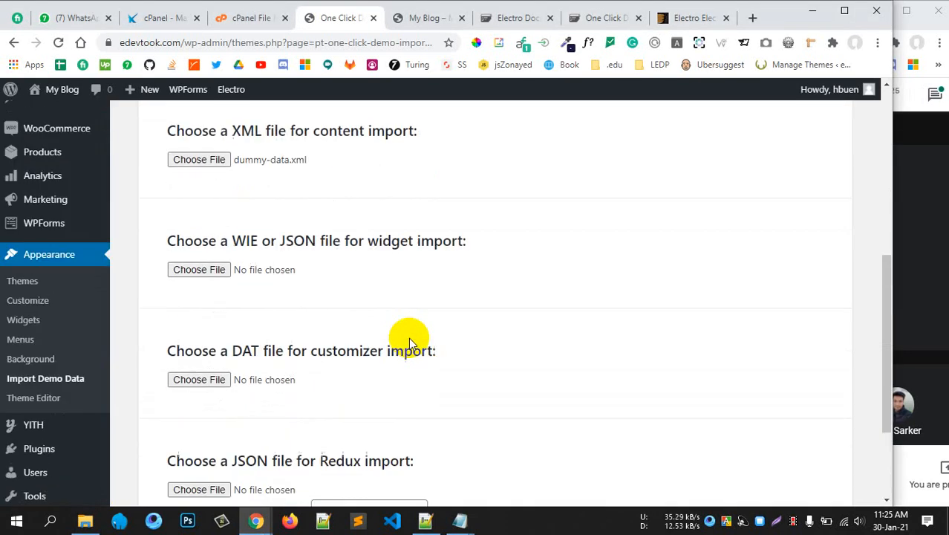
scroll(387, 340, "down", 1)
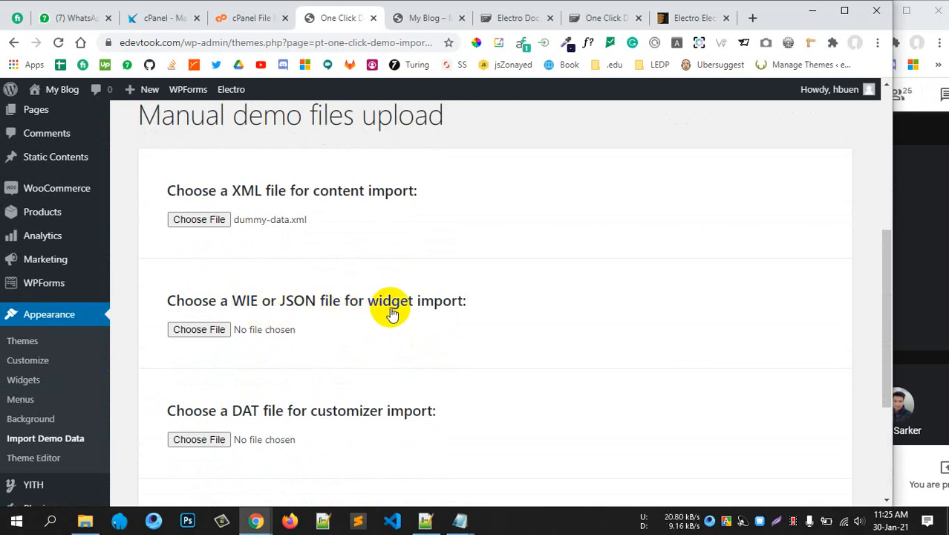
scroll(394, 310, "down", 1)
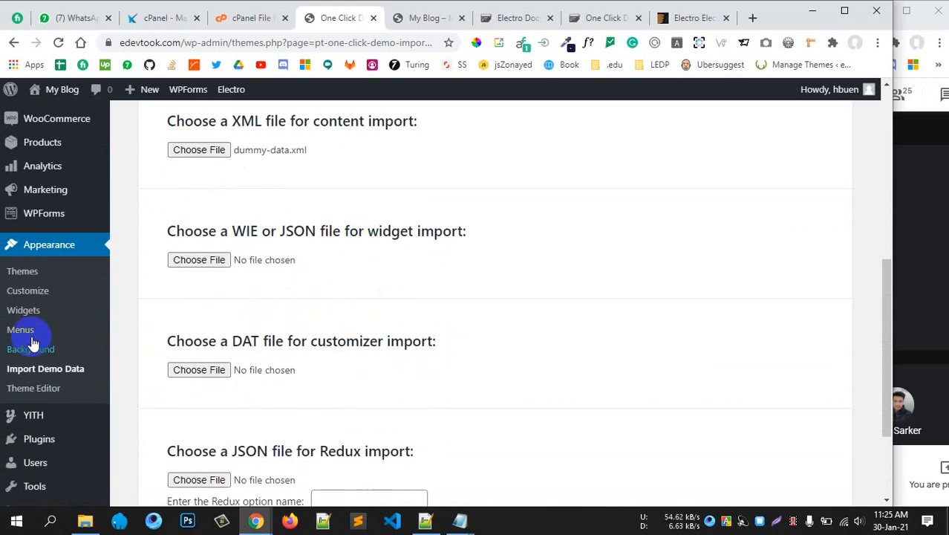
scroll(312, 245, "up", 1)
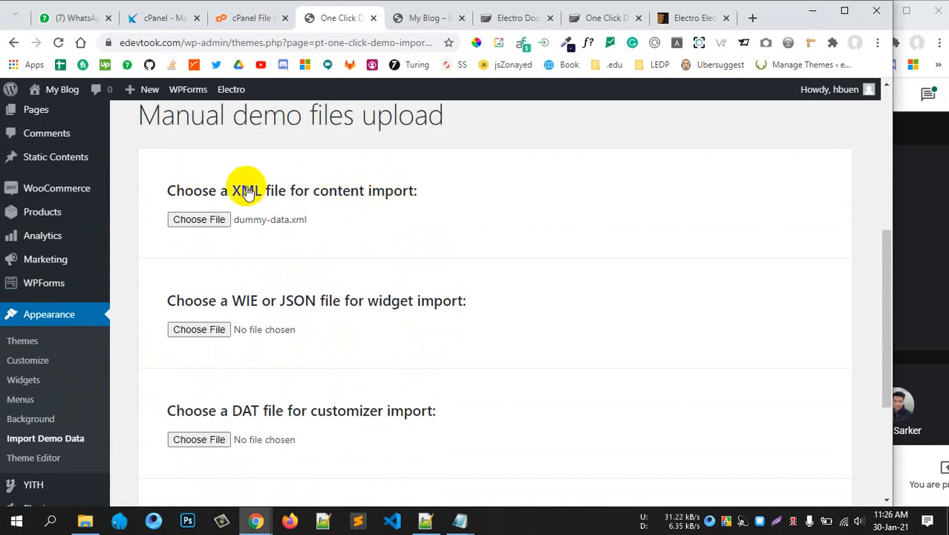
scroll(222, 267, "down", 2)
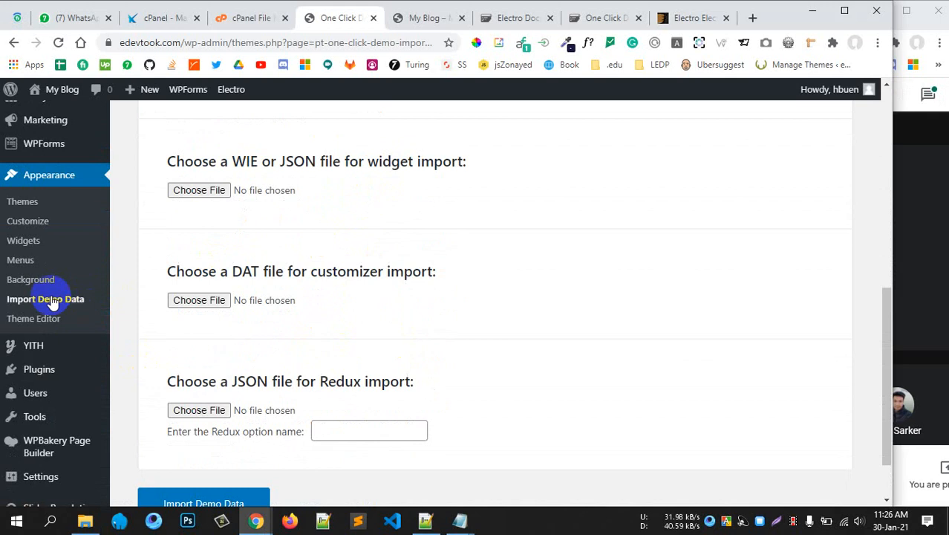
scroll(352, 251, "up", 1)
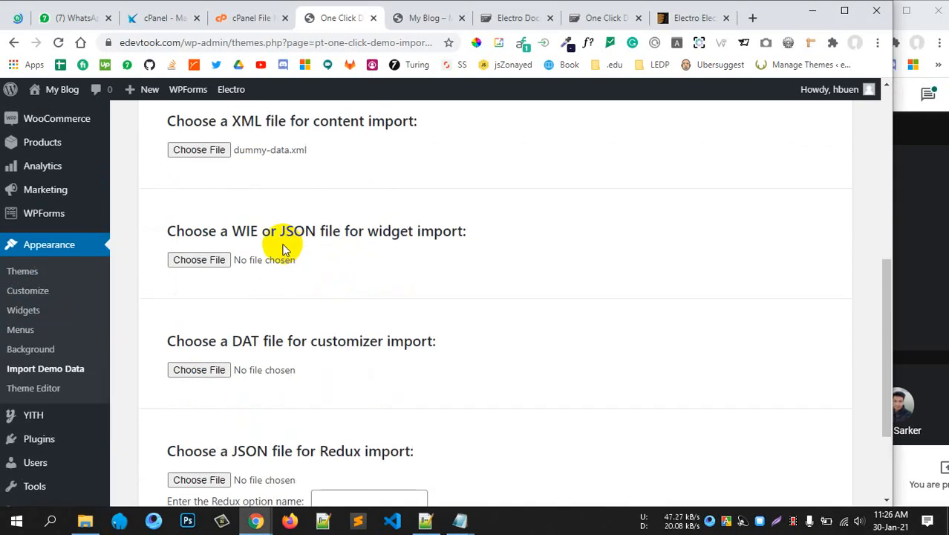
Step: Choose widgets.wie from the lite folder as the file for the widget import
left_click(118, 522)
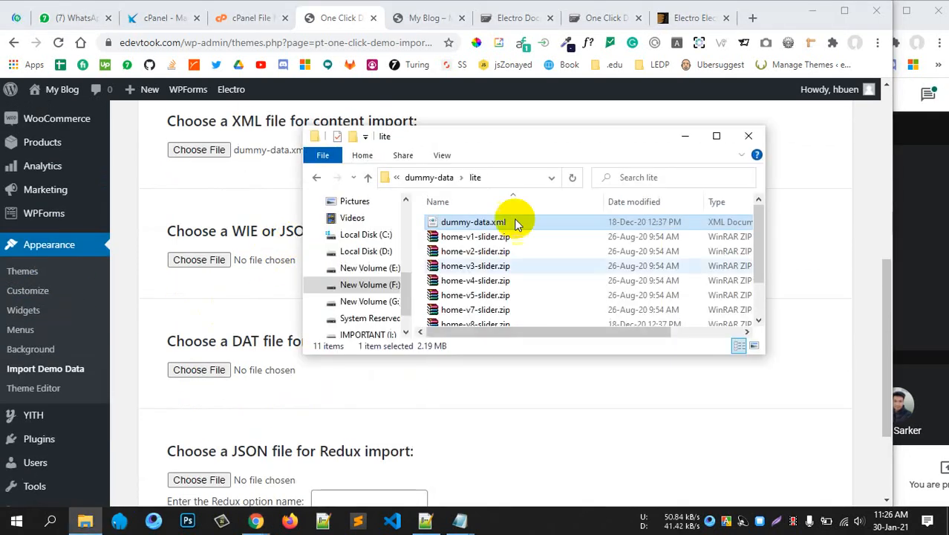
scroll(512, 238, "down", 1)
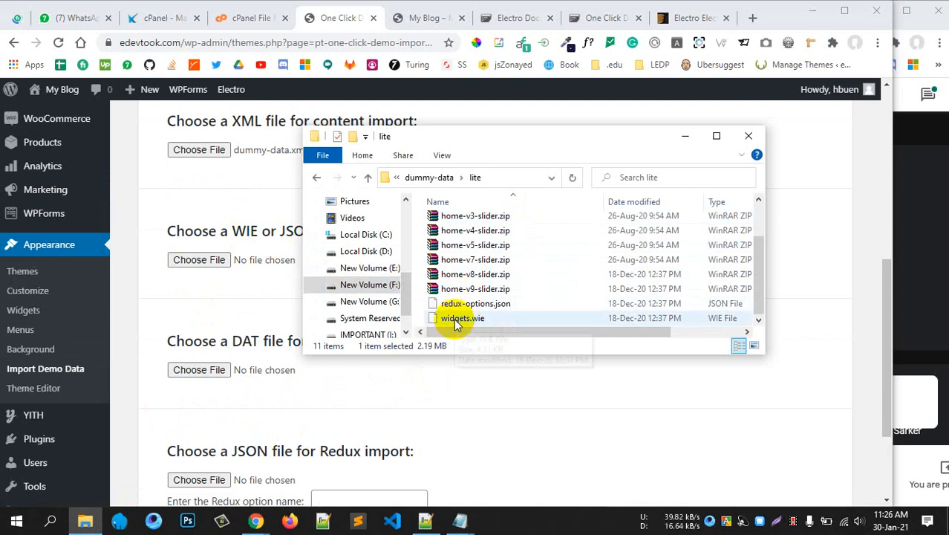
left_click_drag(448, 319, 199, 261)
Step: Look through the electro-v2.7.2, dummy-data and lite folders for a DAT file for the customizer import
scroll(470, 314, "down", 2)
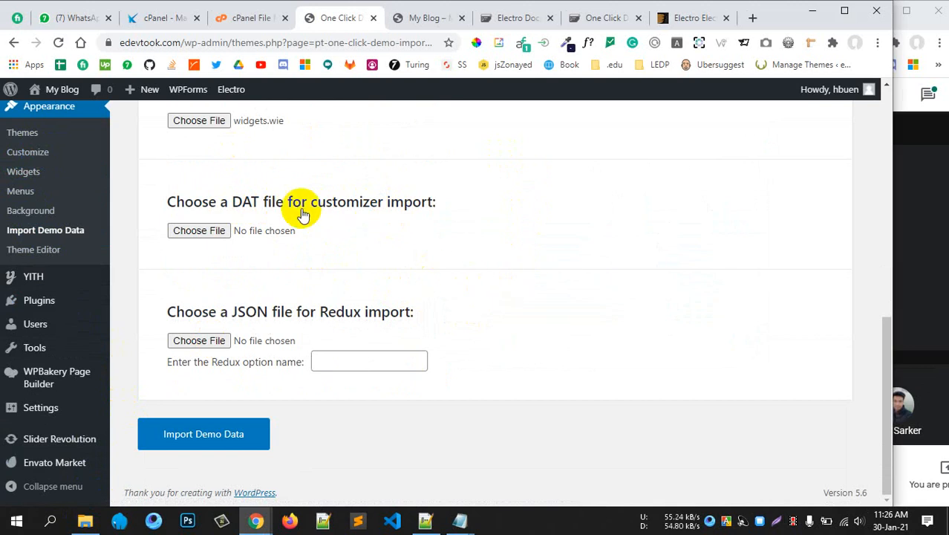
left_click(84, 520)
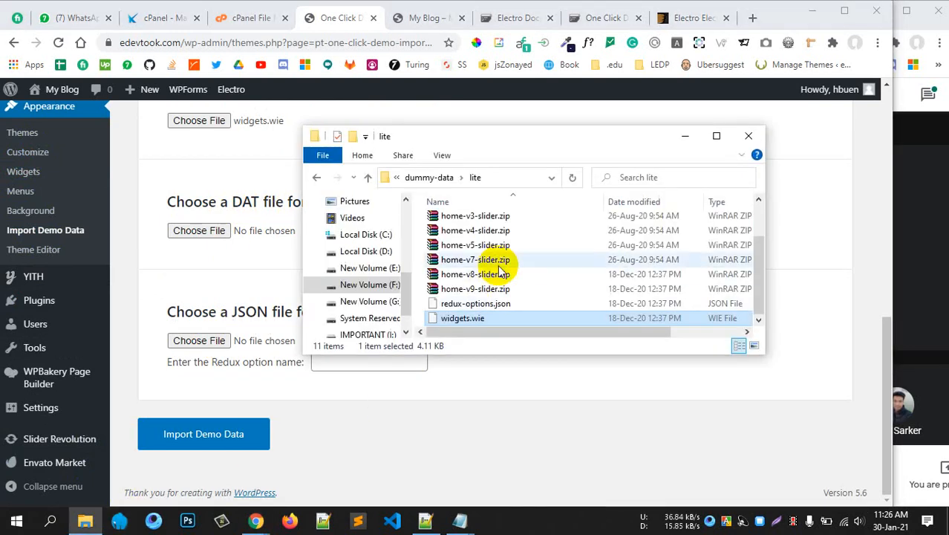
scroll(491, 277, "up", 2)
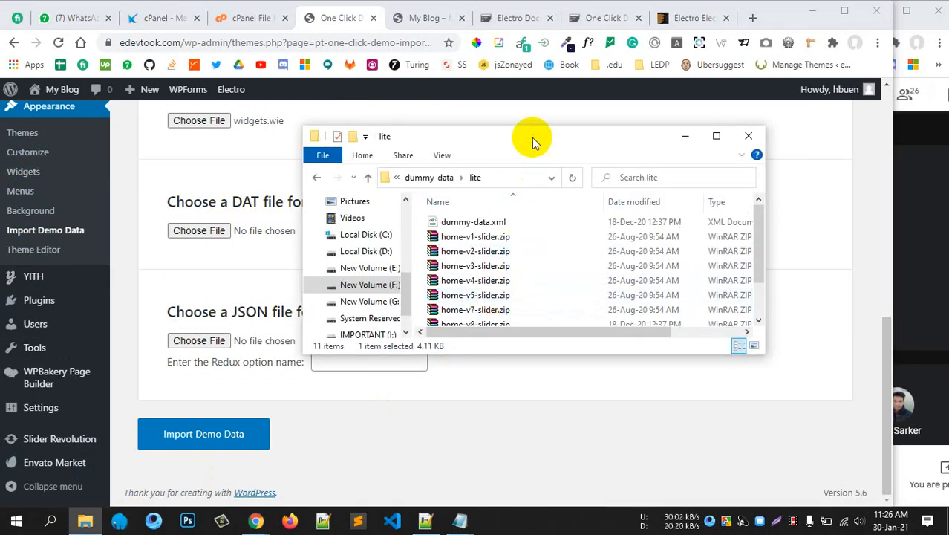
left_click_drag(529, 137, 619, 144)
scroll(616, 283, "down", 2)
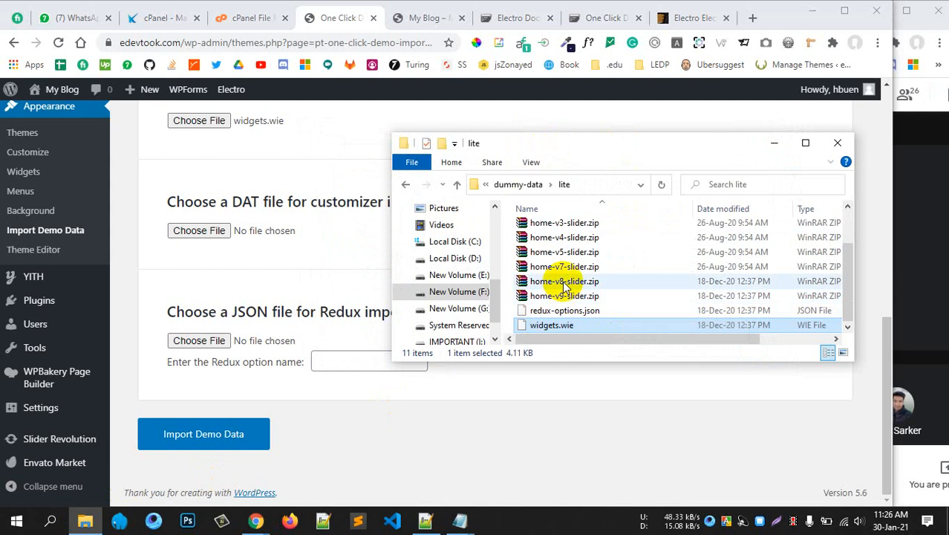
scroll(560, 290, "up", 1)
scroll(557, 296, "up", 1)
left_click(454, 185)
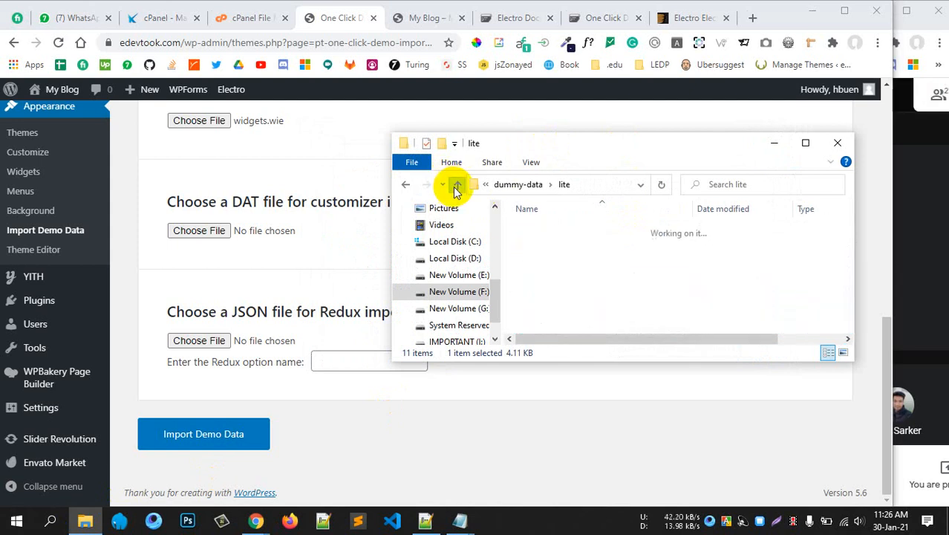
left_click(455, 184)
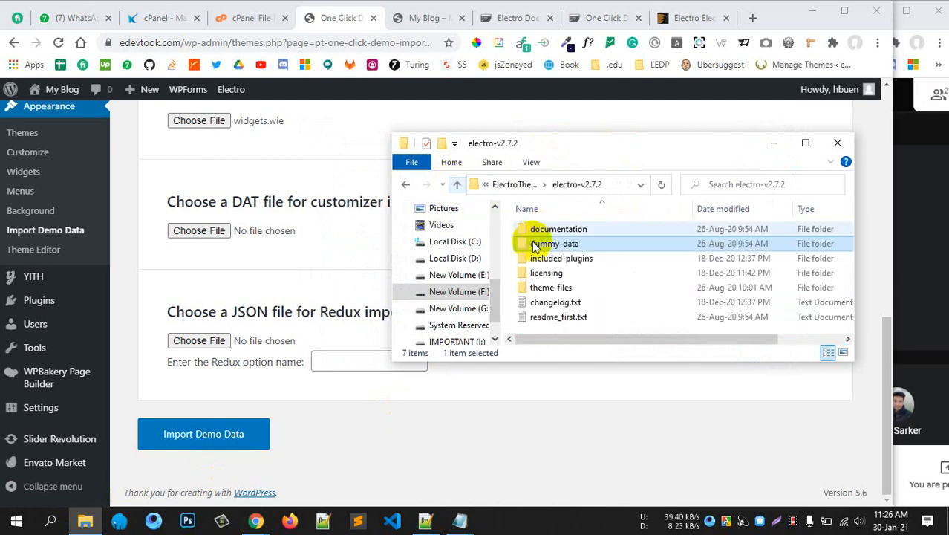
double_click(555, 244)
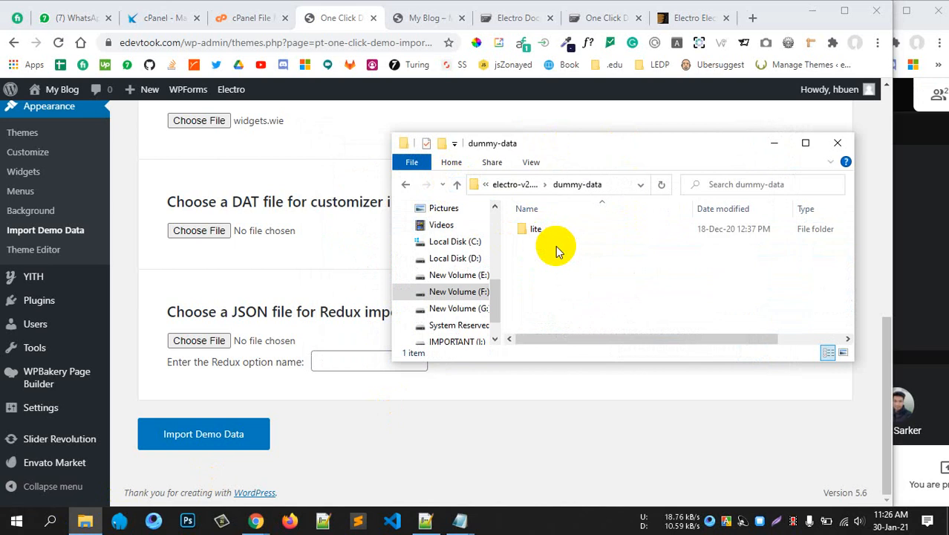
double_click(532, 230)
scroll(594, 286, "down", 1)
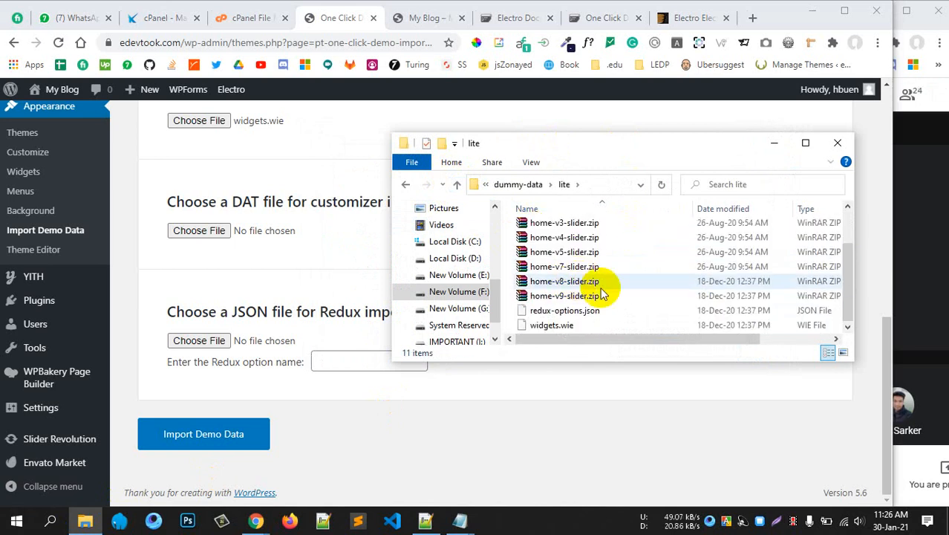
scroll(630, 286, "up", 1)
scroll(631, 283, "down", 1)
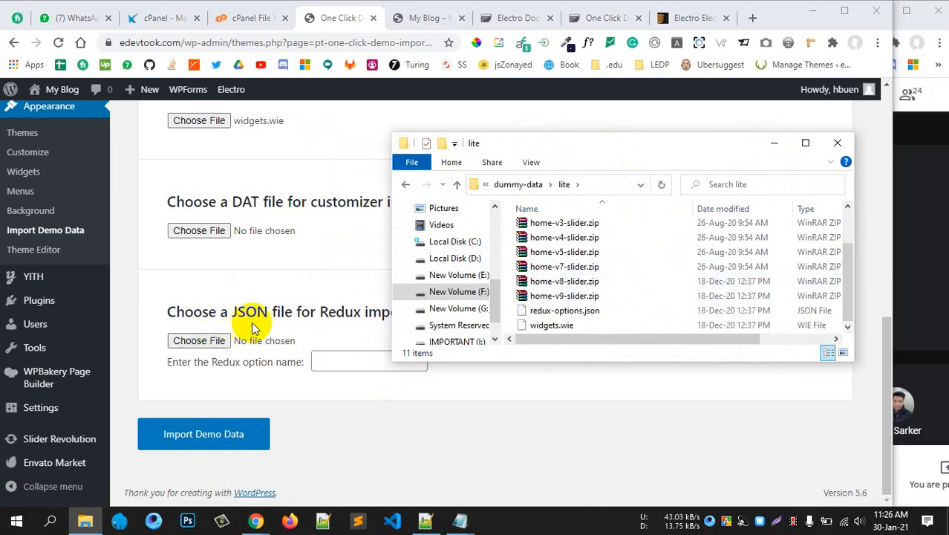
Step: Choose redux-options.json from the lite folder for the Redux import and run the demo data import
left_click_drag(623, 149, 696, 153)
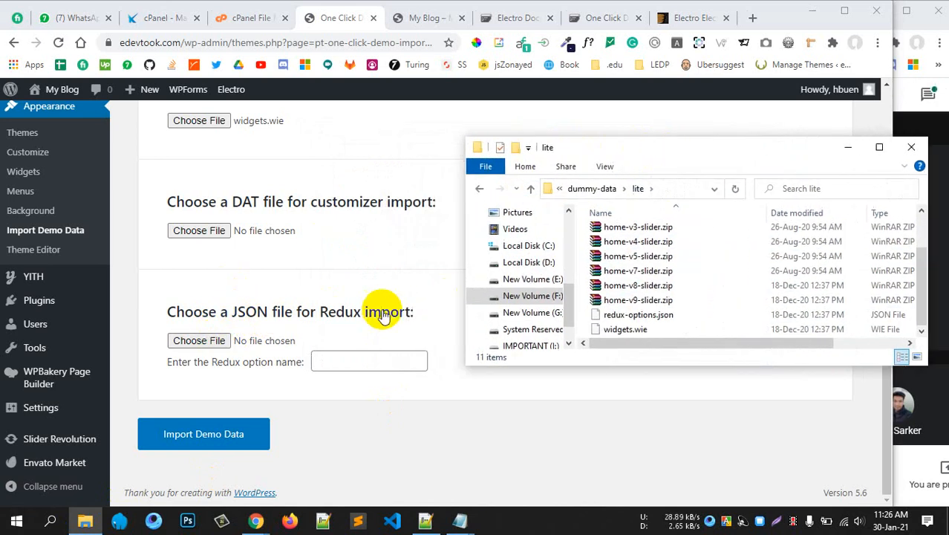
left_click_drag(621, 316, 193, 344)
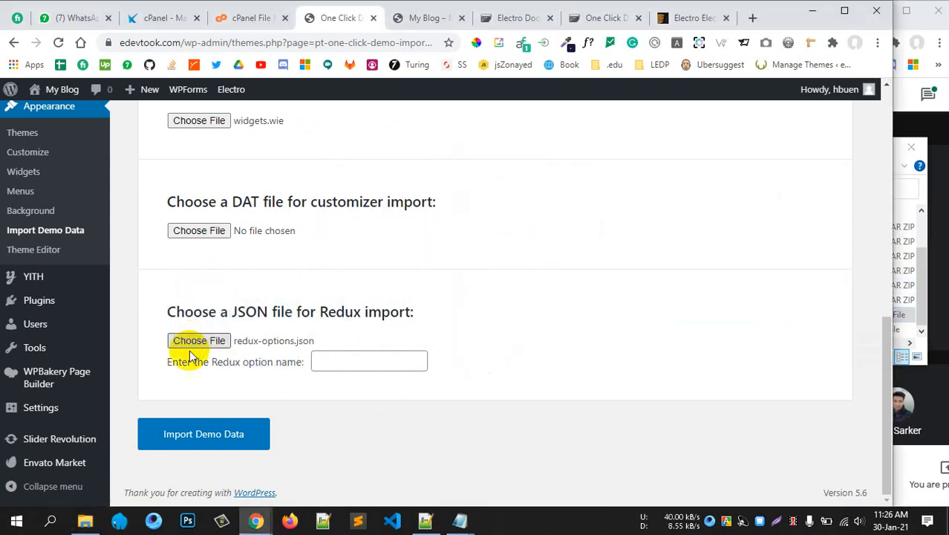
left_click(201, 437)
scroll(399, 404, "down", 1)
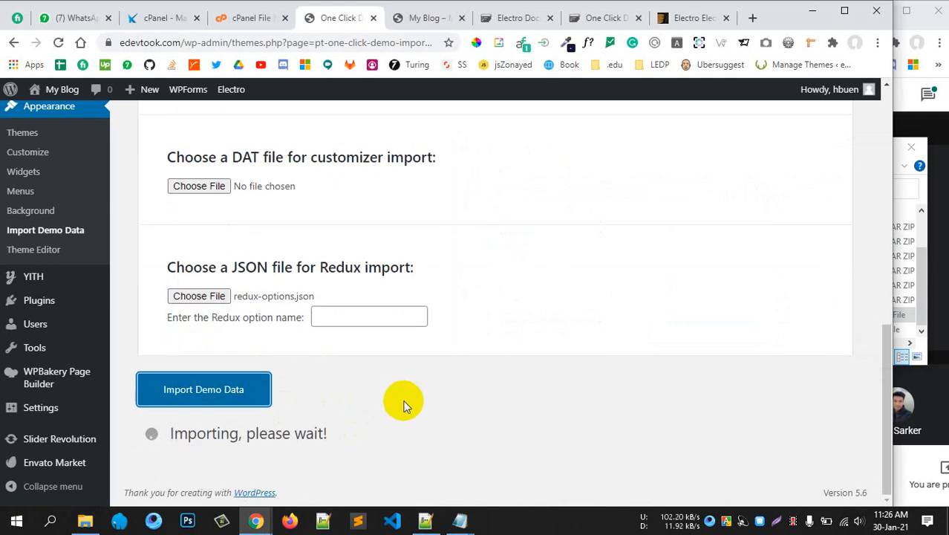
scroll(404, 401, "up", 6)
scroll(403, 399, "down", 6)
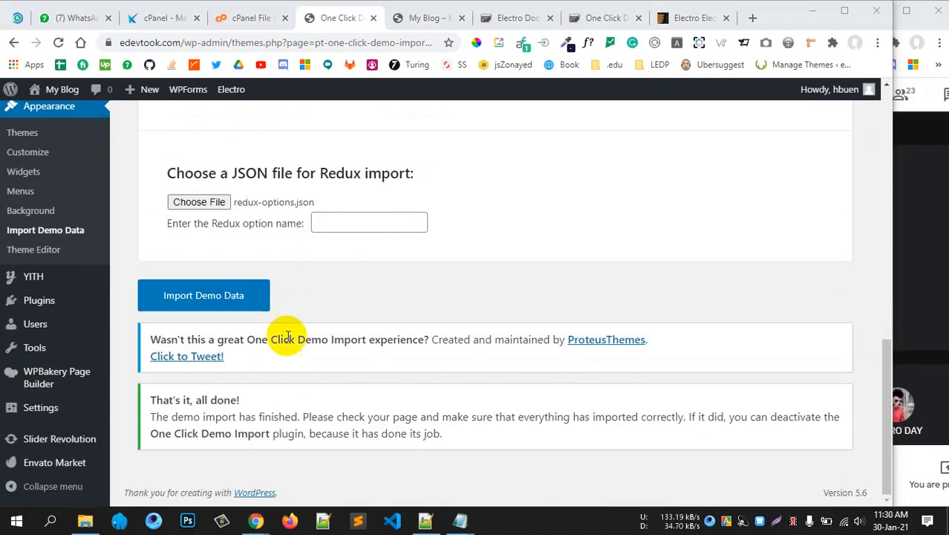
Step: Reload the edevtook.com front page in the maximized browser and examine the imported storefront from header to footer
scroll(208, 297, "up", 5)
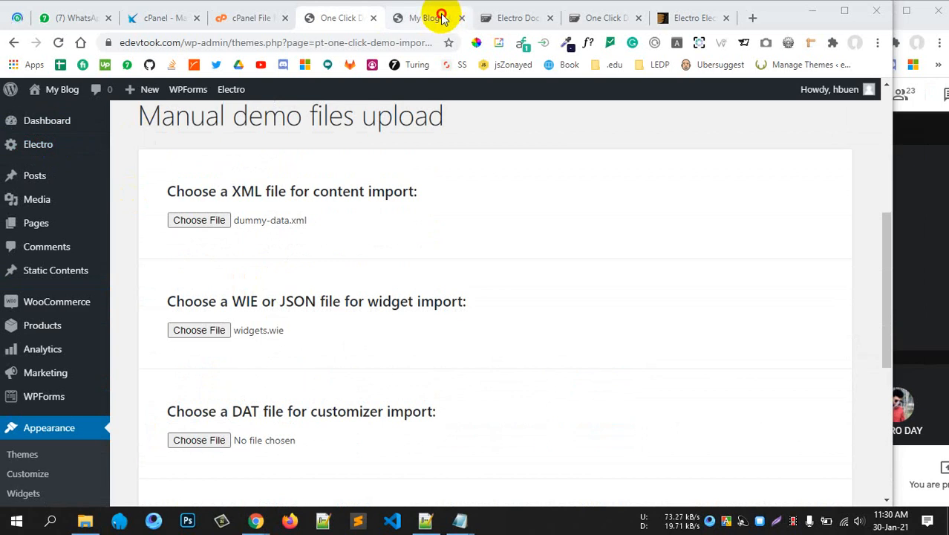
left_click(436, 22)
left_click(58, 42)
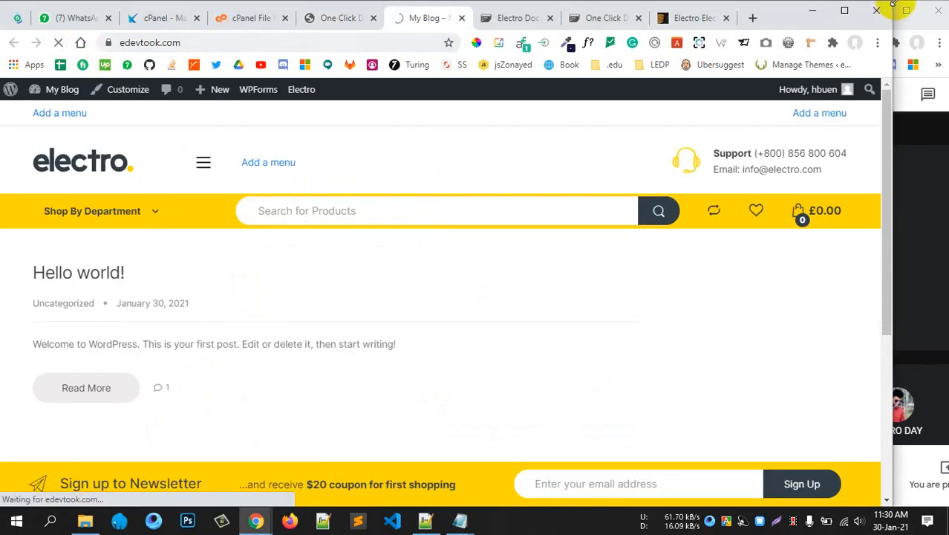
double_click(885, 6)
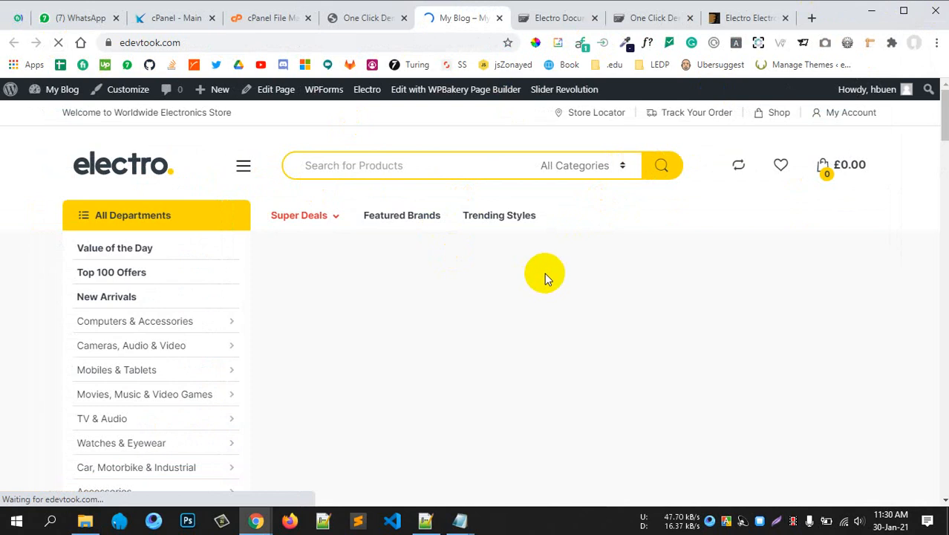
scroll(539, 277, "down", 5)
scroll(388, 297, "down", 3)
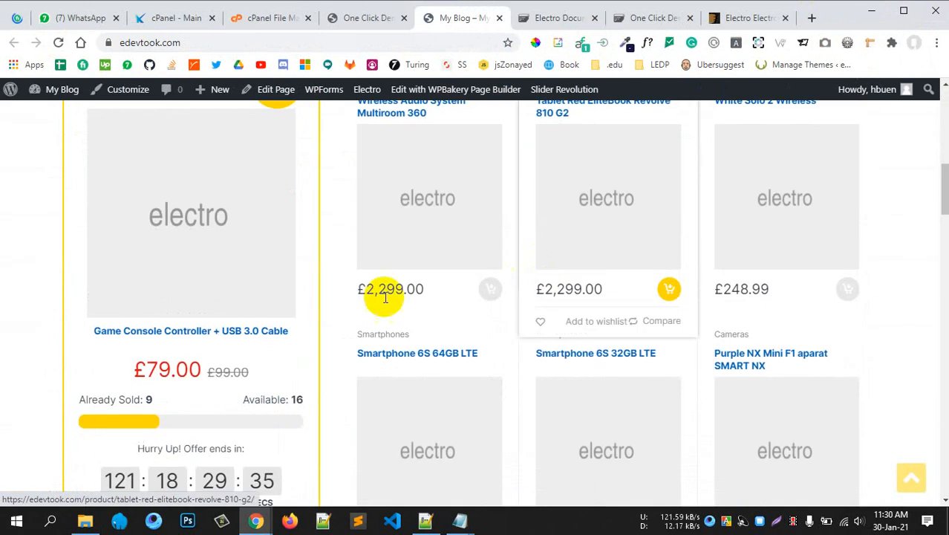
scroll(390, 324, "down", 5)
scroll(511, 343, "down", 10)
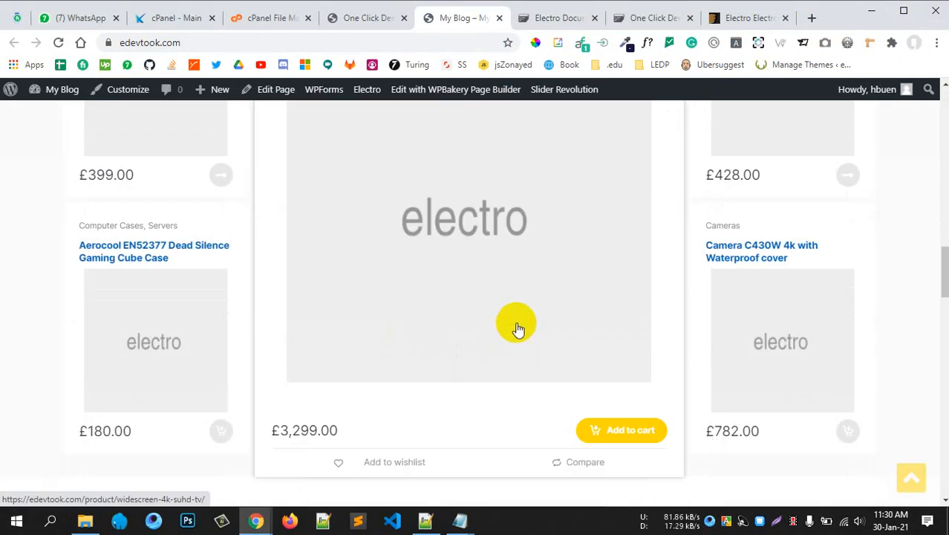
scroll(516, 312, "down", 10)
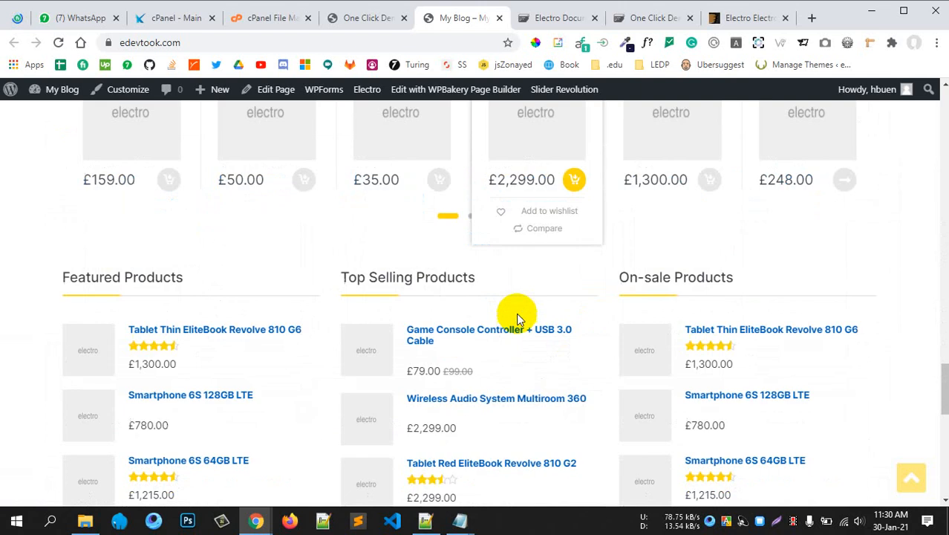
scroll(517, 307, "up", 15)
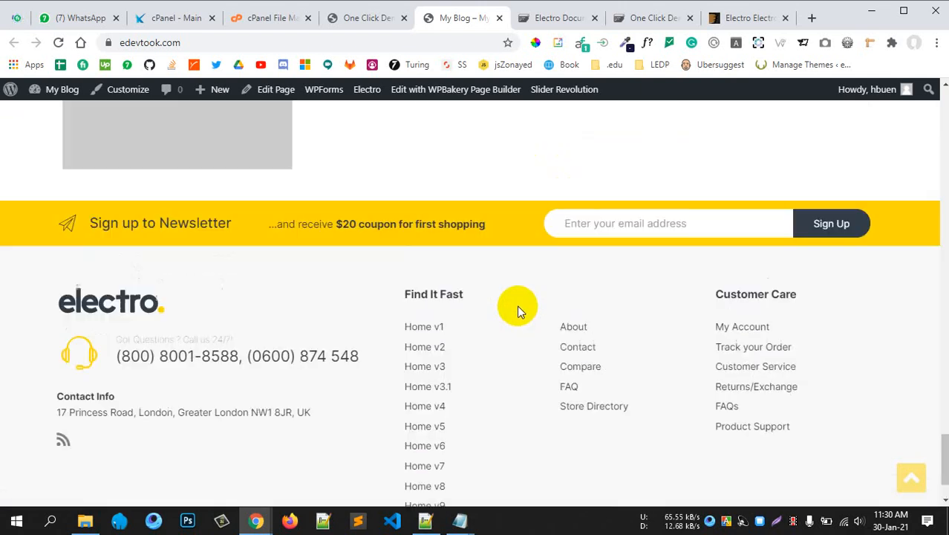
scroll(520, 297, "up", 10)
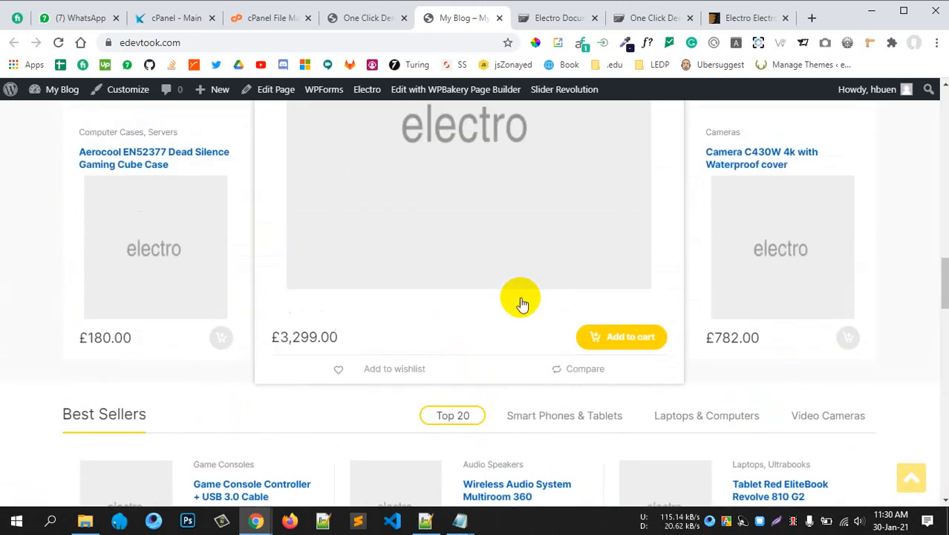
scroll(518, 303, "up", 10)
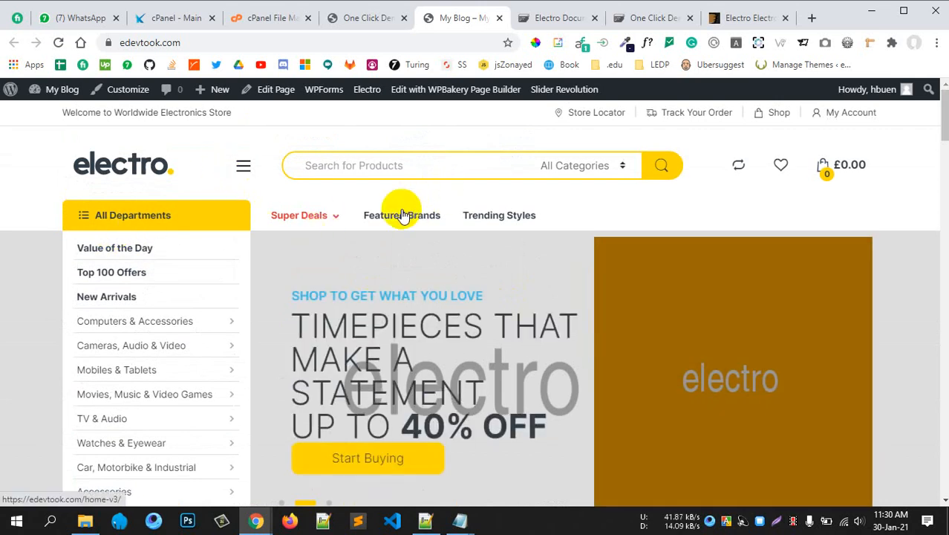
left_click(383, 168)
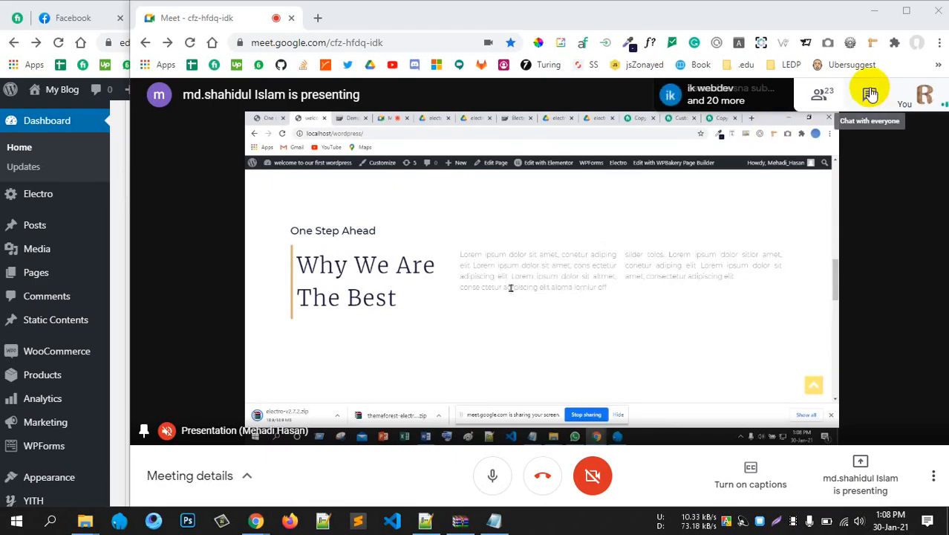
Step: Check the chat and the participant list of the Google Meet call and close the meeting details
left_click(870, 94)
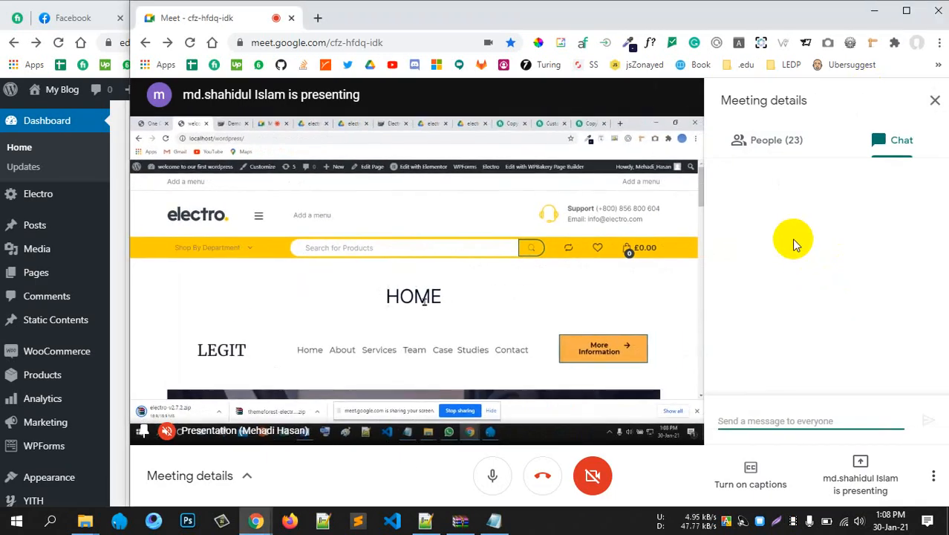
left_click(788, 138)
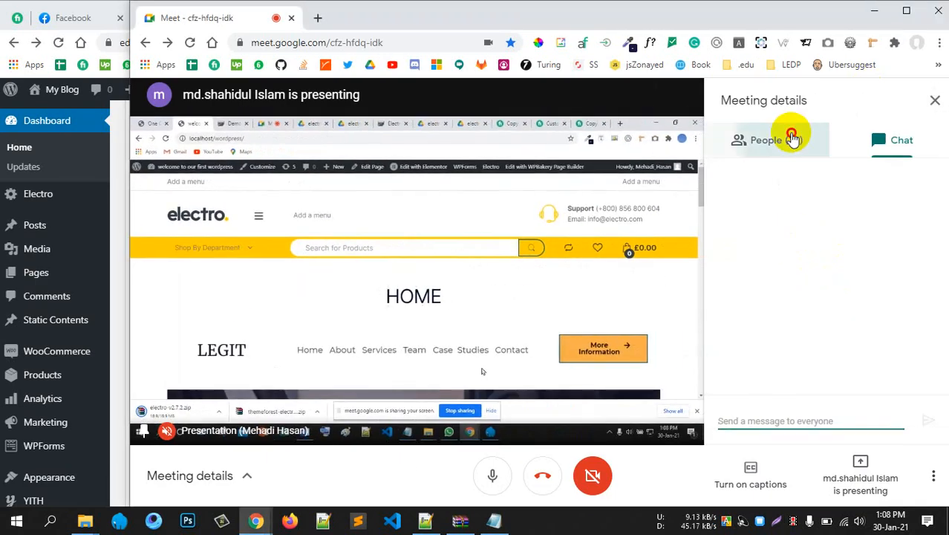
left_click(935, 102)
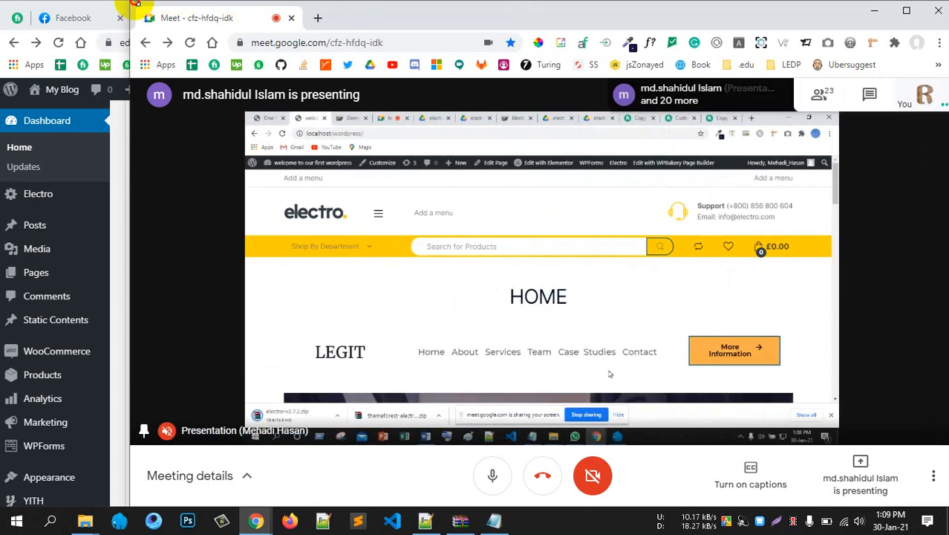
Step: Narrow the Google Meet window and look through the WordPress dashboard of edevtook.com behind it
left_click_drag(133, 4, 615, 4)
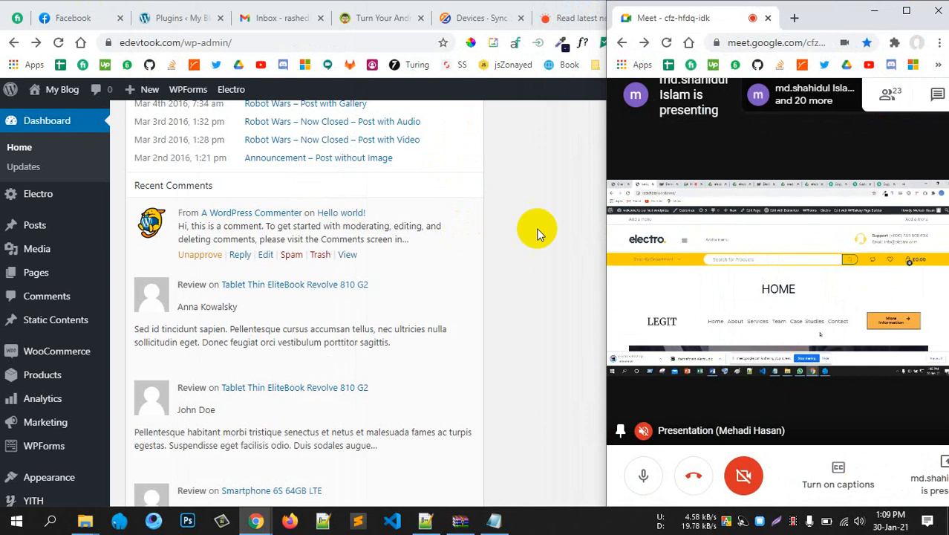
left_click(509, 219)
scroll(509, 218, "up", 6)
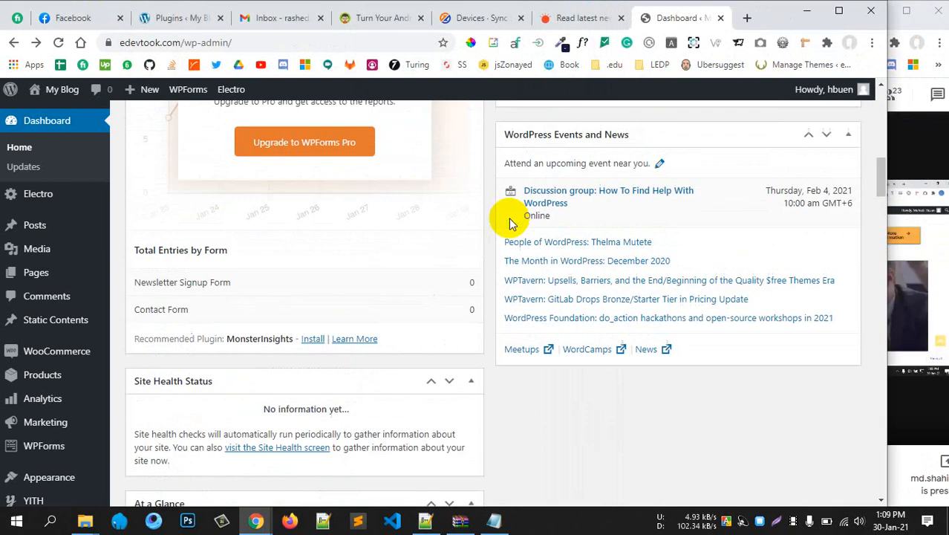
scroll(511, 223, "up", 3)
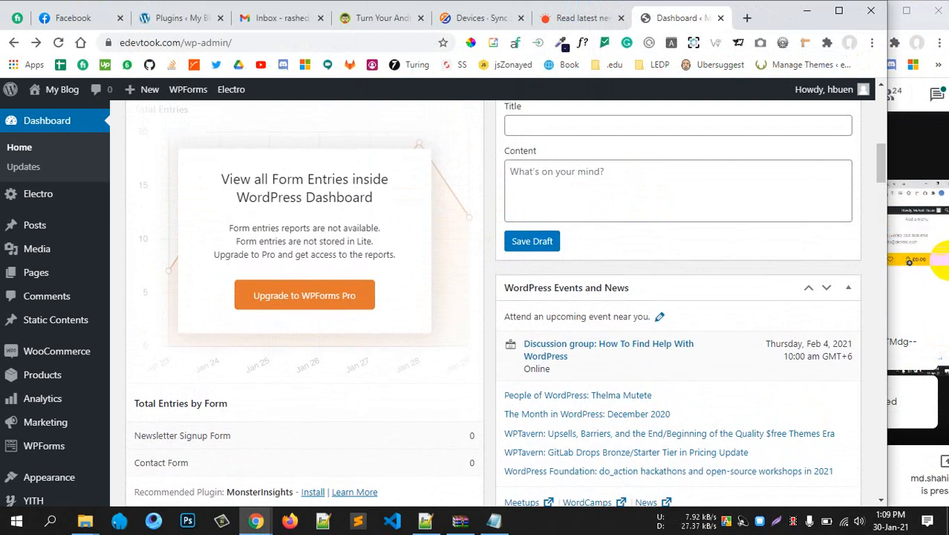
Step: Switch back to the Google Meet call, mute the microphone while others talk and turn it on again
left_click(915, 300)
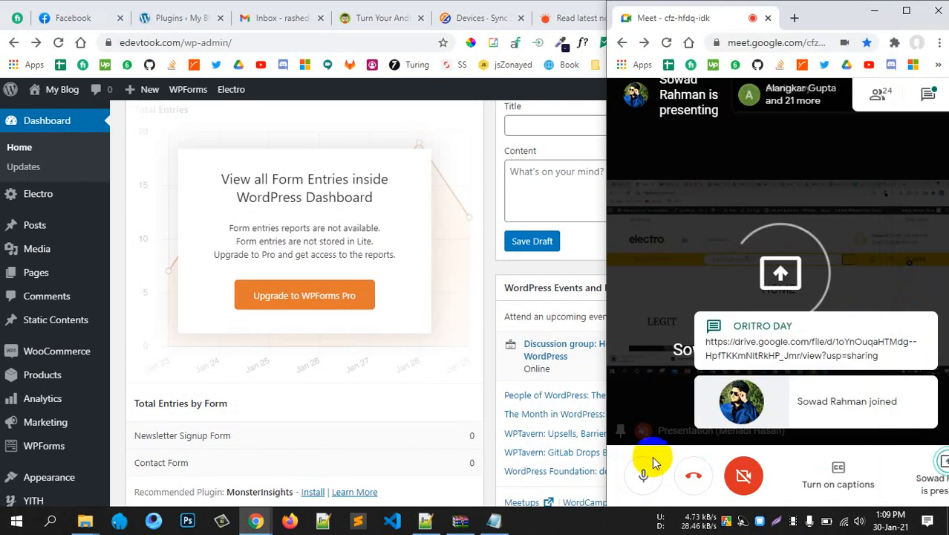
left_click(648, 472)
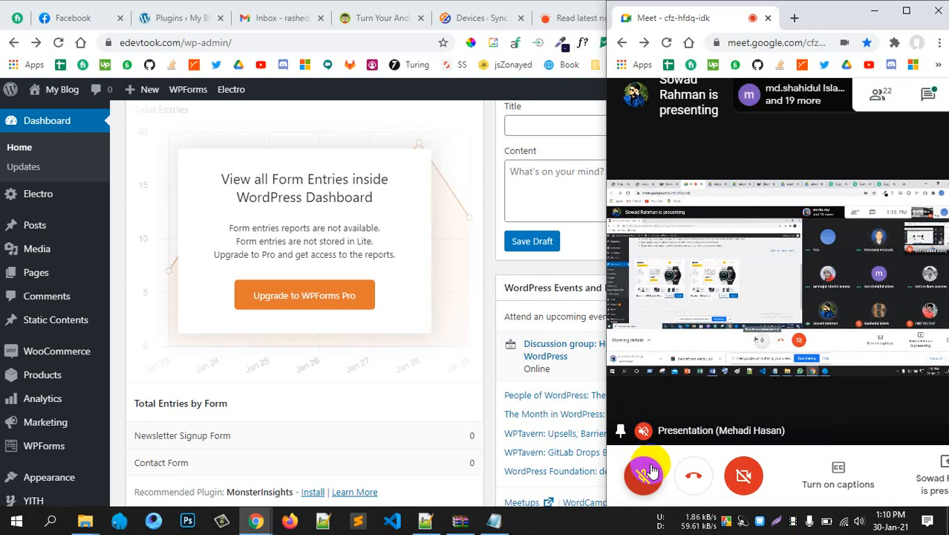
left_click(650, 471)
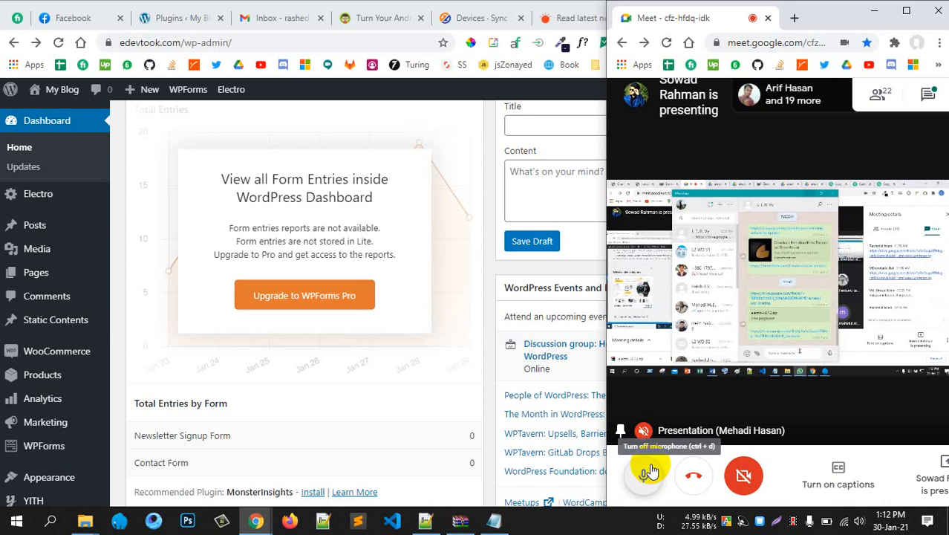
Step: Maximize the meeting window, unpin the current presentation and pin another participant's presentation
left_click(907, 10)
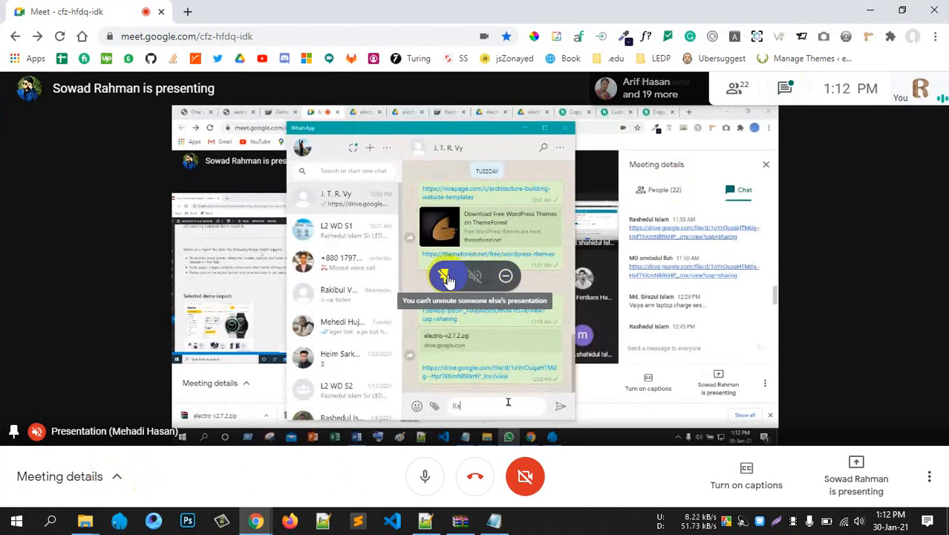
left_click(443, 276)
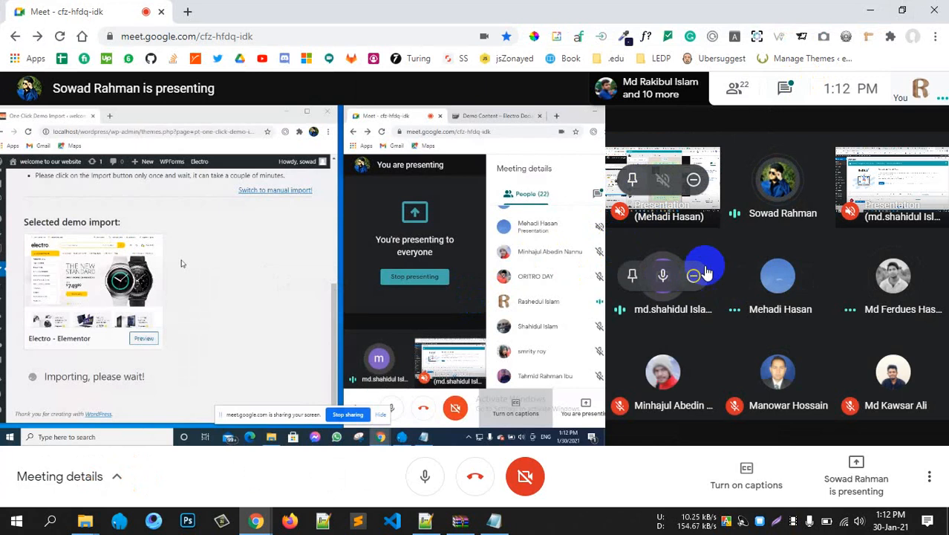
left_click(864, 180)
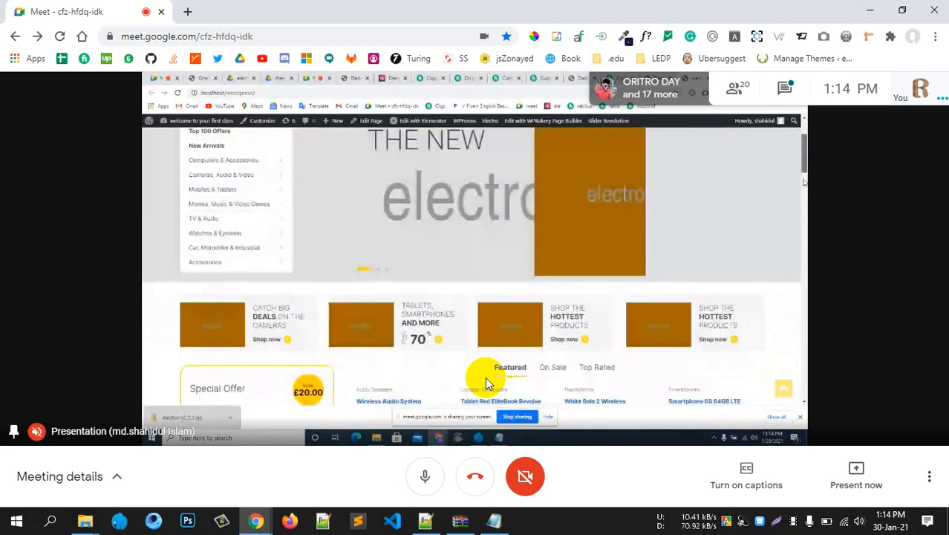
Step: Switch the microphone off and on between speaking turns in the meeting, leaving it on
left_click(424, 472)
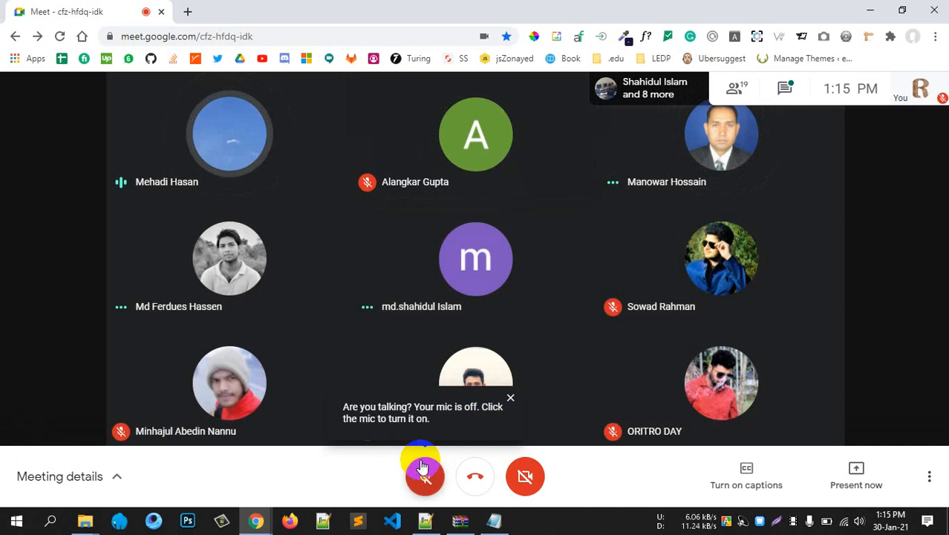
left_click(424, 474)
left_click(423, 473)
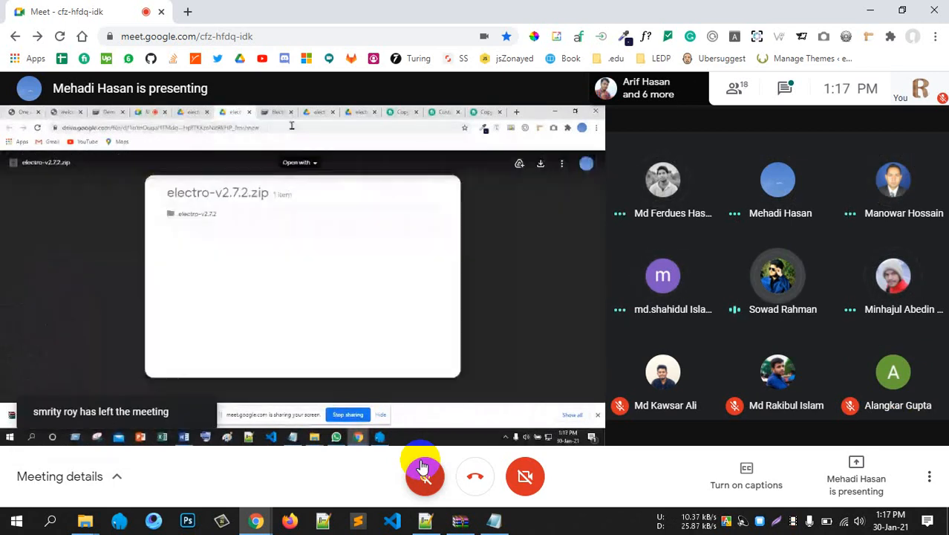
left_click(409, 477)
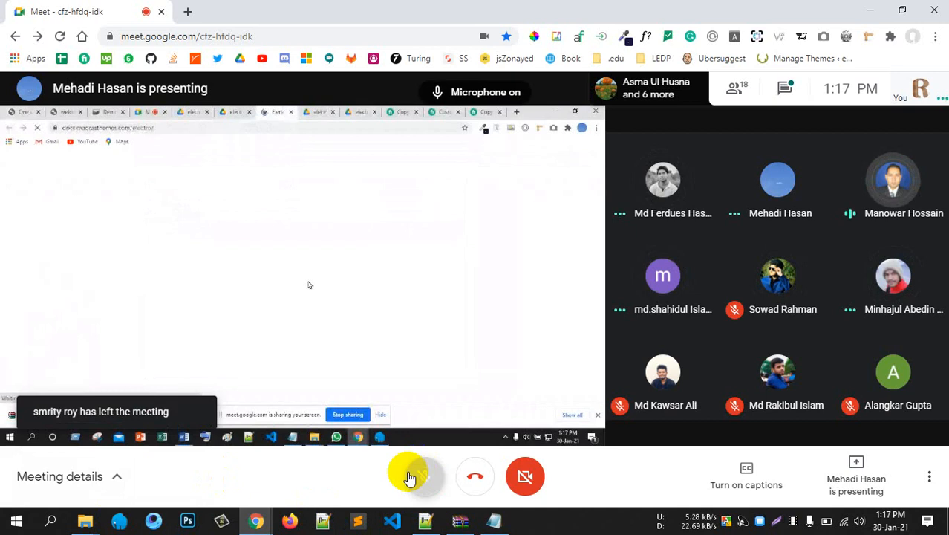
mouse_move(568, 225)
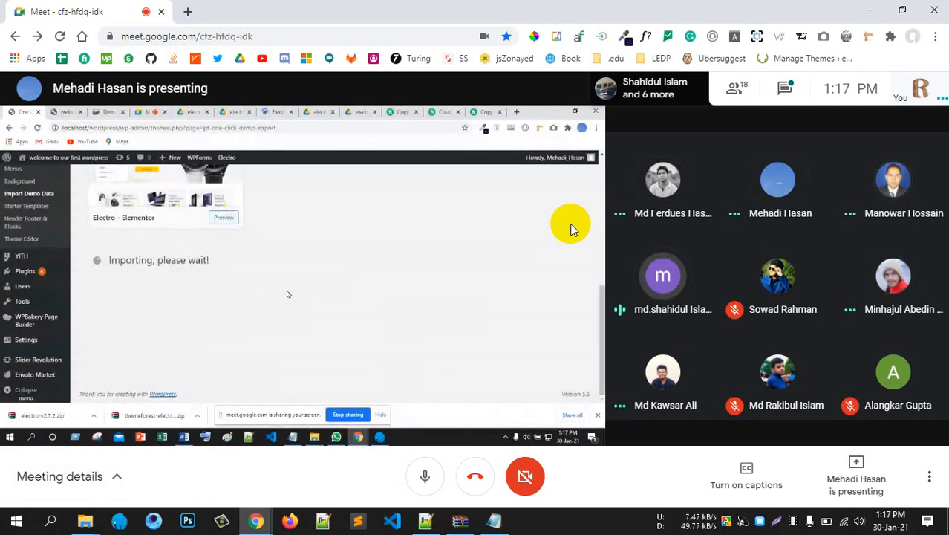
left_click(571, 228)
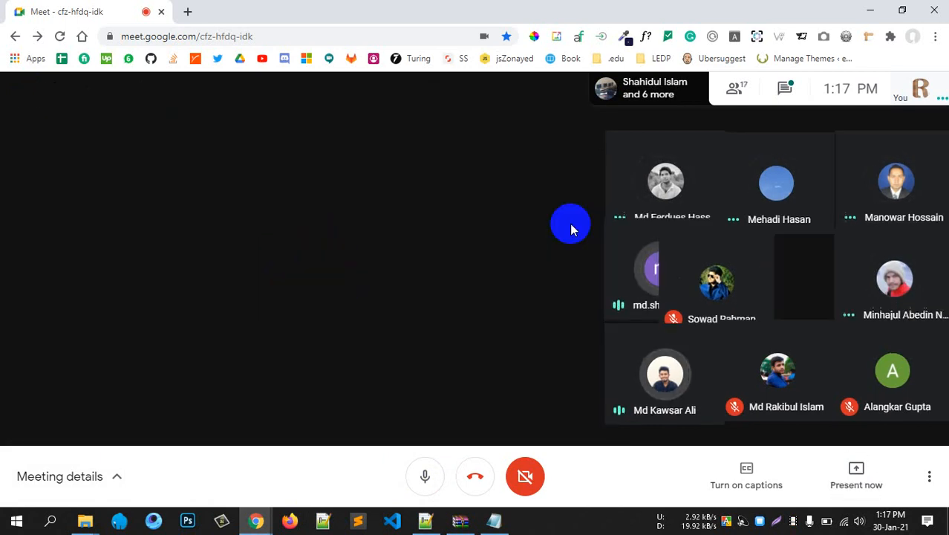